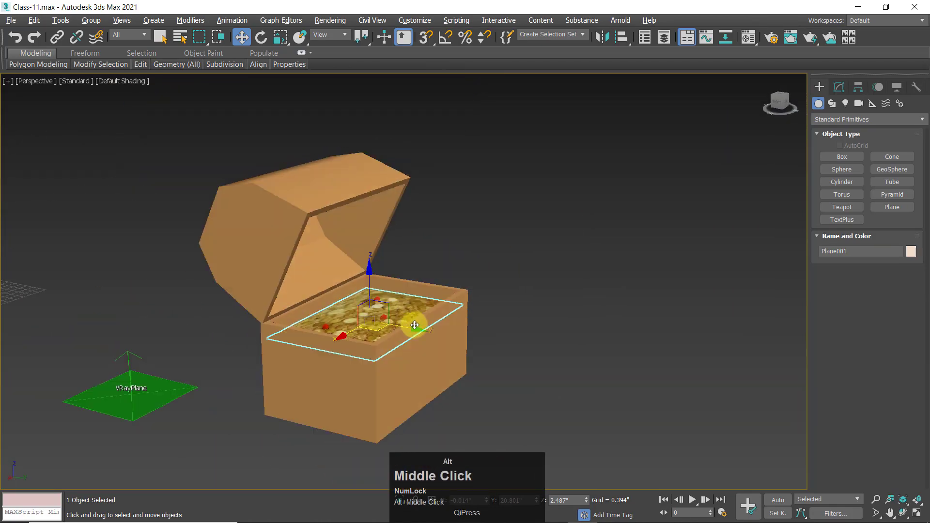
Examine the open treasure chest, its gold-coin surface and the surrounding lights from several angles
left_click(219, 229)
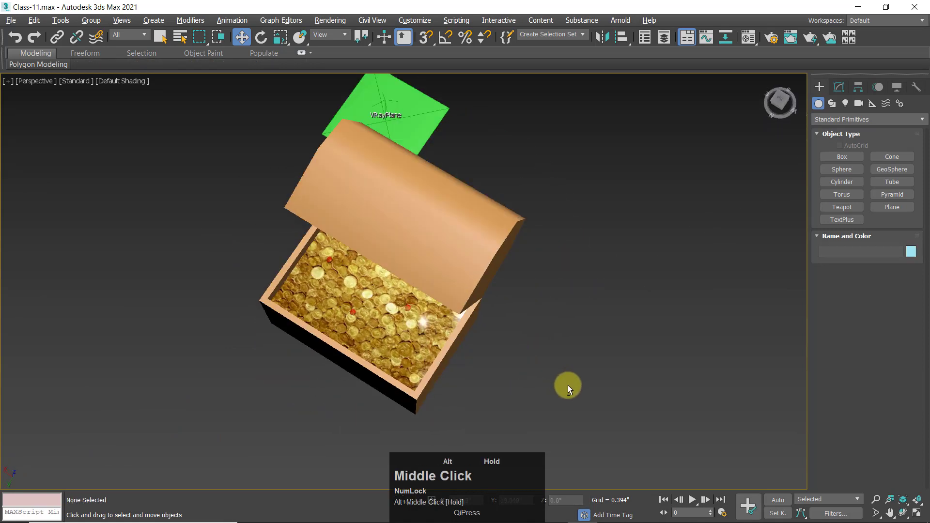
scroll(488, 330, "down", 5)
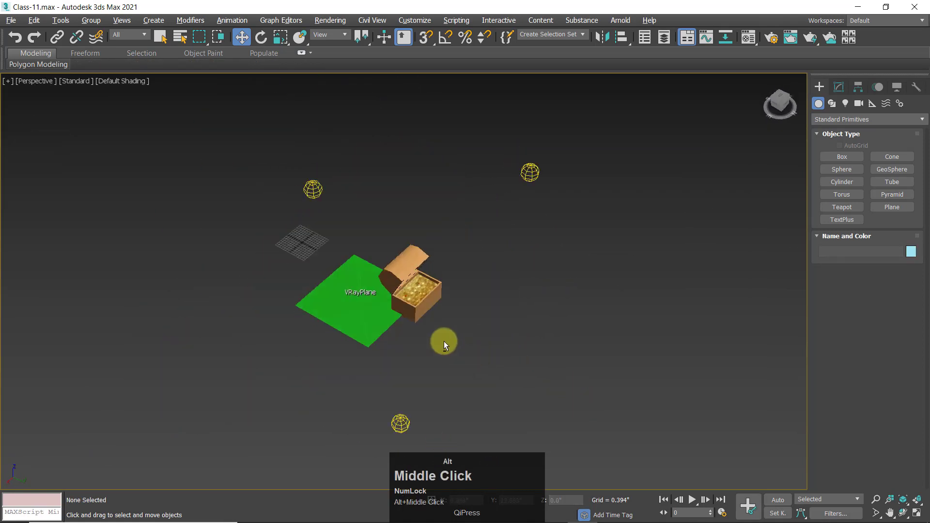
scroll(426, 320, "up", 4)
left_click(409, 320)
scroll(409, 319, "up", 3)
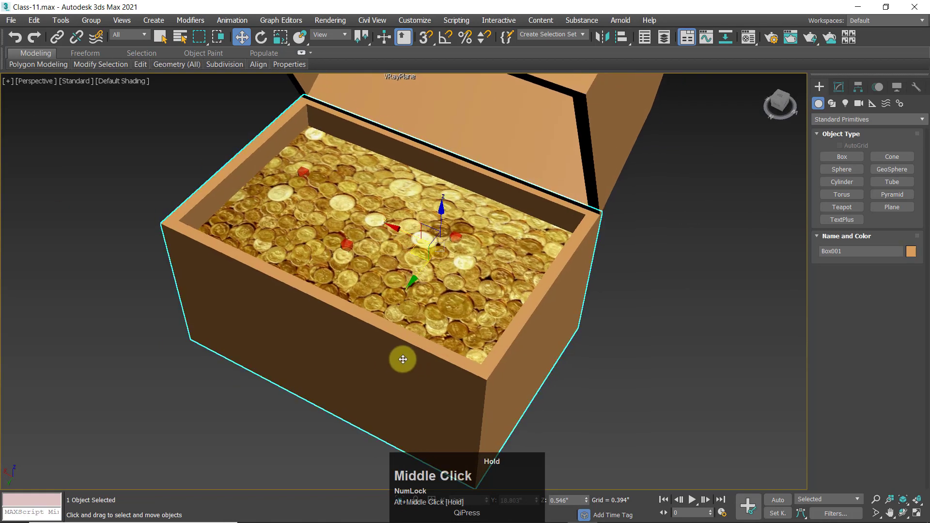
scroll(400, 357, "down", 2)
left_click(538, 360)
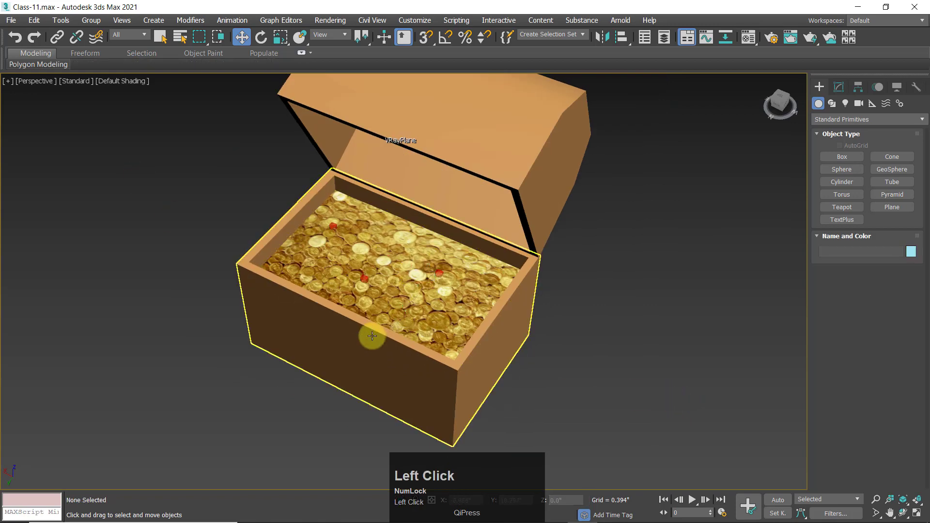
middle_click_drag(363, 332, 448, 320, "alt")
scroll(449, 319, "down", 1)
middle_click_drag(480, 287, 388, 319)
scroll(372, 307, "down", 3)
scroll(439, 311, "up", 2)
scroll(418, 313, "down", 1)
scroll(418, 312, "down", 2)
left_click(589, 344)
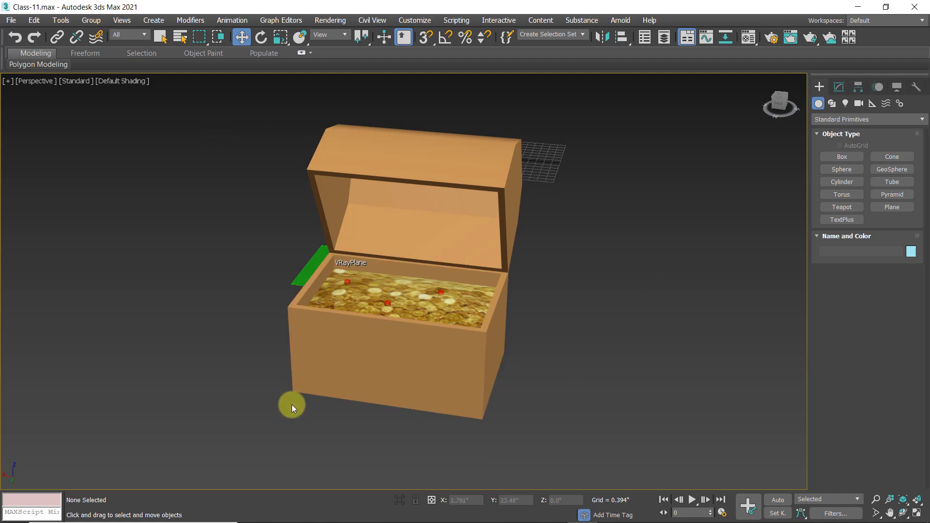
Inspect the chest's lower box up close and the whole chest from the front and above
left_click(185, 221)
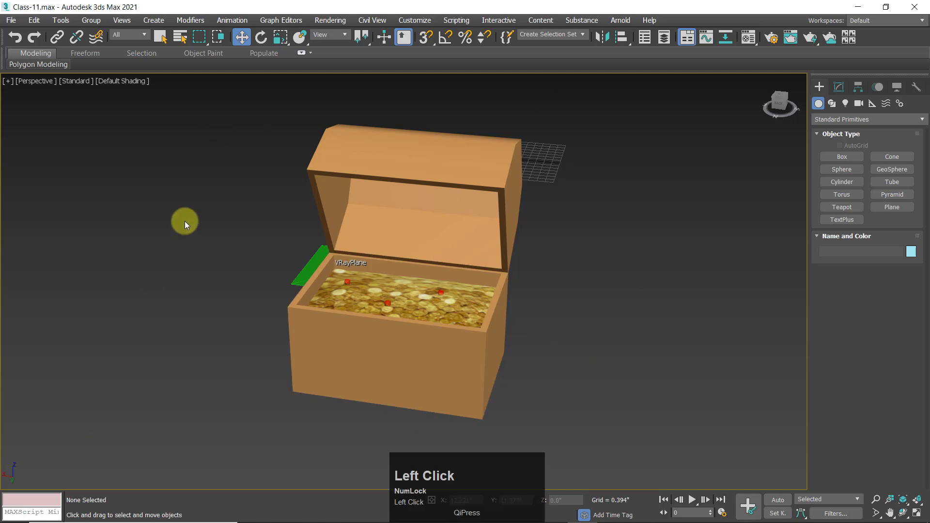
left_click(400, 370)
left_click(400, 370)
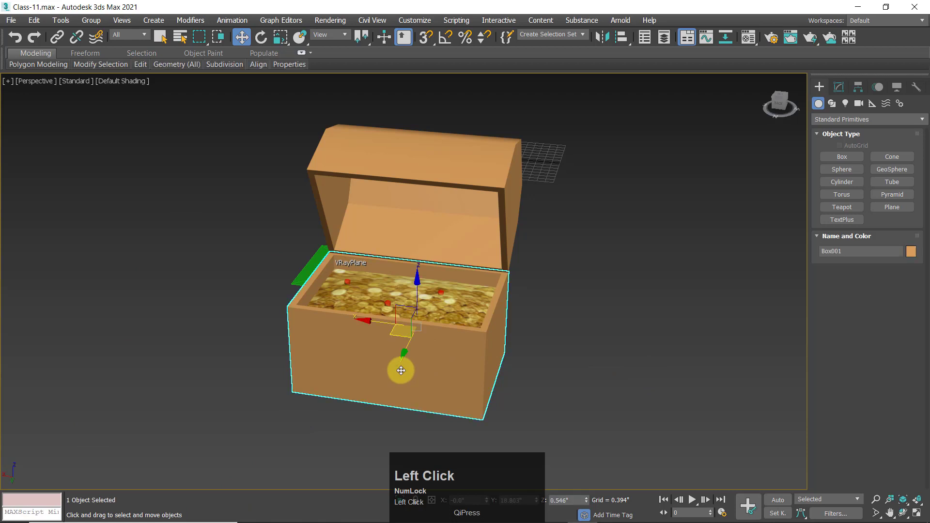
key("z")
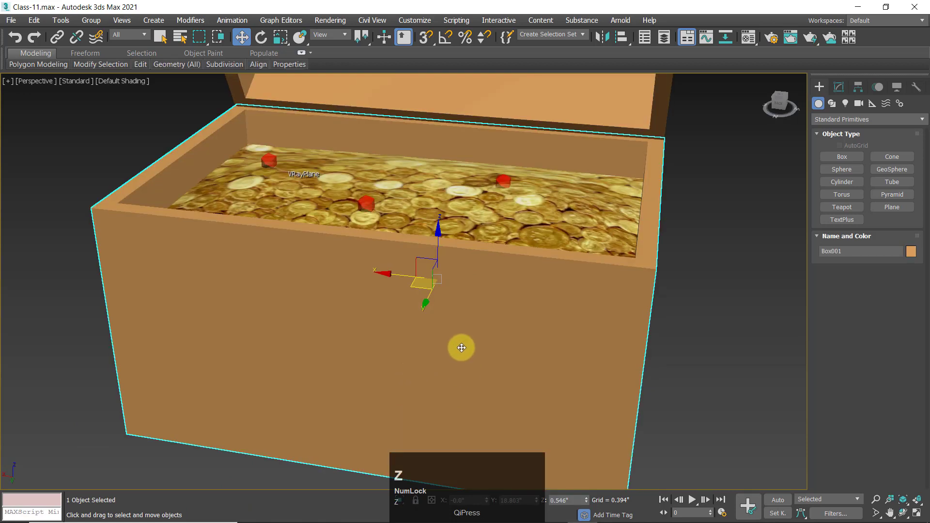
scroll(461, 347, "down", 6)
left_click(670, 325)
middle_click_drag(404, 335, 324, 310, "alt")
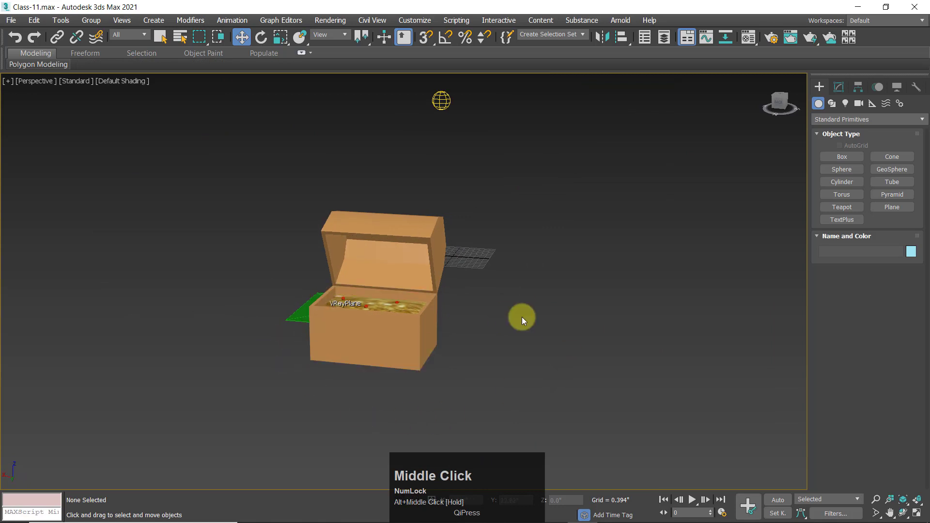
middle_click_drag(522, 318, 536, 349, "alt")
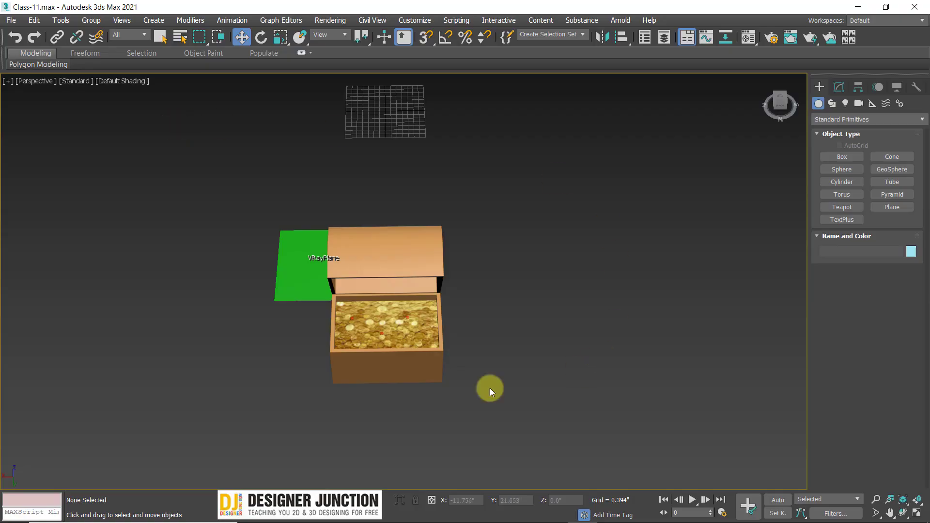
Select the whole chest together with its coins and the VRayPlane, and hide the selection
middle_click_drag(370, 358, 363, 264, "alt")
key("w")
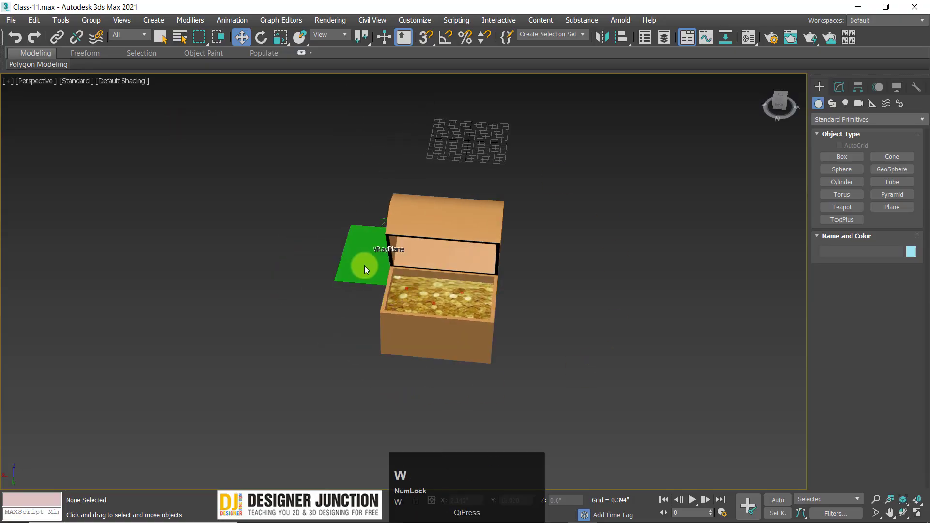
left_click(373, 304)
key("w")
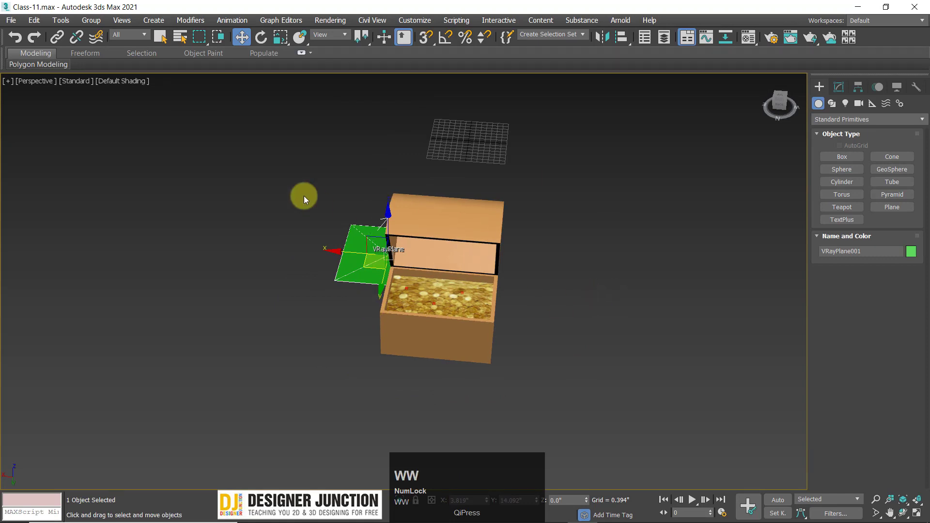
left_click(266, 187)
left_click_drag(599, 397, 600, 397)
right_click(623, 295)
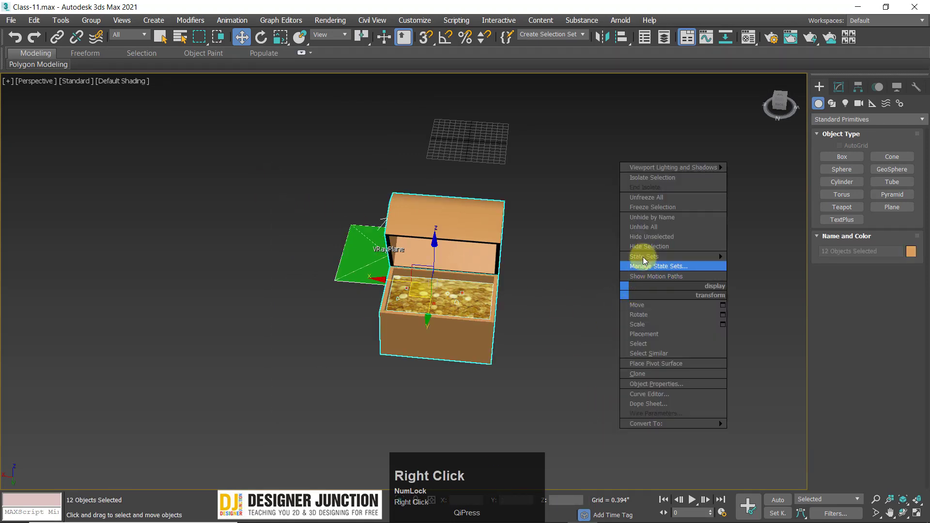
left_click(640, 245)
Hide all lights in the scene by category
key("z")
middle_click_drag(571, 292, 548, 241, "alt")
scroll(548, 241, "down", 2)
left_click(859, 87)
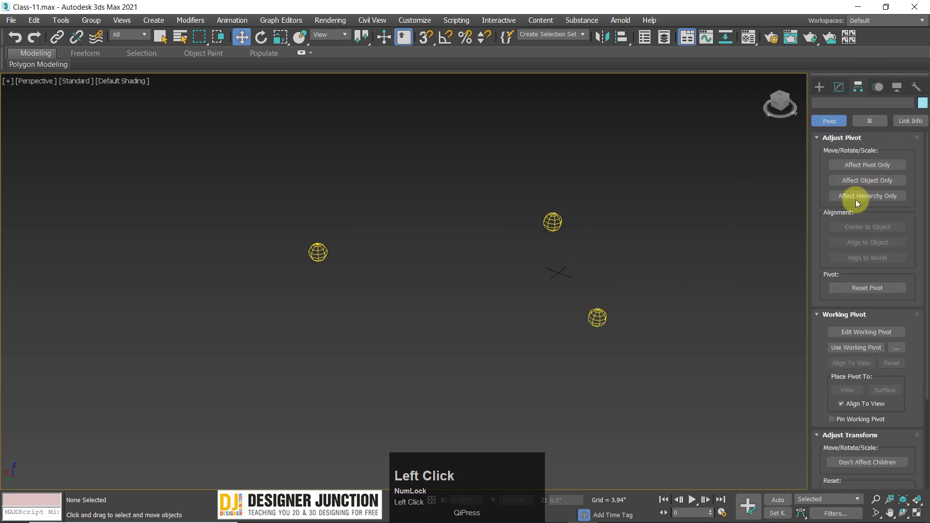
left_click(876, 91)
left_click(896, 87)
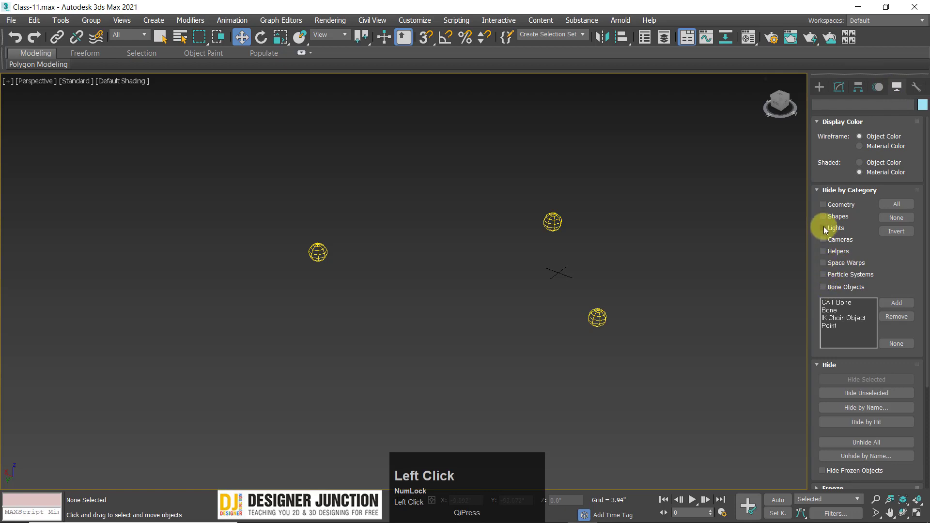
left_click(823, 229)
left_click(836, 87)
left_click(820, 87)
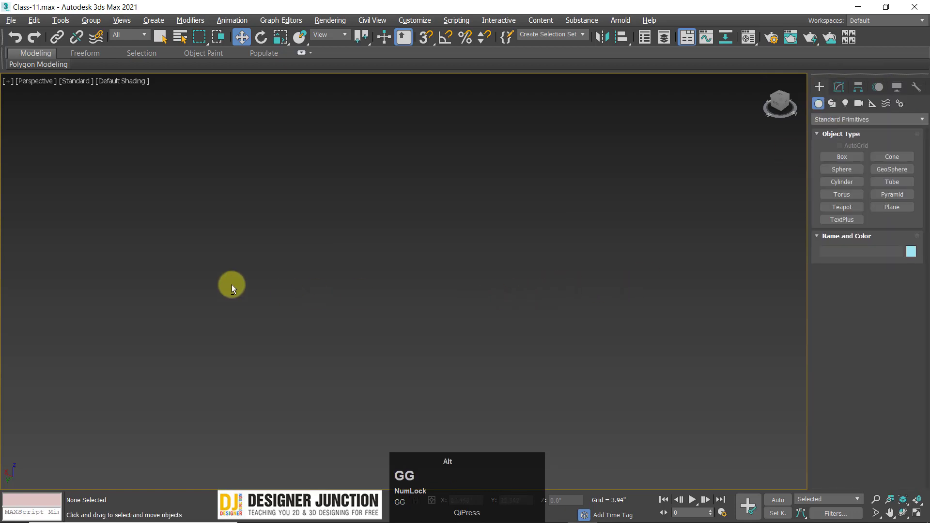
key("alt+w")
key("alt+w")
right_click(580, 401)
left_click(368, 292)
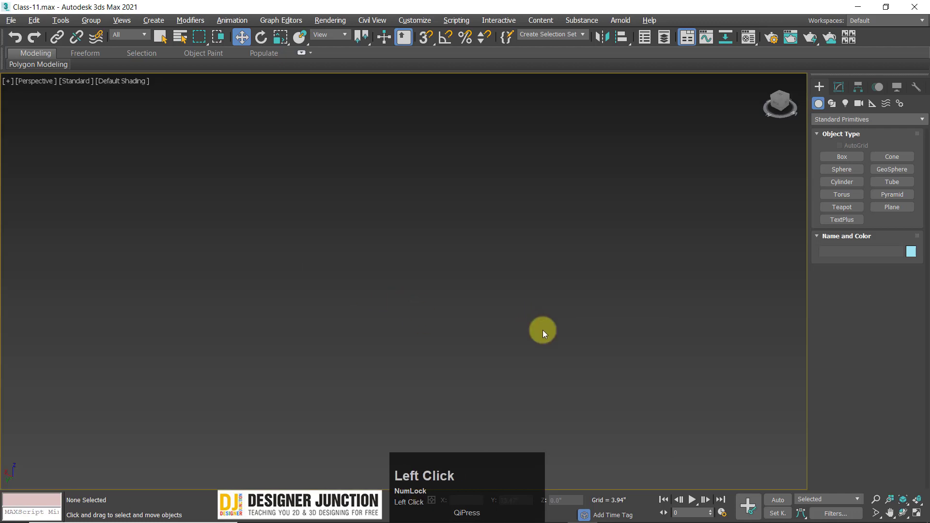
key("z")
key("z")
Create a rectangular plane about 7.4 by 7.6 inches covering the home grid
scroll(455, 307, "down", 3)
middle_click_drag(455, 307, 383, 320, "alt")
key("z")
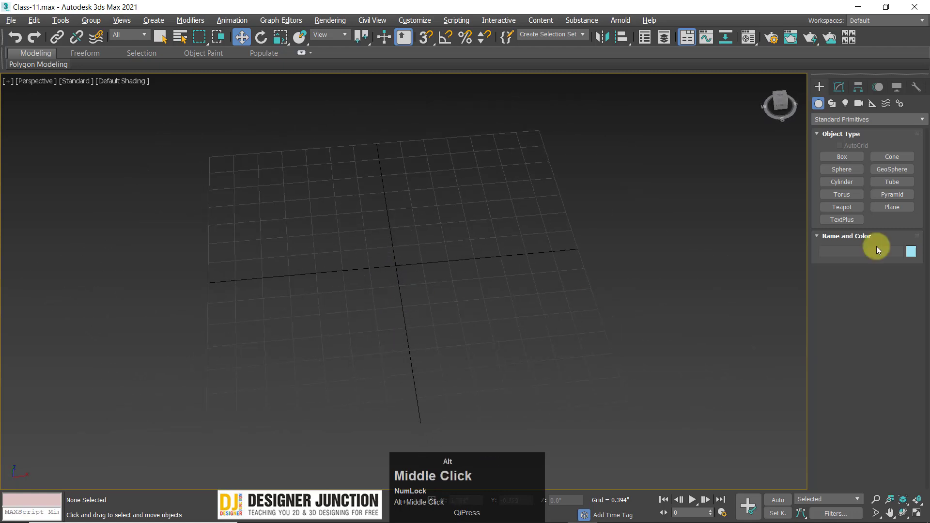
left_click(894, 209)
scroll(339, 245, "down", 3)
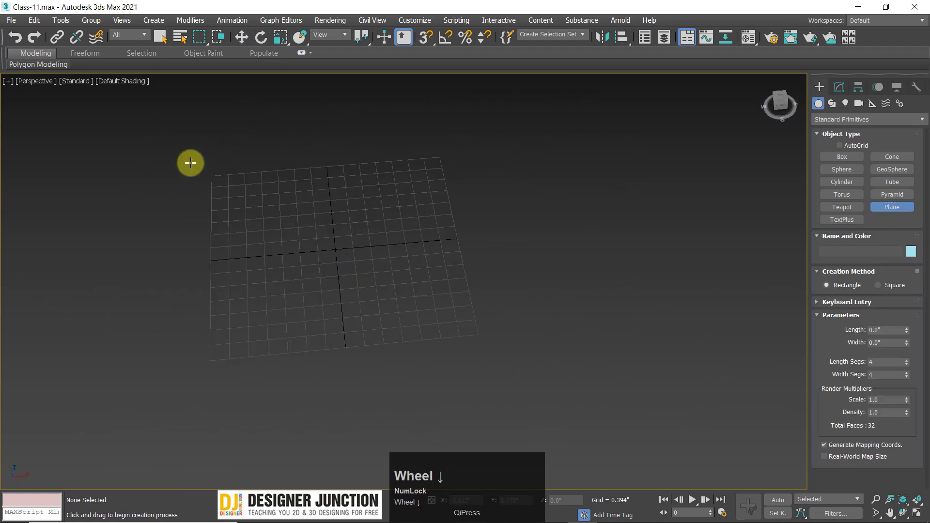
left_click_drag(168, 153, 534, 340)
left_click_drag(620, 355, 528, 344)
right_click(582, 283)
key("z")
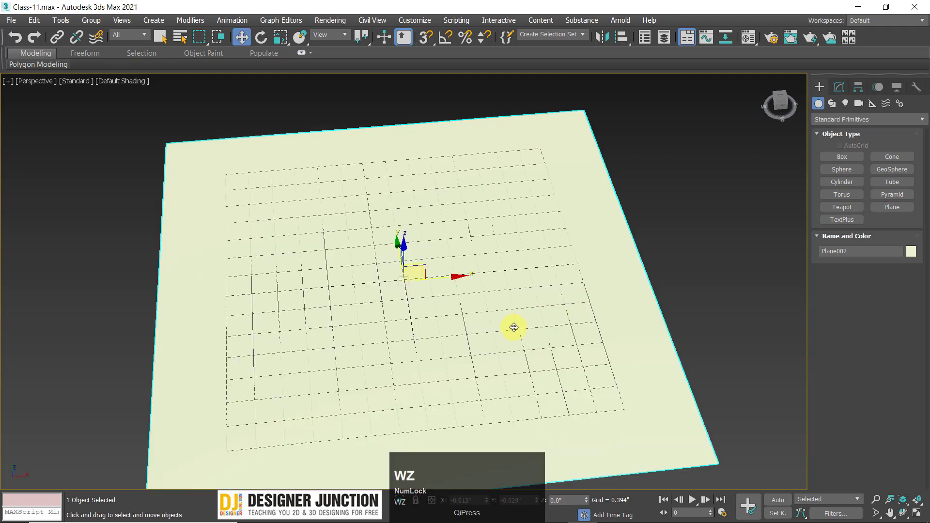
Set the plane's length and width to 12 inches each
middle_click_drag(510, 326, 739, 125, "alt")
scroll(521, 276, "down", 2)
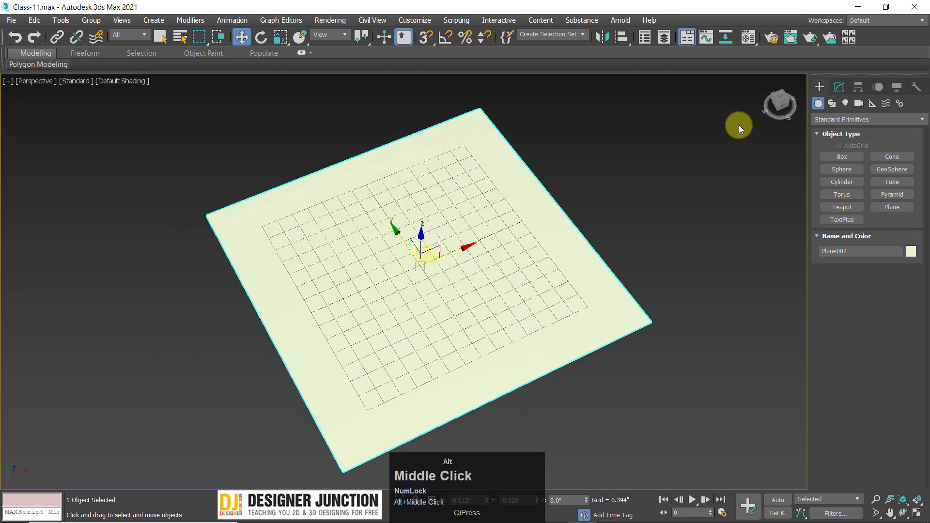
left_click(839, 86)
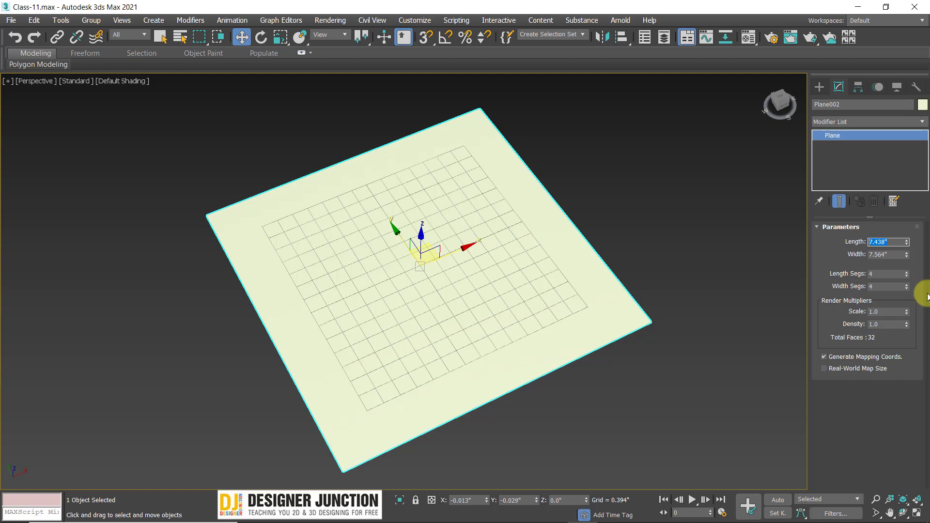
key("Return")
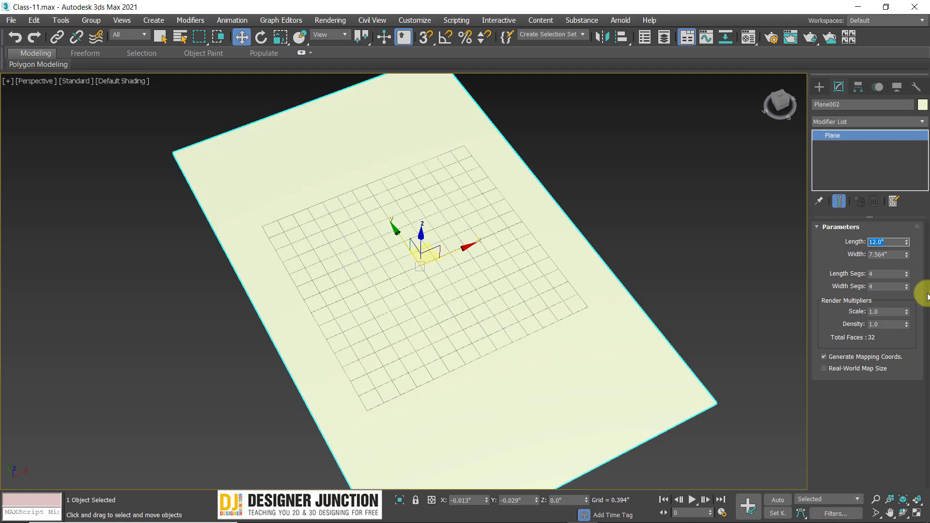
left_click(895, 255)
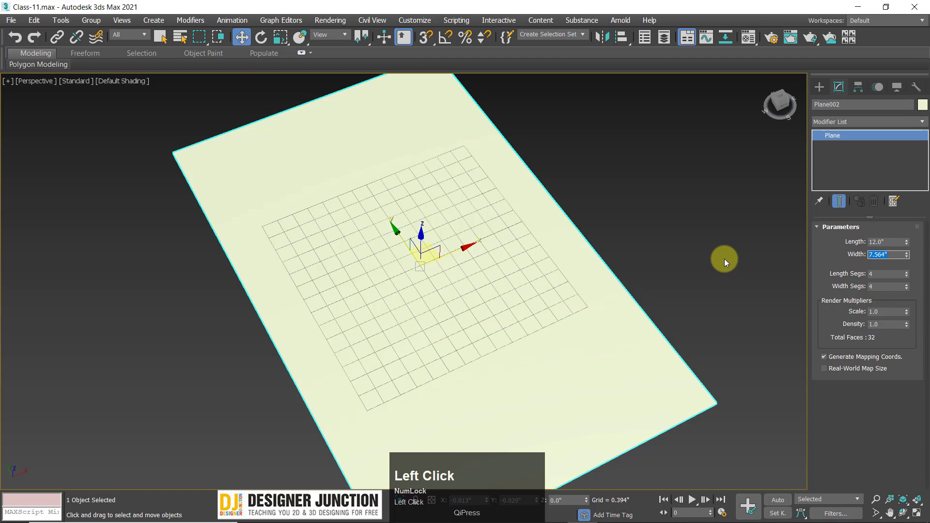
type("12")
key("Return")
Frame the plane in an angled view and turn on the Edged Faces display
middle_click(413, 201)
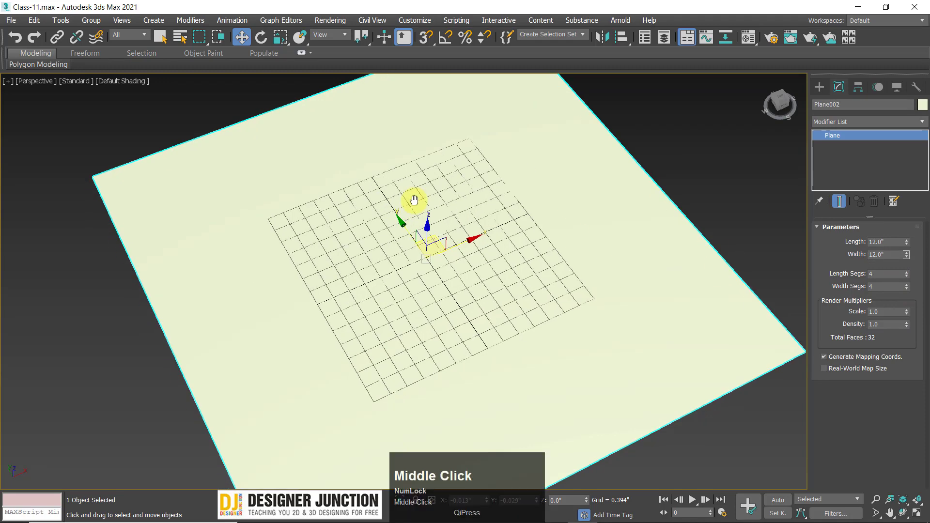
key("z")
middle_click_drag(448, 289, 420, 295, "alt")
key("z")
key("F4")
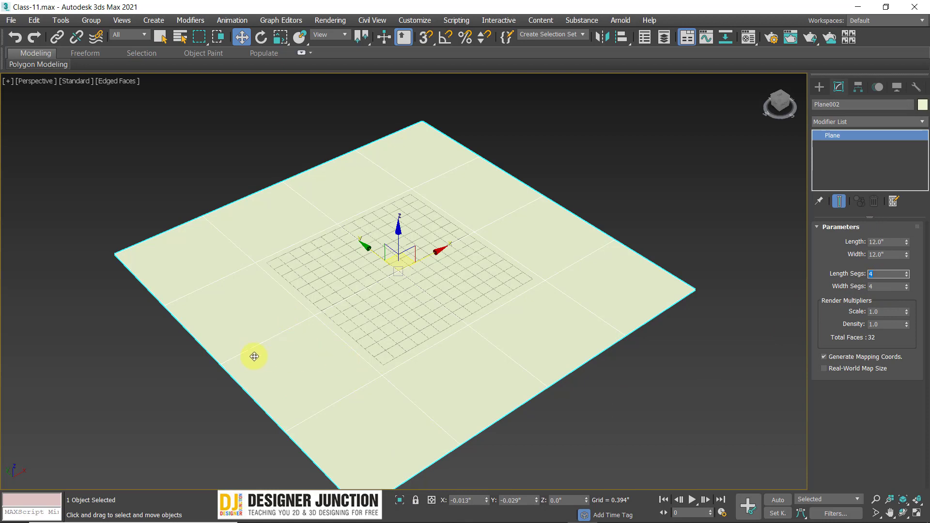
Set the plane's length segments to 250
left_click(886, 275)
left_click_drag(886, 287, 754, 303)
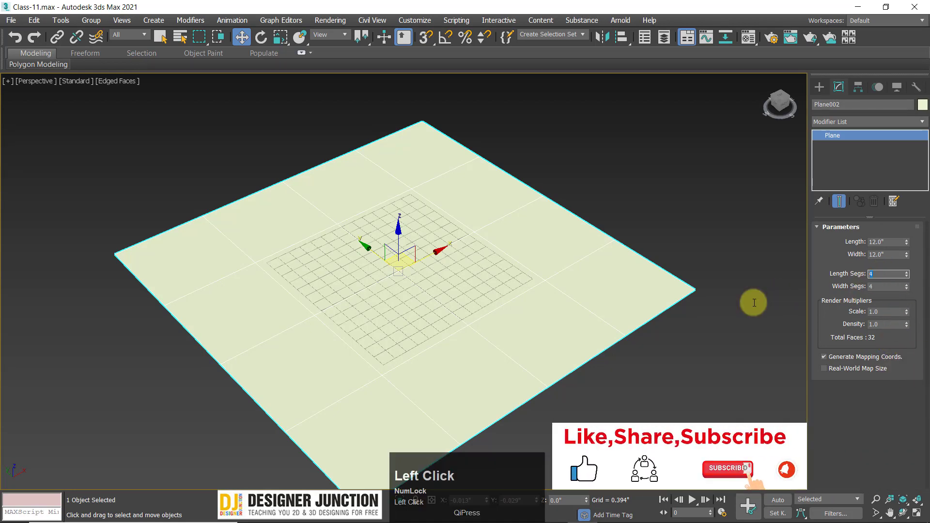
type("250")
key("Return")
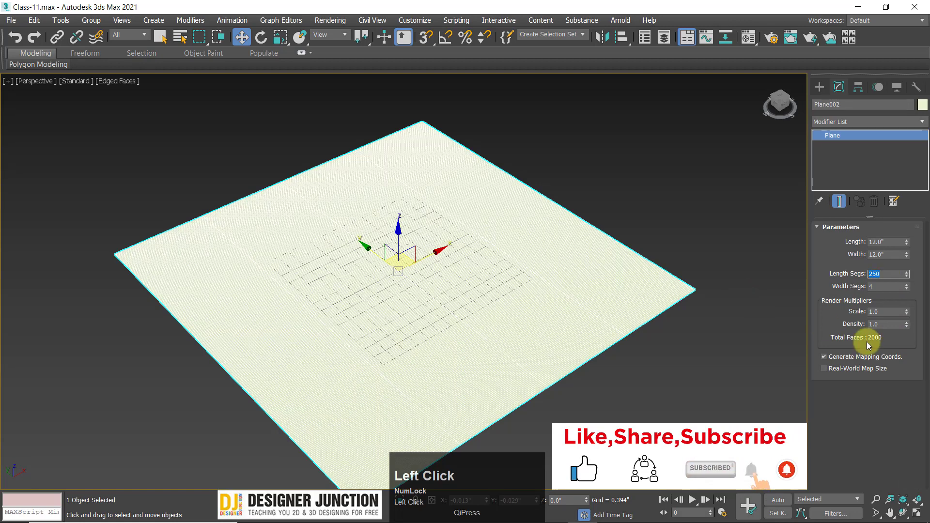
Set the plane's length segments and width segments to 100 each
left_click(626, 311)
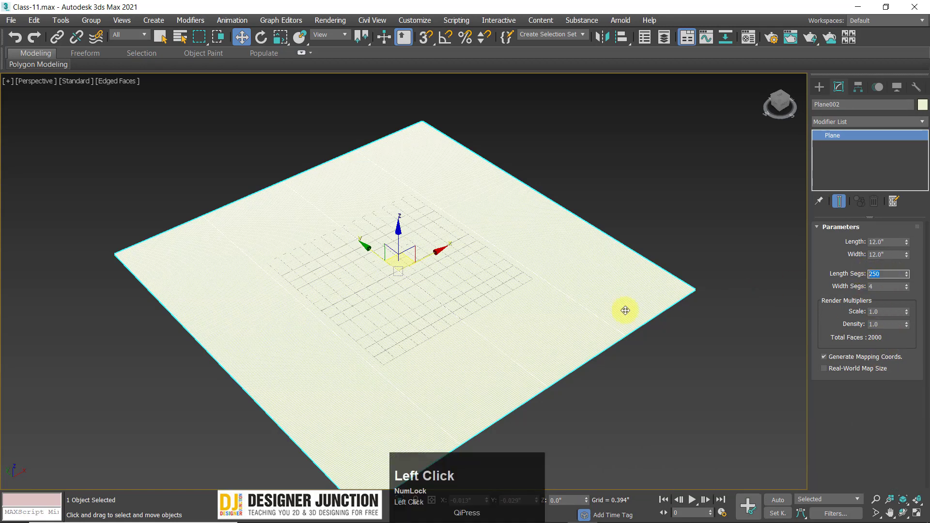
type("100")
key("Return")
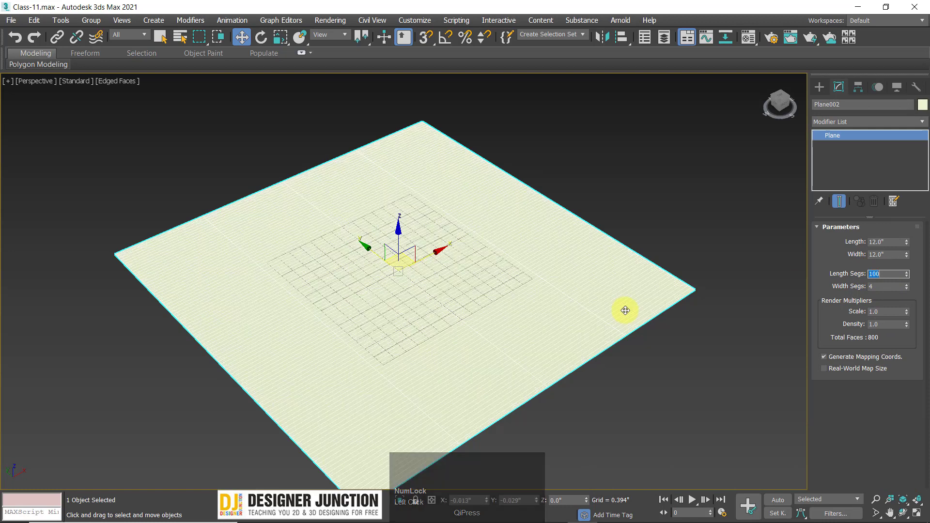
left_click(890, 287)
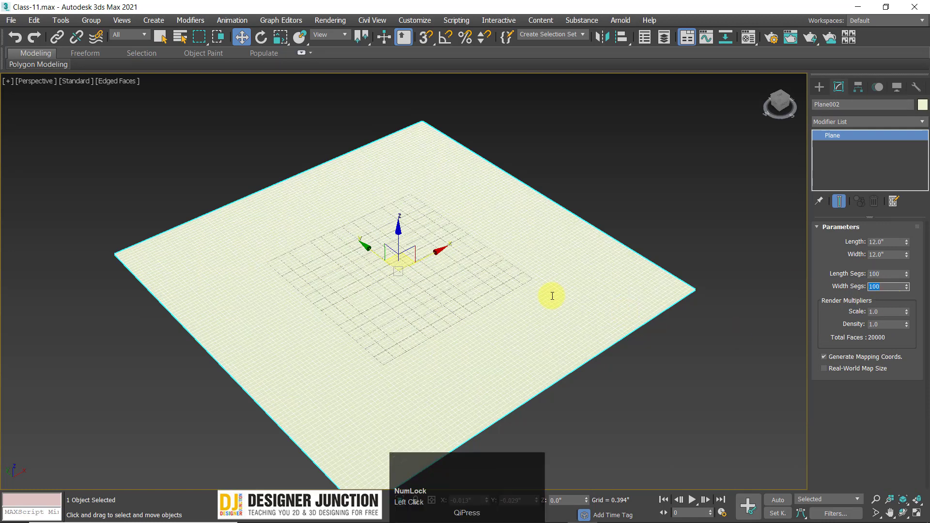
Try to set the plane's length to 24 inches
middle_click_drag(492, 349, 495, 367, "alt")
left_click(887, 242)
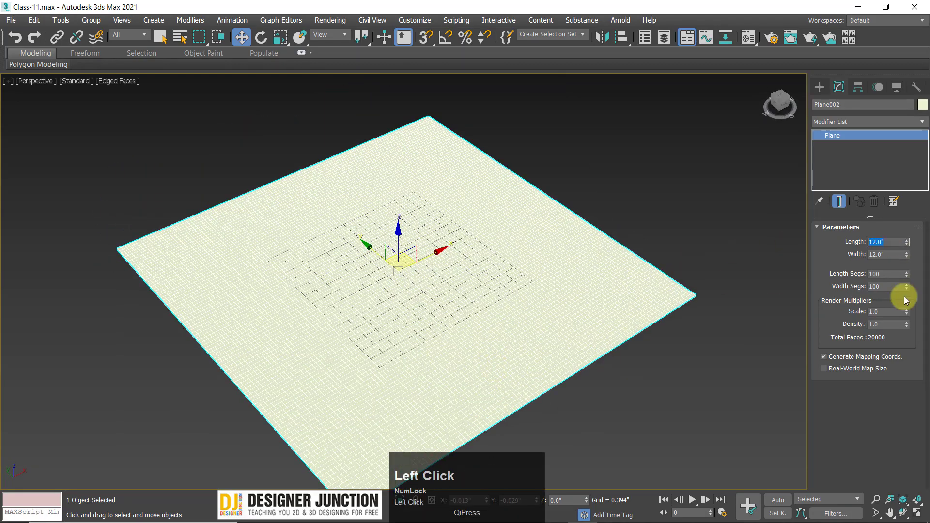
type("24")
key("Return")
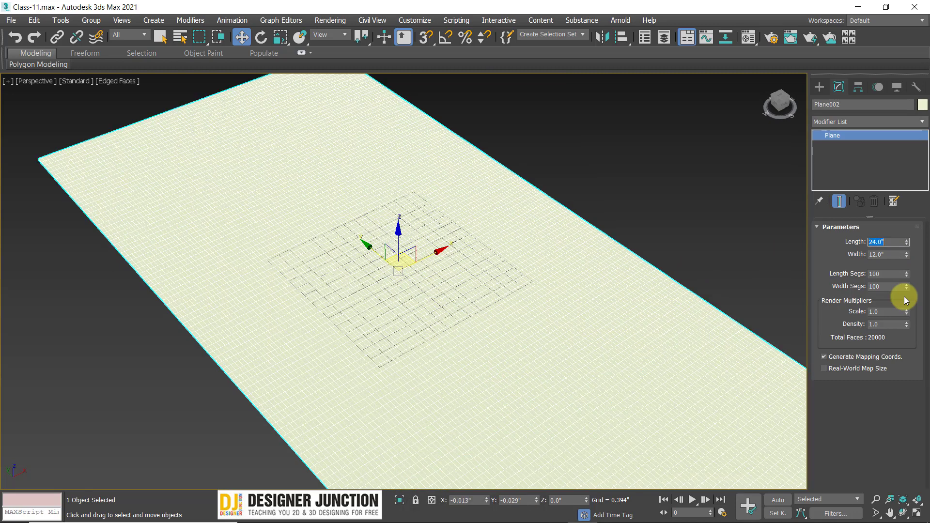
left_click(883, 256)
middle_click_drag(587, 252, 556, 228)
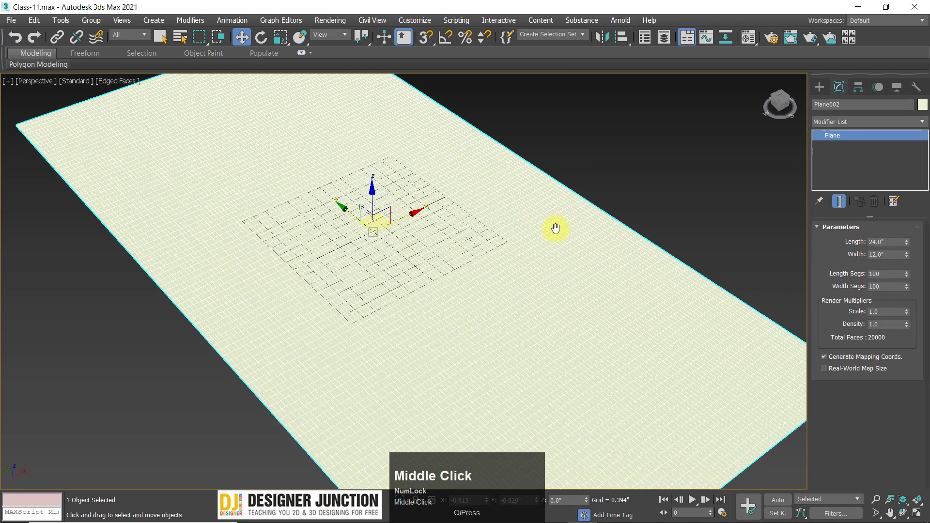
key("z")
left_click(620, 174)
left_click(384, 259)
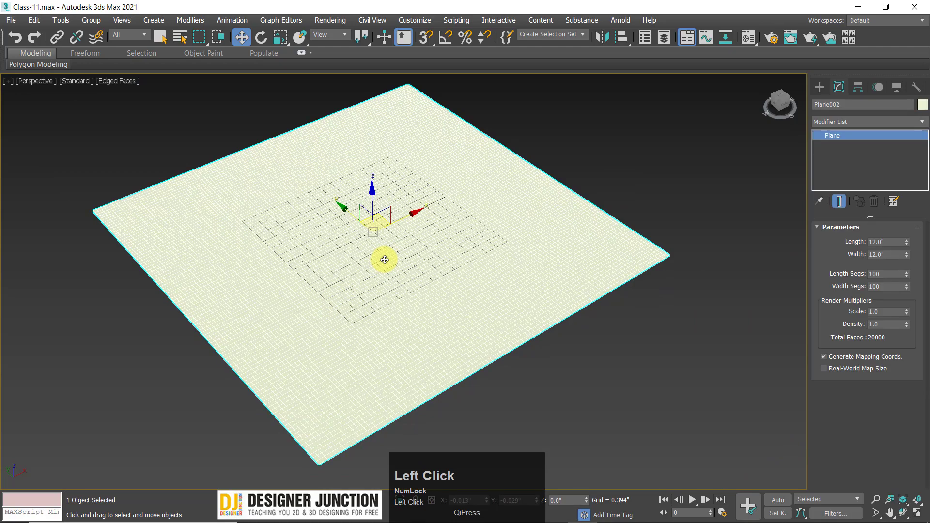
key("z")
middle_click_drag(383, 350, 411, 326, "alt")
left_click(449, 171)
key("z")
middle_click_drag(471, 279, 641, 315, "alt")
left_click(452, 292)
key("z")
left_click(319, 135)
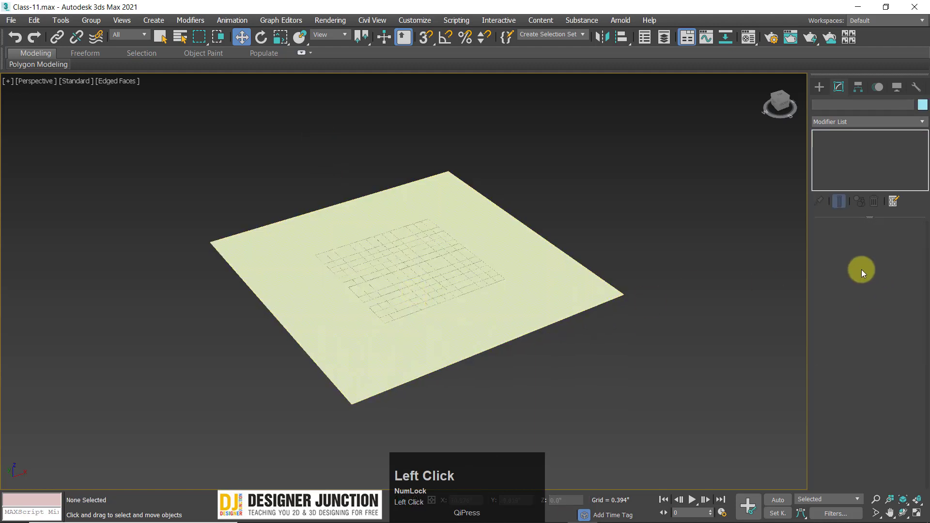
left_click(558, 284)
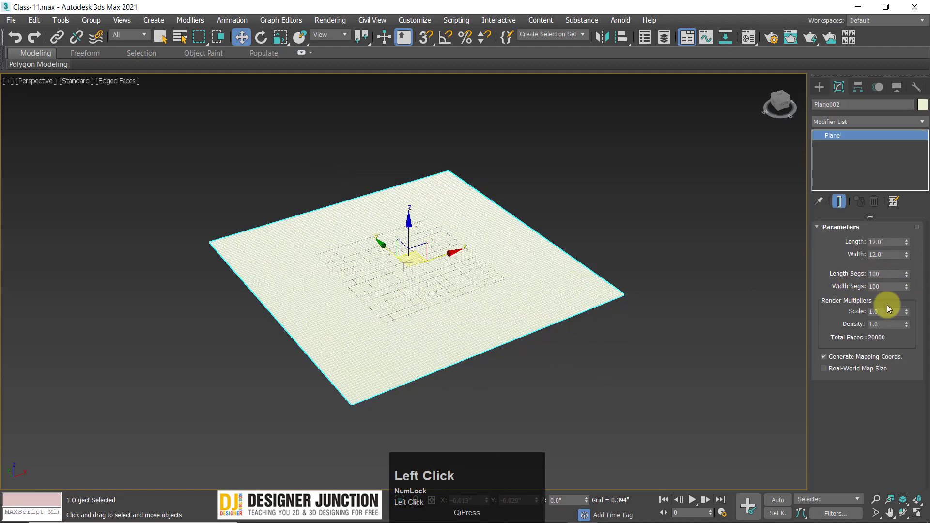
left_click(362, 138)
left_click(386, 243)
key("z")
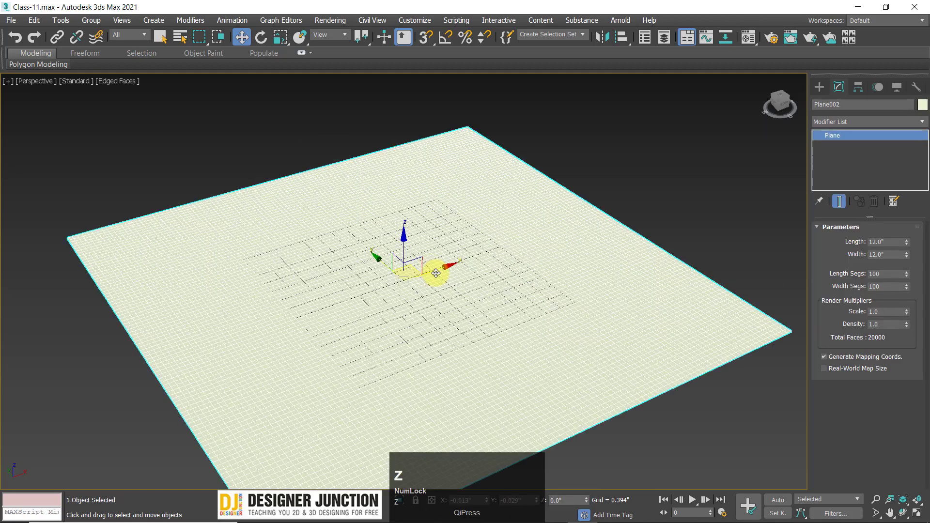
middle_click_drag(436, 274, 412, 312, "alt")
left_click(188, 129)
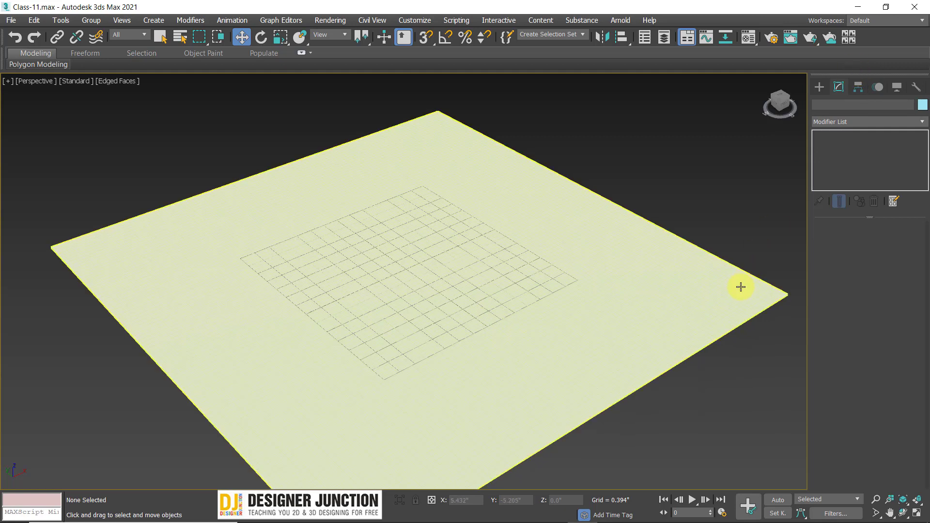
left_click(448, 209)
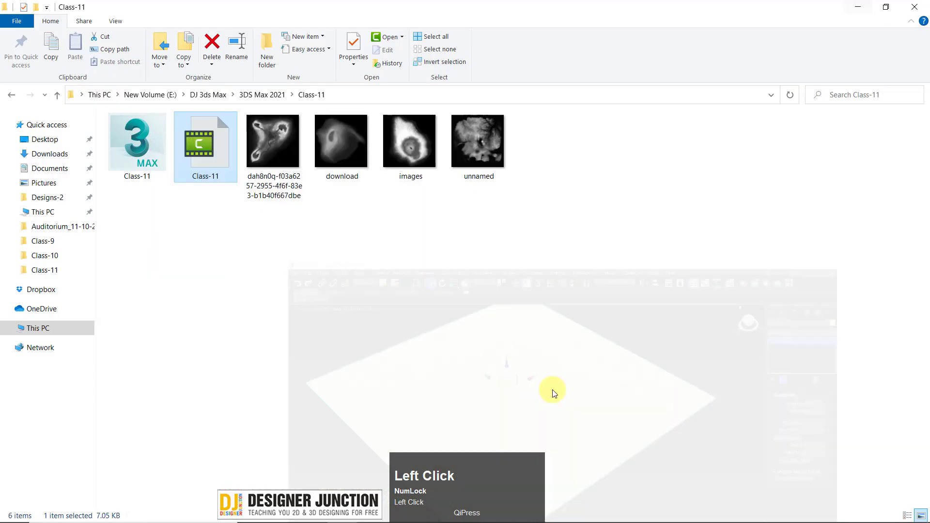
Switch to File Explorer and look through the scene file and the four grayscale heightmap images in the Class-11 folder
left_click(332, 286)
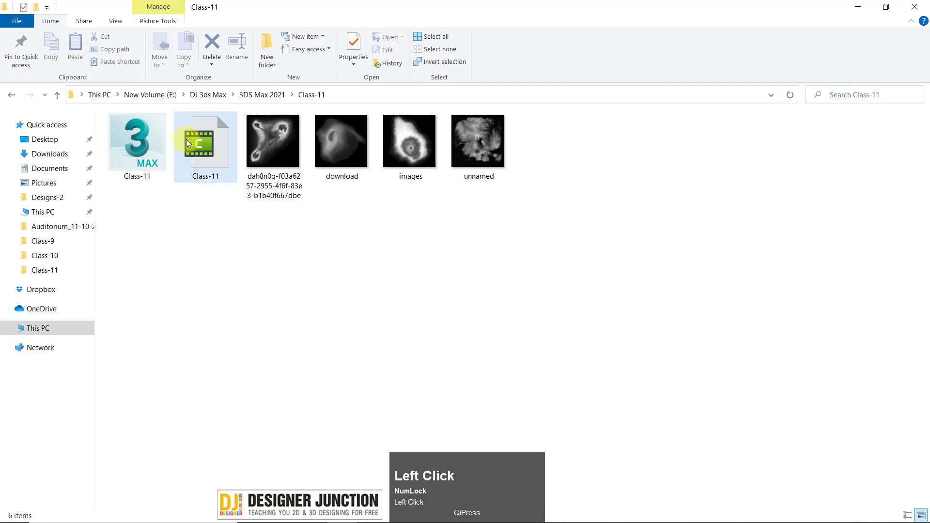
left_click(138, 130)
left_click(273, 140)
left_click(339, 140)
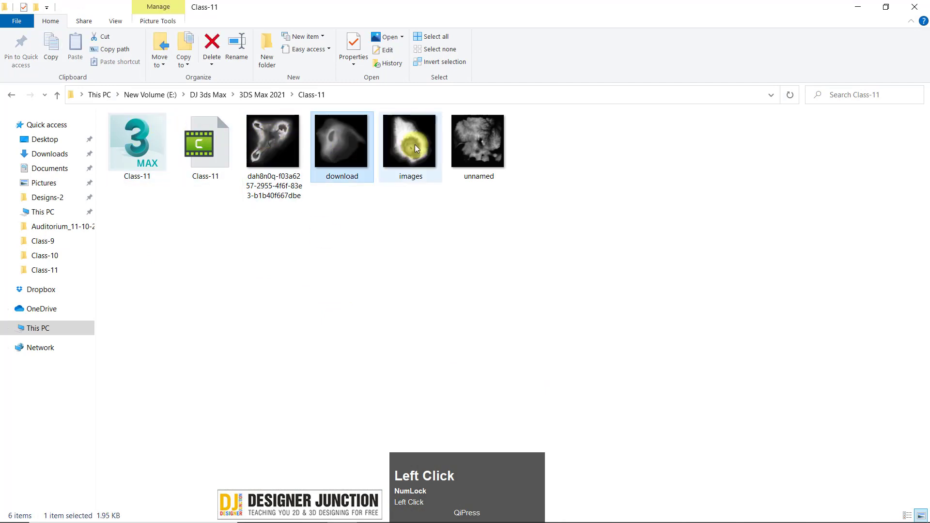
left_click(411, 141)
left_click(482, 157)
left_click(206, 143)
left_click(274, 144)
left_click(343, 140)
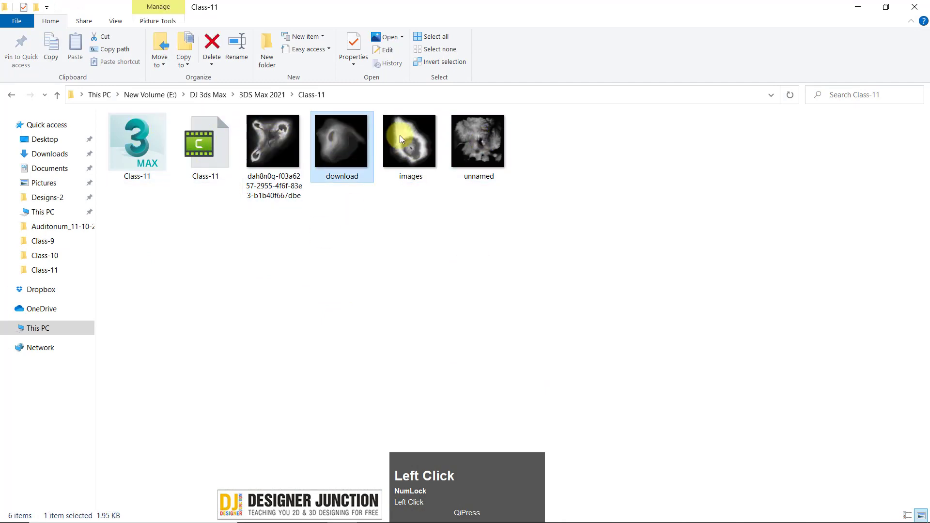
left_click(410, 141)
left_click(478, 145)
Switch to Chrome and examine the opened island heightmap images and the image results for "island heightmap"
left_click(409, 509)
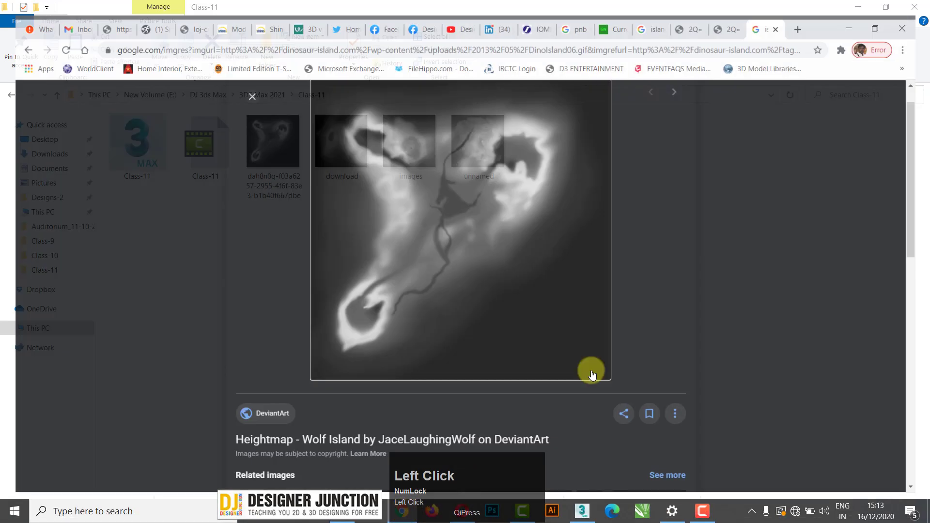
left_click(736, 10)
left_click(698, 10)
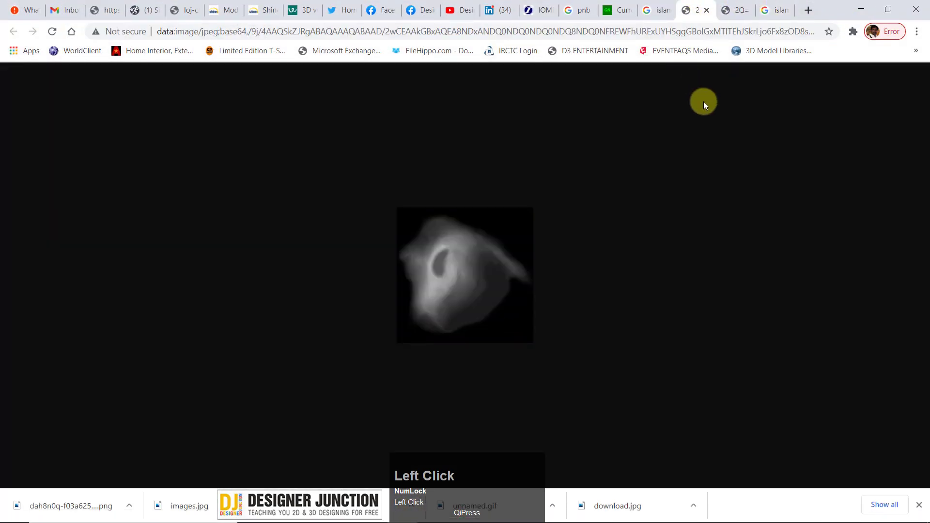
left_click(659, 6)
scroll(509, 329, "down", 10)
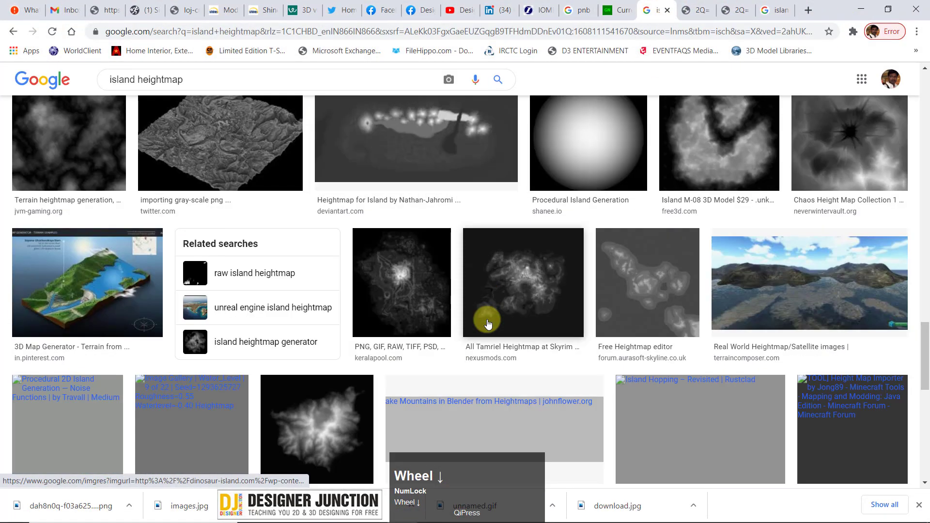
scroll(488, 323, "up", 5)
scroll(488, 323, "up", 6)
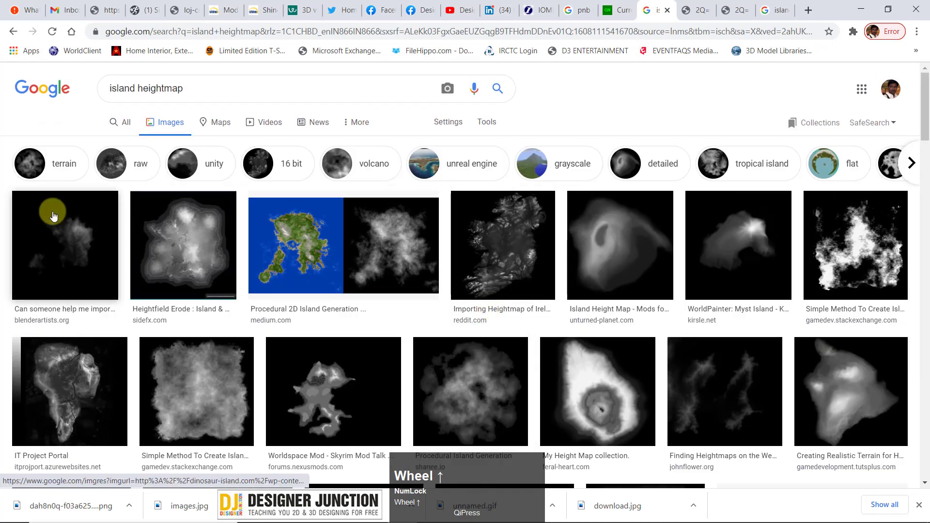
left_click(776, 10)
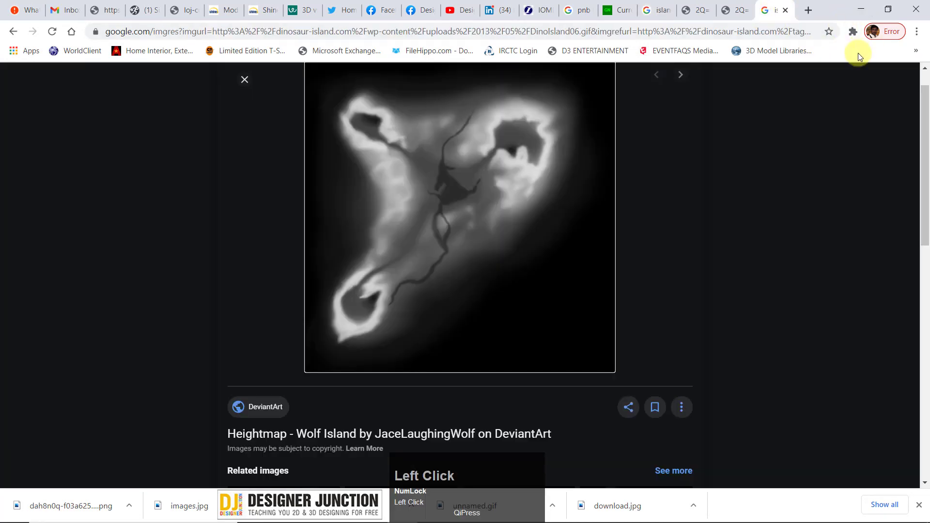
Return to File Explorer and copy the path of the Class-11 folder
left_click(859, 11)
left_click(137, 143)
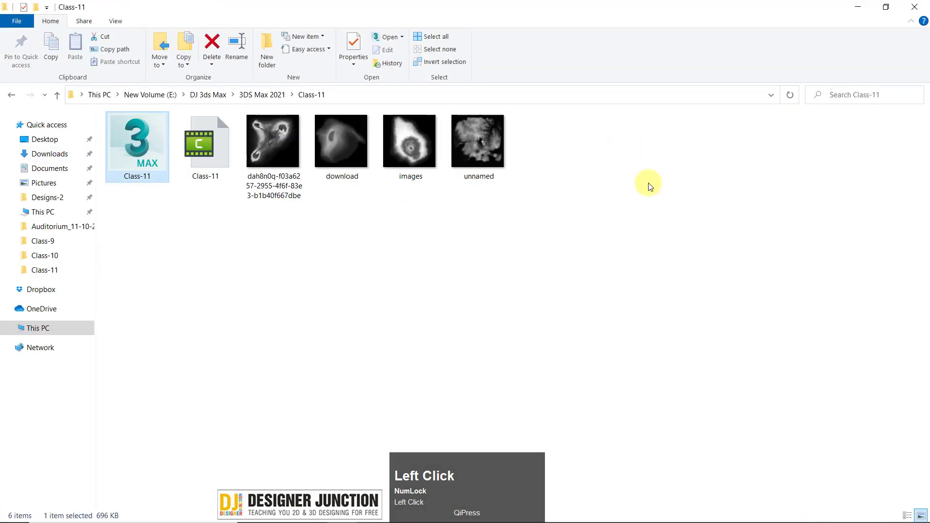
left_click(629, 317)
left_click(357, 95)
key("ctrl+c")
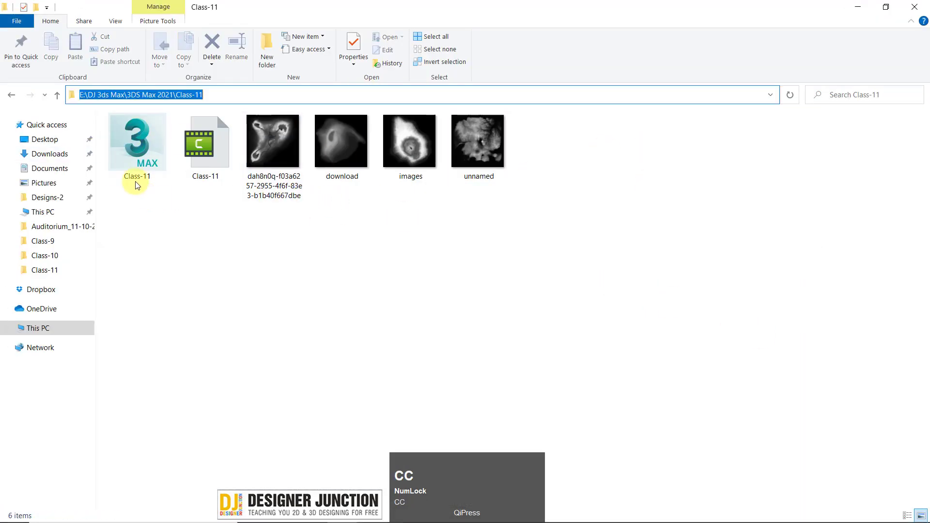
left_click(134, 131)
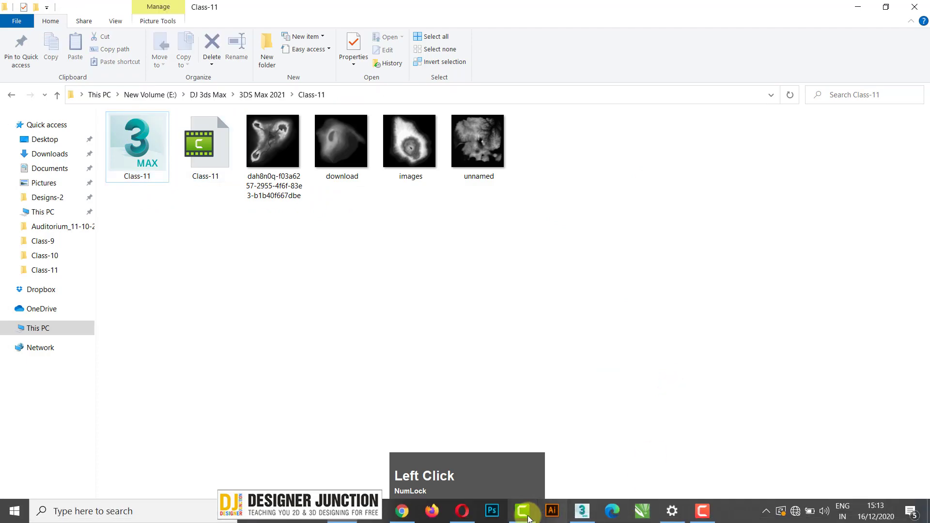
Switch back to 3ds Max and convert the segmented plane to an Editable Poly
left_click(595, 509)
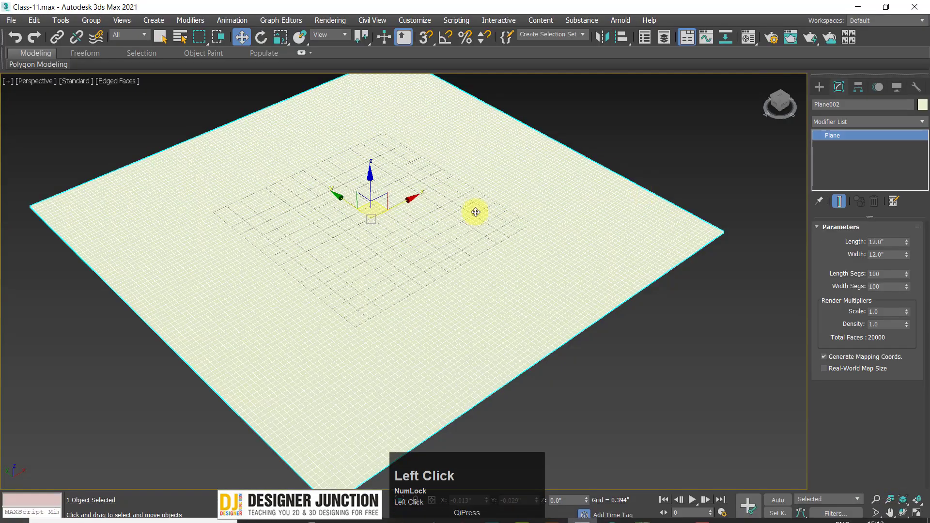
left_click(58, 116)
left_click(504, 353)
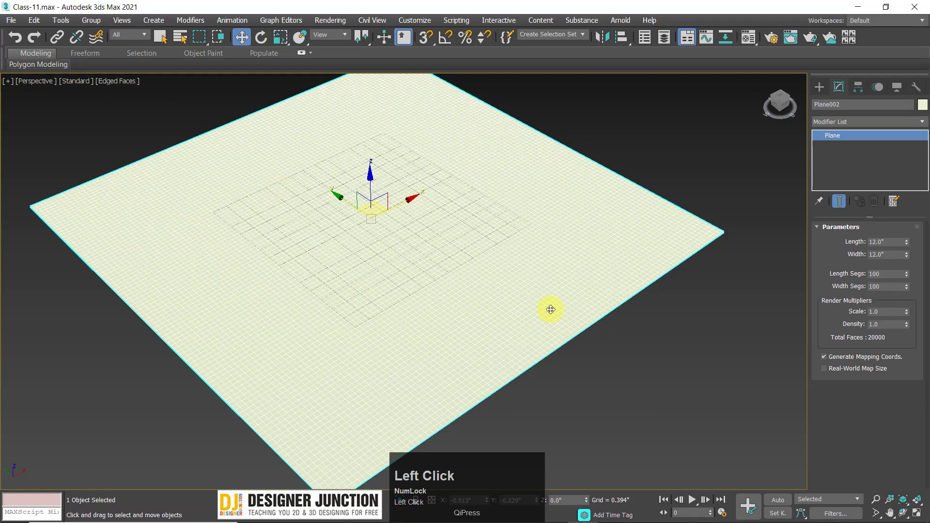
key("z")
middle_click_drag(515, 315, 406, 266, "alt")
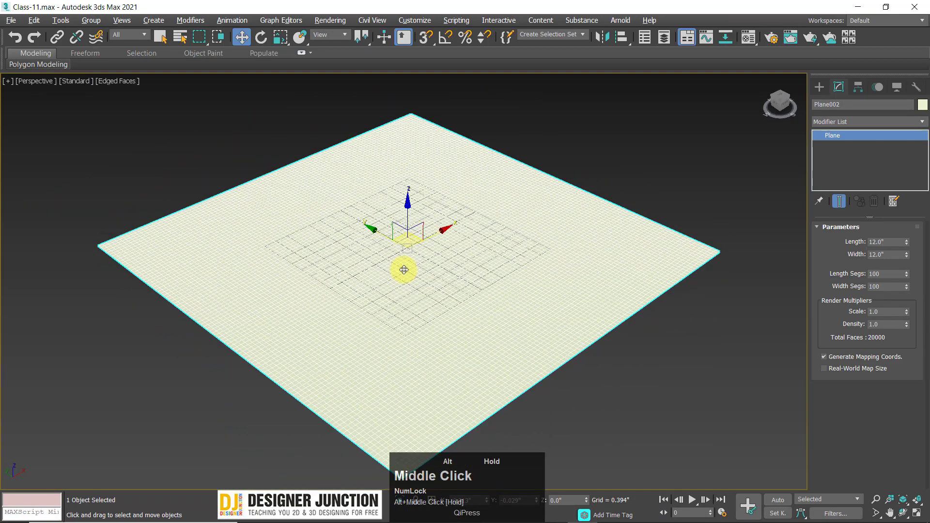
right_click(317, 191)
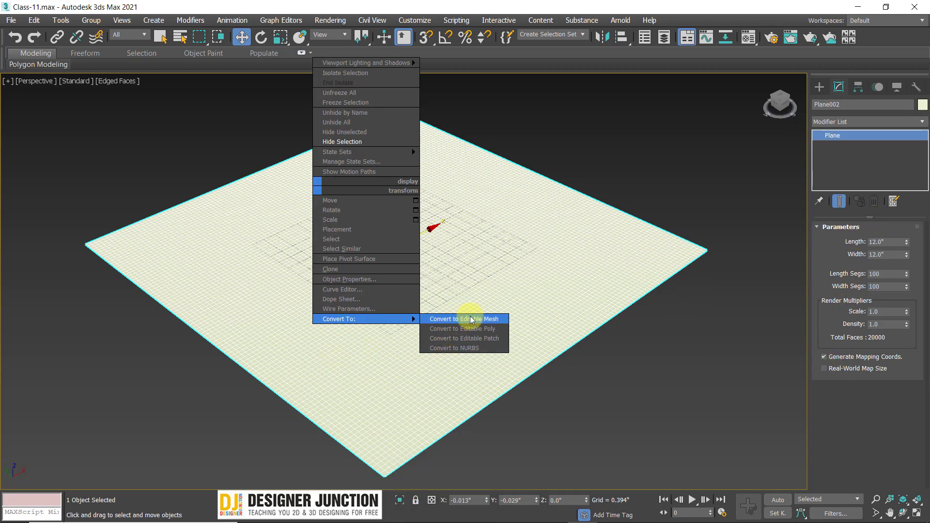
left_click(437, 329)
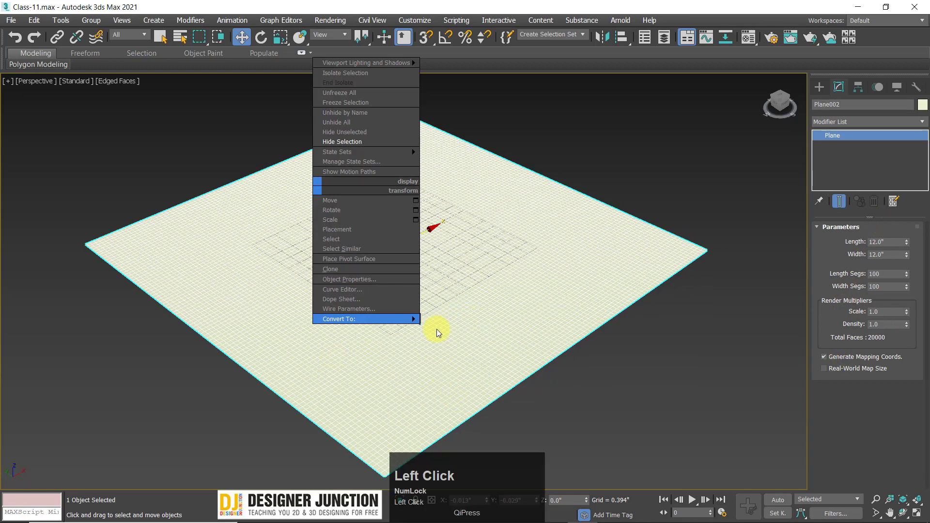
left_click(658, 374)
left_click(315, 261)
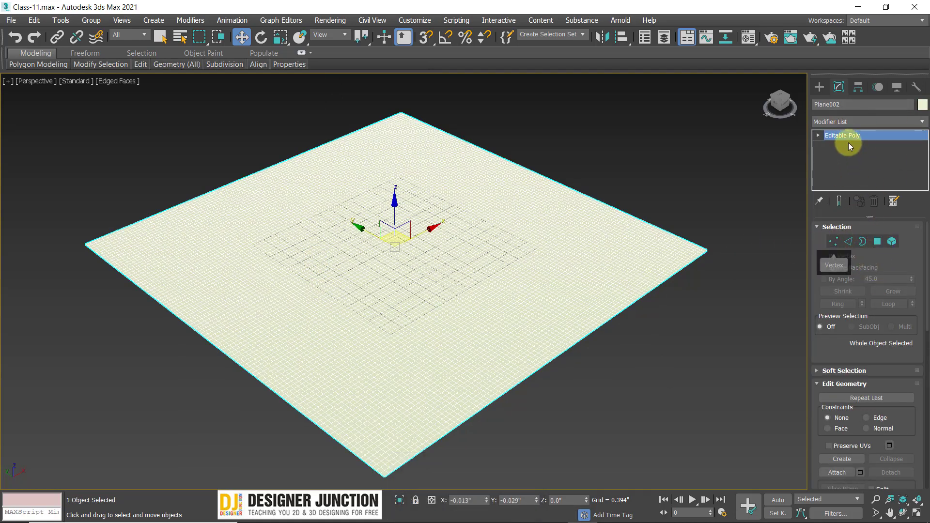
Add the object-space Displace modifier to the plane
left_click(846, 121)
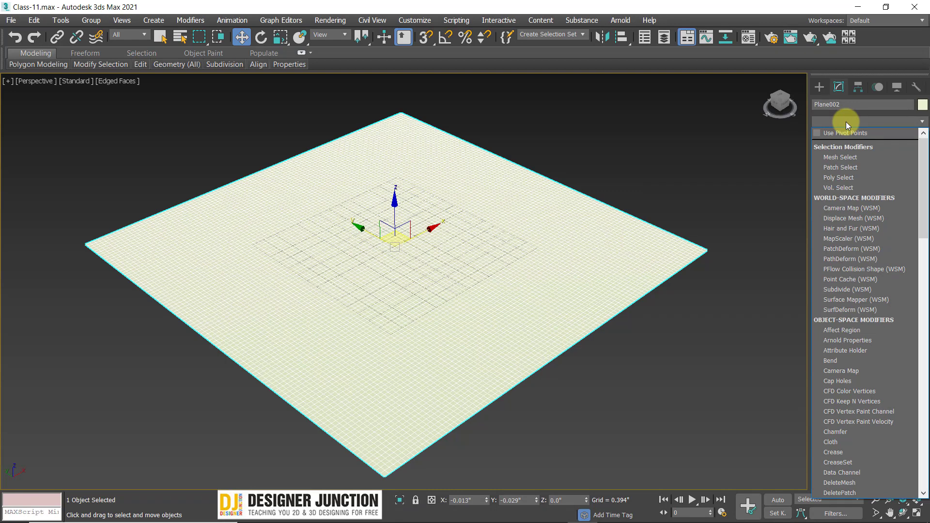
type("d")
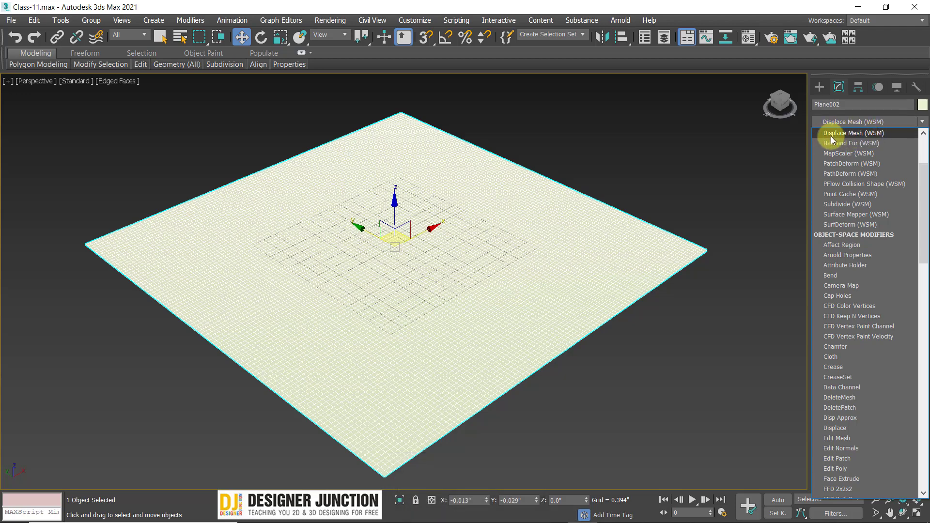
type("d")
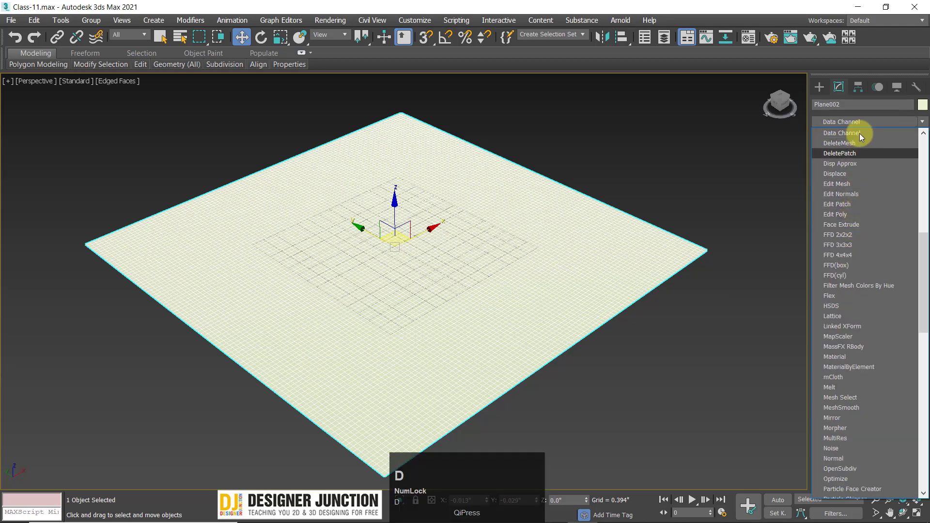
left_click(851, 174)
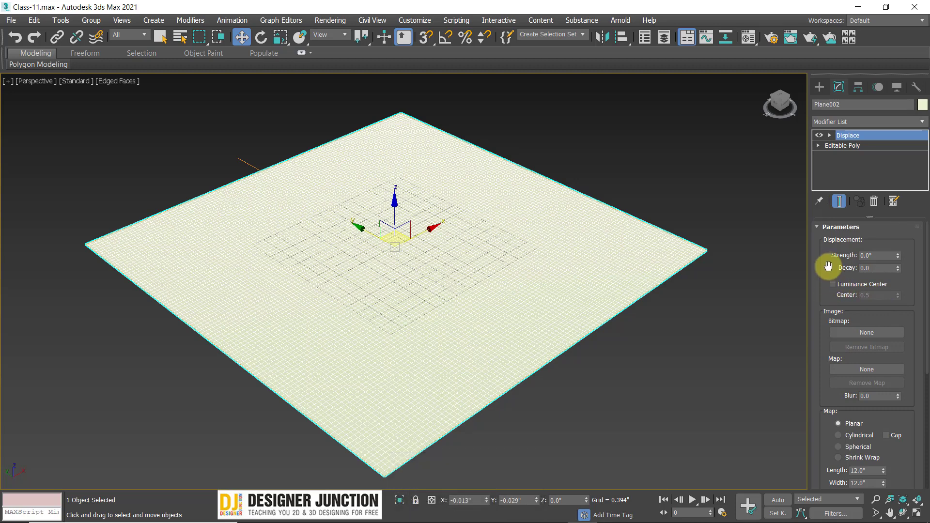
Open the image selection for the Displace modifier's bitmap and go to the folder E:\DJ 3ds Max\3DS Max 2021\Class-11
left_click_drag(830, 252, 829, 290)
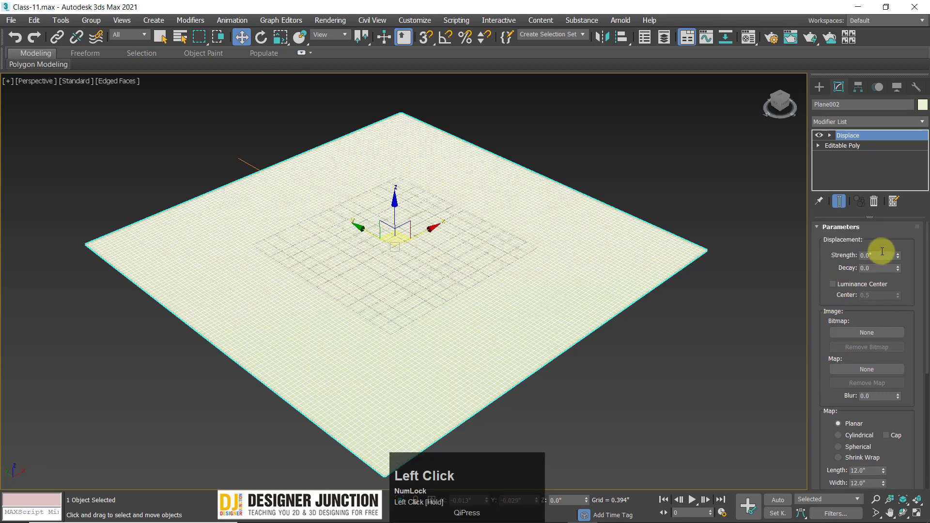
left_click(866, 333)
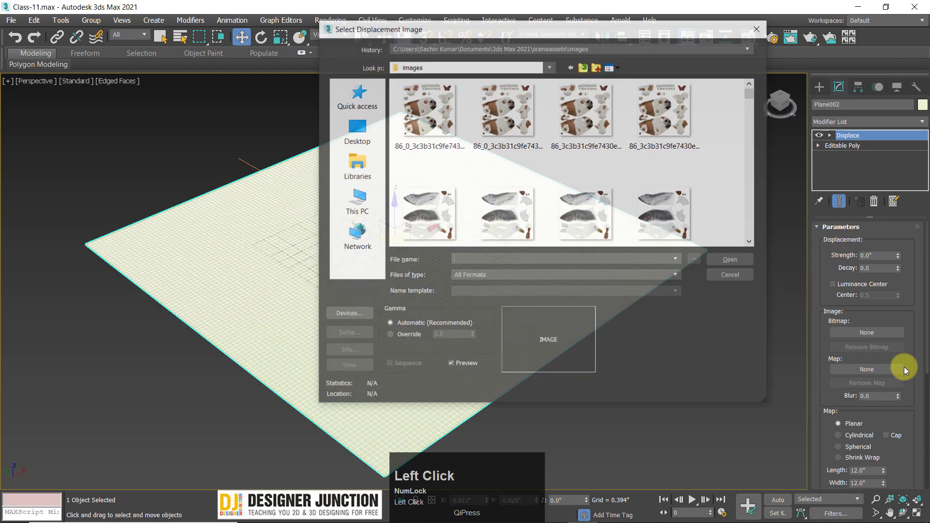
key("Return")
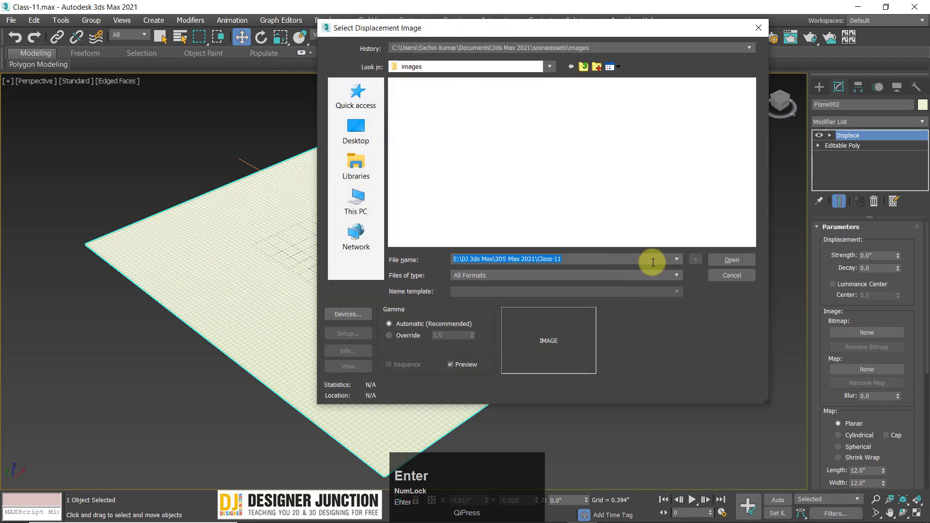
Preview the grayscale heightmaps in the Class-11 folder and load the download image as the displacement bitmap
left_click(415, 100)
left_click(514, 118)
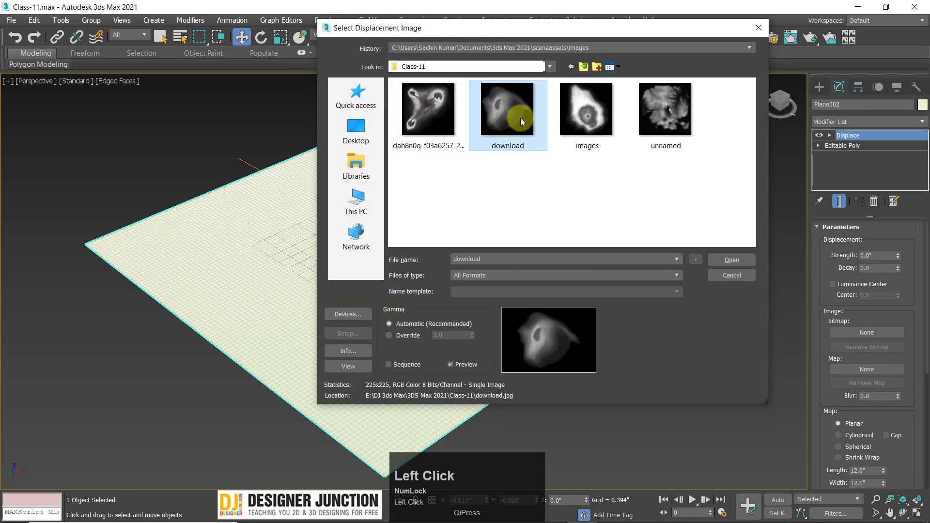
left_click(597, 118)
left_click(667, 116)
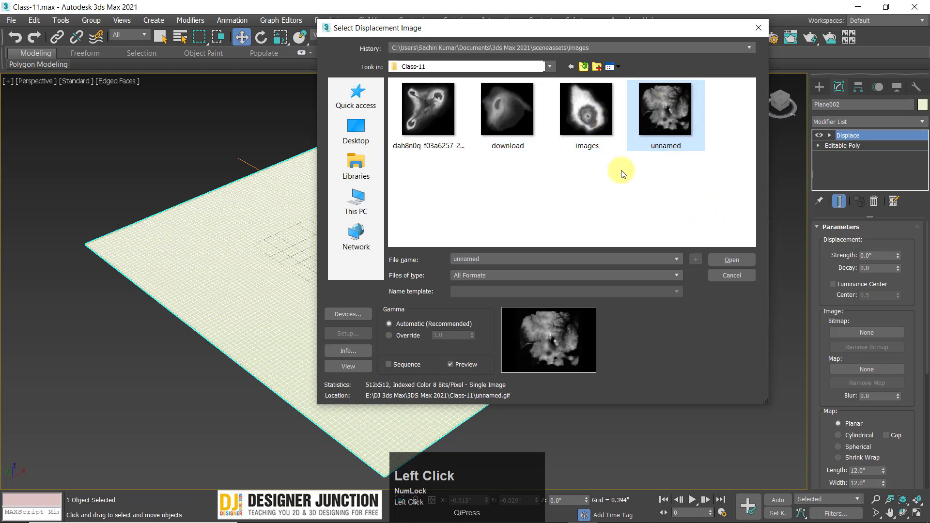
left_click(449, 99)
left_click(508, 109)
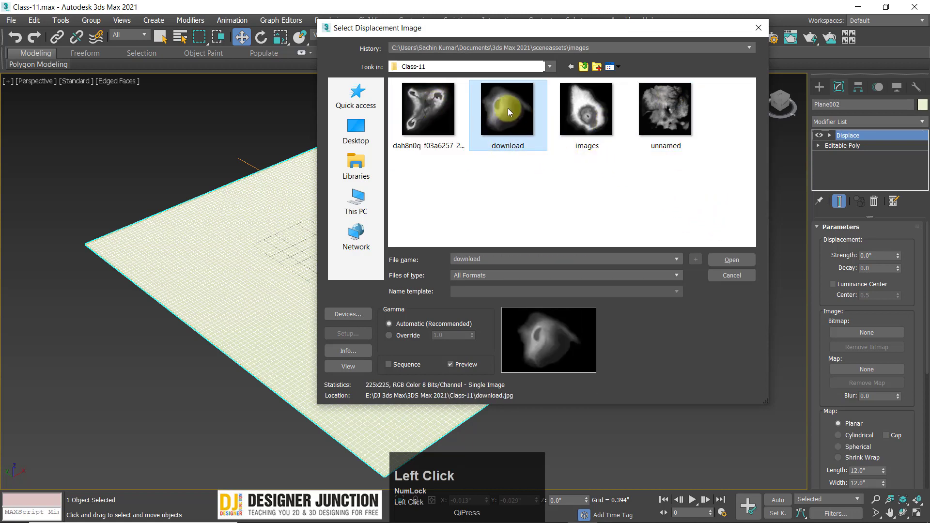
left_click(584, 92)
left_click(681, 101)
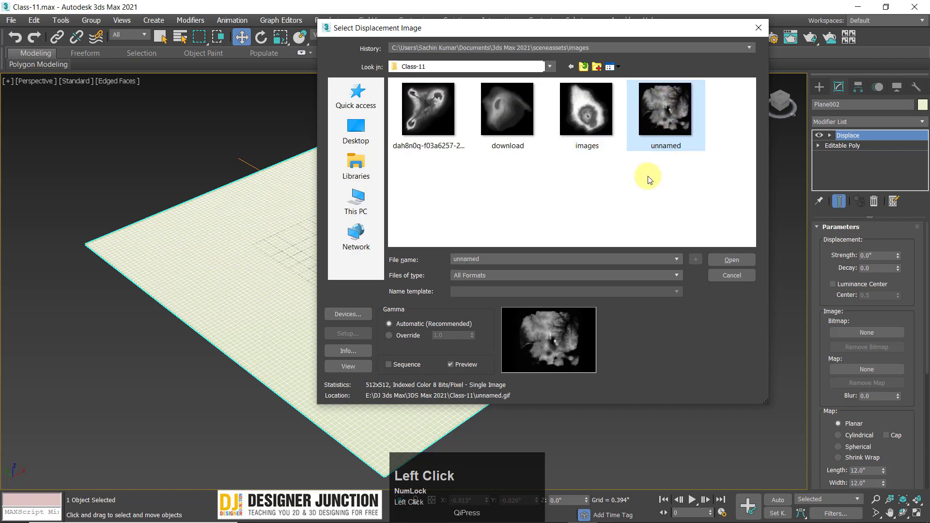
left_click(415, 111)
left_click(487, 137)
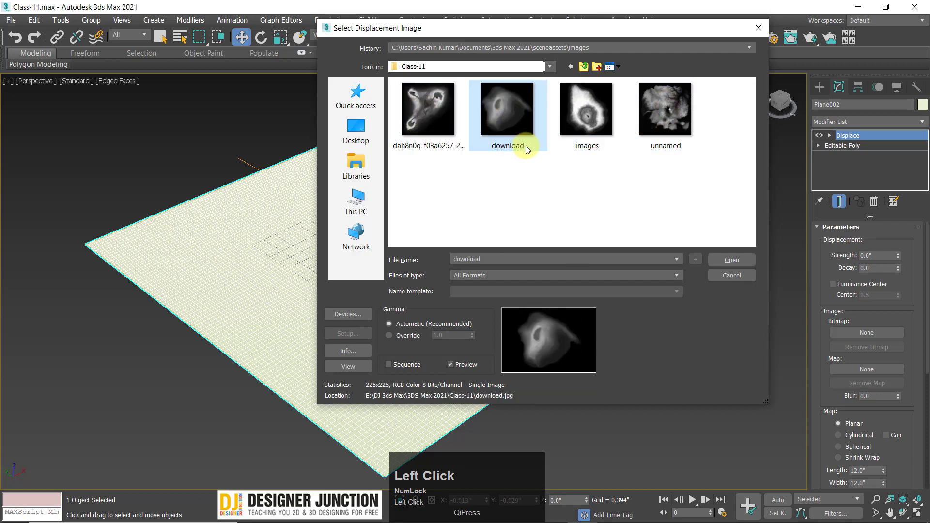
left_click(441, 128)
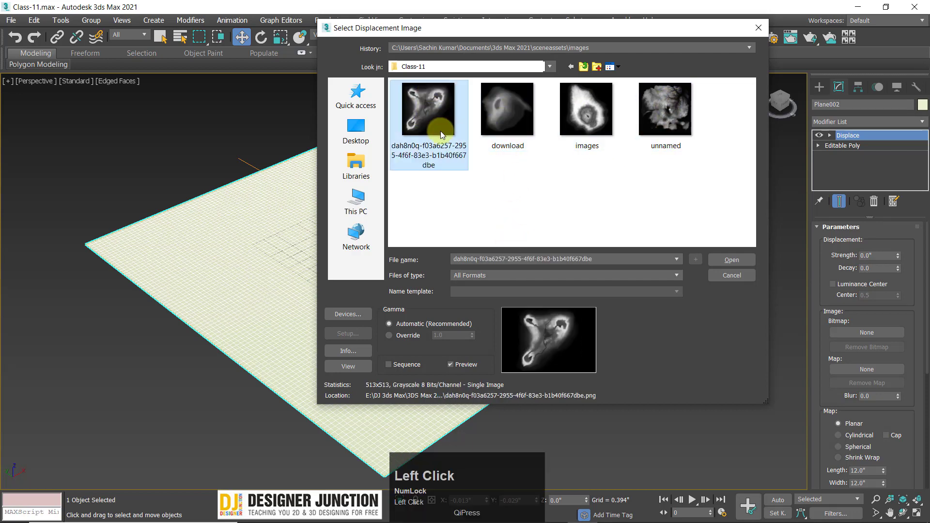
double_click(510, 112)
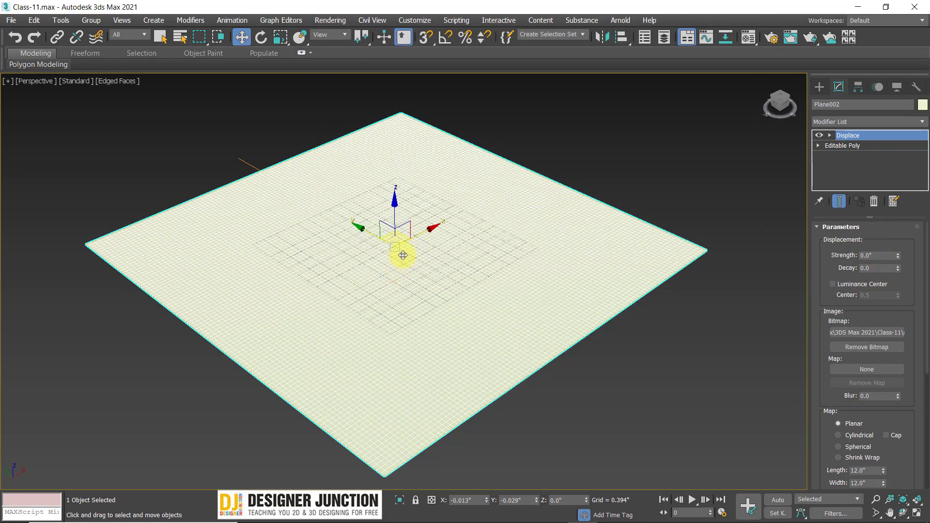
Set the Displace modifier's strength to 1000 inches
middle_click_drag(407, 303, 625, 274, "alt")
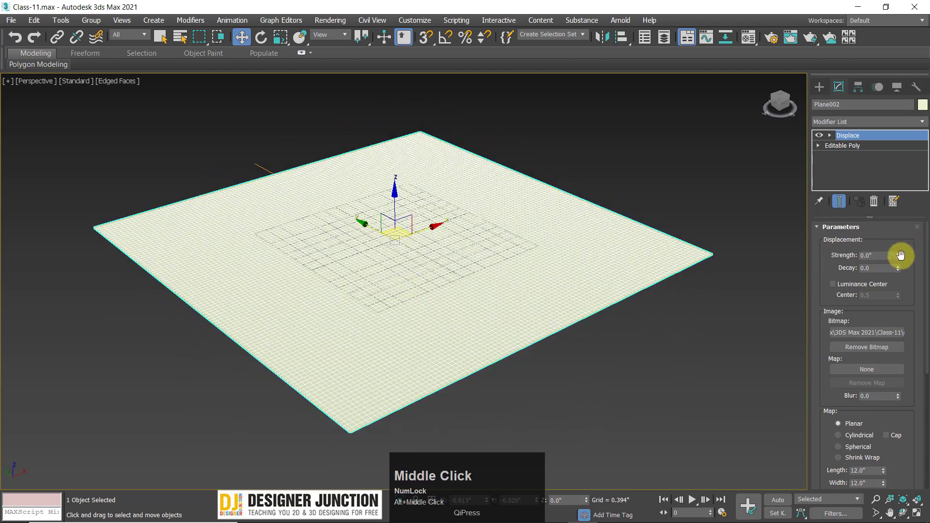
left_click_drag(900, 254, 904, 519)
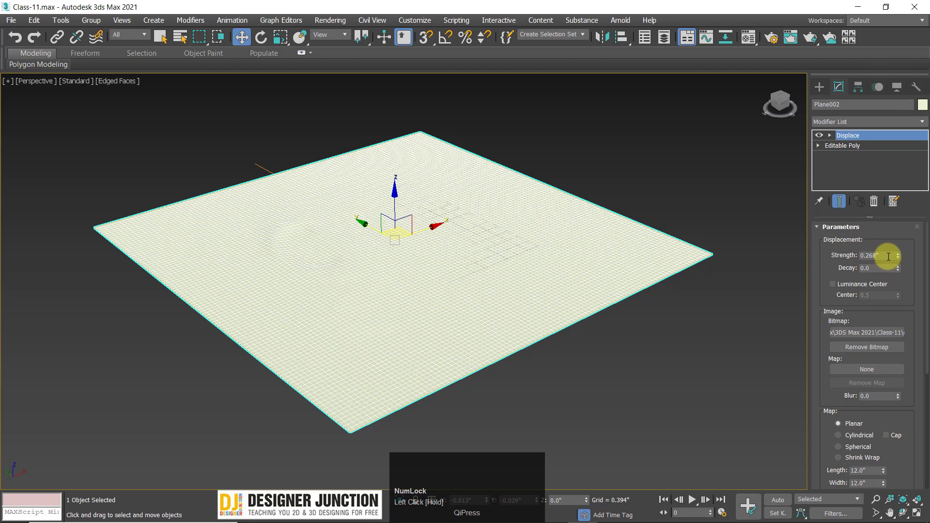
type("1000")
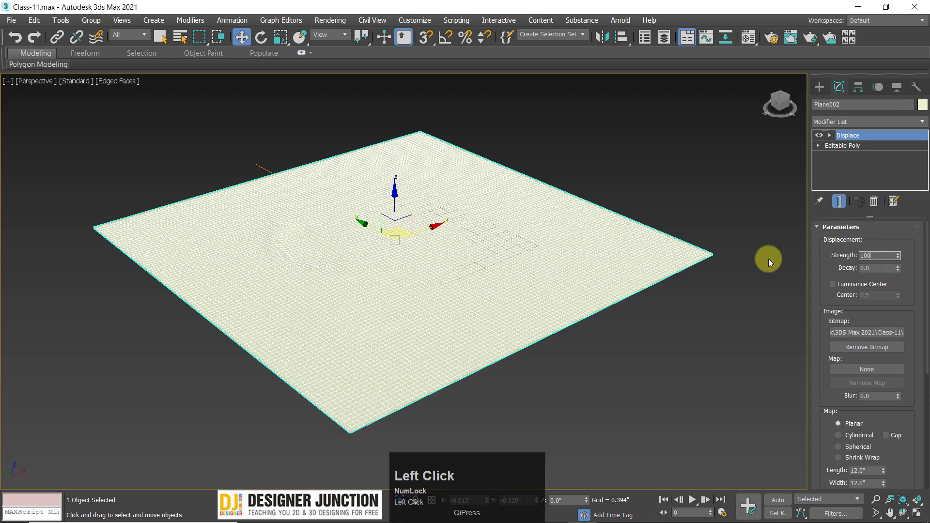
key("Return")
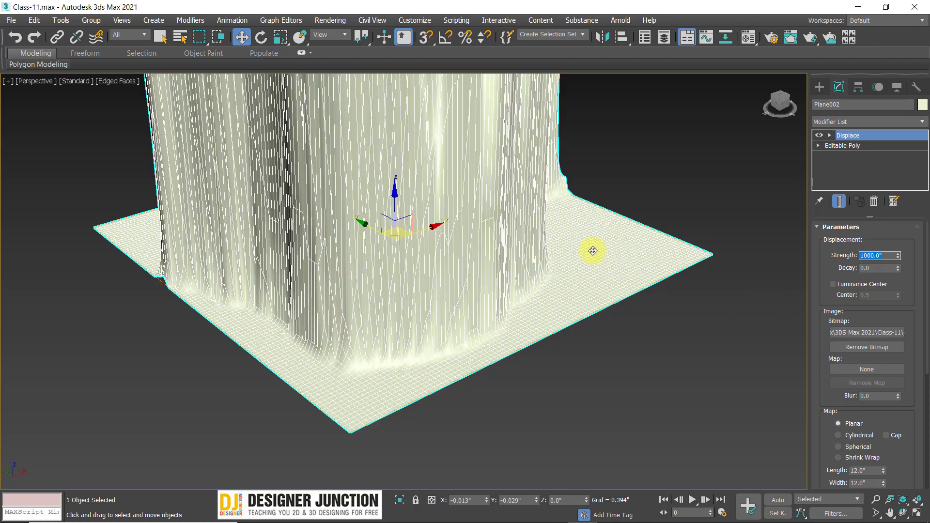
Examine the displaced plane's full height and its base from several angles
middle_click_drag(434, 227, 435, 266)
key("z")
middle_click_drag(477, 307, 439, 293, "alt")
middle_click_drag(438, 293, 440, 128)
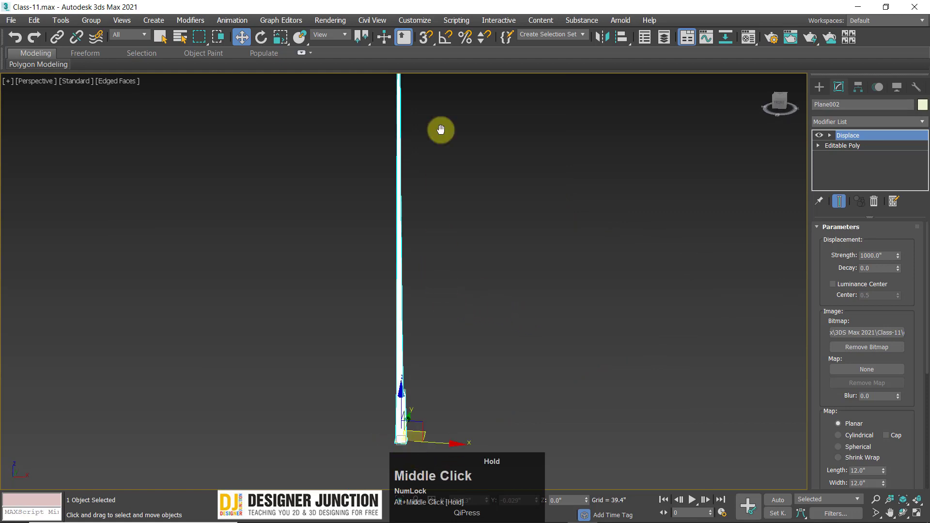
scroll(407, 243, "up", 6)
middle_click_drag(407, 271, 438, 345, "alt")
middle_click_drag(438, 345, 519, 177)
scroll(469, 303, "up", 5)
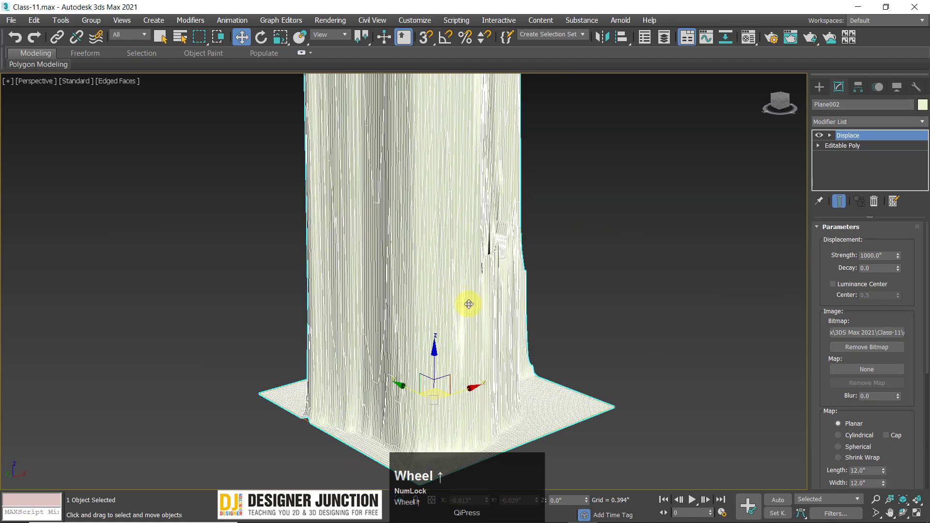
middle_click_drag(470, 303, 502, 246)
Reduce the displacement strength to 100 inches and check the terrain's shape
left_click(889, 258)
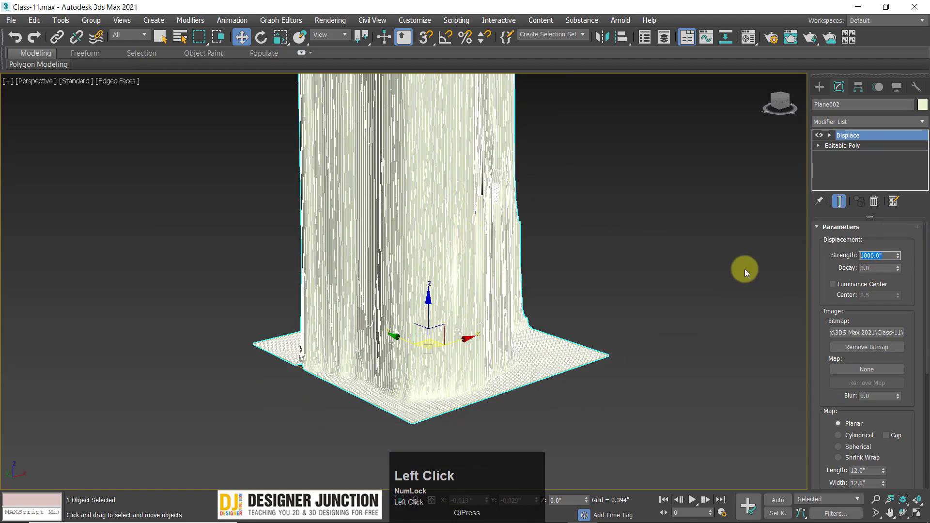
type("100")
key("Return")
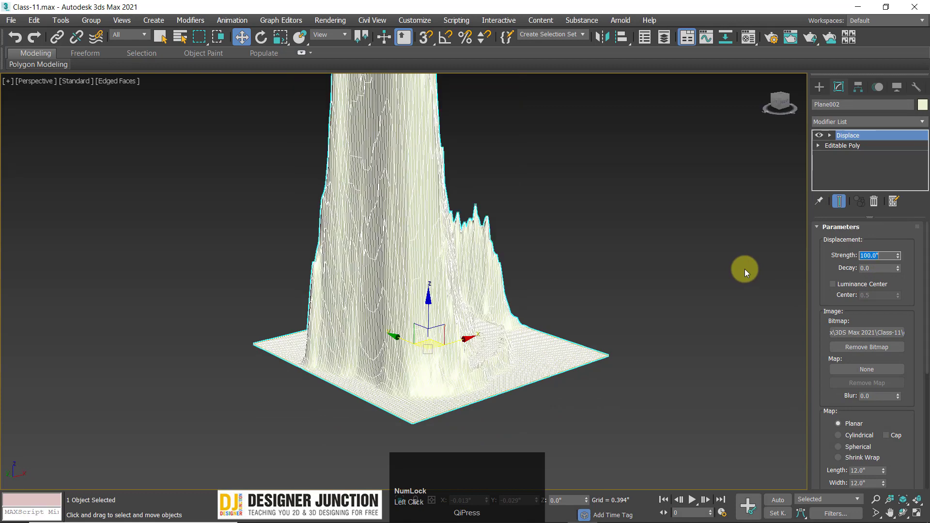
middle_click_drag(484, 264, 446, 241, "alt")
Lower the displacement strength to 20 inches
left_click(843, 274)
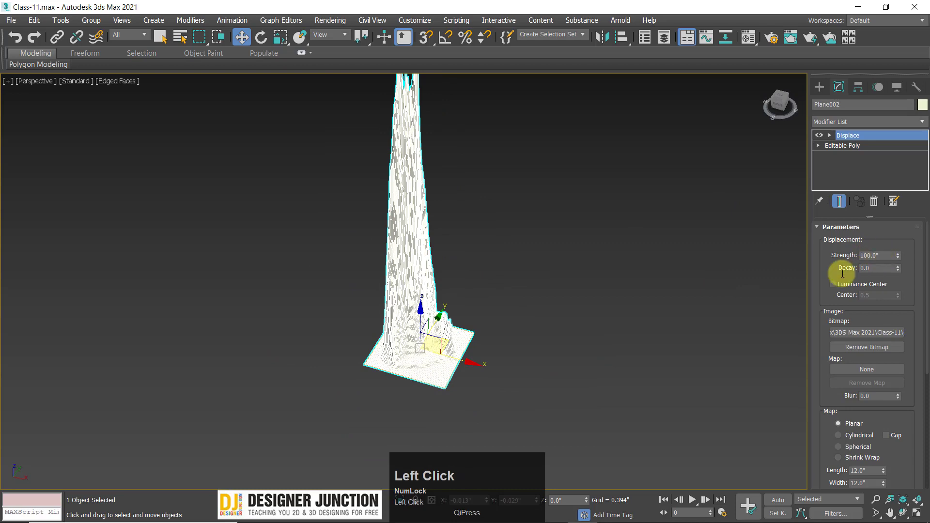
type("20")
key("Return")
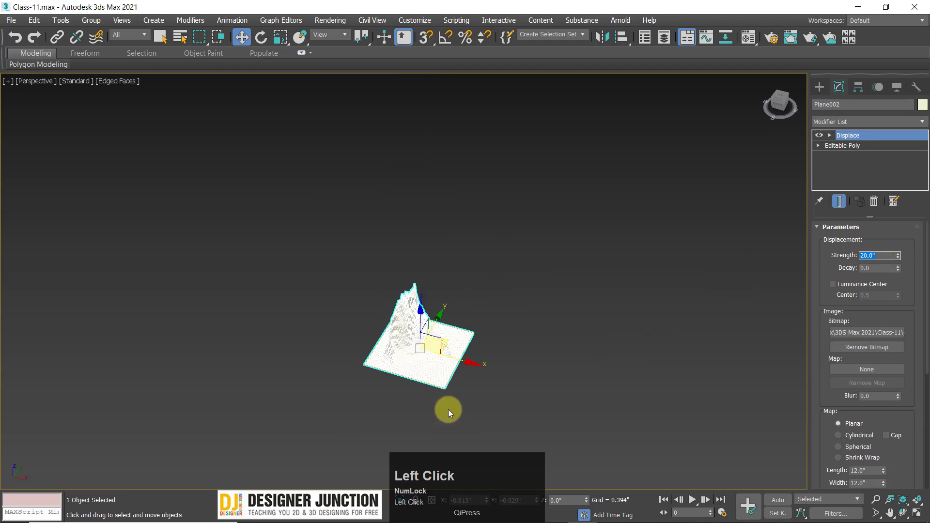
Inspect the displaced terrain's peak, slopes and flat border from different angles, both selected and deselected
key("z")
middle_click_drag(469, 356, 521, 256, "alt")
left_click(655, 303)
scroll(411, 348, "up", 3)
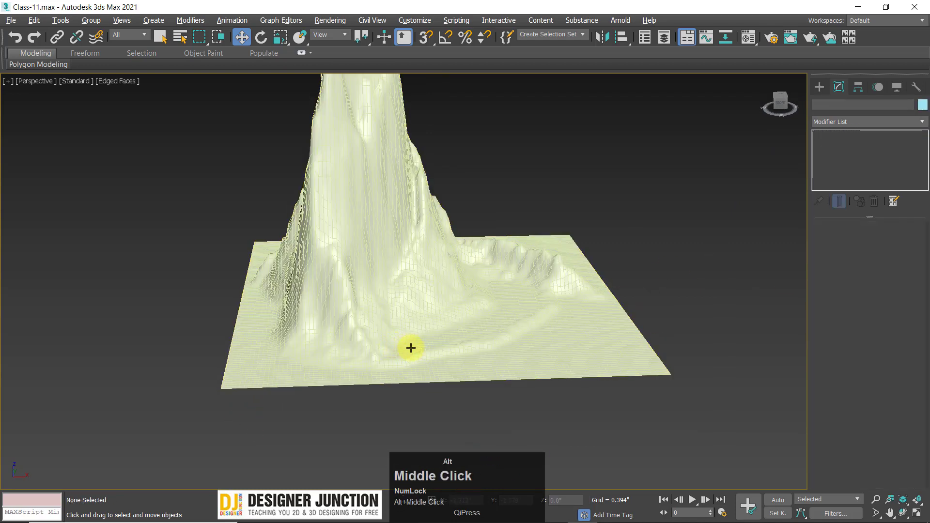
middle_click_drag(411, 348, 394, 257, "alt")
left_click(394, 257)
key("z")
middle_click_drag(395, 301, 393, 265, "alt")
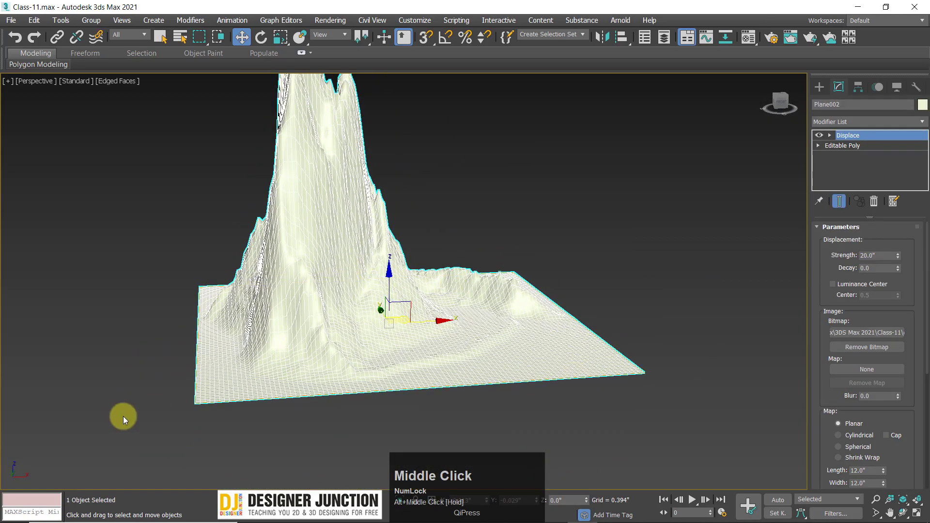
middle_click_drag(478, 310, 518, 316, "alt")
left_click(641, 319)
left_click(475, 316)
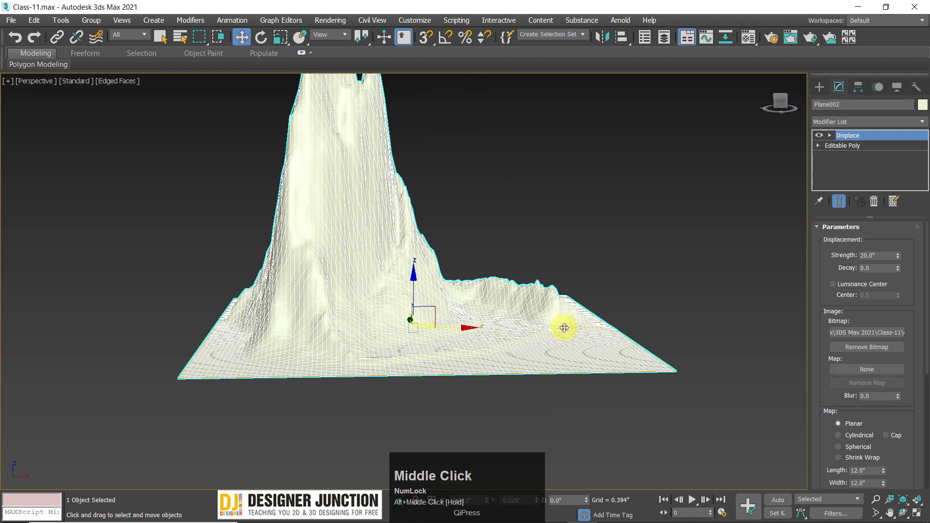
left_click(566, 398)
left_click(561, 365)
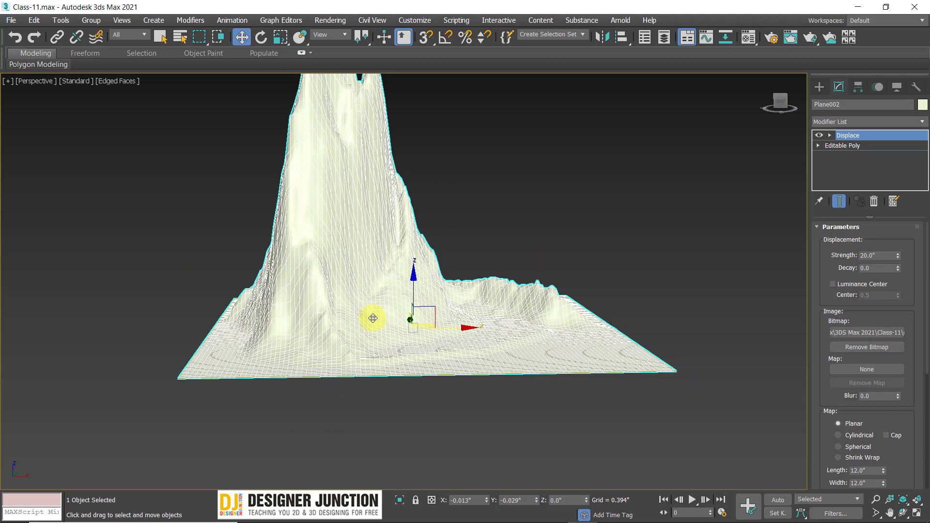
key("z")
middle_click_drag(365, 318, 474, 268, "alt")
left_click(473, 268)
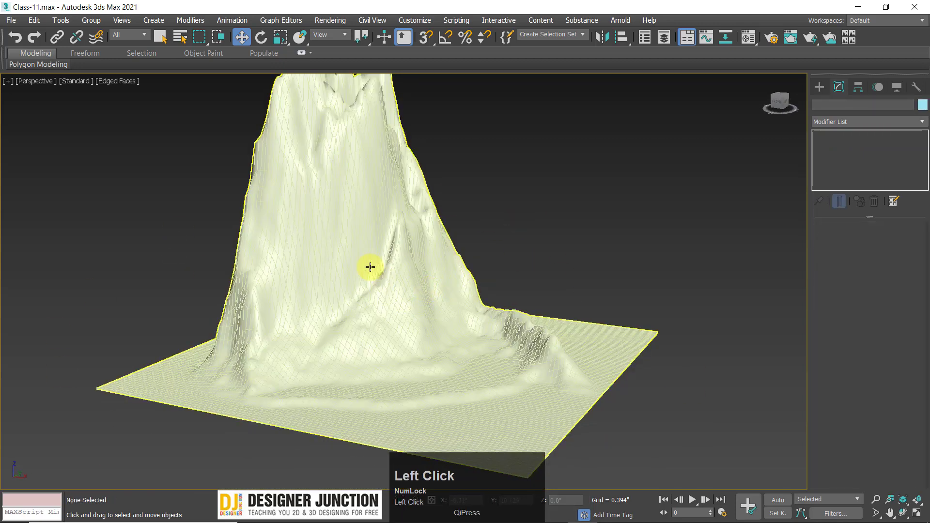
left_click(371, 267)
key("z")
middle_click_drag(468, 307, 398, 290, "alt")
Set the displacement strength to 10 inches and check the terrain up close without the selection highlight
left_click(871, 259)
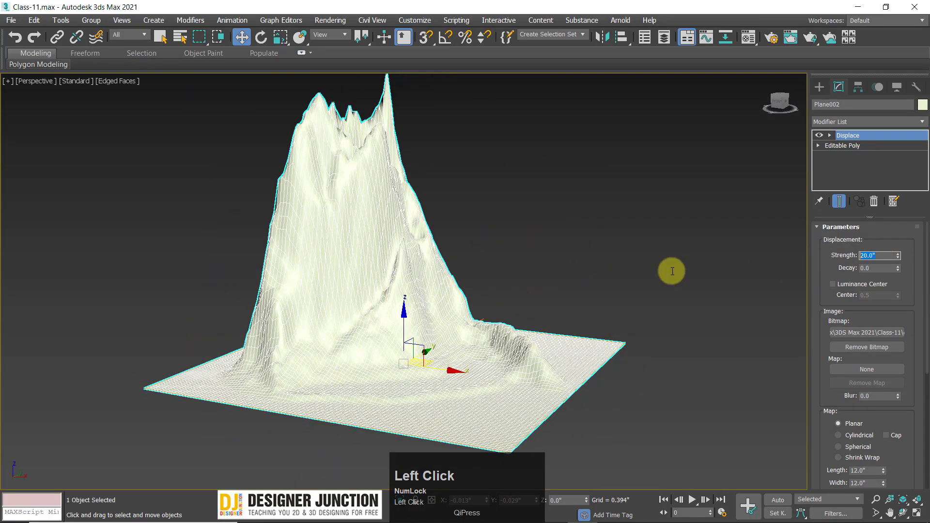
key("Return")
left_click(542, 167)
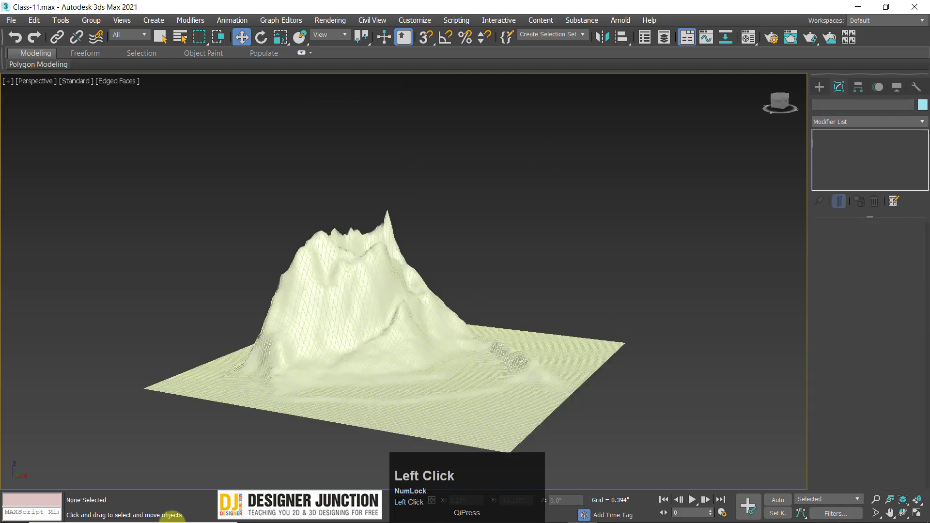
scroll(466, 375, "up", 5)
middle_click_drag(465, 376, 438, 350)
left_click(357, 272)
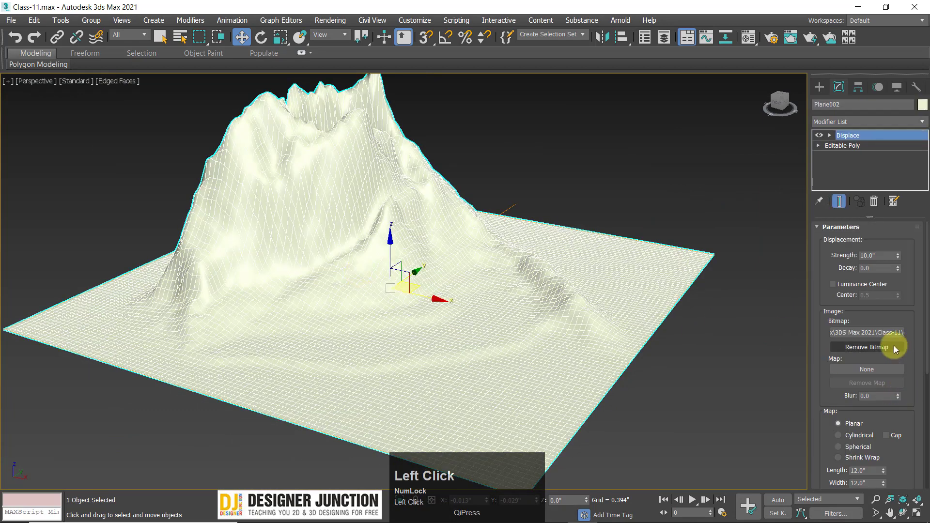
Remove the displacement bitmap and open the image selection at the folder E:\DJ 3ds Max\3DS Max 2021\Class-11
right_click(836, 332)
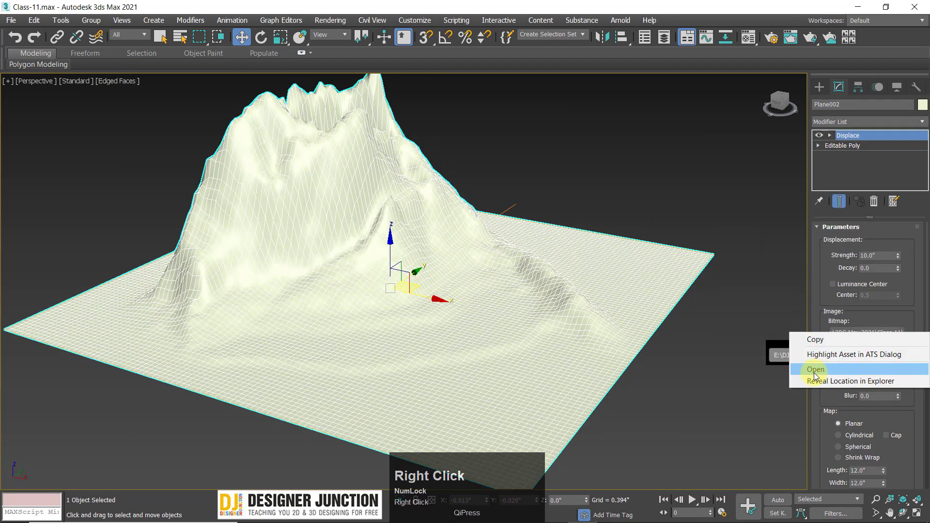
left_click(886, 332)
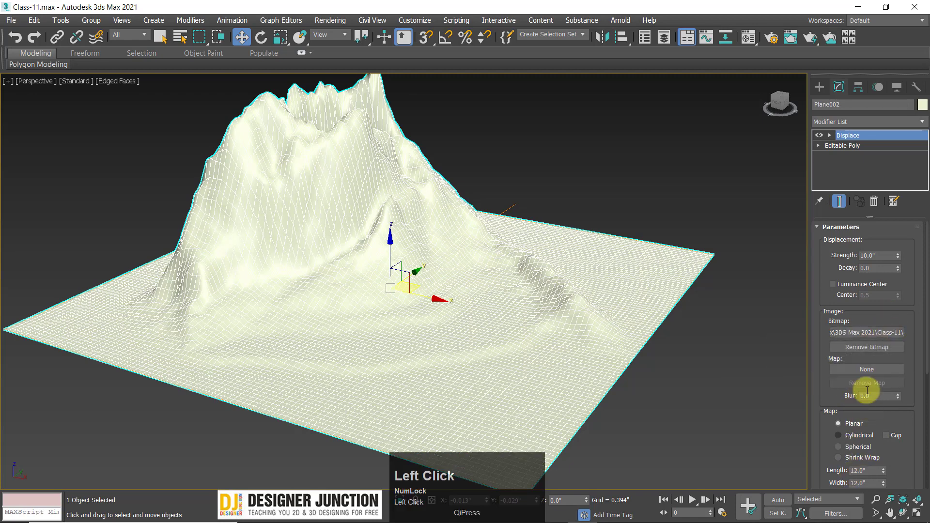
left_click(863, 347)
left_click(864, 334)
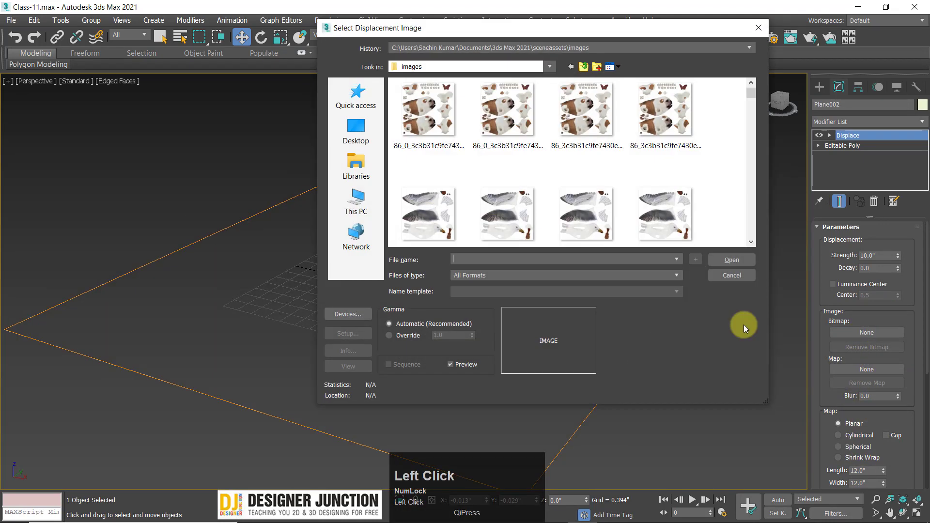
left_click(506, 254, "ctrl")
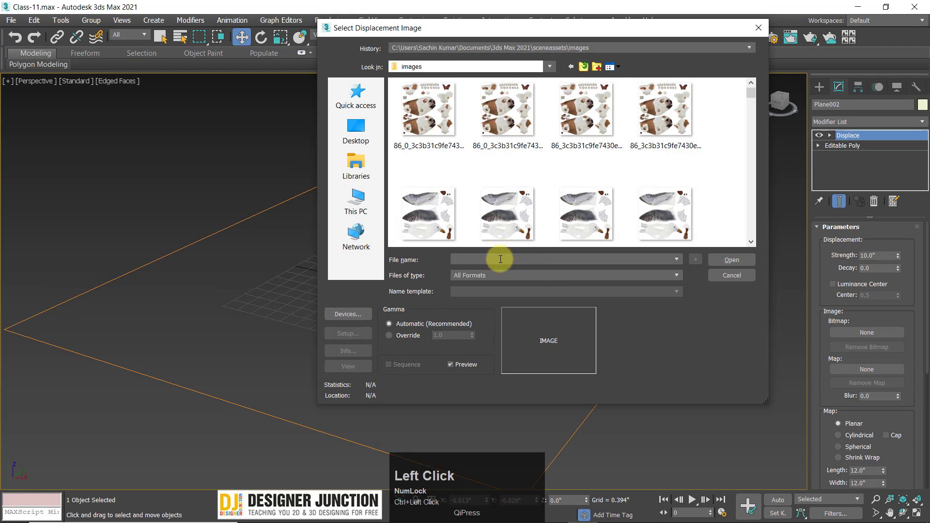
key("ctrl+v")
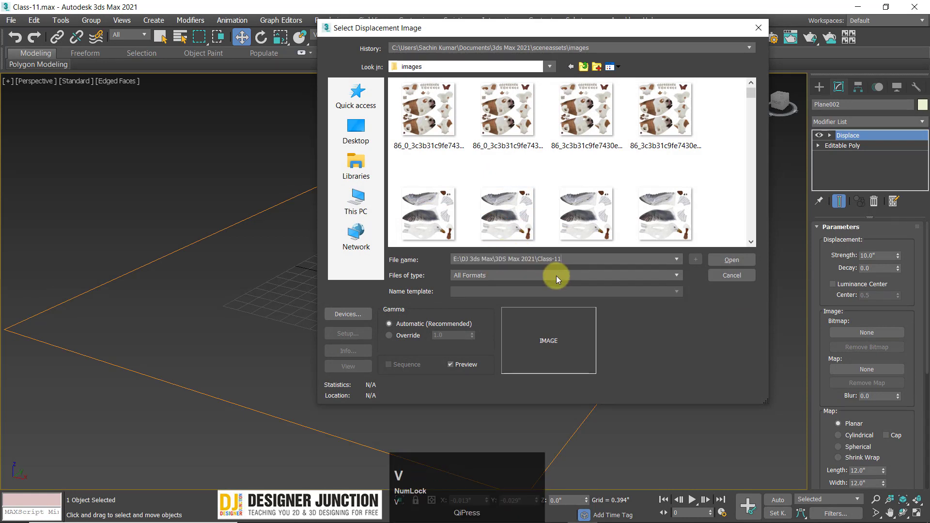
key("Return")
Load the heightmap whose name starts with dah8n0q as the displacement bitmap and view the terrain from several angles
left_click(435, 121)
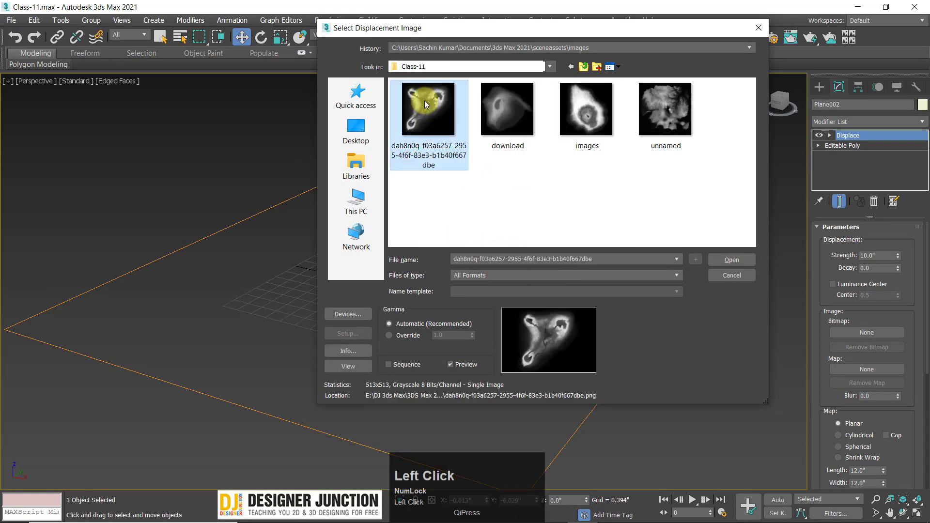
double_click(424, 100)
key("z")
middle_click_drag(478, 255, 436, 261, "alt")
left_click(432, 308)
middle_click_drag(431, 307, 417, 328, "alt")
left_click(476, 289)
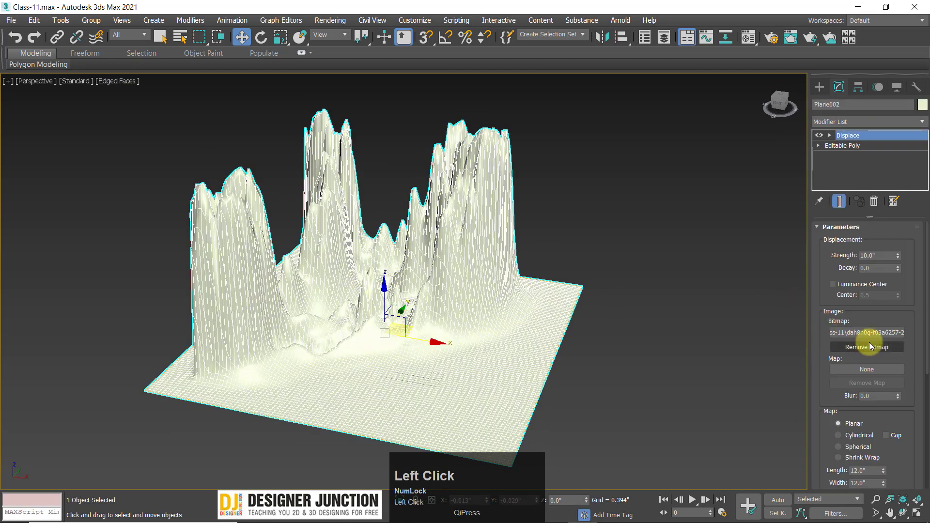
Replace the displacement bitmap with the heightmap named images from the Class-11 folder
left_click(867, 345)
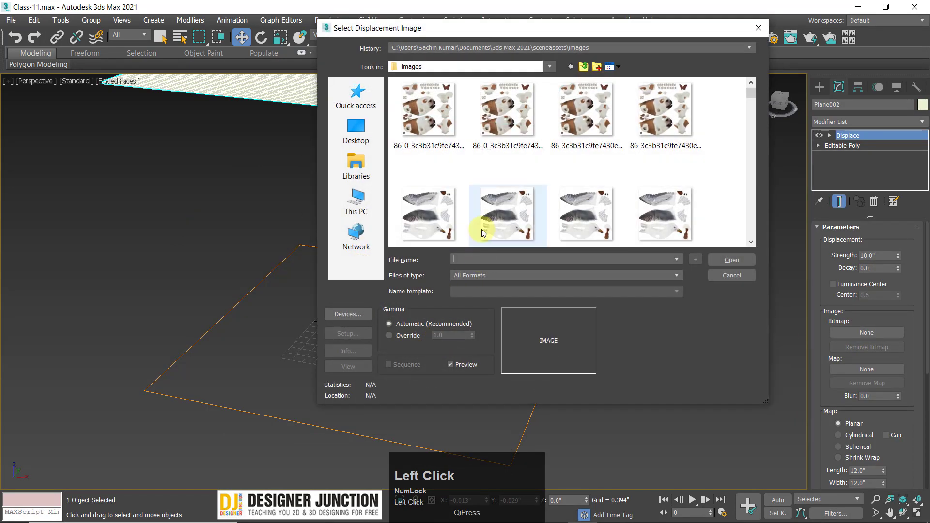
key("ctrl+v")
key("Return")
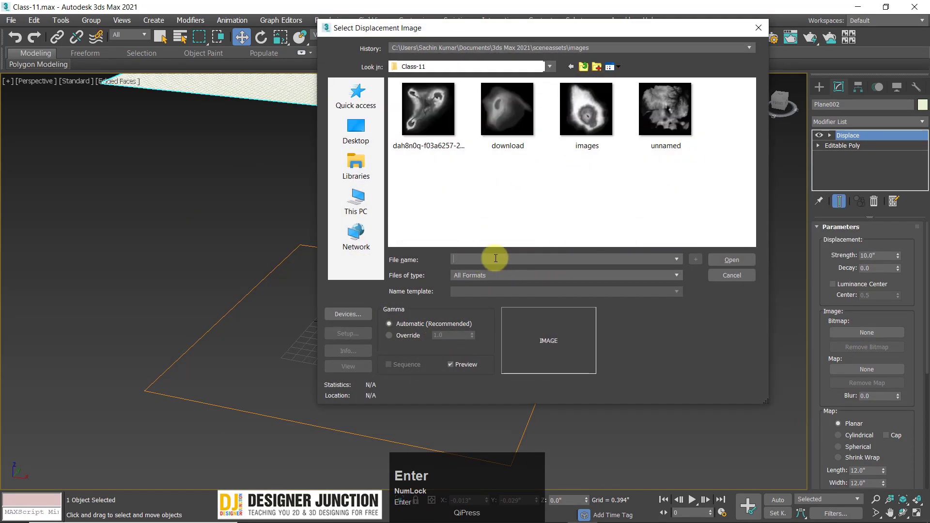
double_click(584, 104)
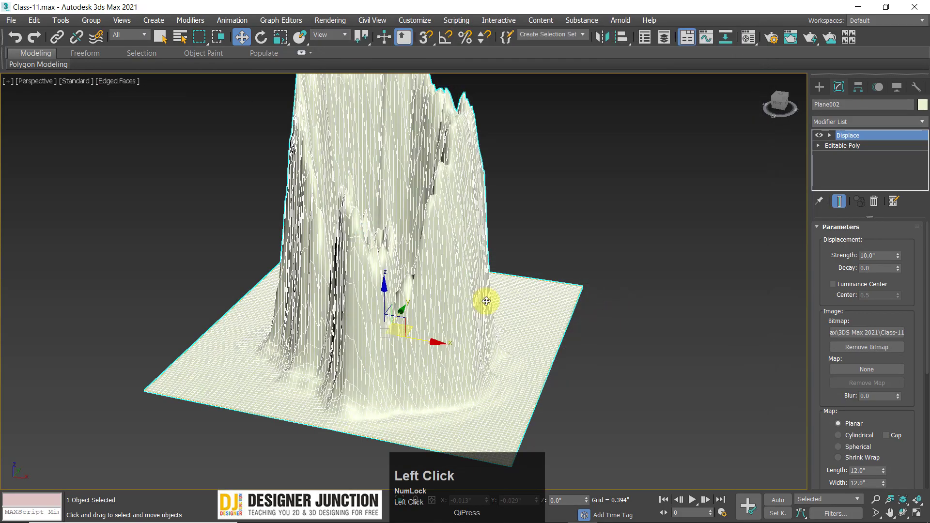
Lower the displacement strength to 3.3 inches and check the ring-shaped terrain without the selection highlight
middle_click_drag(486, 301, 409, 312, "alt")
scroll(430, 289, "down", 4)
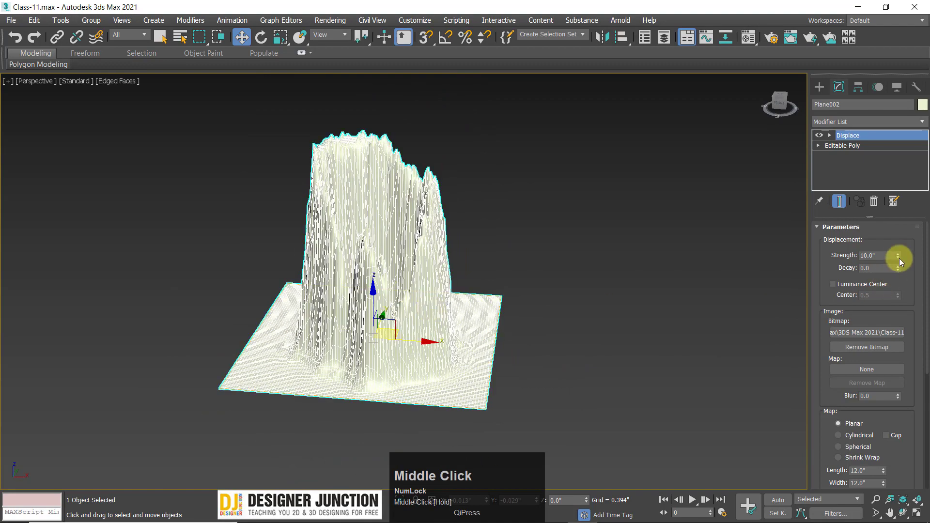
left_click_drag(897, 254, 897, 286)
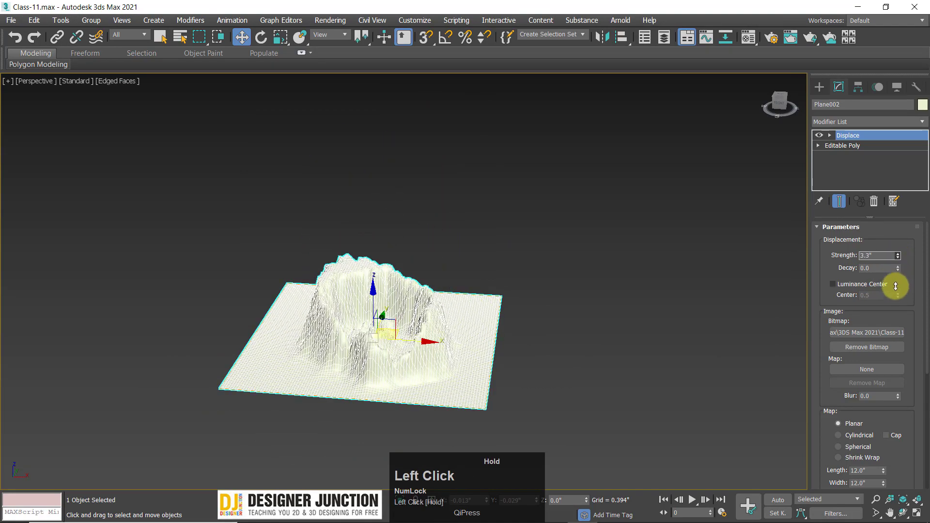
left_click(640, 334)
scroll(379, 380, "up", 3)
middle_click_drag(380, 380, 425, 389, "alt")
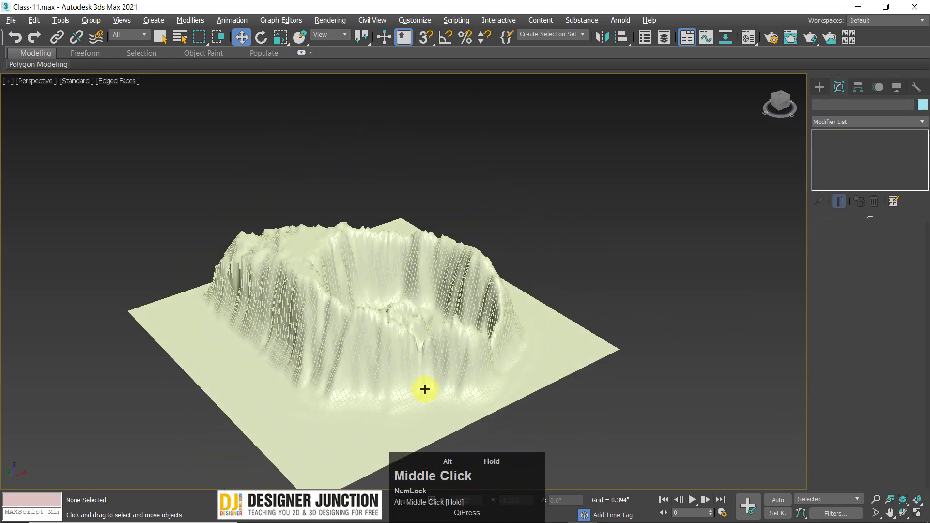
scroll(355, 304, "up", 3)
middle_click_drag(356, 303, 382, 265, "alt")
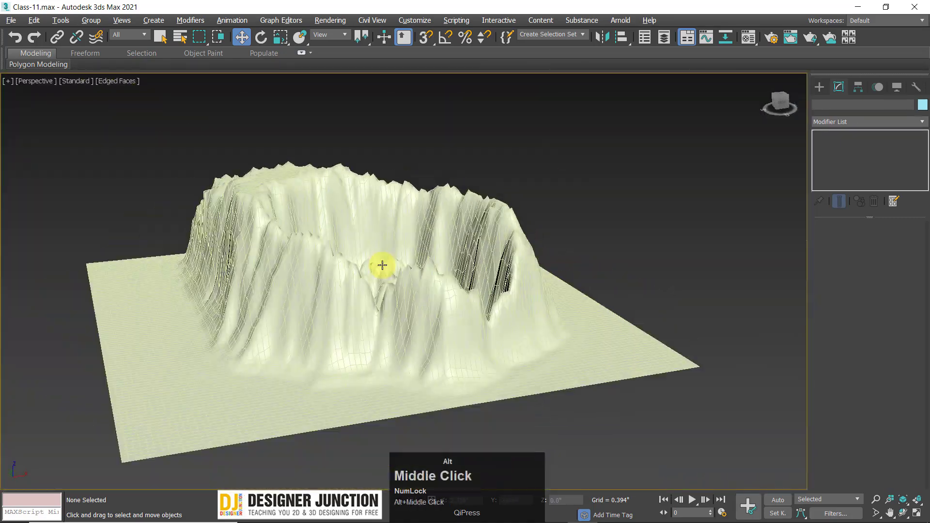
Replace the plane's displacement bitmap with the heightmap named unnamed from the Class-11 folder
left_click(415, 265)
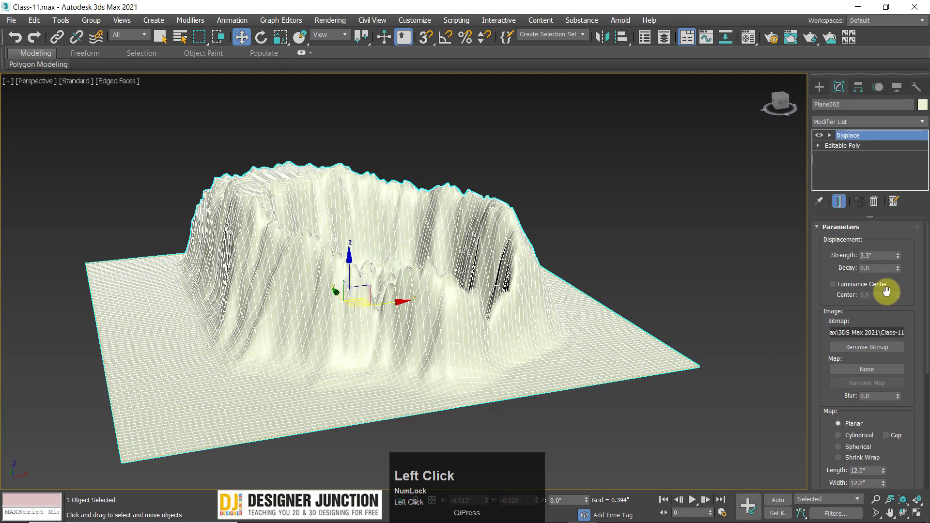
left_click(859, 349)
left_click(852, 333)
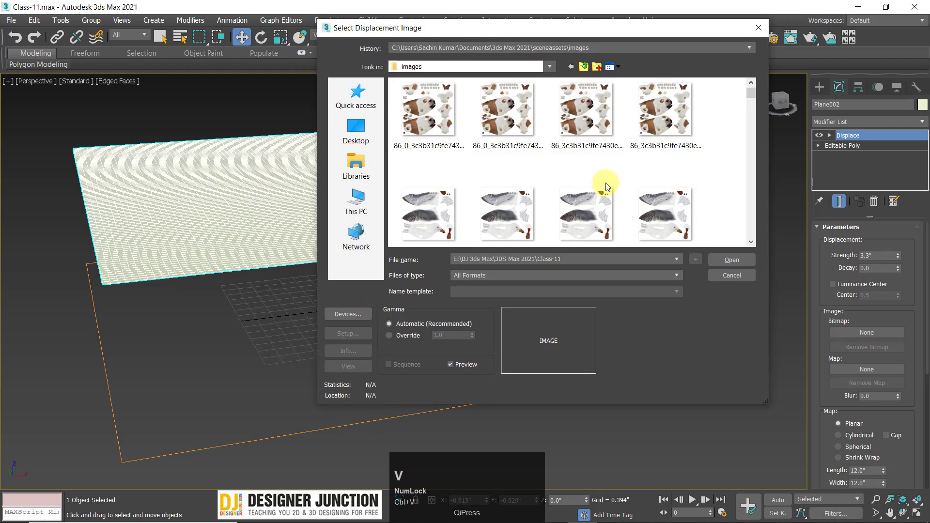
key("Return")
double_click(659, 105)
middle_click_drag(368, 311, 391, 315)
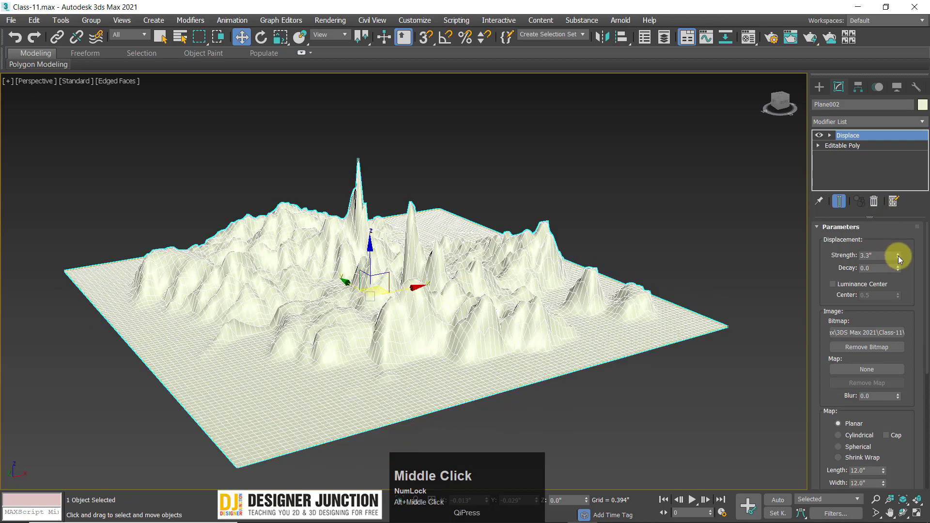
Raise the displacement strength to 6.732 inches and view the spiky terrain from another side without the selection highlight
left_click_drag(898, 257, 911, 205)
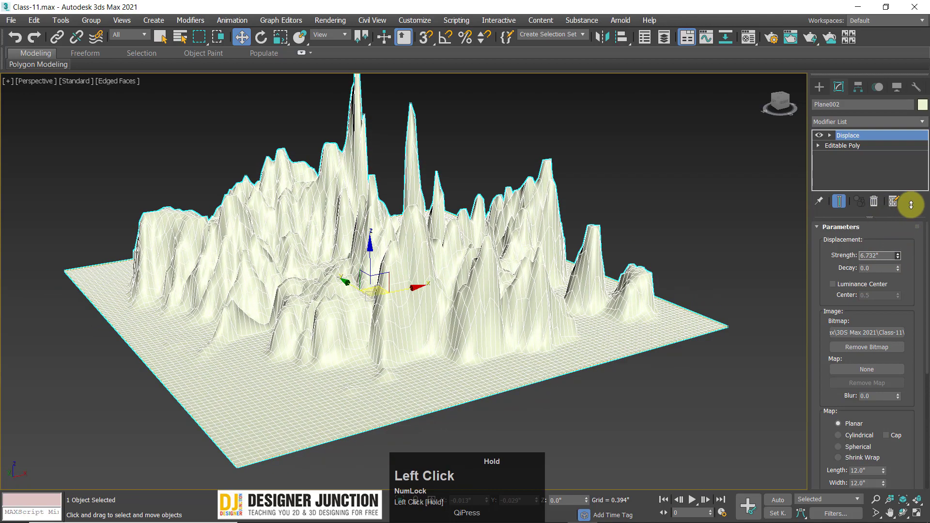
left_click(708, 237)
middle_click_drag(528, 295, 271, 318, "alt")
Replace the terrain's displacement bitmap with the heightmap named download from E:\DJ 3ds Max\3DS Max 2021\Class-11
left_click(343, 264)
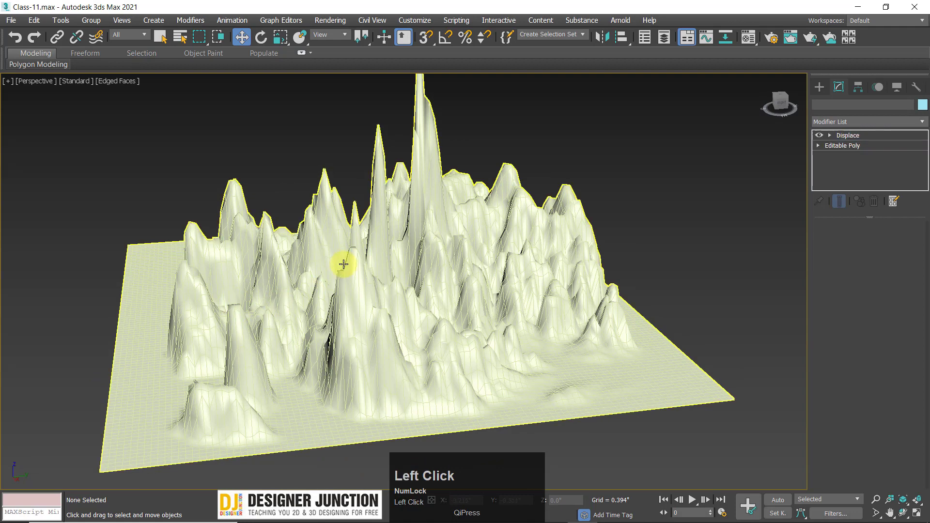
left_click(862, 349)
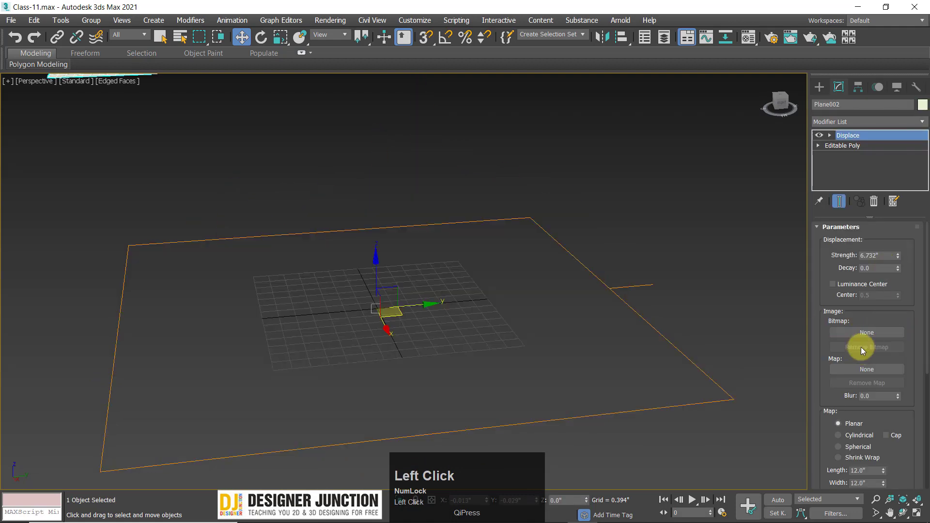
left_click(863, 332)
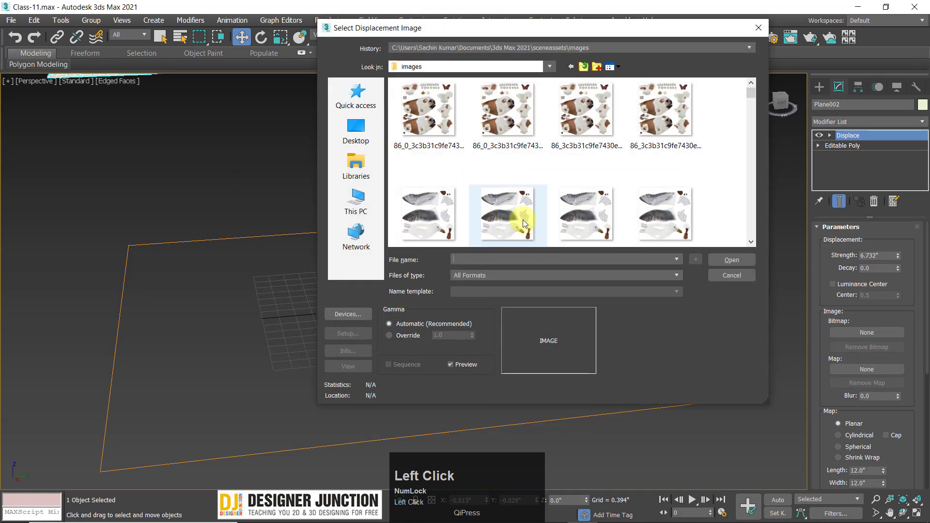
type("E:\\DJ 3ds Max\\3DS Max 2021\\Class-11")
key("Return")
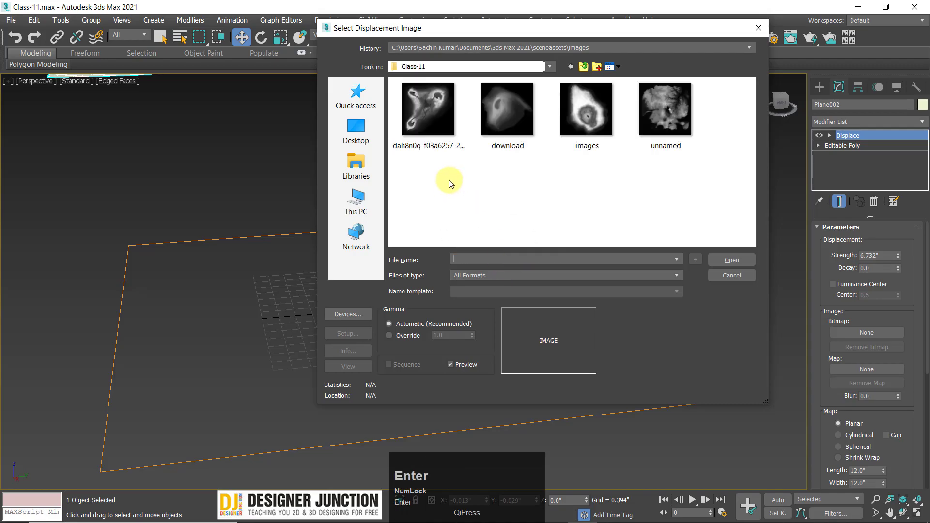
double_click(499, 109)
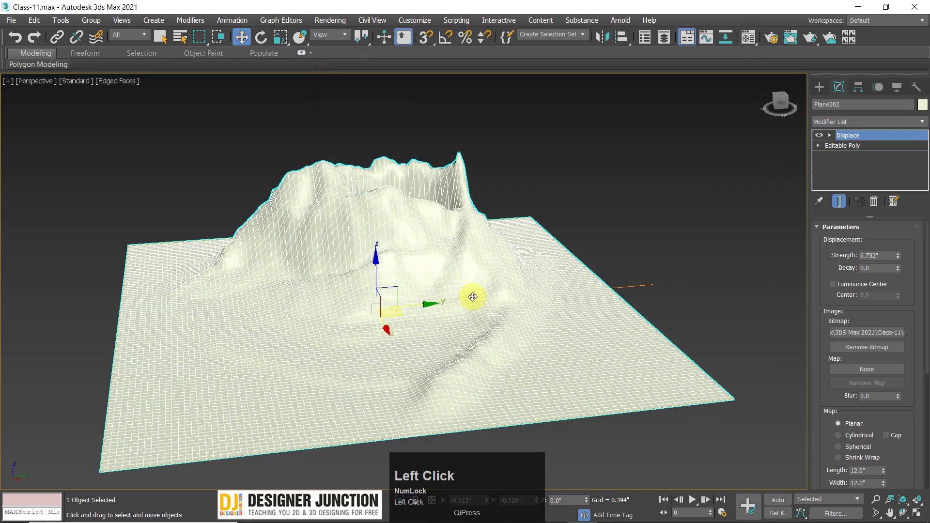
mouse_move(474, 293)
middle_mouse_down("alt")
mouse_move(365, 305)
mouse_move(322, 297)
mouse_move(317, 352)
mouse_move(451, 285)
mouse_move(484, 287)
middle_mouse_up("alt")
Try displacement strengths of 10 inches and 20 inches on the mountain terrain
double_click(878, 255)
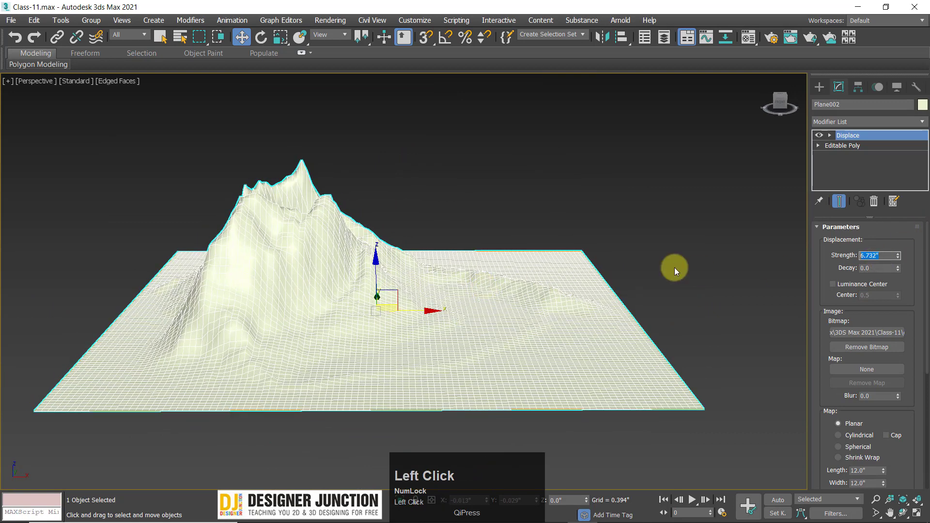
type("10")
key("Return")
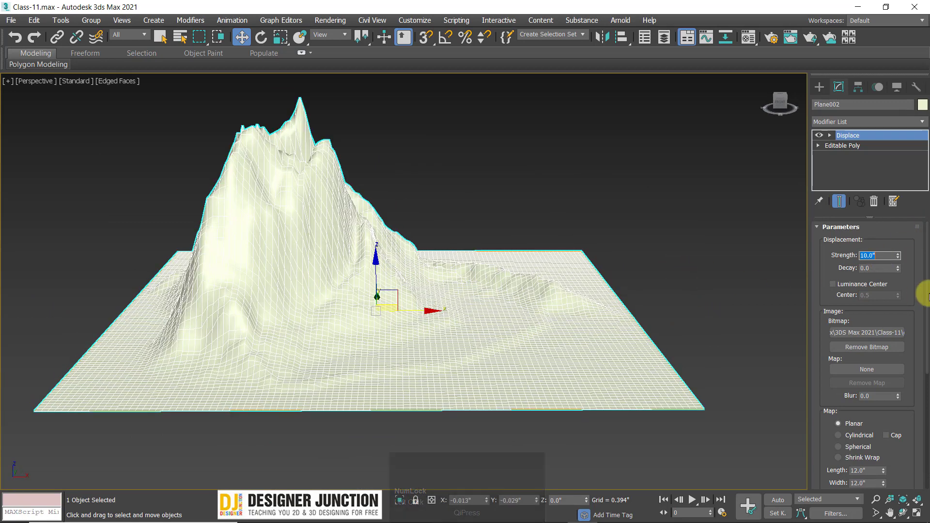
type("20")
key("Return")
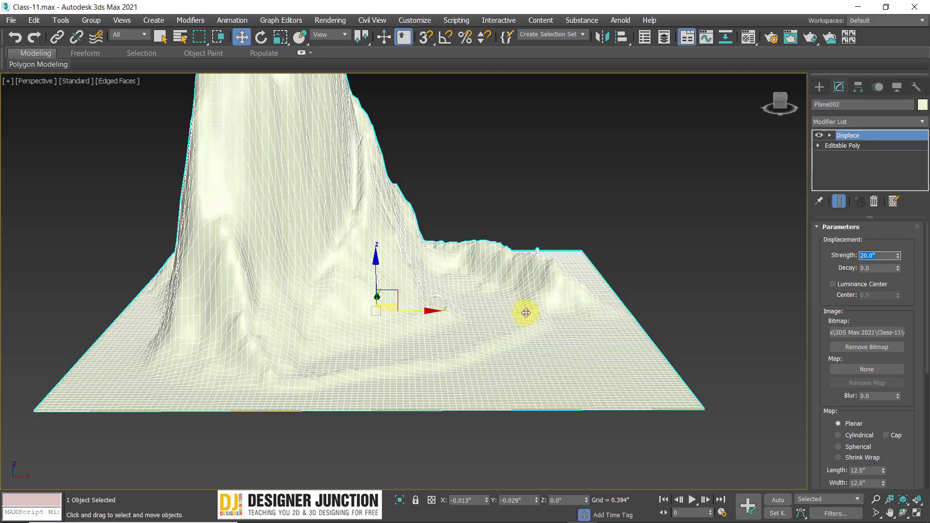
Set the displacement strength to 14.4 inches and check the mountain's shape from several angles
middle_click_drag(525, 311, 446, 301, "alt")
left_click_drag(898, 256, 898, 264)
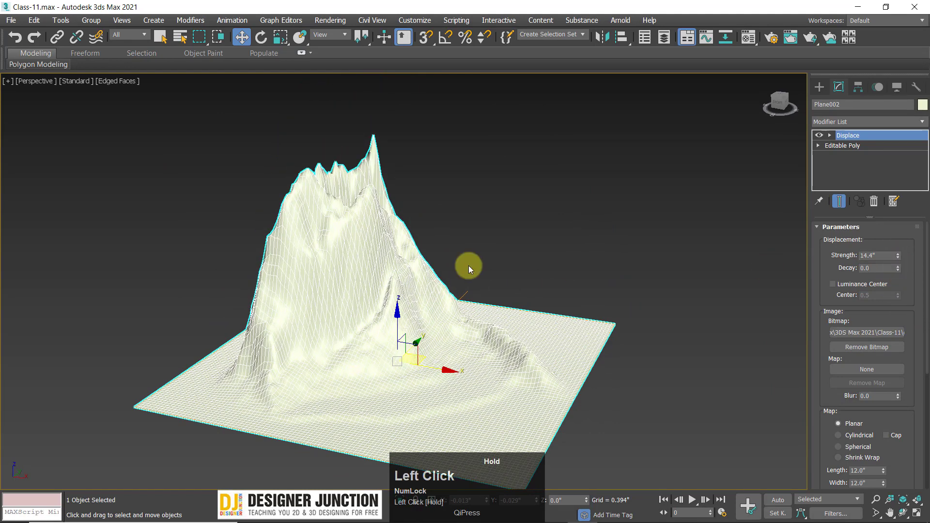
middle_click_drag(470, 266, 489, 269, "alt")
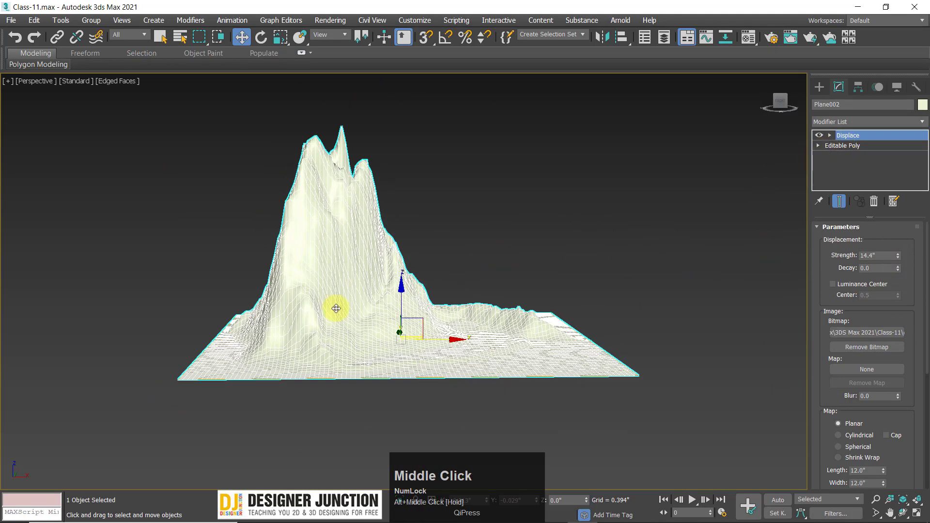
mouse_move(336, 308)
middle_mouse_down("alt")
mouse_move(307, 313)
mouse_move(326, 301)
middle_mouse_up("alt")
scroll(355, 301, "up", 3)
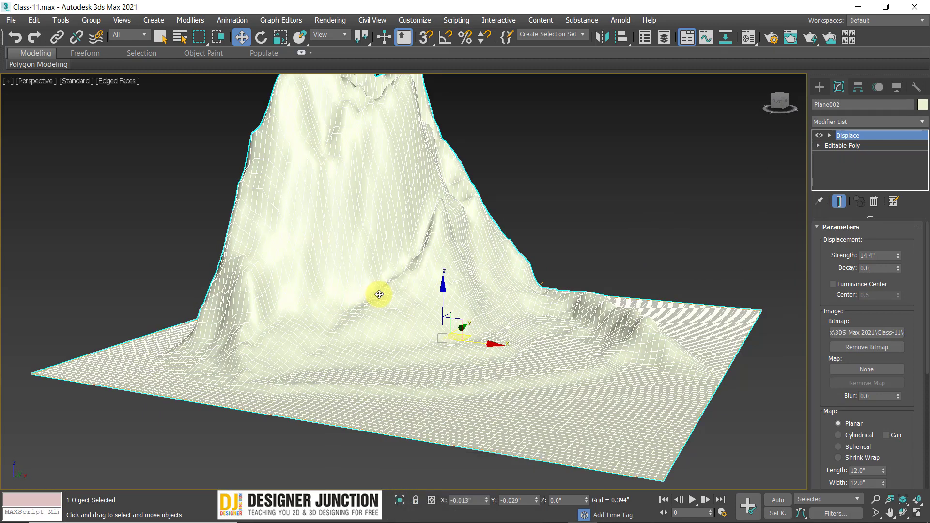
Add a Relax modifier above Displace on the terrain plane
left_click(825, 121)
key("r")
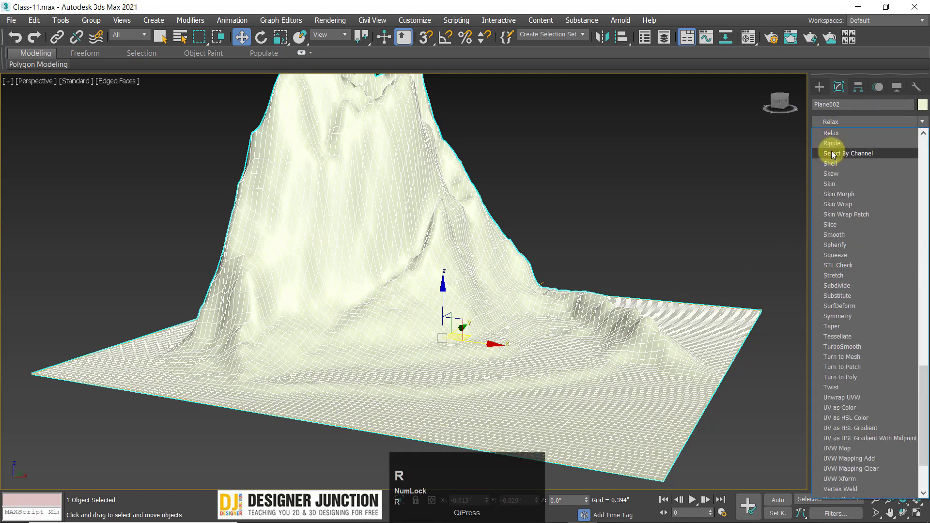
left_click(848, 133)
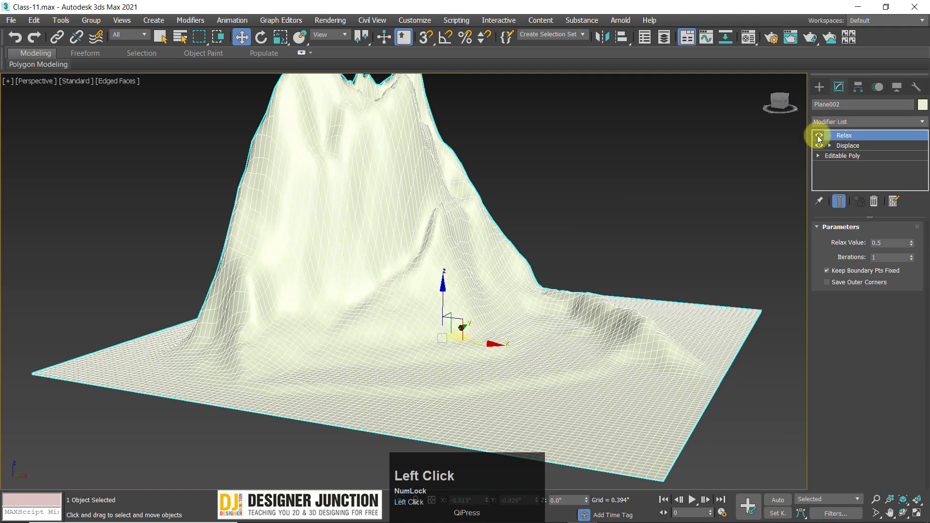
Compare the mountain peaks up close with the Relax modifier switched off and on, leaving it on
left_click(819, 137)
left_click(819, 137)
left_click(819, 137)
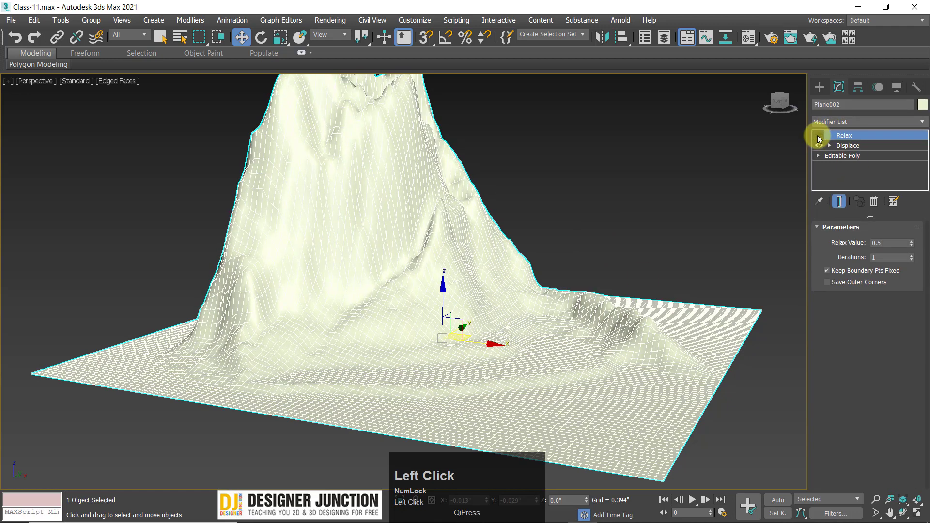
left_click(819, 138)
left_click(819, 137)
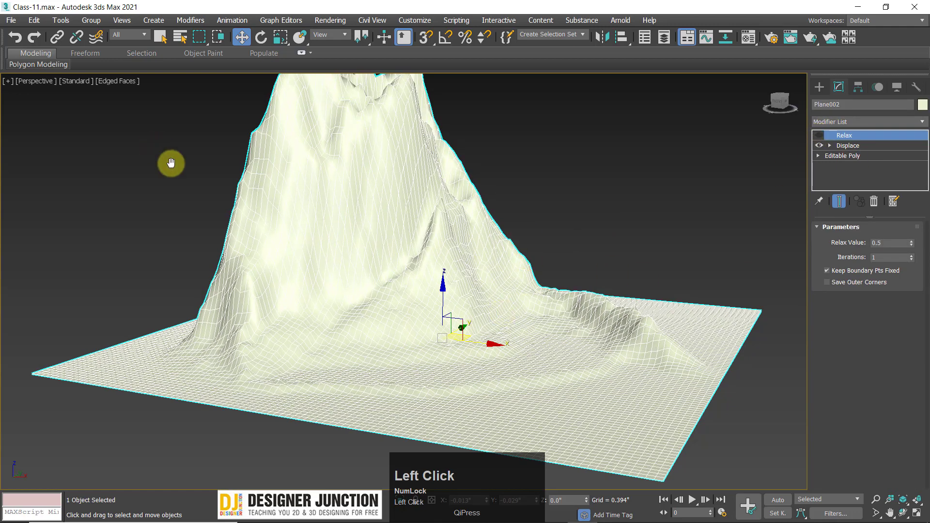
scroll(314, 197, "up", 4)
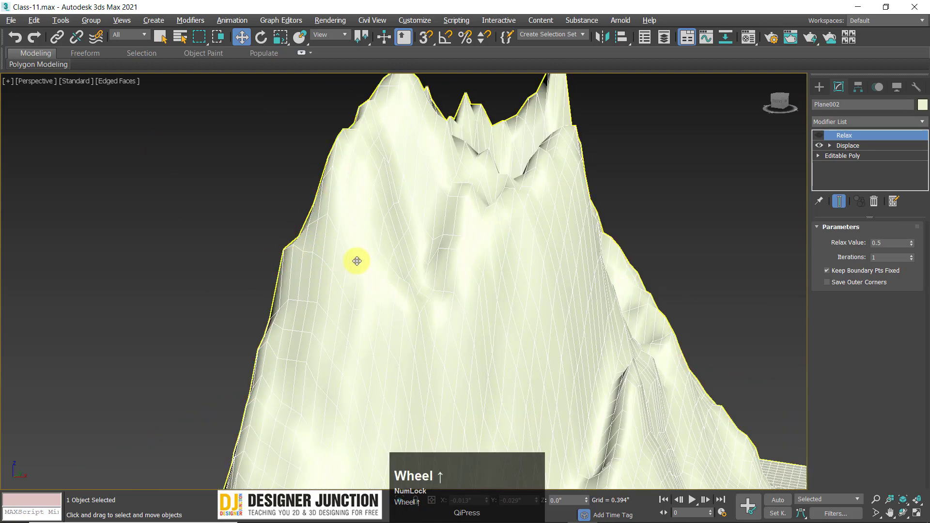
middle_click_drag(358, 262, 384, 235, "alt")
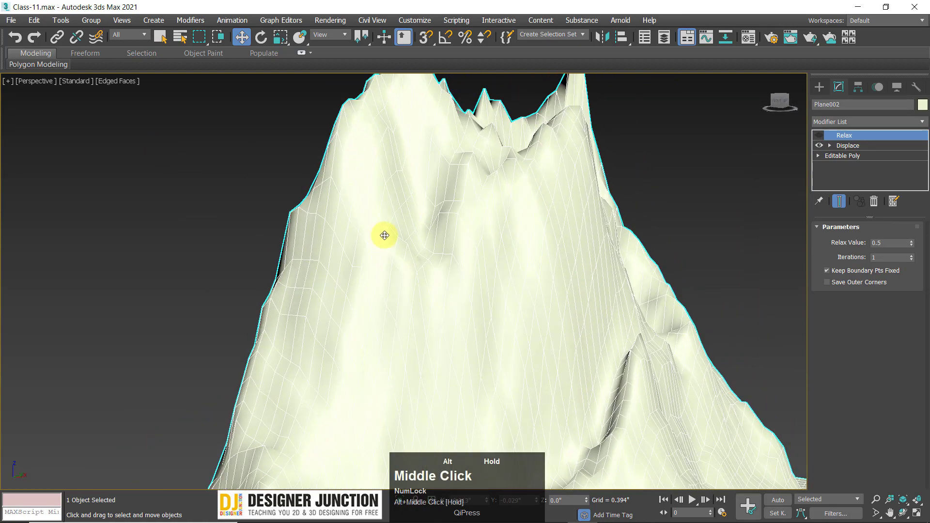
left_click(819, 136)
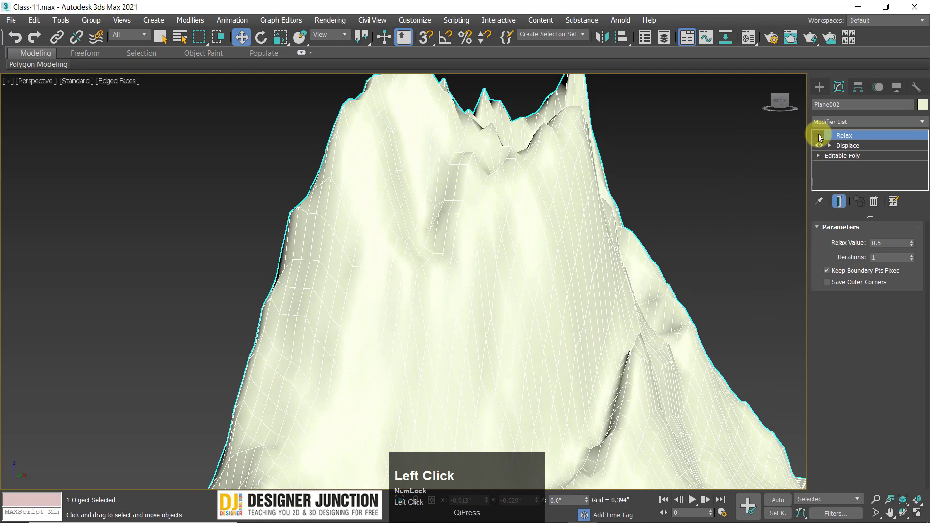
Set the Relax value to 1.0 and check the smoothed mountain without the selection highlight
left_click(899, 244)
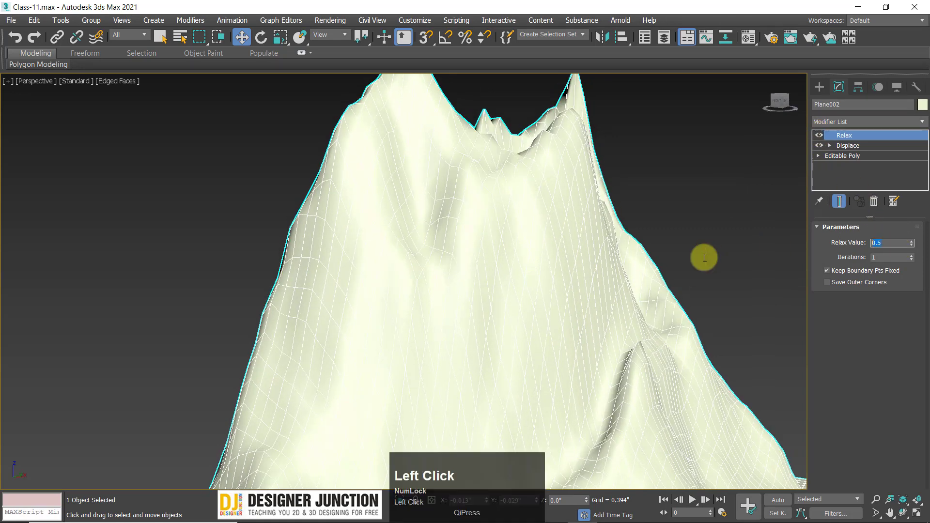
key("Return")
middle_click_drag(598, 265, 524, 180)
scroll(527, 257, "down", 3)
middle_click_drag(527, 258, 457, 228, "alt")
left_click(485, 285, "alt")
middle_click_drag(484, 284, 431, 322, "alt")
scroll(454, 307, "up", 4, "alt")
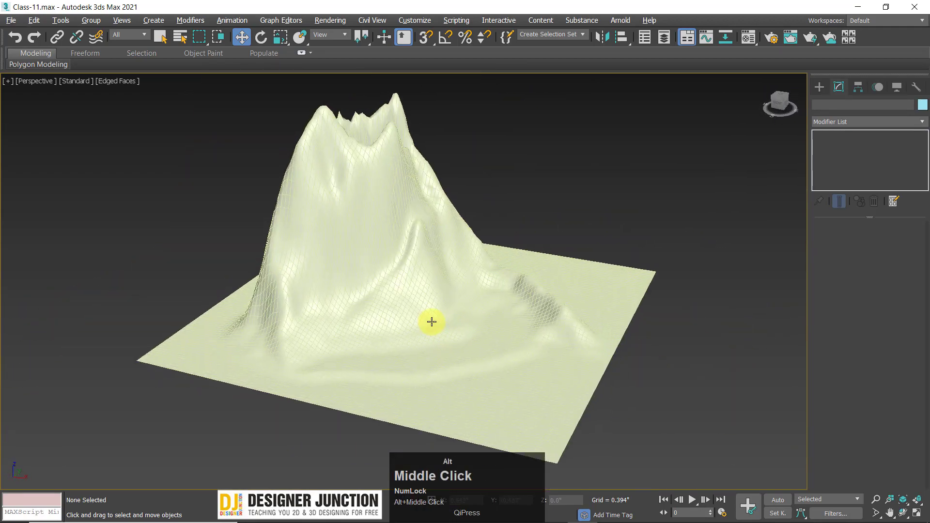
Try 149 Relax iterations on the terrain, view the result, and undo the change
left_click(423, 265)
left_click(561, 251)
left_click(498, 297)
middle_click_drag(498, 297, 821, 288, "alt")
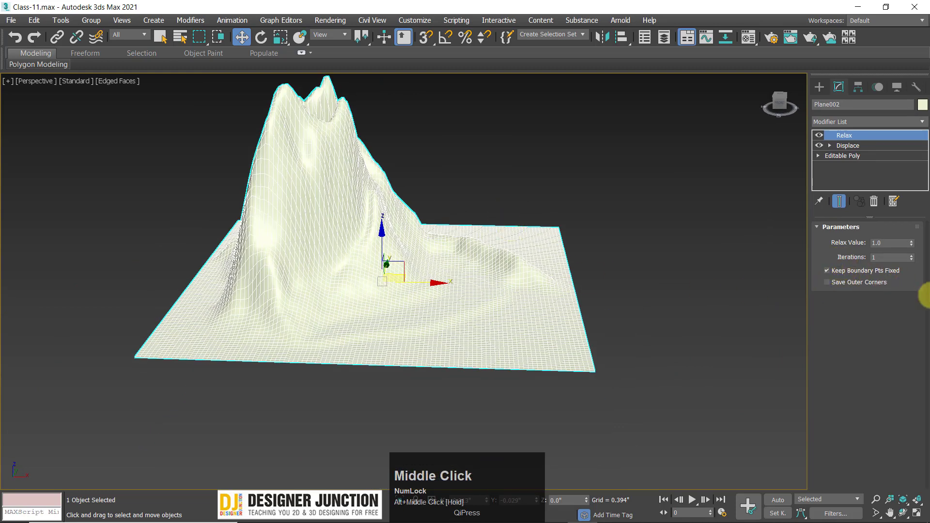
left_click_drag(912, 262, 212, 241)
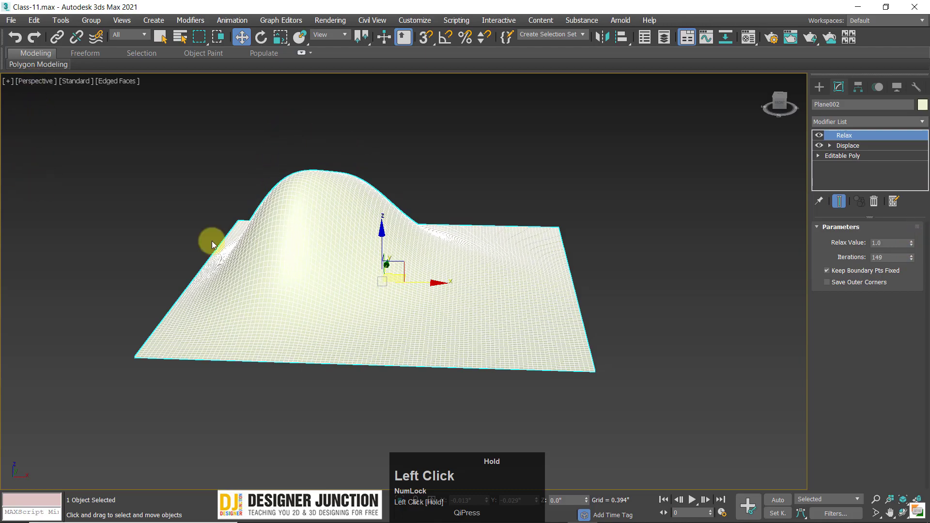
middle_click_drag(211, 241, 819, 310, "alt")
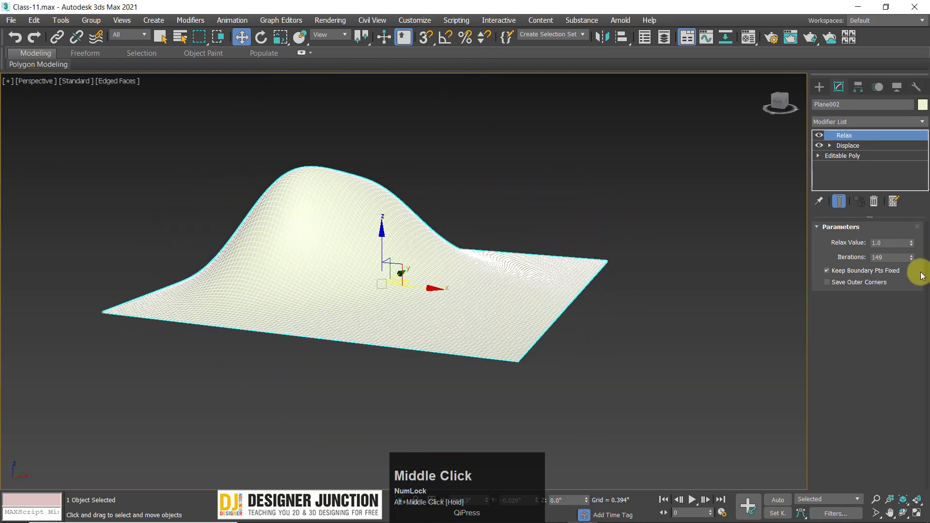
key("ctrl+z")
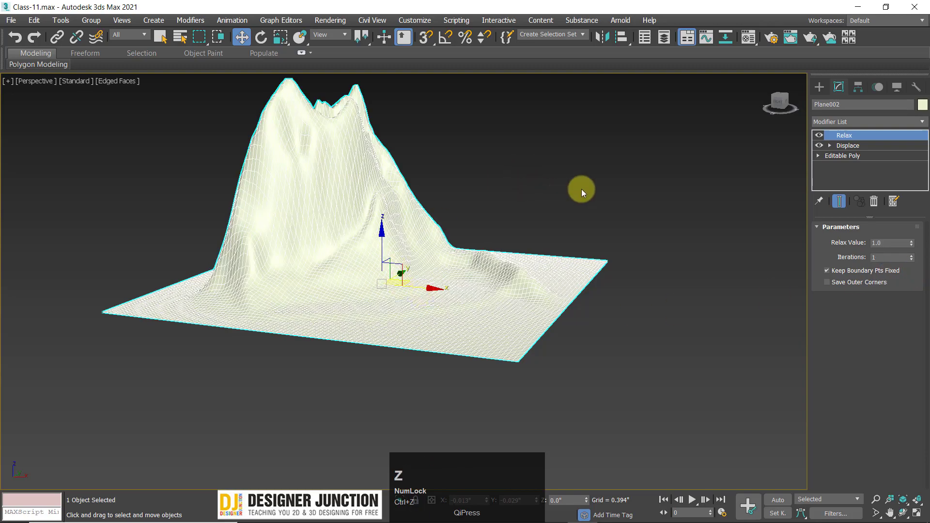
Frame the relaxed mountain terrain in the view and examine its shape with and without the selection highlight
left_click(594, 175)
left_click(357, 258)
key("z")
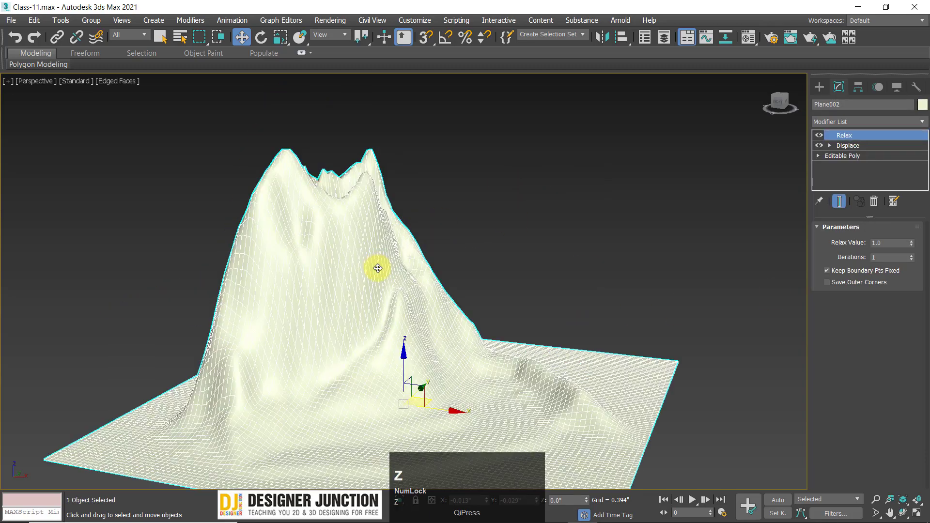
middle_click_drag(378, 268, 413, 260, "alt")
left_click(505, 245)
left_click(357, 274)
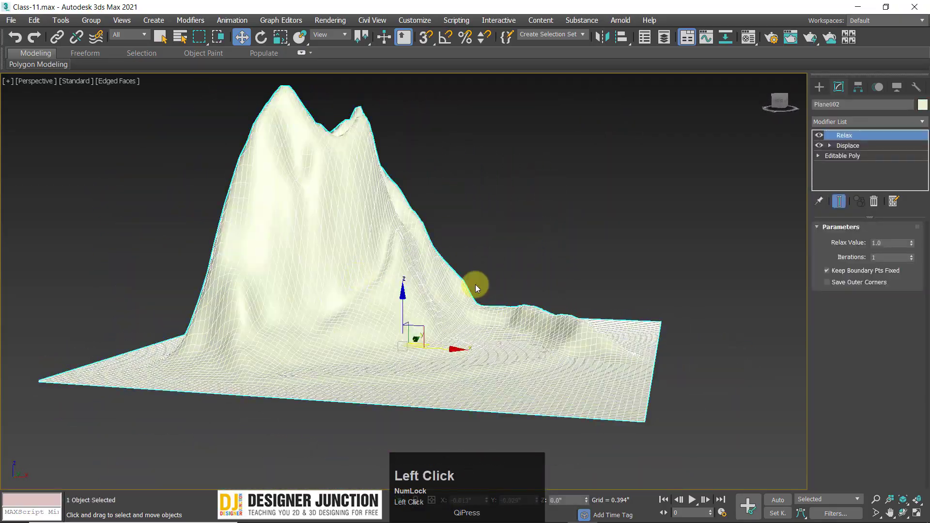
middle_click_drag(476, 284, 583, 245)
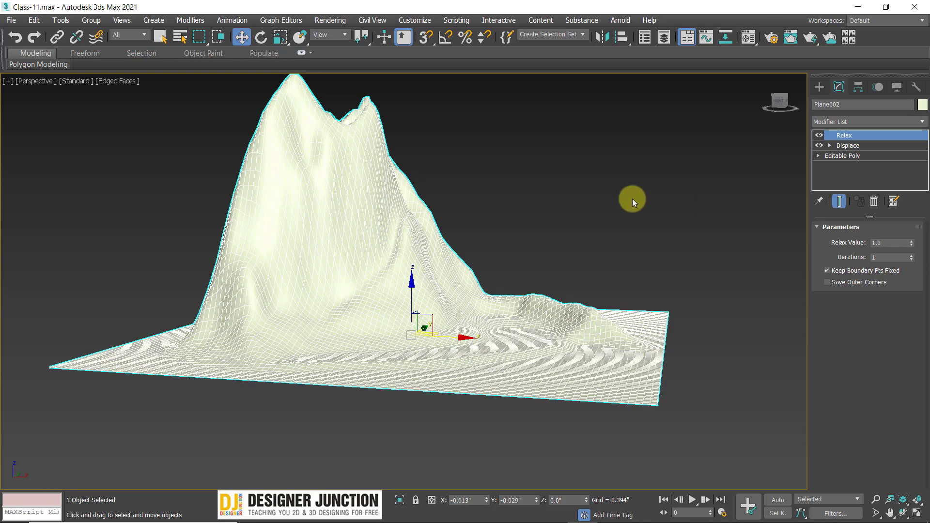
Deselect the terrain, turn off Edged Faces, and inspect the smooth-shaded mountain from a slightly higher angle
left_click(493, 284)
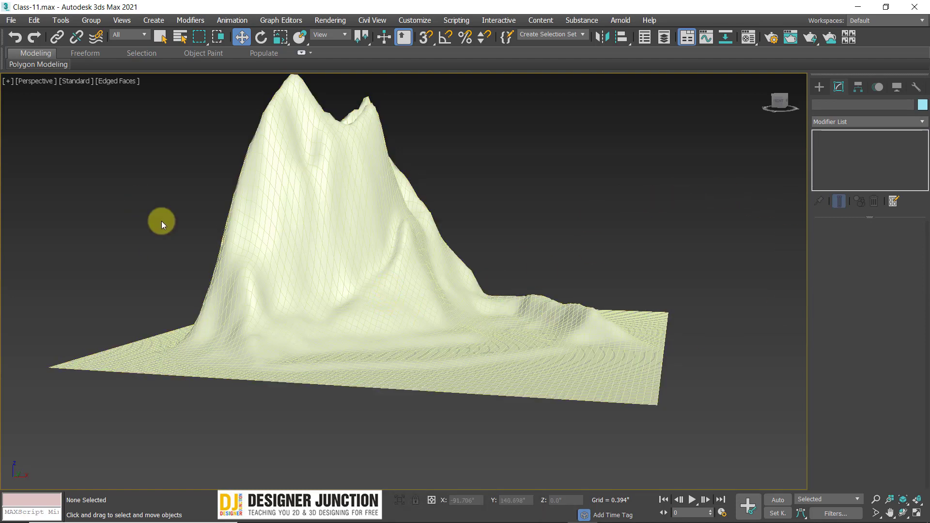
middle_click_drag(494, 277, 372, 159, "alt")
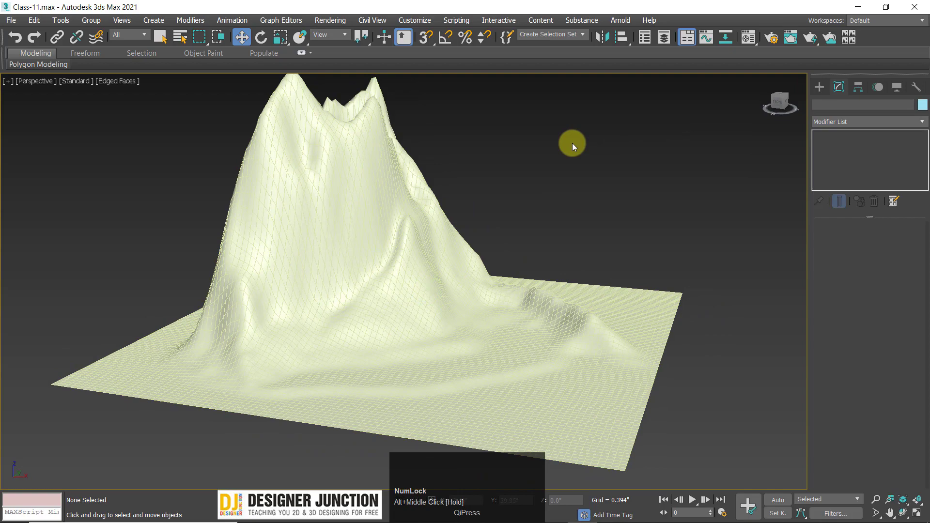
key("F4")
left_click(536, 305)
mouse_move(535, 306)
middle_mouse_down("alt")
mouse_move(364, 302)
mouse_move(368, 281)
mouse_move(461, 225)
mouse_move(484, 243)
middle_mouse_up("alt")
middle_click_drag(520, 292, 554, 88, "alt")
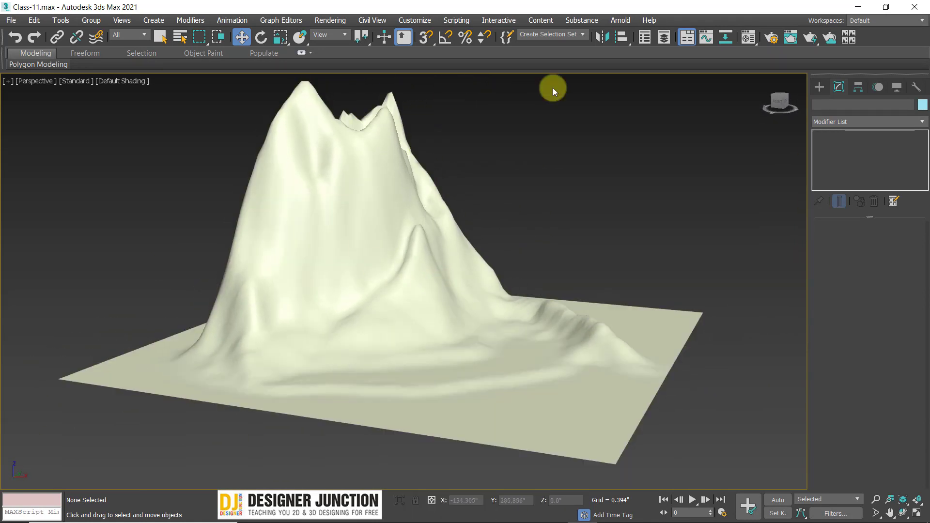
Open the Material Editor, place it beside the mountain, and select the Ceramic material sample
left_click(747, 37)
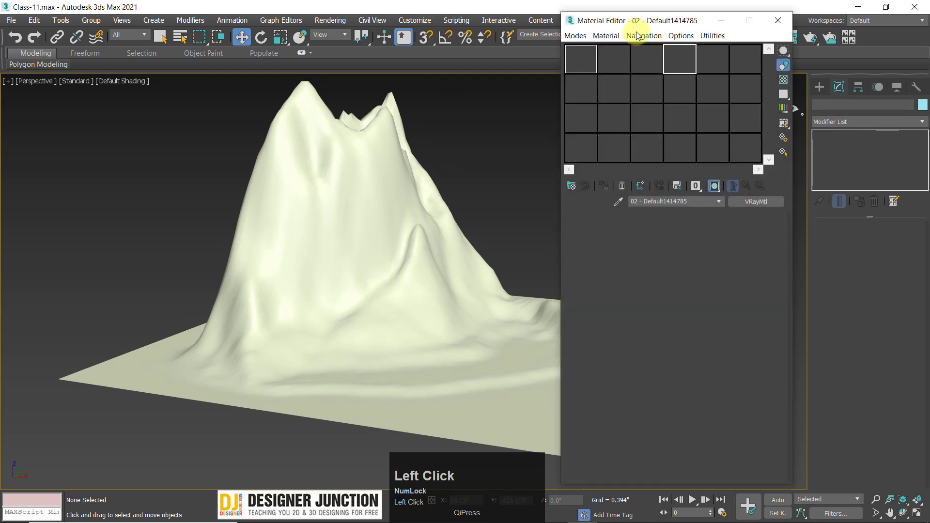
mouse_move(581, 20)
left_mouse_down()
mouse_move(574, 100)
mouse_move(578, 22)
left_mouse_up()
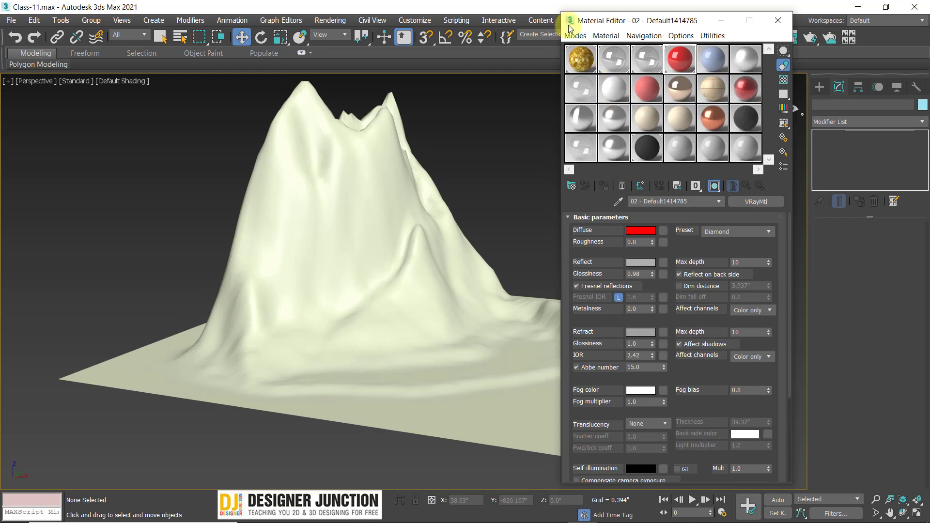
mouse_move(570, 28)
left_mouse_down()
mouse_move(628, 74)
mouse_move(578, 42)
left_mouse_up()
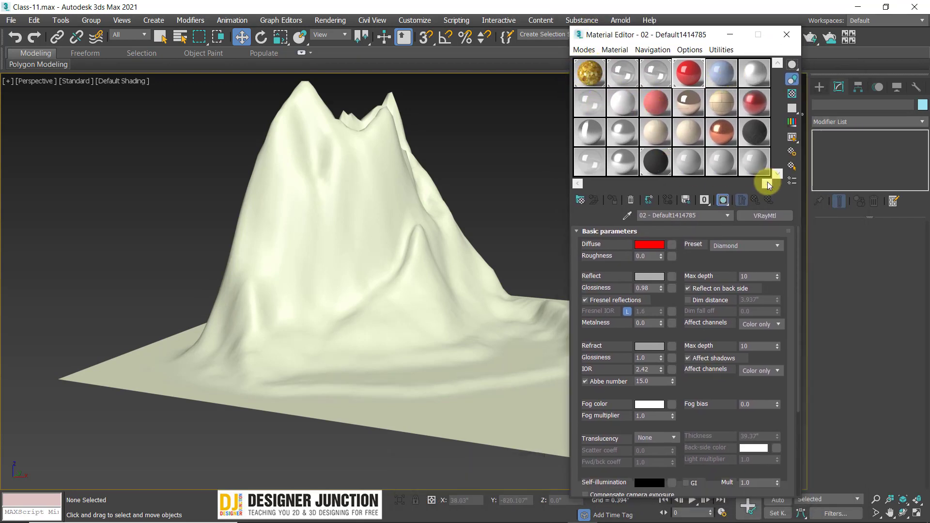
middle_click_drag(437, 214, 349, 227, "alt")
left_click(623, 103)
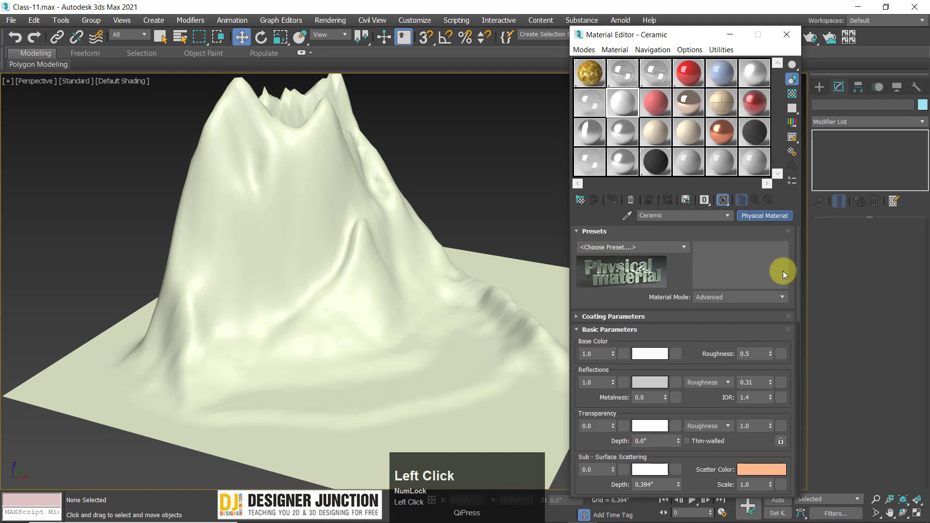
Change the Ceramic material's type from Physical Material to Standard (Legacy)
left_click(744, 214)
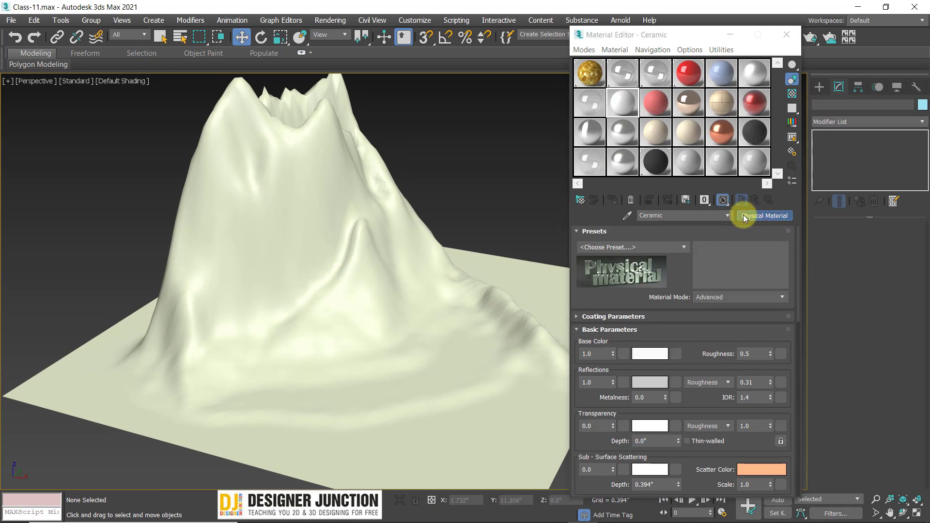
scroll(350, 244, "down", 1)
left_click(417, 246)
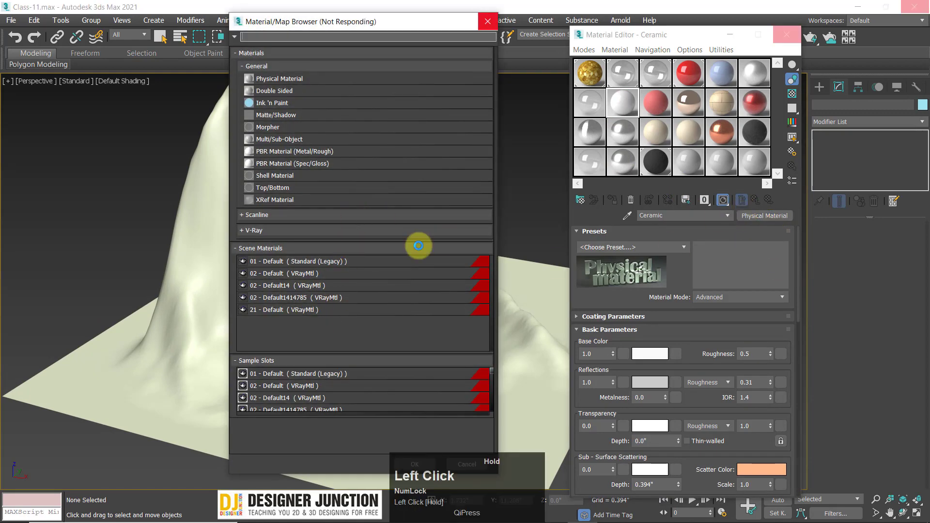
left_click(264, 214)
double_click(275, 240)
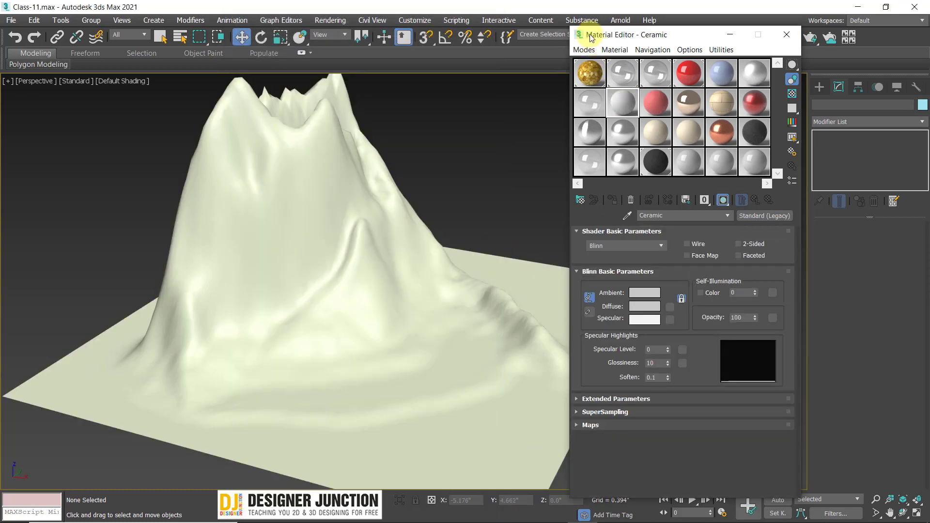
Assign the Ceramic material to the mountain terrain
left_click_drag(589, 35, 537, 31)
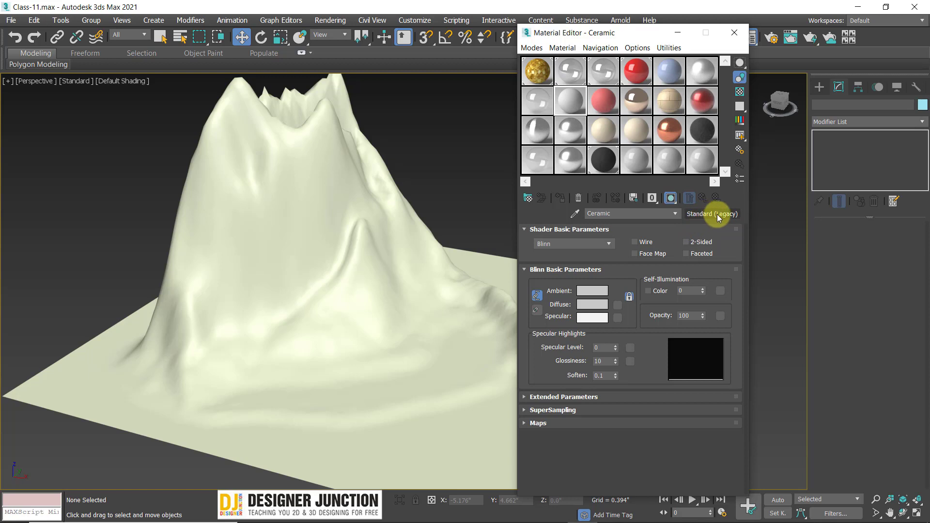
left_click_drag(575, 102, 287, 175)
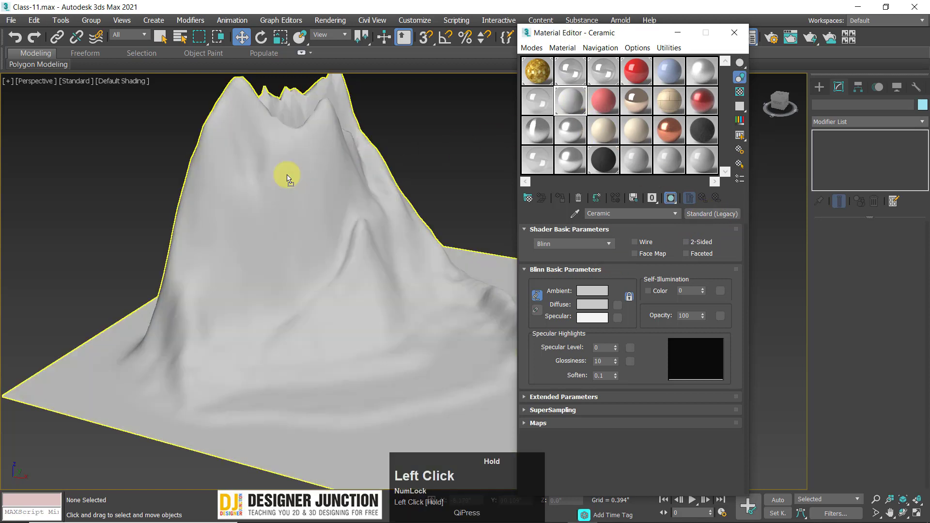
middle_click_drag(439, 217, 386, 191)
left_click(574, 142)
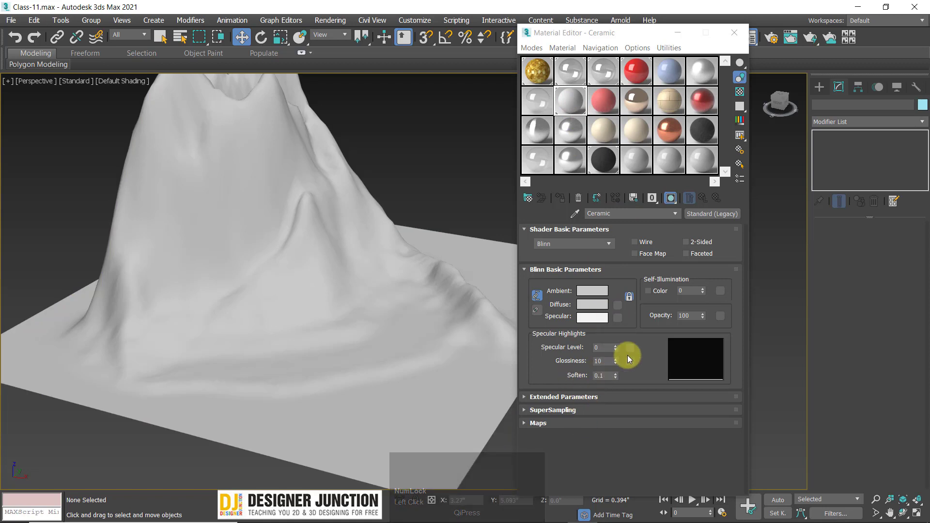
Set the Ceramic material's diffuse color to red 200, green 200 and blue 100
left_click(594, 305)
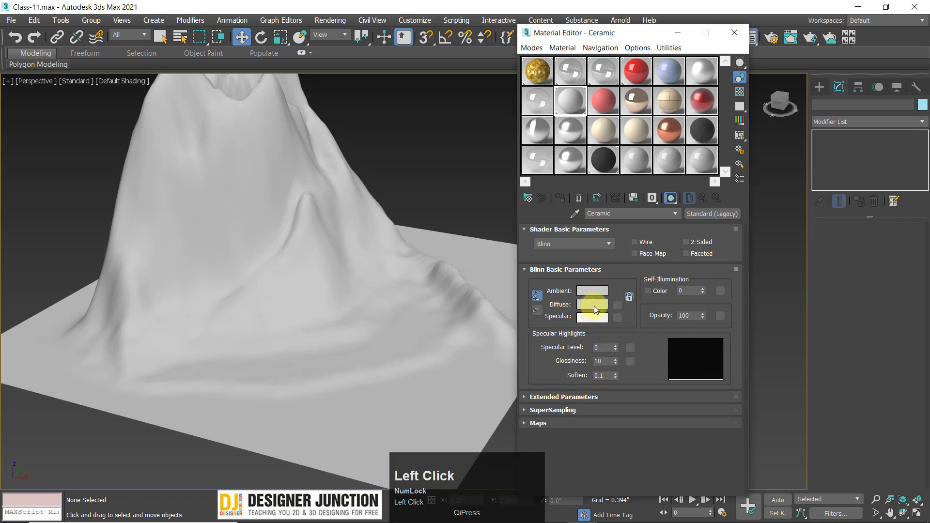
left_click_drag(197, 51, 364, 26)
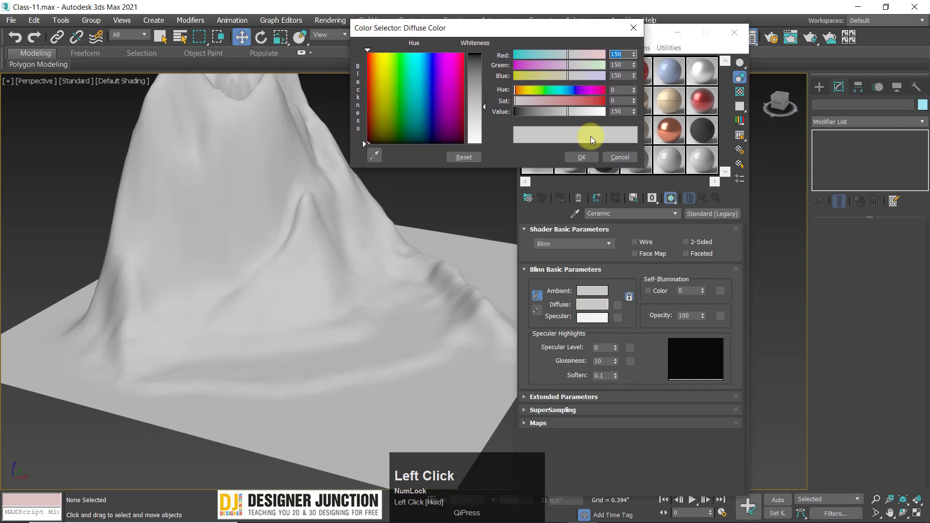
left_click(537, 76)
left_click(624, 54)
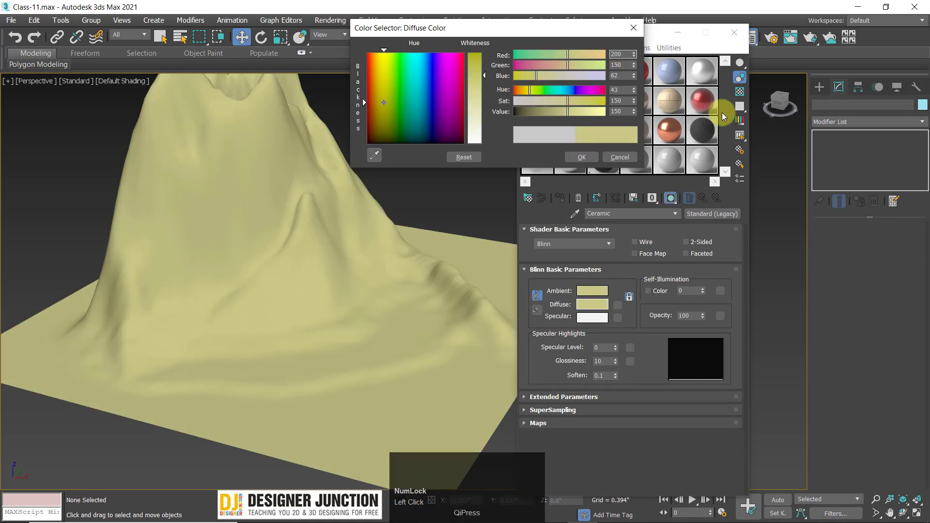
left_click(622, 65)
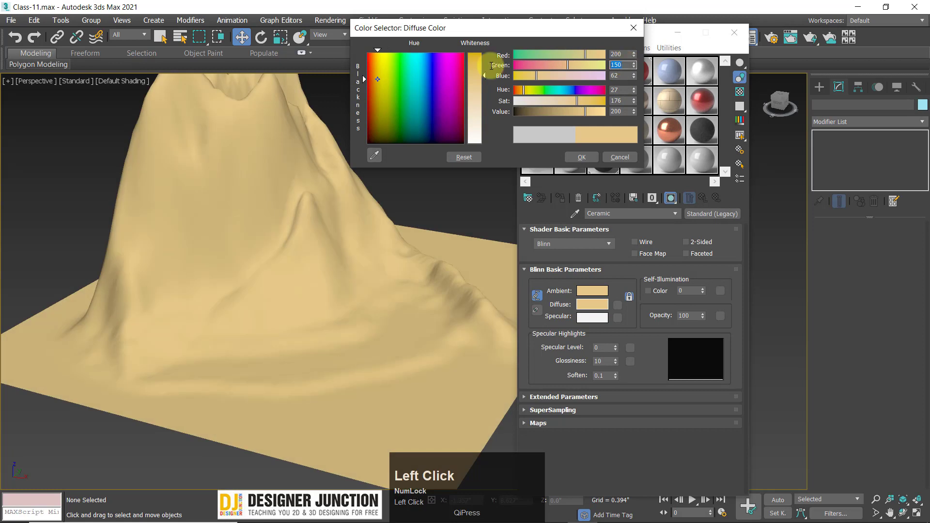
type("200")
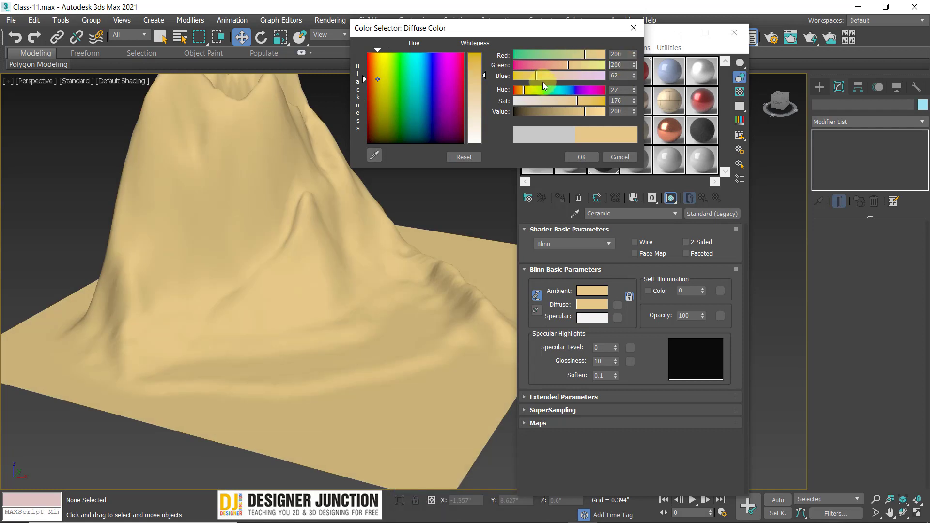
left_click(617, 78)
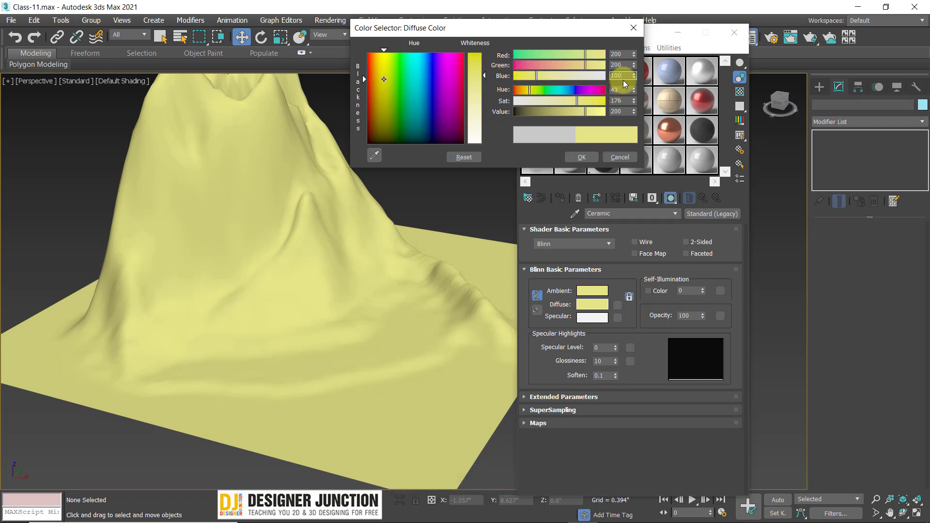
Soften the yellow diffuse color to saturation 132 and value 203, accept it, and check it on the terrain
left_click(337, 158)
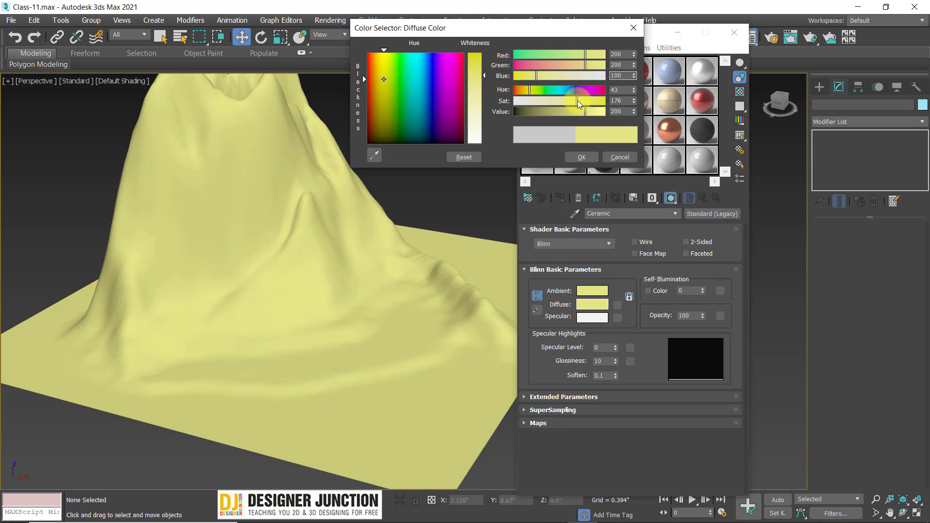
left_click_drag(577, 100, 588, 182)
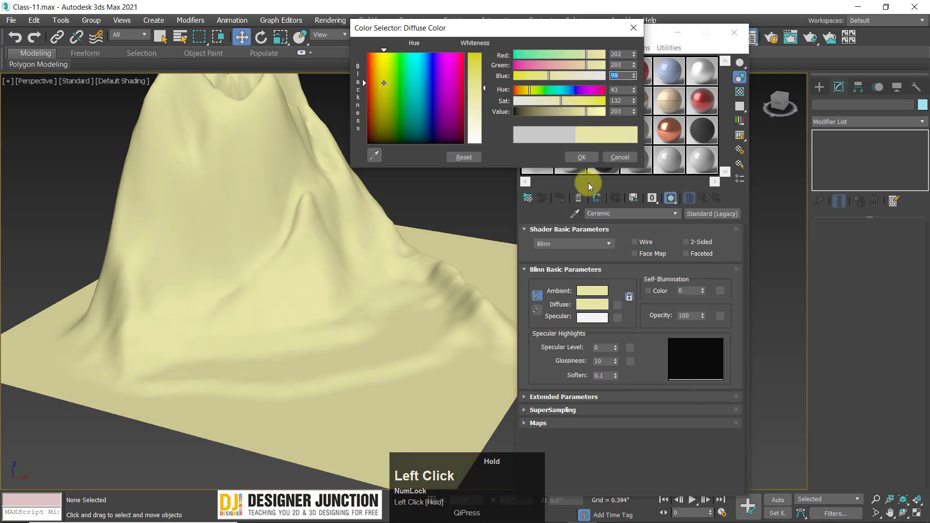
left_click(580, 158)
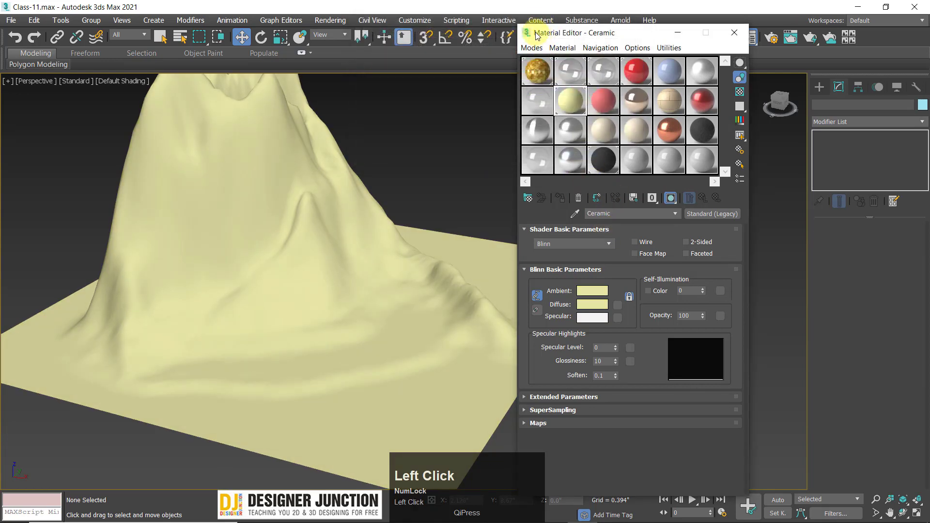
left_click_drag(536, 32, 674, 42)
middle_click_drag(375, 310, 351, 305, "alt")
scroll(412, 305, "down", 4)
scroll(352, 305, "up", 4)
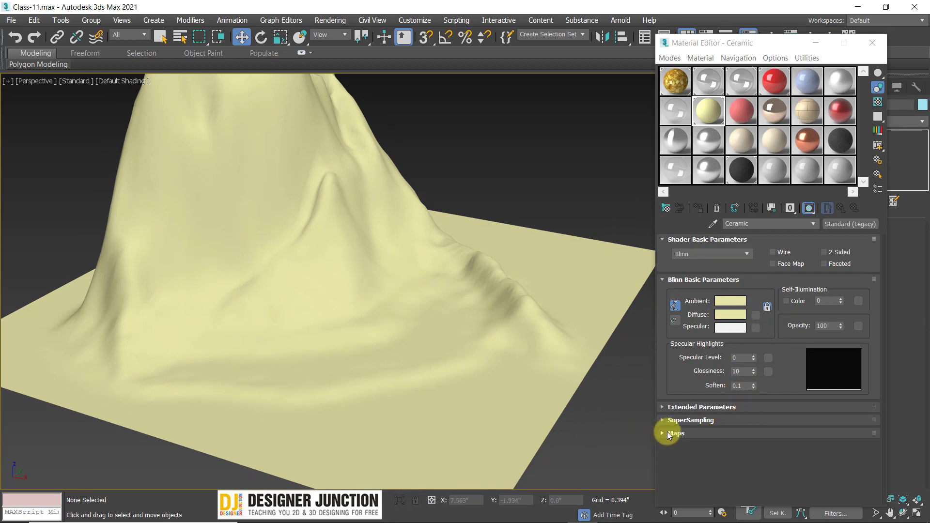
left_click(756, 316)
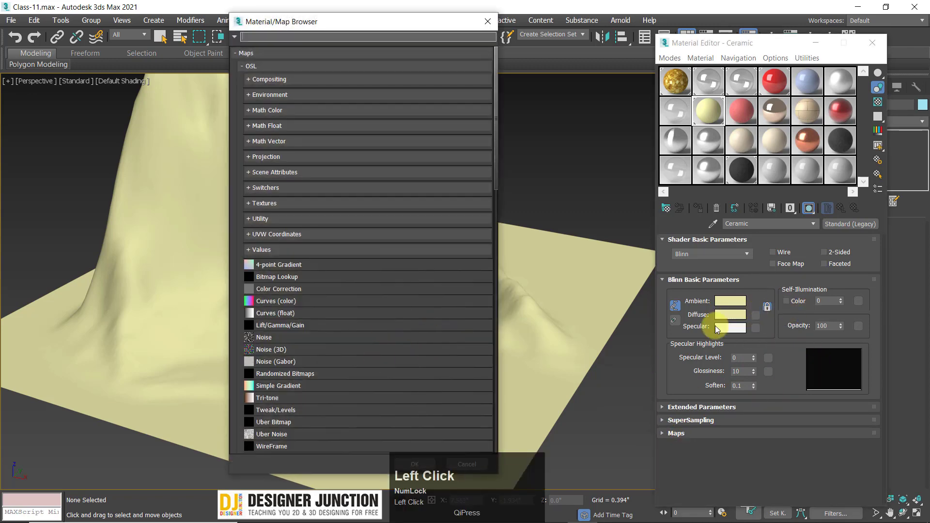
right_click(739, 324)
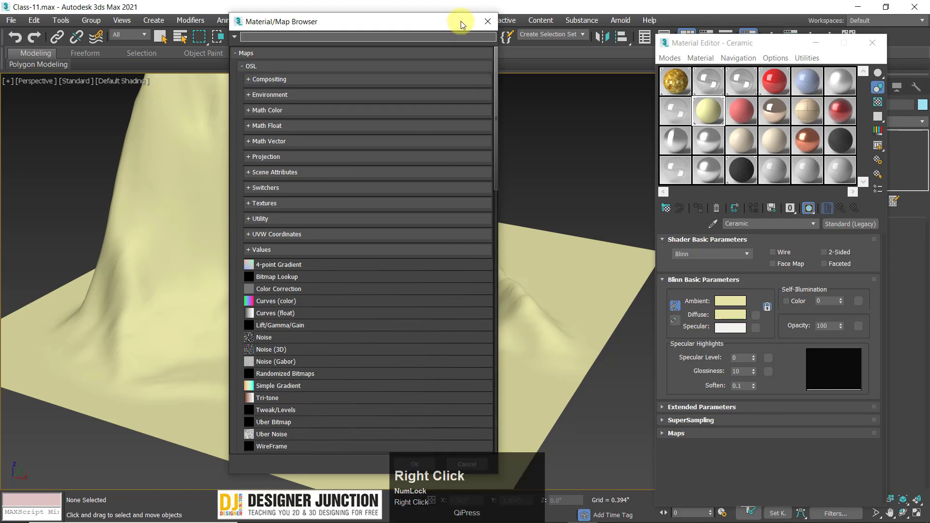
left_click(488, 21)
right_click(749, 318)
left_click(755, 323)
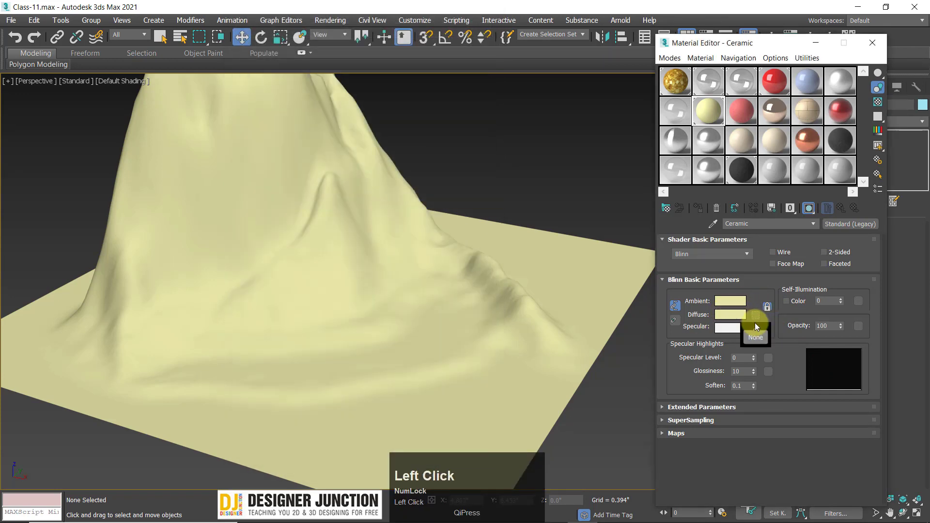
Assign a Cellular map to the Ceramic material's diffuse color
left_click(756, 314)
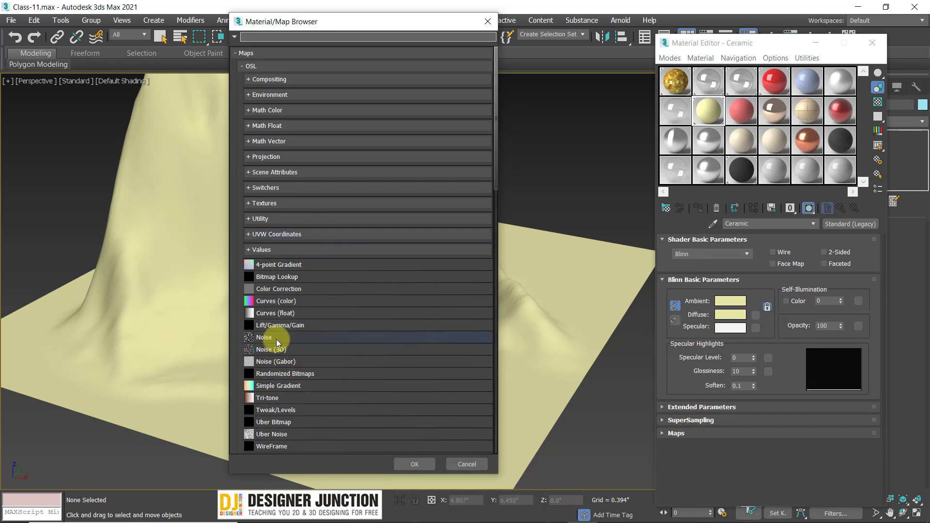
scroll(344, 332, "down", 5)
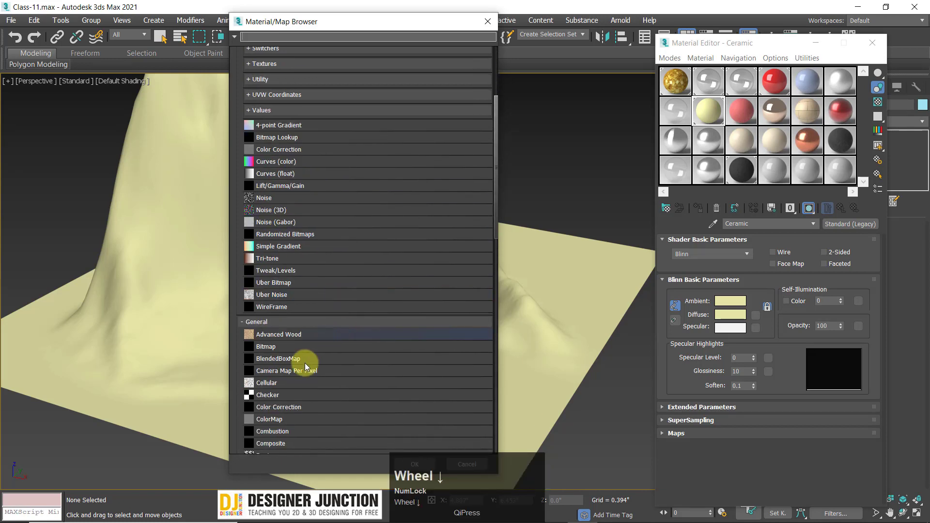
scroll(271, 335, "down", 4)
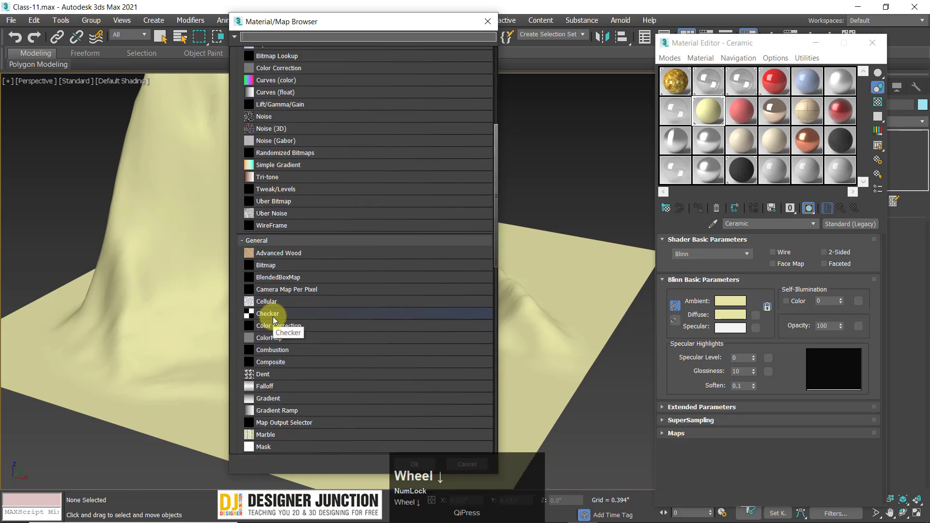
scroll(274, 320, "down", 3)
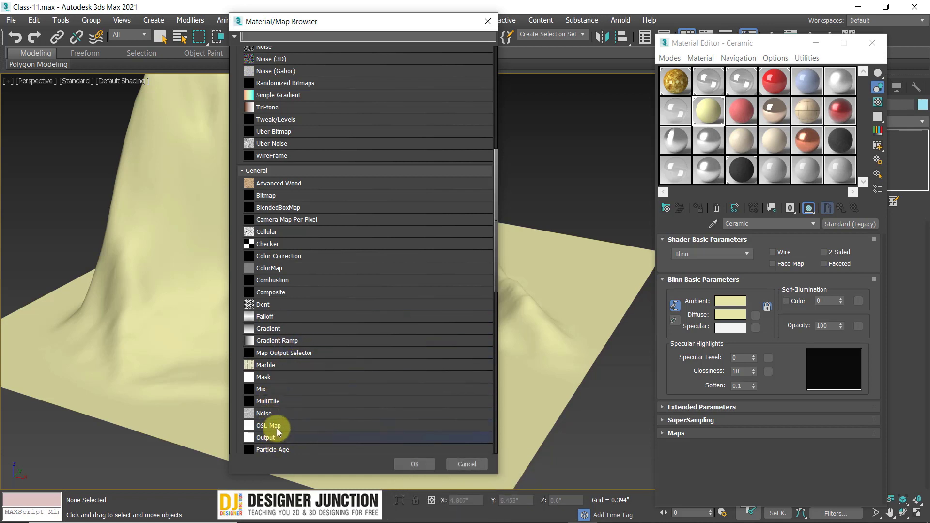
left_click(267, 233)
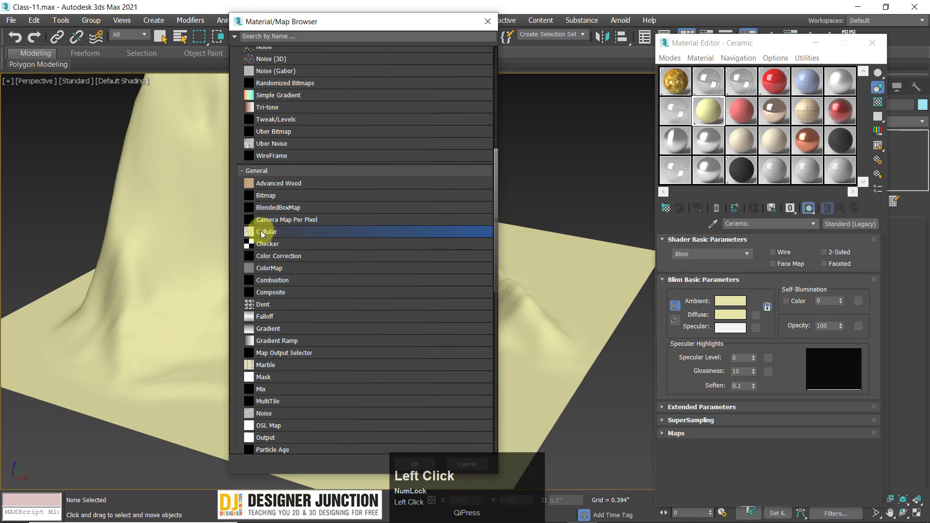
double_click(261, 231)
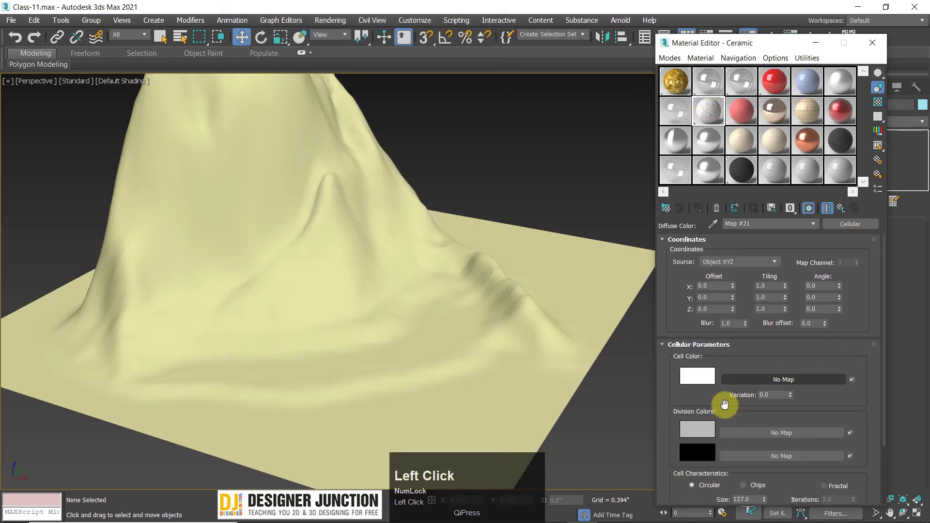
Copy the Cellular map's white cell color and paste it back onto the same swatch
right_click(697, 381)
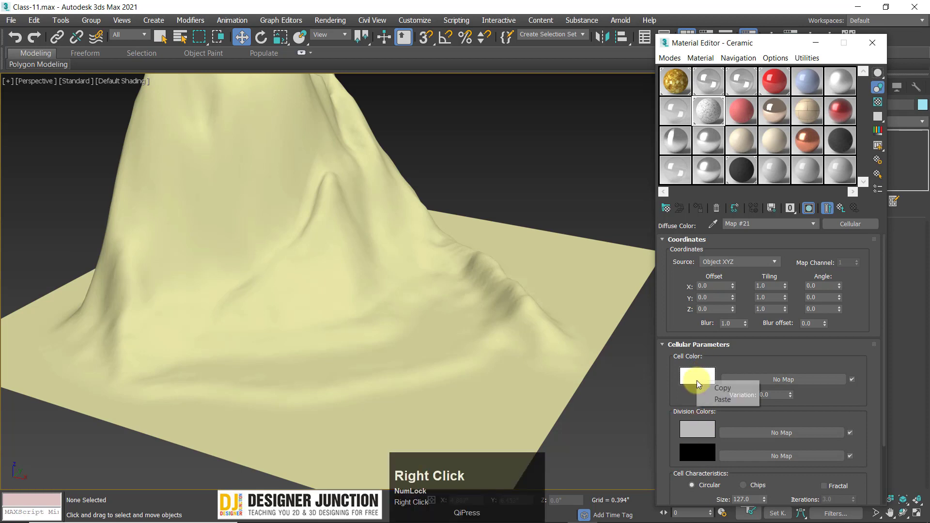
left_click(726, 391)
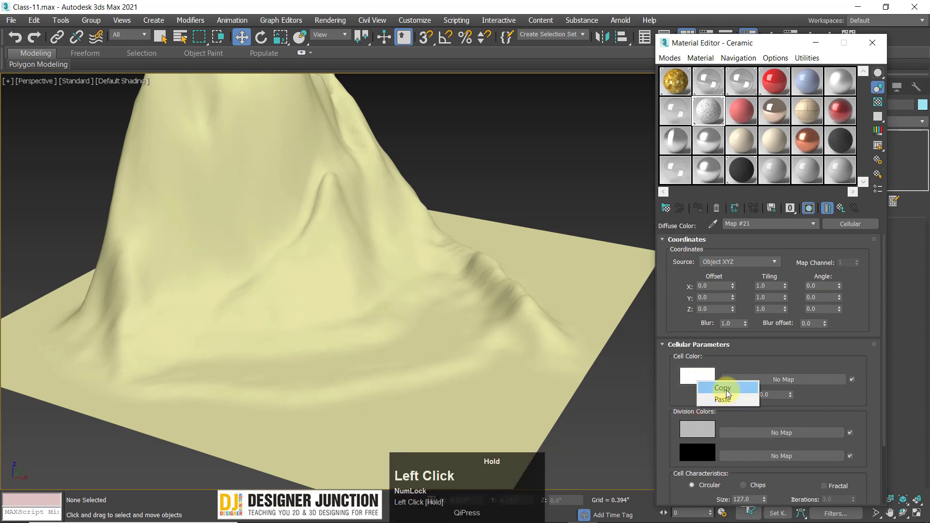
right_click(700, 376)
left_click(717, 397)
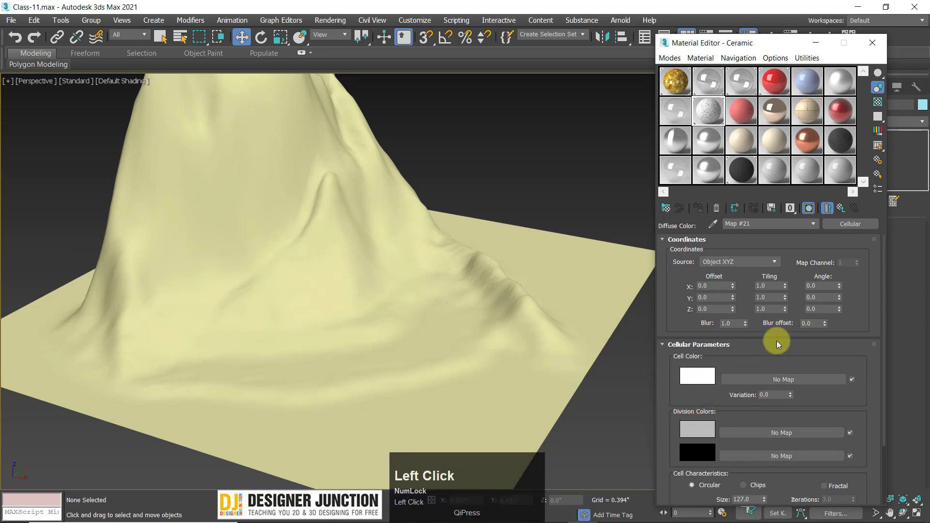
Copy the Ceramic material's yellow diffuse color and paste it into the Cellular map's cell color
left_click(842, 209)
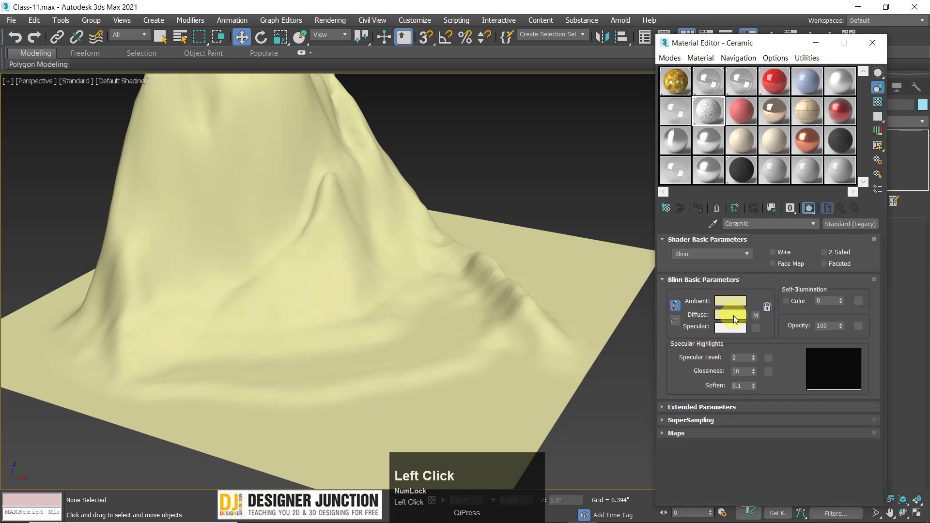
right_click(733, 315)
left_click(759, 323)
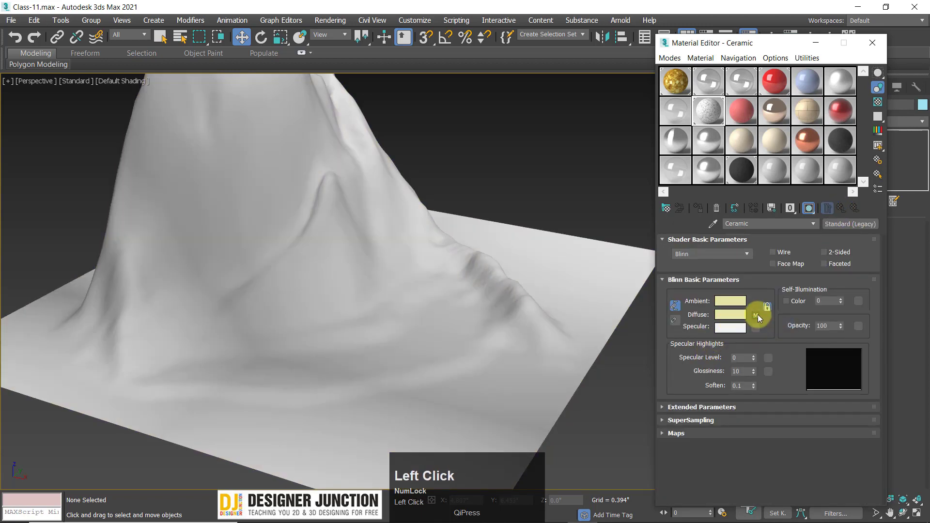
left_click(757, 315)
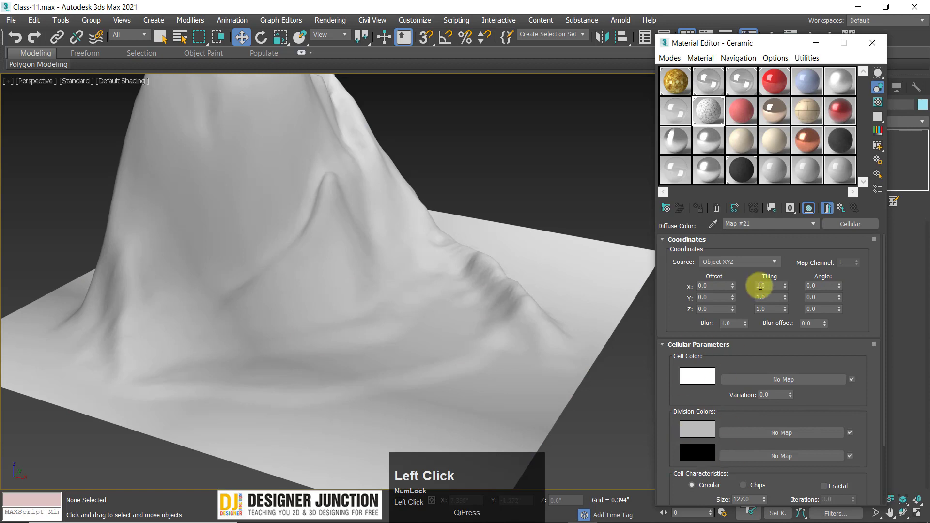
left_click(828, 209)
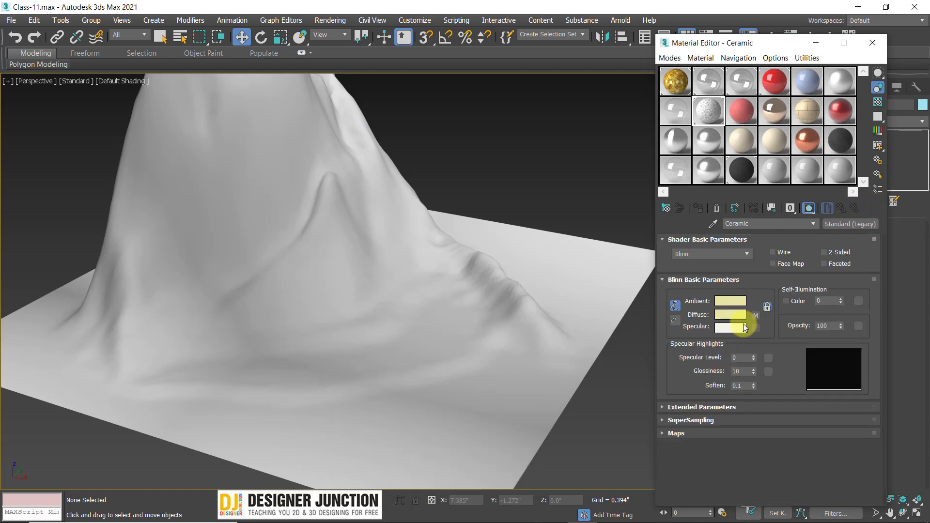
left_click(756, 316)
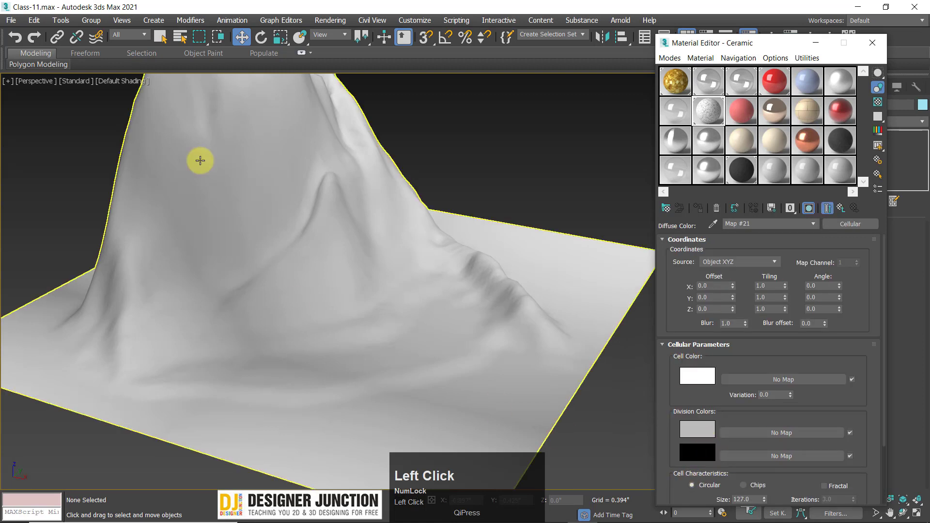
right_click(704, 376)
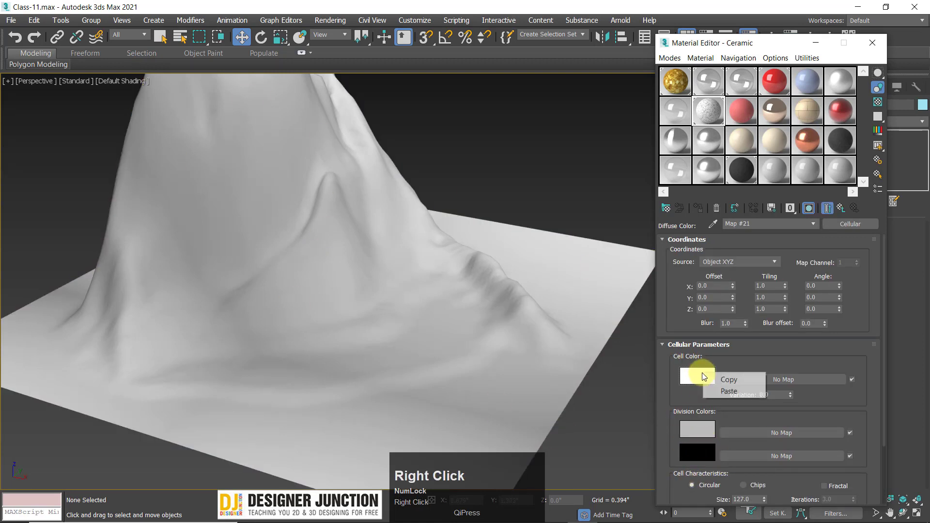
left_click(735, 391)
mouse_move(484, 297)
middle_mouse_down()
mouse_move(416, 299)
mouse_move(407, 349)
mouse_move(480, 337)
mouse_move(430, 335)
mouse_move(484, 359)
middle_mouse_up()
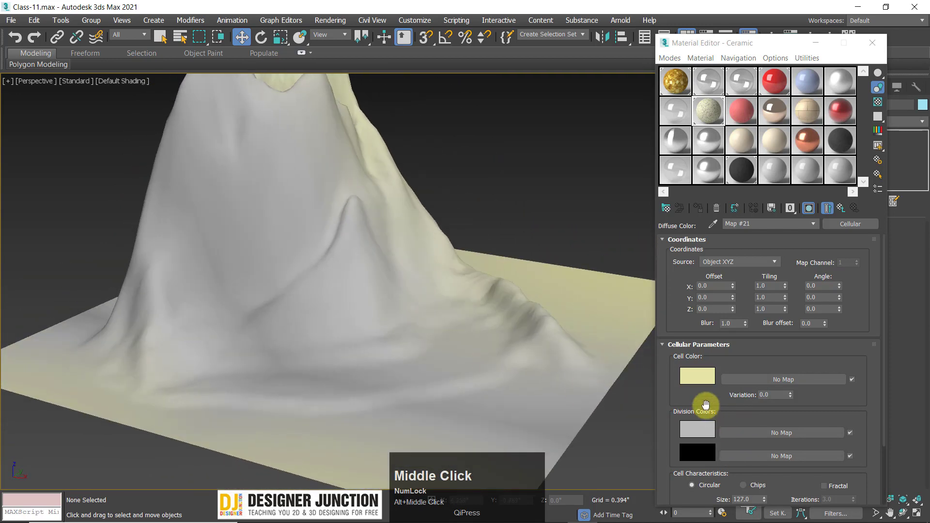
Copy the cell color to the first division color and lighten it to saturation 87 and value 218
left_click_drag(698, 376, 698, 430)
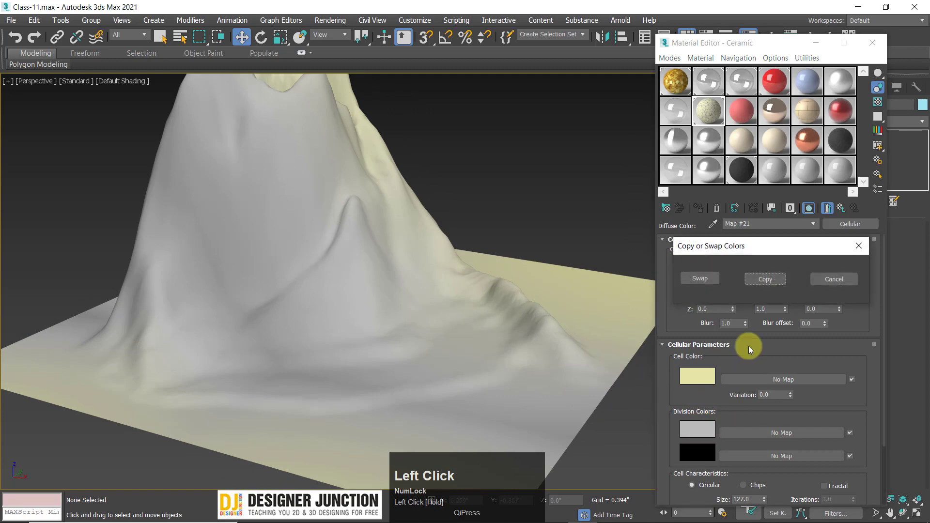
left_click(768, 282)
left_click(698, 429)
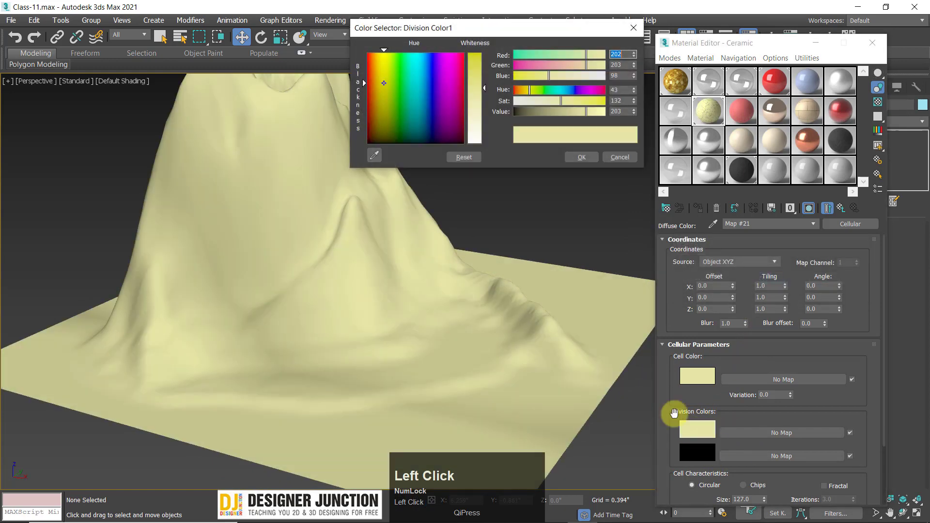
left_click_drag(484, 88, 484, 104)
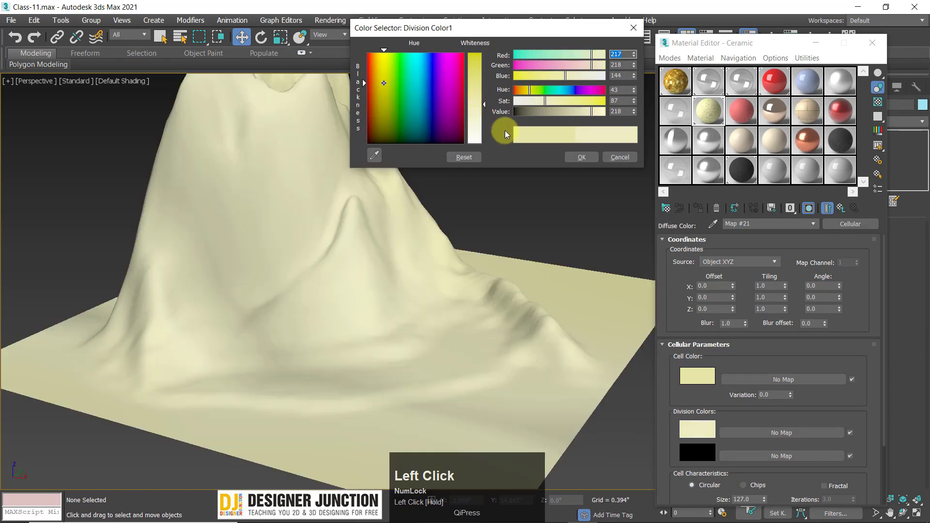
left_click(580, 158)
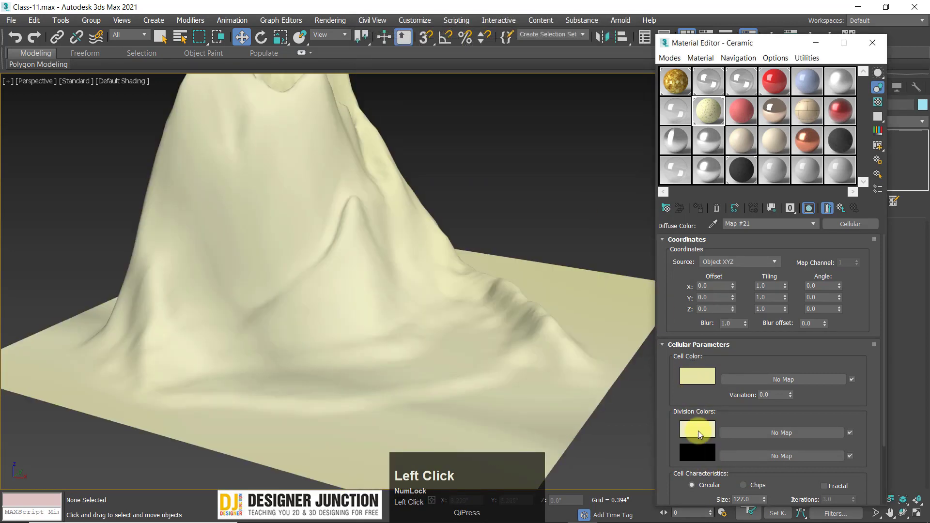
Copy the cell color to the second division color, darken it to value 113, and check it on the terrain
left_click_drag(701, 382, 707, 454)
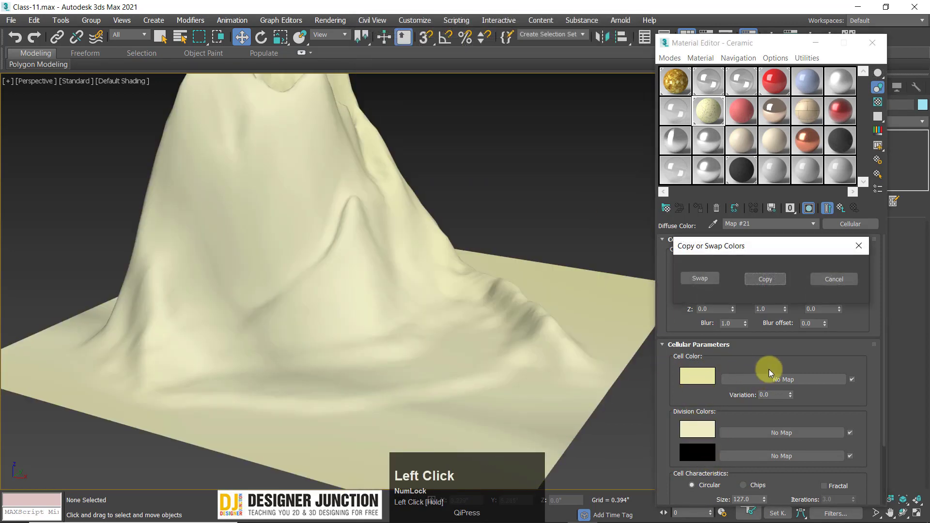
left_click(770, 278)
left_click(698, 453)
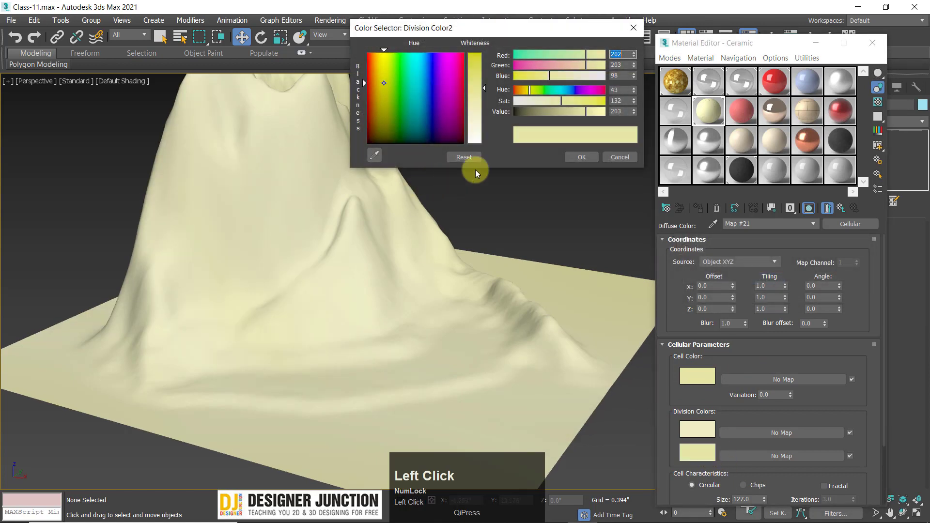
left_click(556, 112)
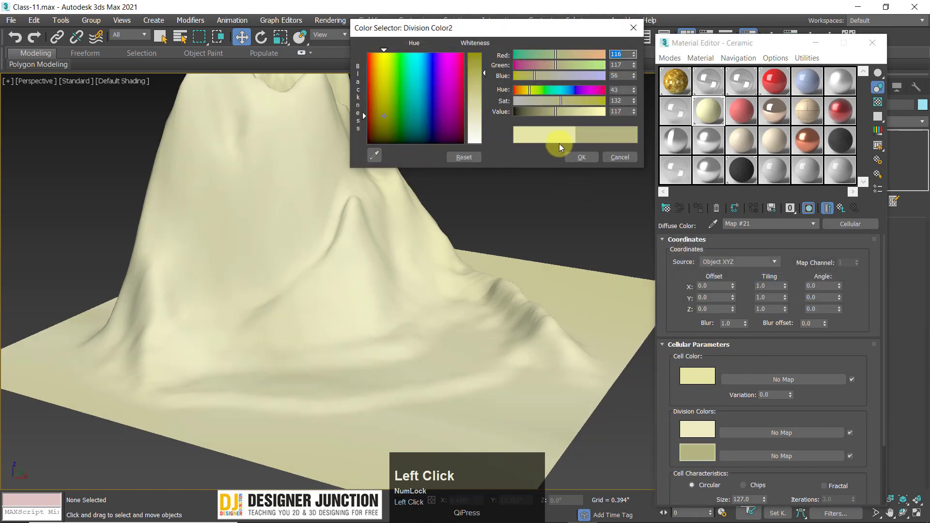
left_click(554, 115)
left_click(579, 157)
middle_click_drag(544, 202, 336, 286, "alt")
scroll(292, 272, "down", 3)
scroll(347, 275, "up", 3)
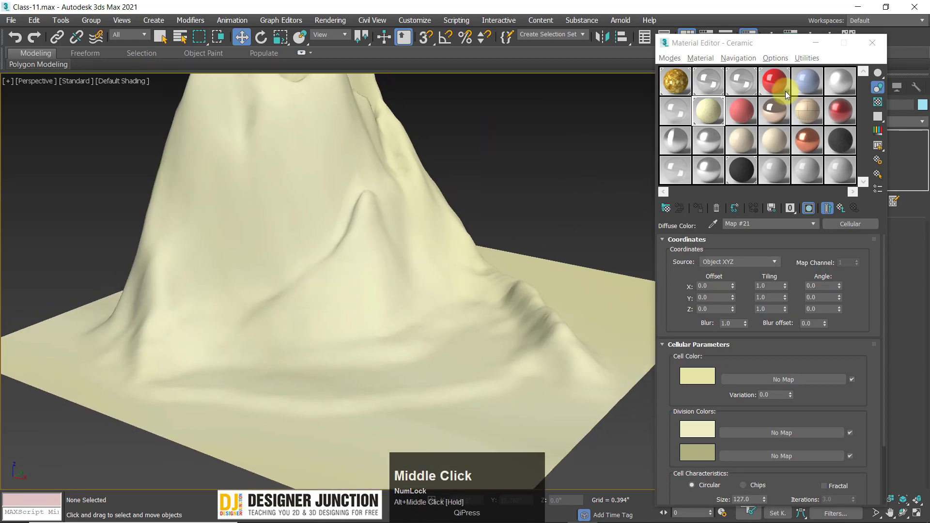
Open a magnified preview of the Ceramic sample and move the preview and Material Editor windows into place
double_click(713, 109)
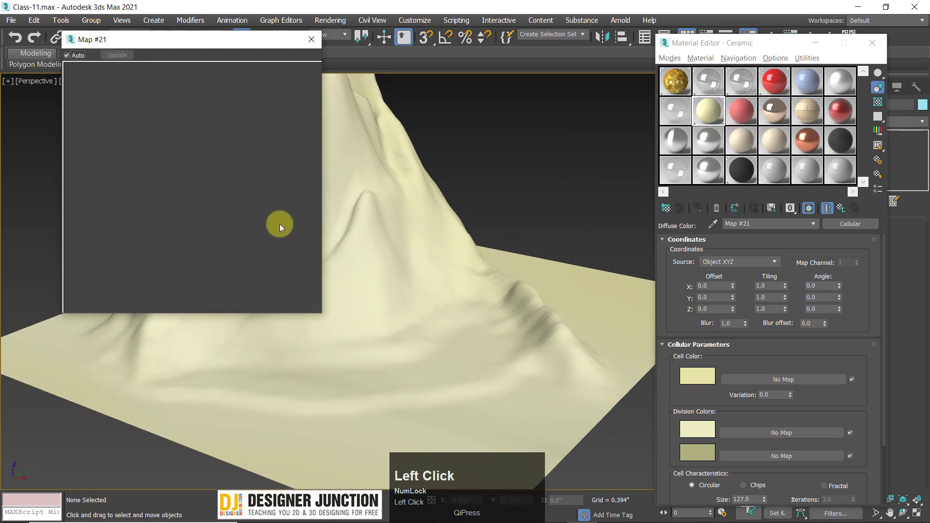
left_click_drag(83, 43, 71, 33)
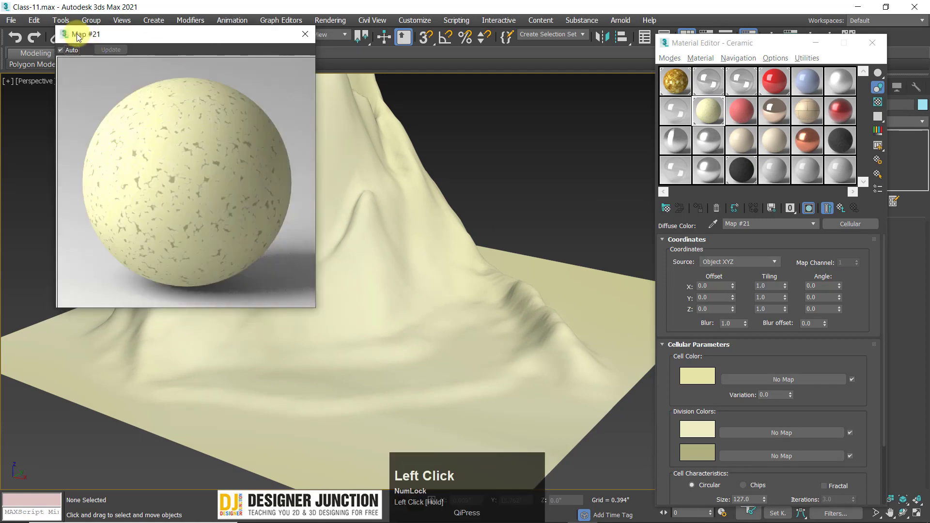
left_click(77, 36)
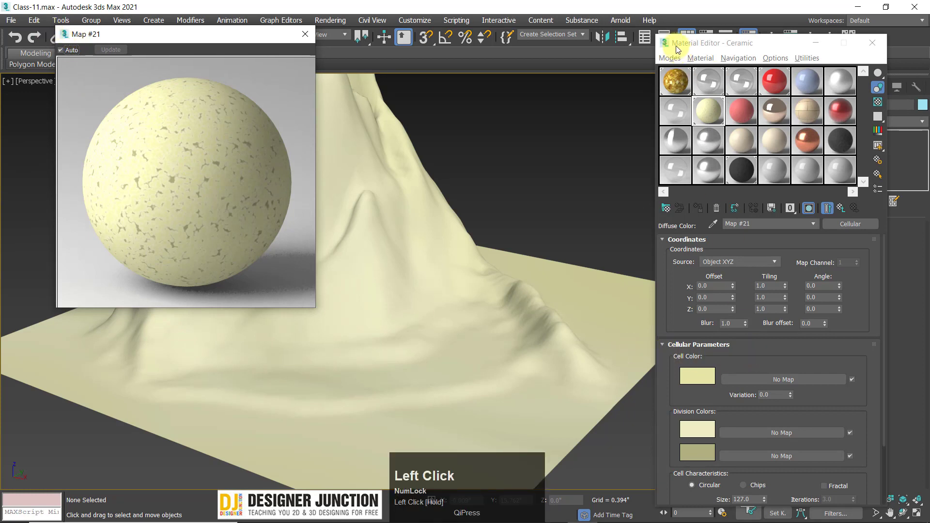
left_click_drag(675, 42, 671, 18)
Set the Cellular map's cell size to 1.0
scroll(777, 399, "down", 4)
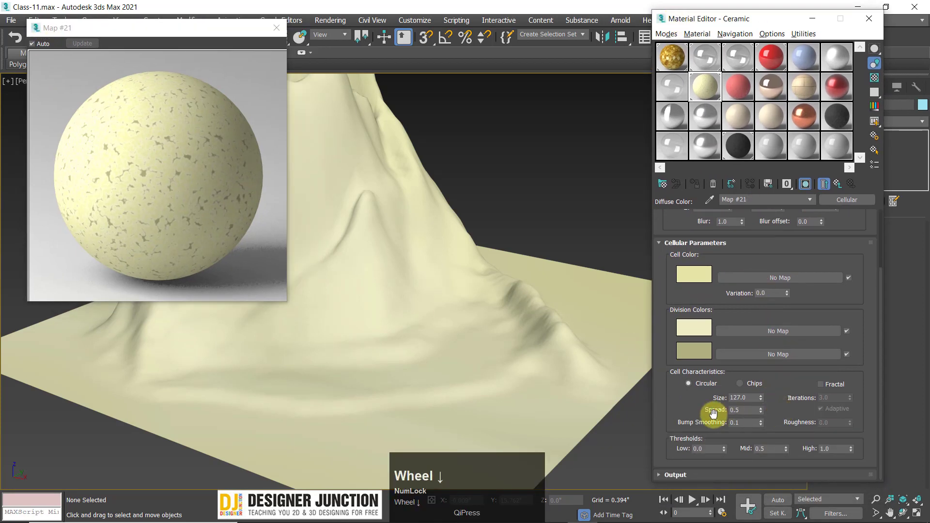
left_click(753, 396)
left_click_drag(753, 396, 648, 394)
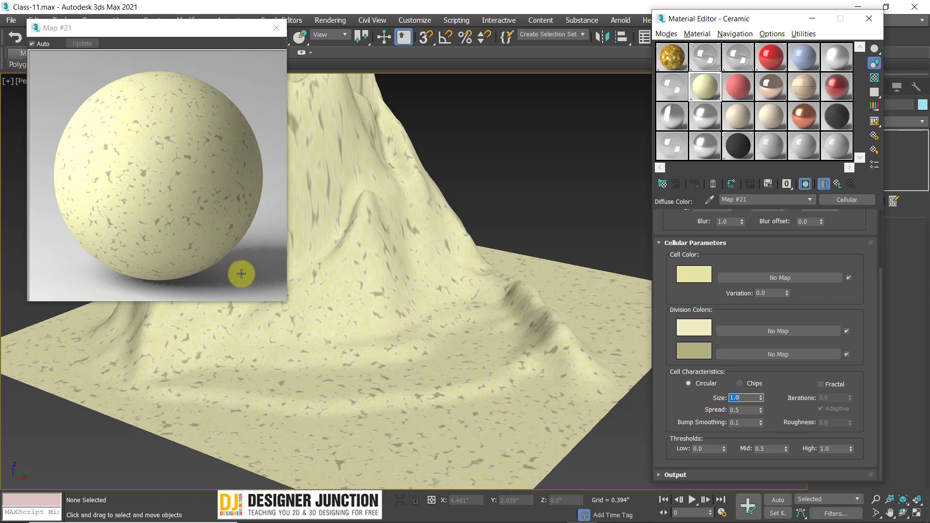
Change the cell characteristics to Chips, enable Fractal, and check the pattern on the terrain
left_click(758, 384)
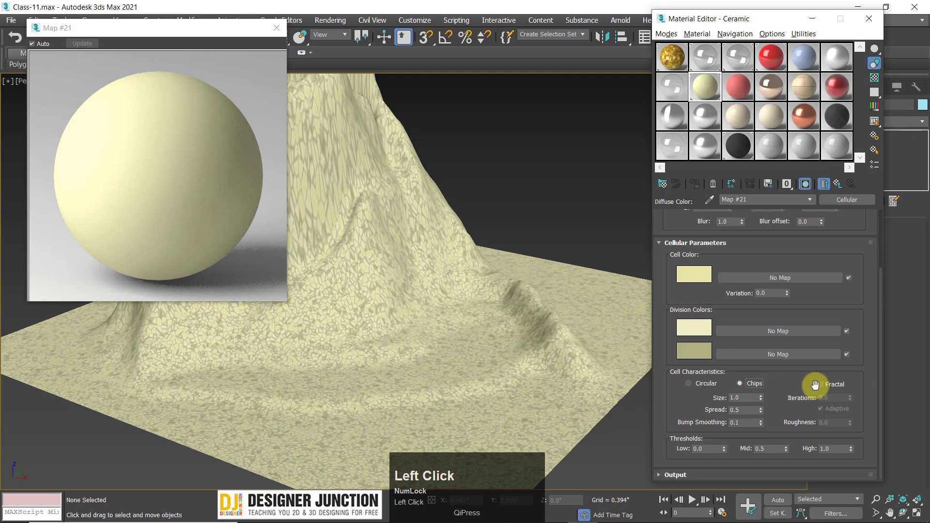
middle_click_drag(484, 354, 486, 375, "alt")
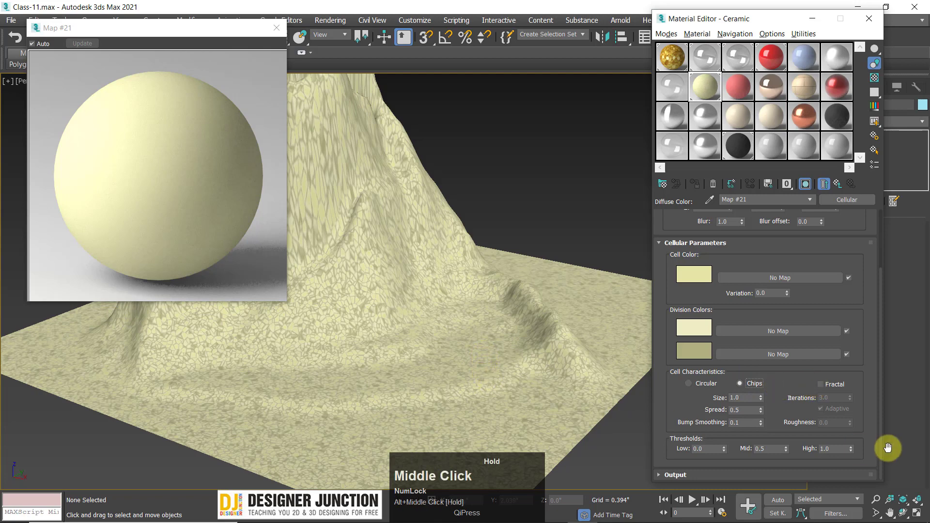
left_click(819, 385)
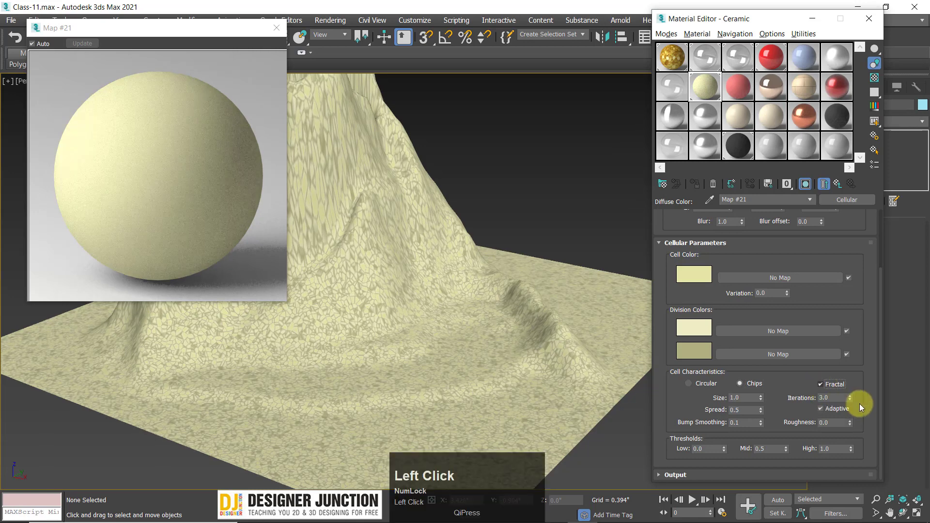
middle_click_drag(441, 345, 420, 362, "alt")
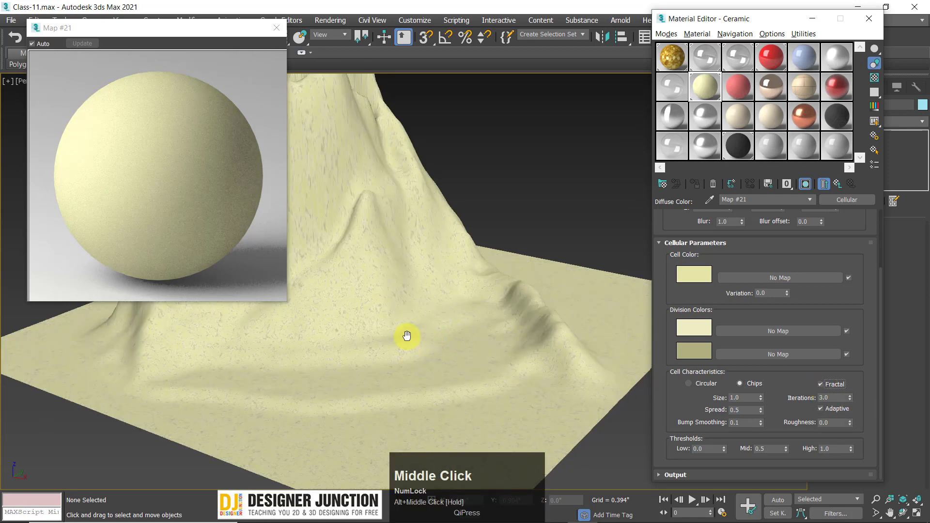
Return the cell characteristics to Circular and set the cell size to 0.1
left_click(689, 383)
left_click(741, 396)
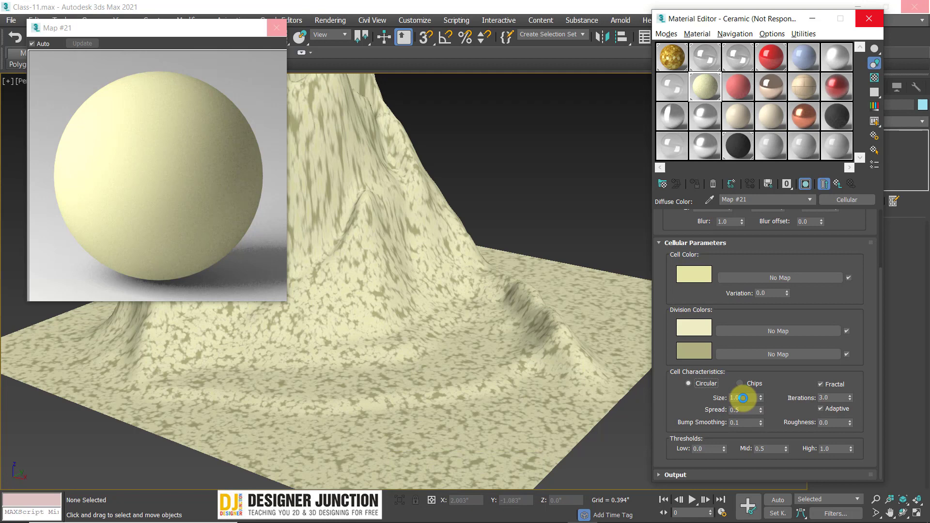
left_click_drag(744, 398, 724, 397)
type(".1")
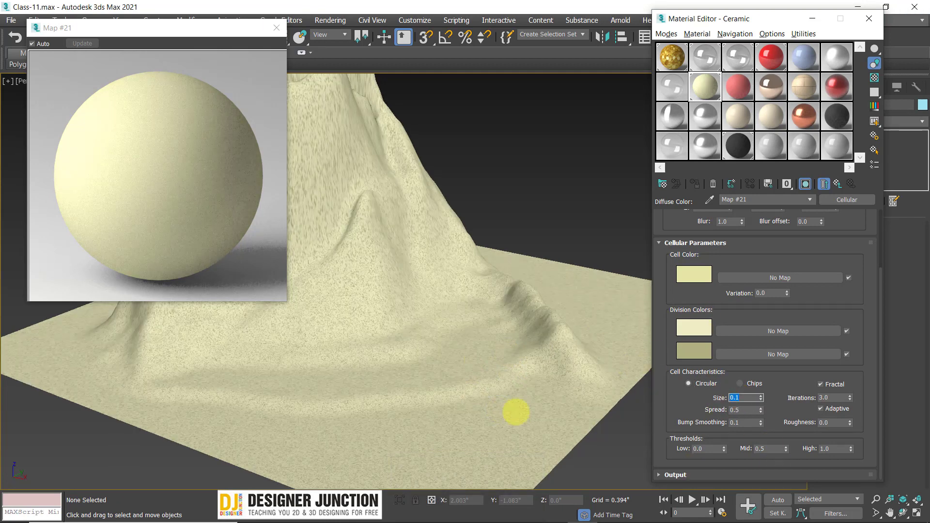
middle_click_drag(530, 482, 513, 311, "alt")
scroll(451, 334, "up", 4)
mouse_move(451, 334)
middle_mouse_down("alt")
mouse_move(430, 318)
mouse_move(509, 339)
mouse_move(484, 343)
mouse_move(467, 332)
middle_mouse_up("alt")
Move the magnified sample preview beside the Material Editor and bring the terrain into view next to it
left_click_drag(124, 30, 464, 46)
middle_click_drag(284, 216, 83, 229)
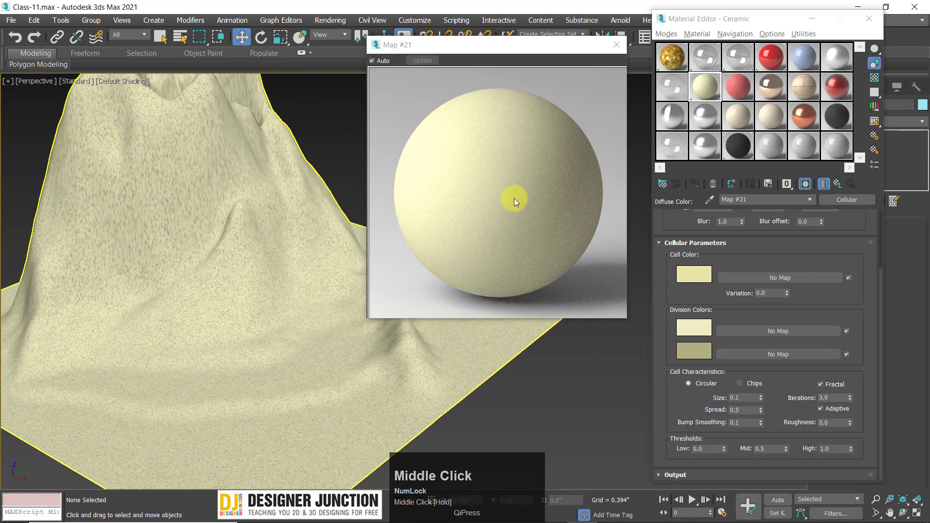
scroll(514, 199, "up", 1)
middle_click_drag(214, 284, 450, 334)
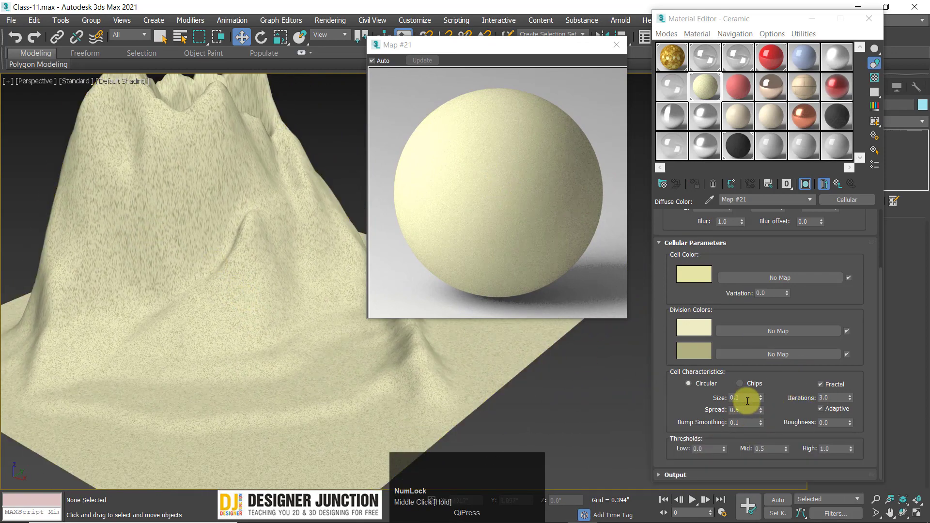
Lighten the second division color to value 137 and accept it
left_click(696, 351)
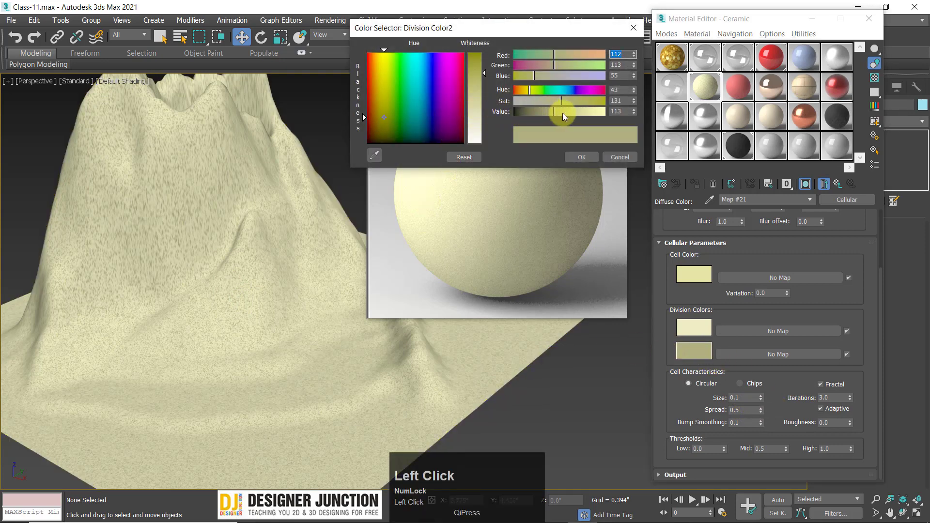
left_click(563, 113)
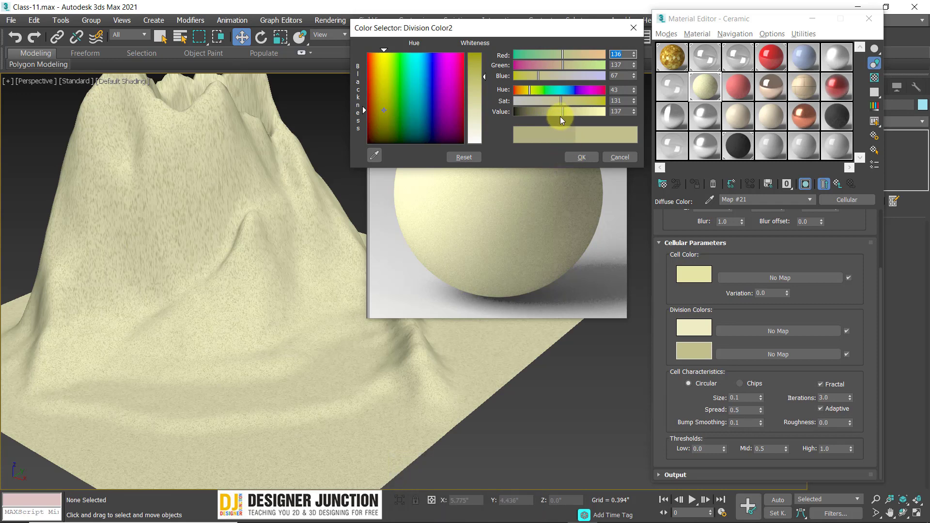
left_click(582, 157)
Try a cell spread of 1.0, and settle on a spread of 0.8
left_click_drag(761, 410, 777, 407)
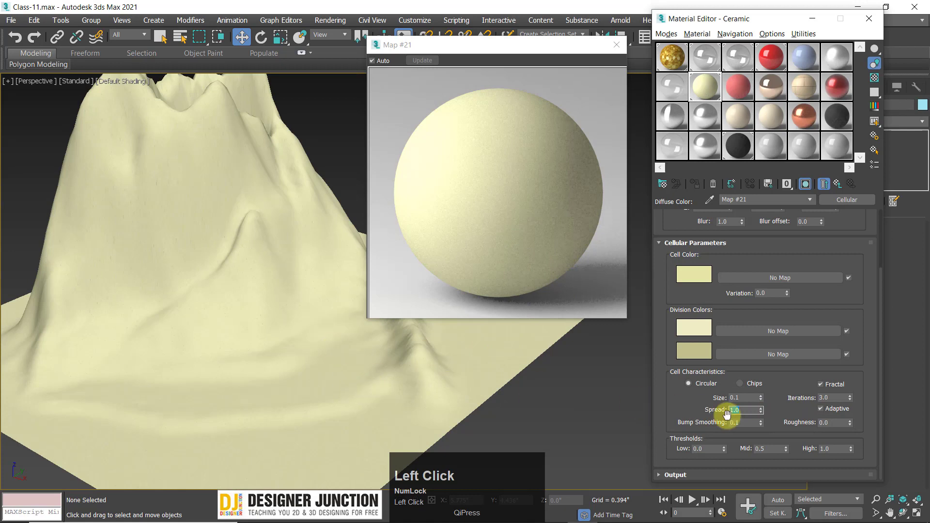
left_click_drag(752, 410, 691, 407)
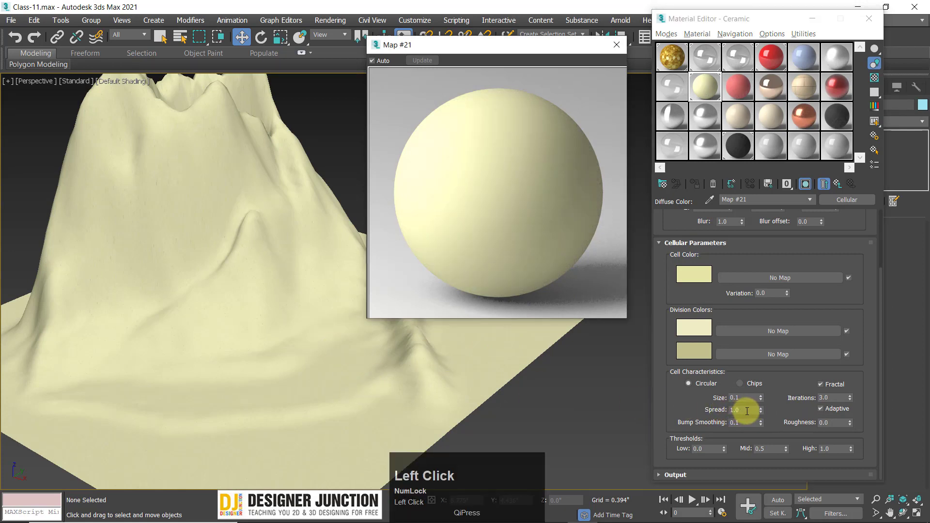
left_click(749, 412)
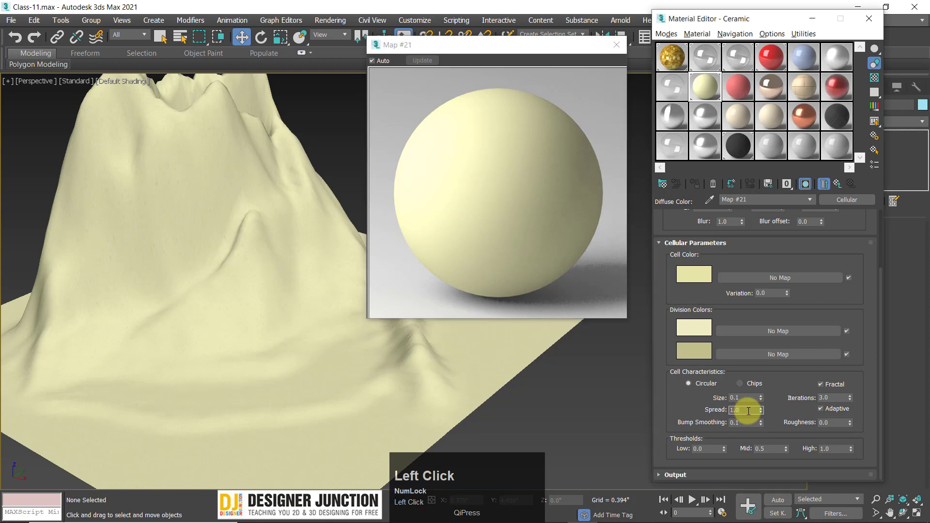
left_click_drag(747, 411, 702, 406)
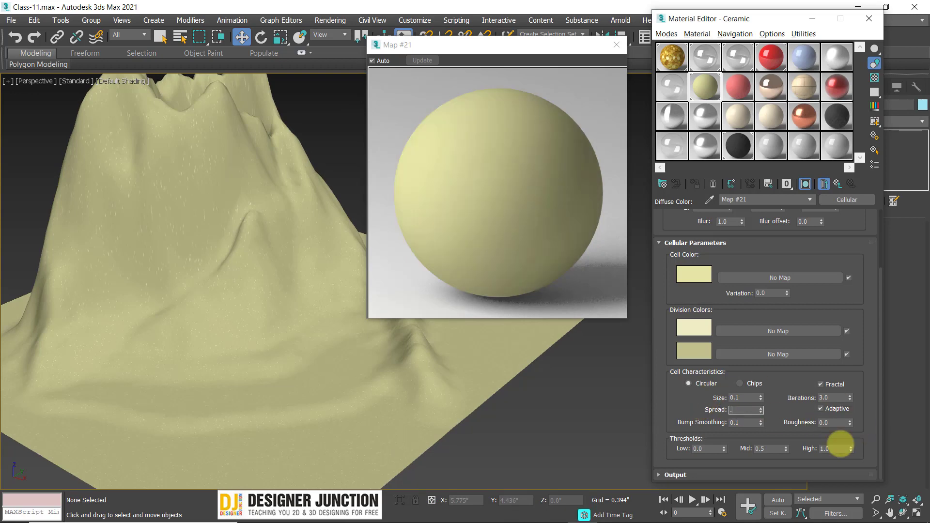
type("0.8")
key("Return")
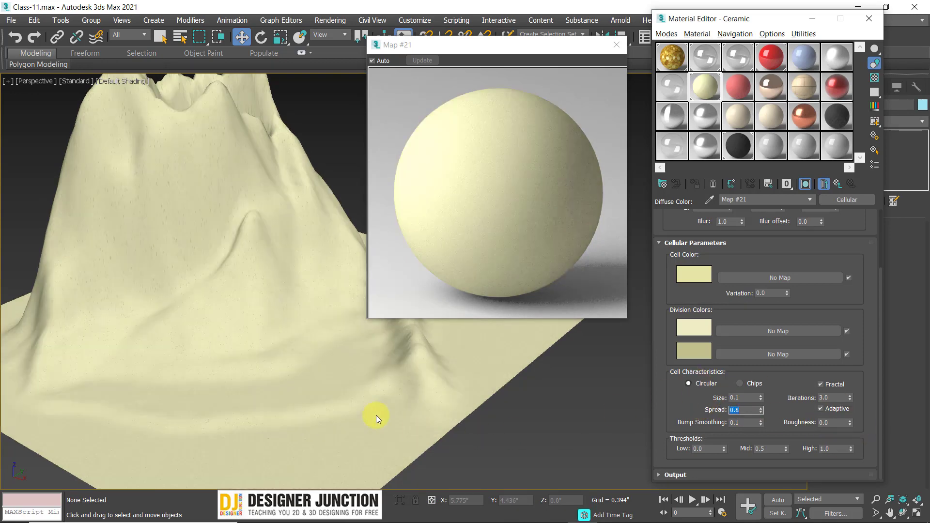
Try a cell spread of 1.0, and change it to 0.5
middle_click_drag(225, 305, 204, 287, "alt")
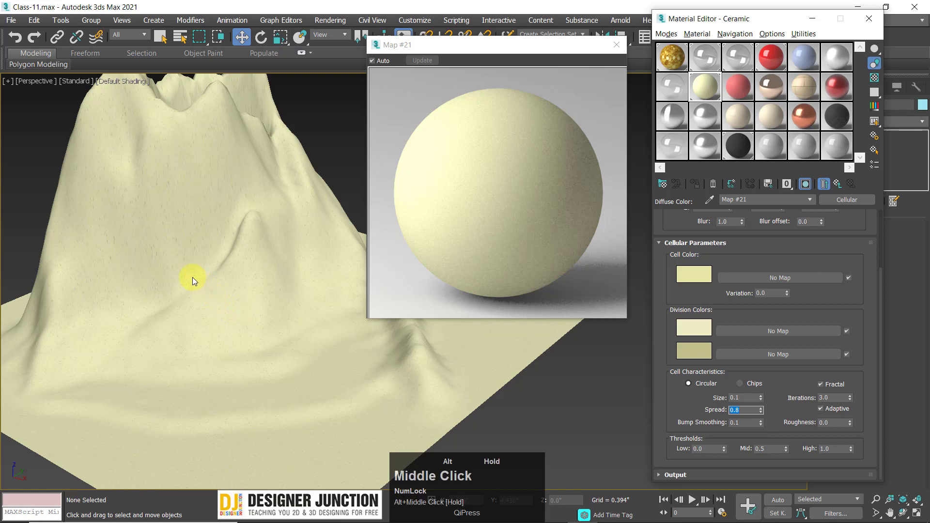
left_click(676, 426)
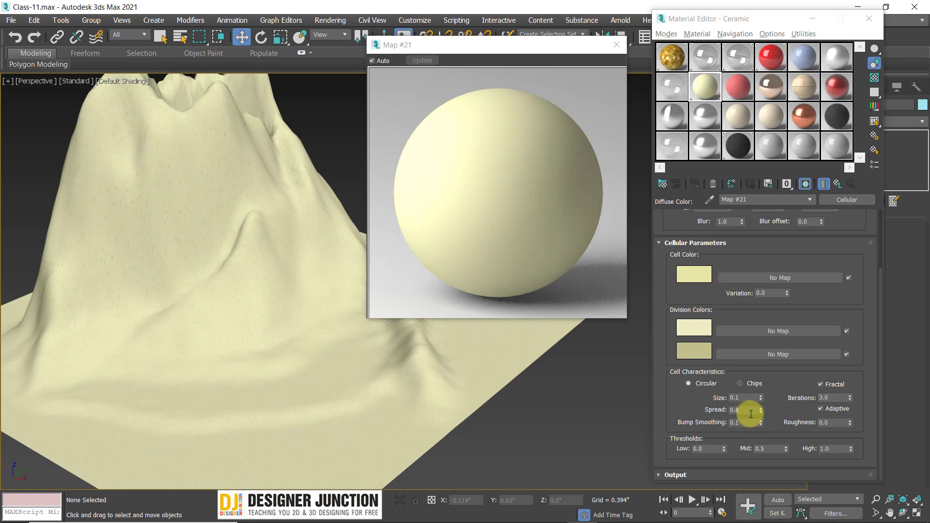
left_click_drag(748, 413, 708, 411)
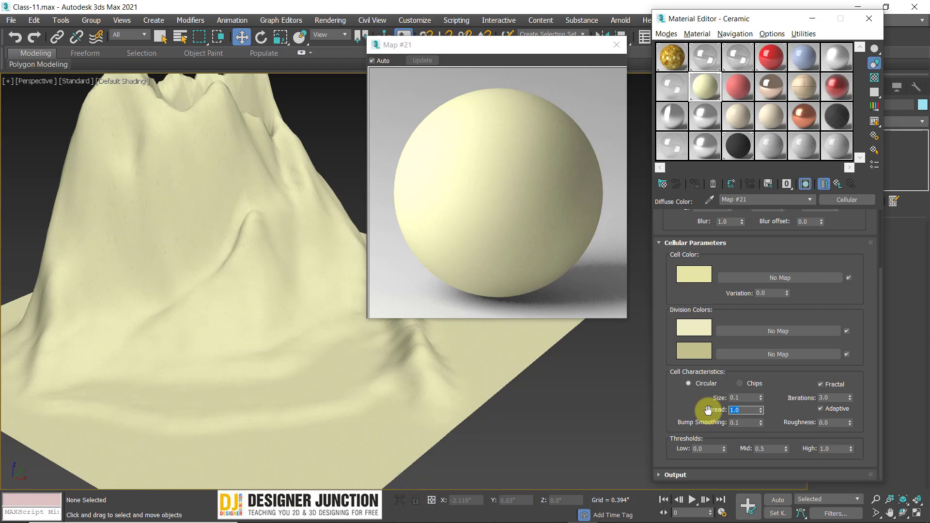
type("0.5")
key("Return")
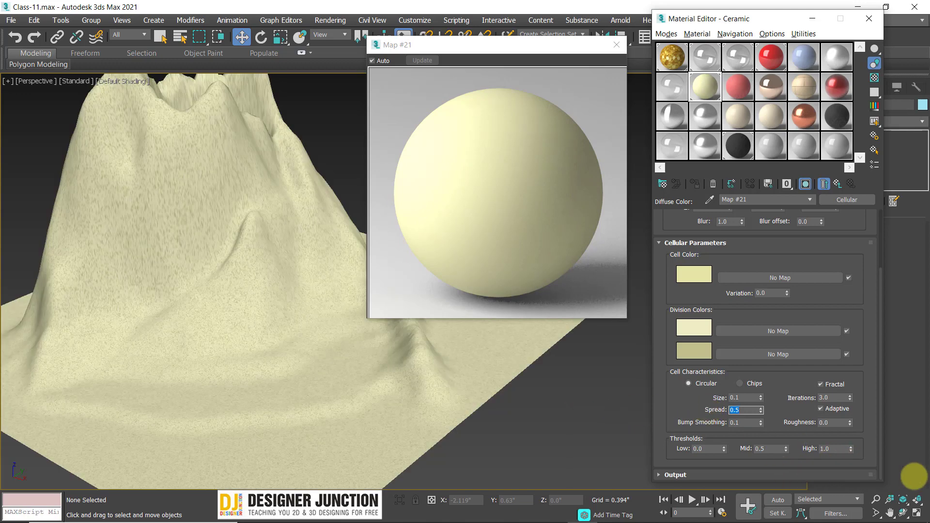
Try cell spreads of 0.1, 0.3, 0.8 and 0.7, comparing the grain on the terrain
middle_click_drag(337, 354, 294, 328)
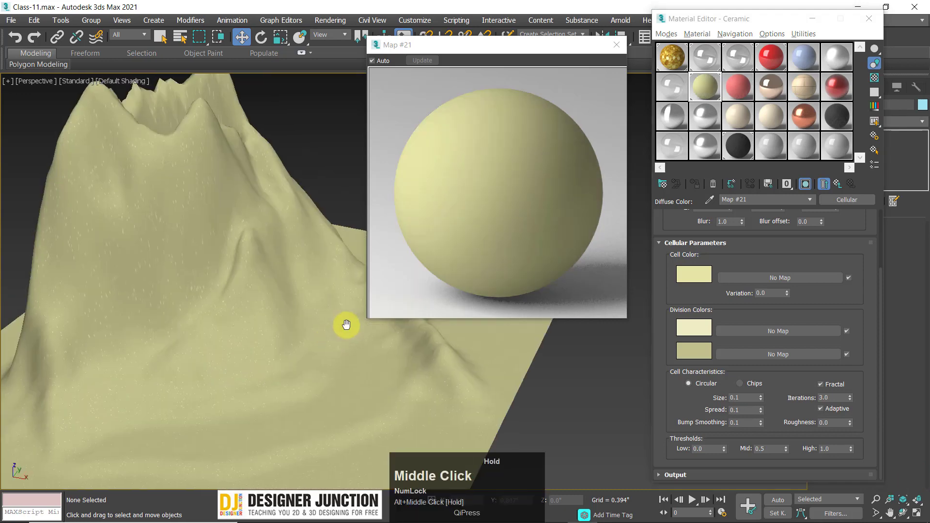
scroll(327, 327, "up", 4)
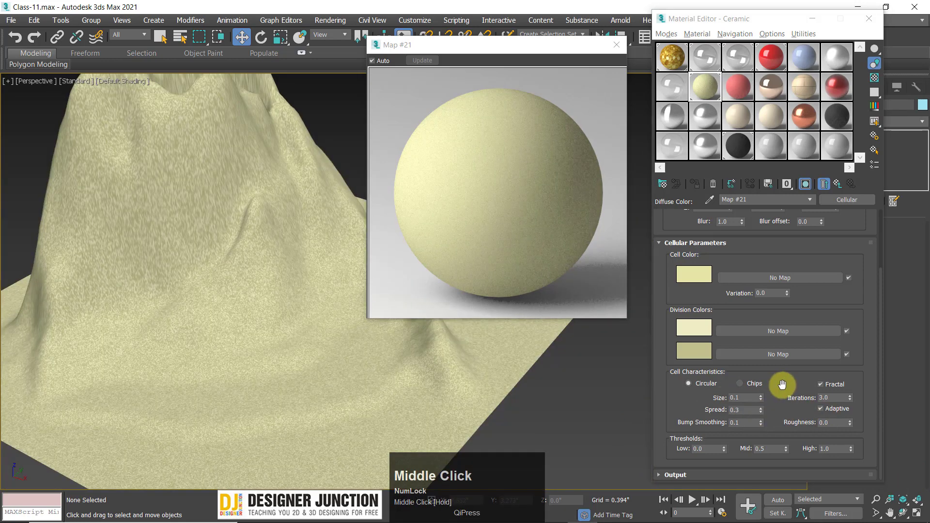
left_click(747, 410)
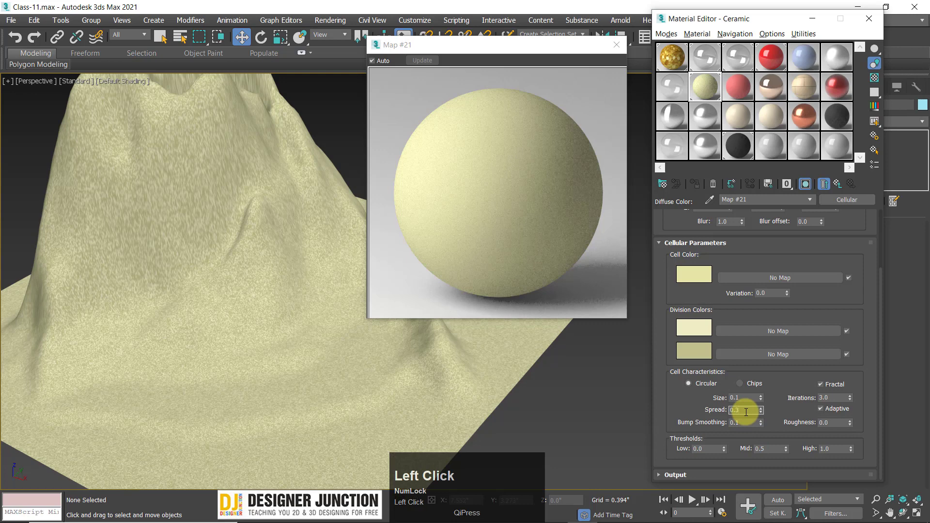
left_click_drag(746, 412, 693, 409)
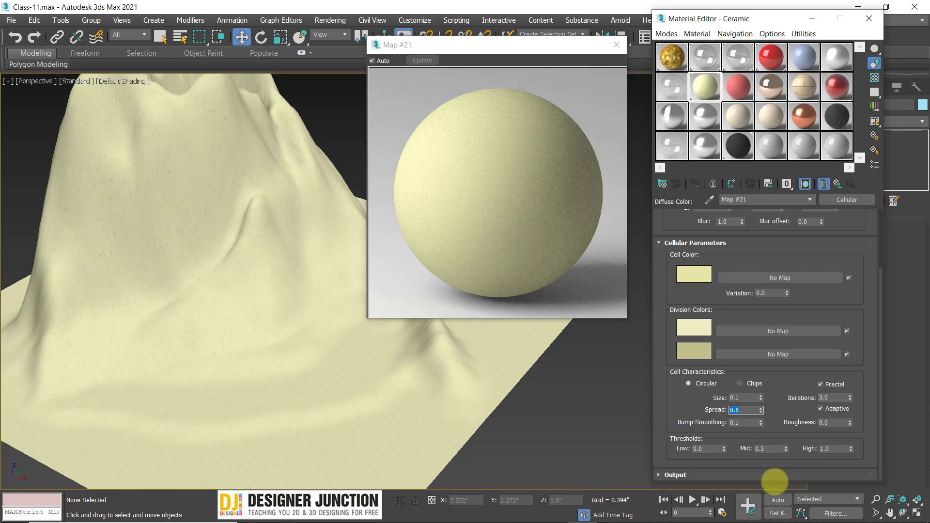
type("0.7")
key("Return")
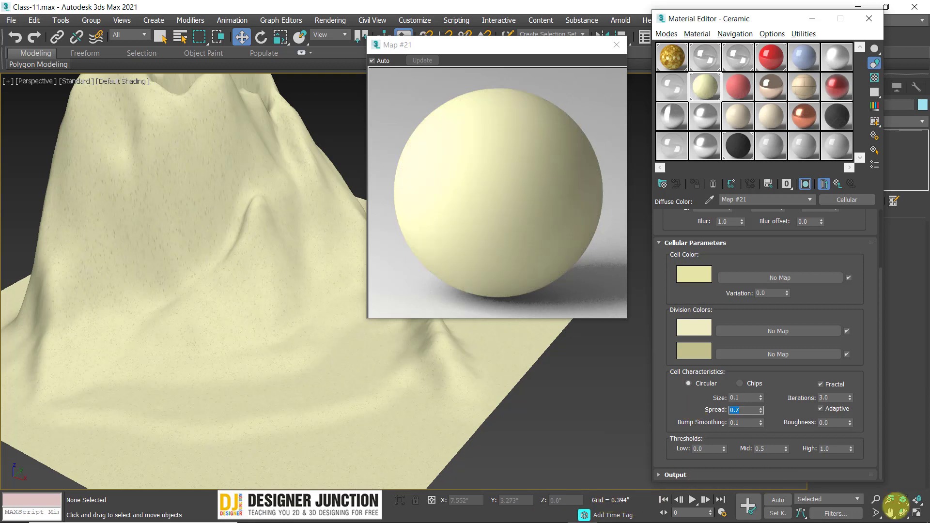
Set the cell spread back to 0.5 and reposition the Material Editor and the magnified sample preview
left_click_drag(896, 505, 895, 506)
middle_click_drag(211, 275, 183, 252, "alt")
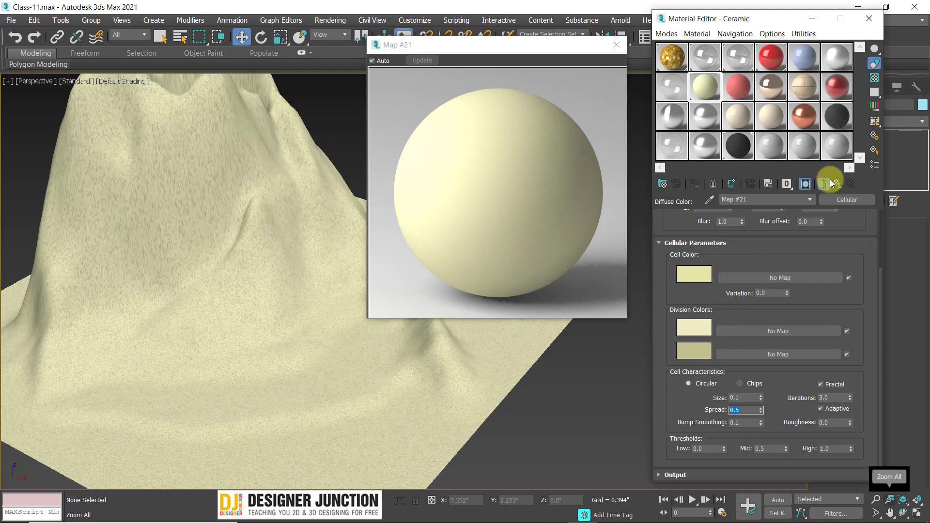
left_click_drag(446, 45, 542, 58)
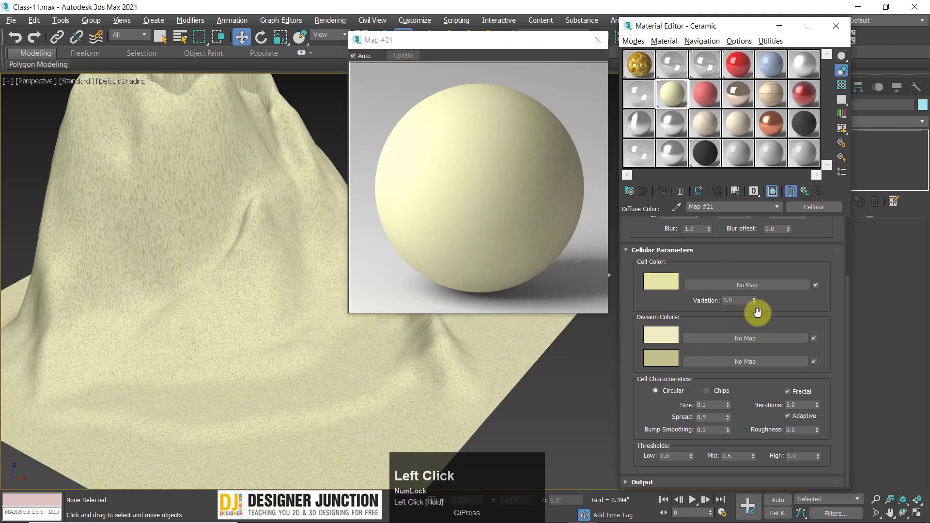
Return to the parent Ceramic material and expand its list of map slots
left_click(807, 190)
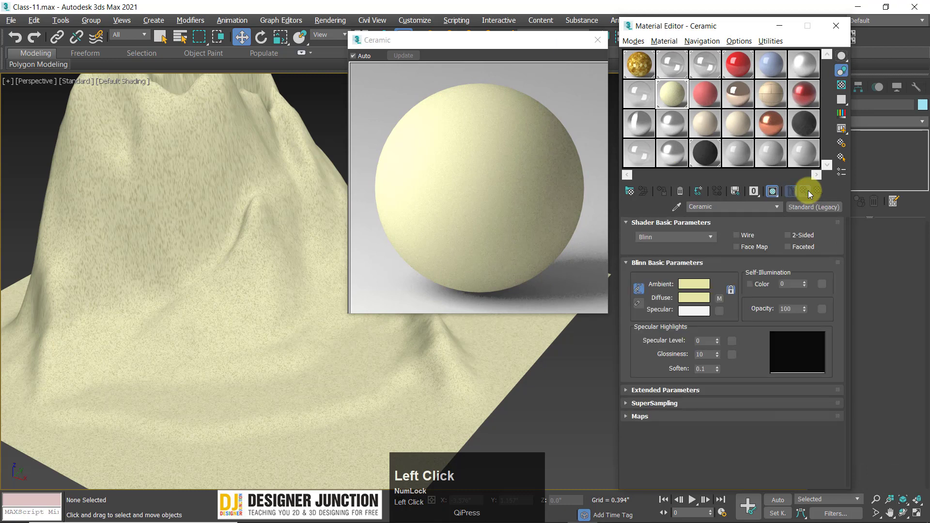
left_click(640, 416)
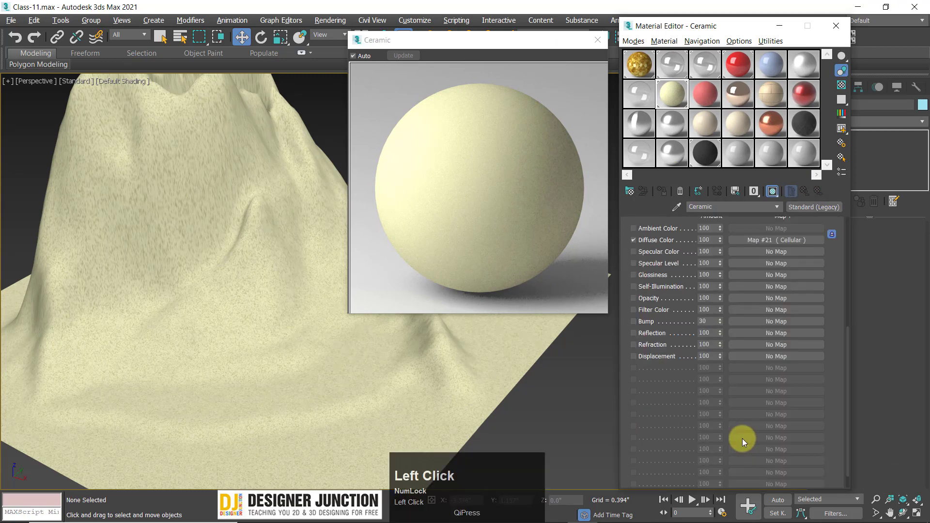
scroll(723, 282, "up", 1)
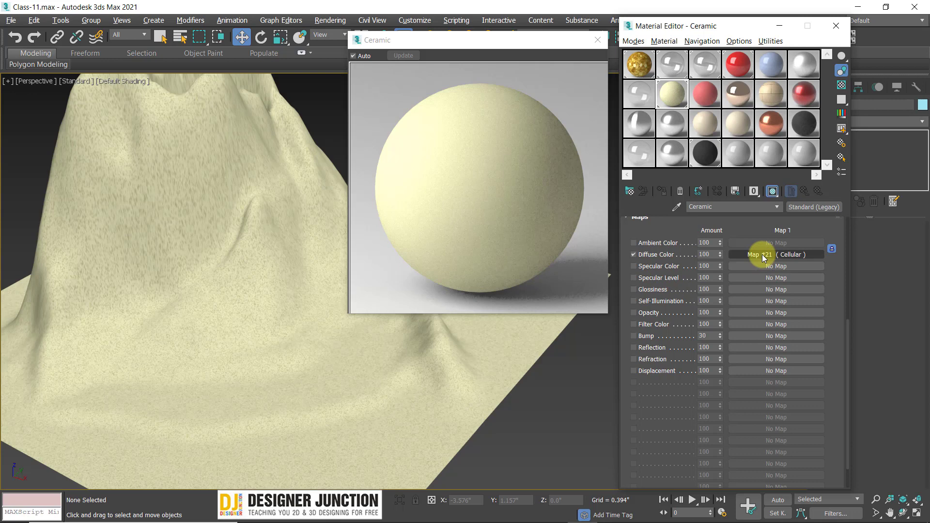
left_click_drag(763, 255, 830, 357)
scroll(830, 357, "up", 5)
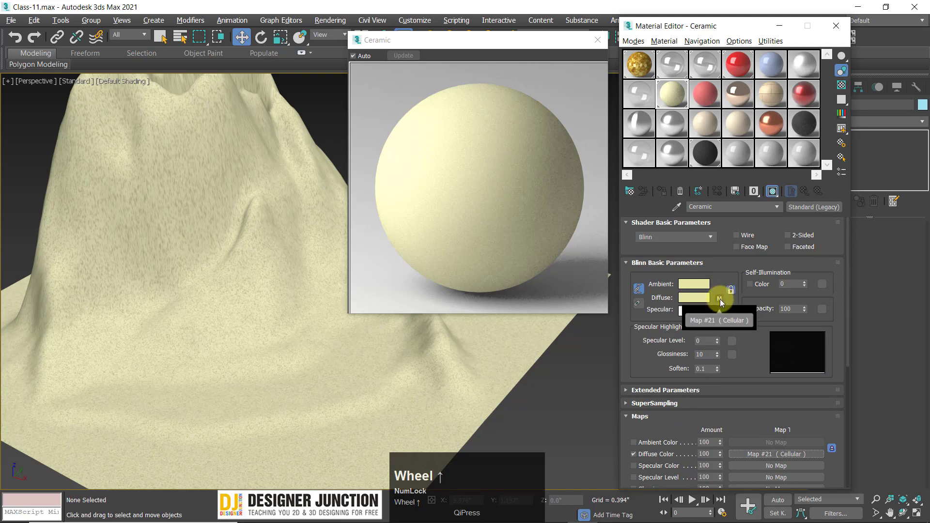
Copy the diffuse Cellular map and paste it as an independent copy into the Specular slot
right_click(719, 298)
left_click(737, 318)
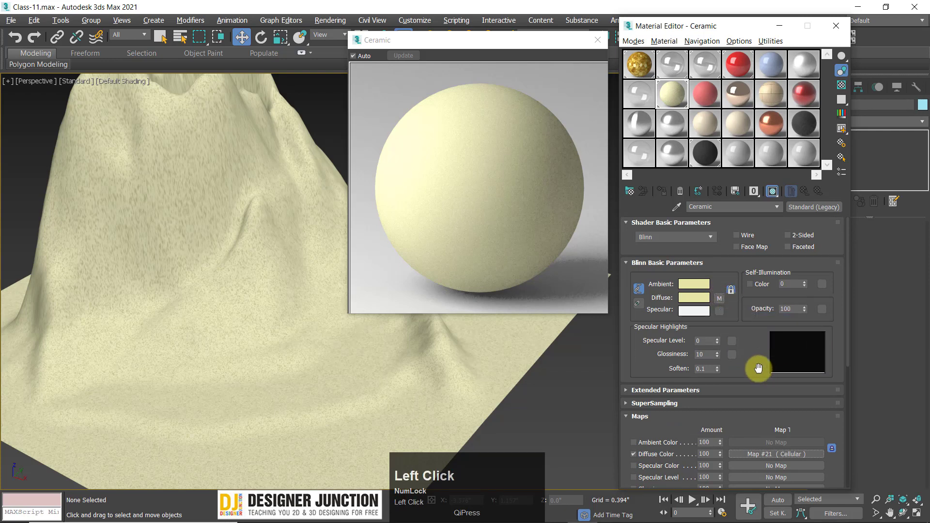
left_click_drag(750, 366, 749, 330)
right_click(719, 276)
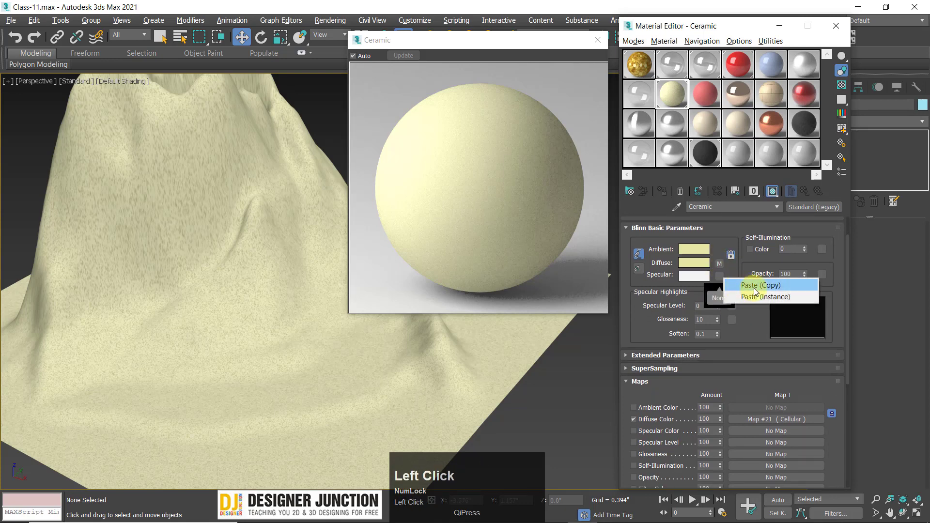
left_click(756, 290)
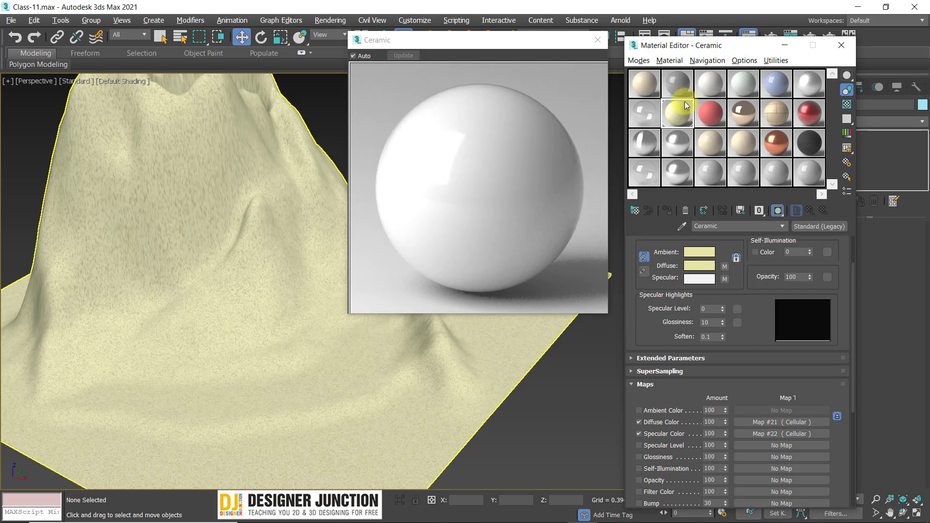
Inspect the Cellular copy in the Specular Color slot, and clear it from the slot
left_click(662, 44)
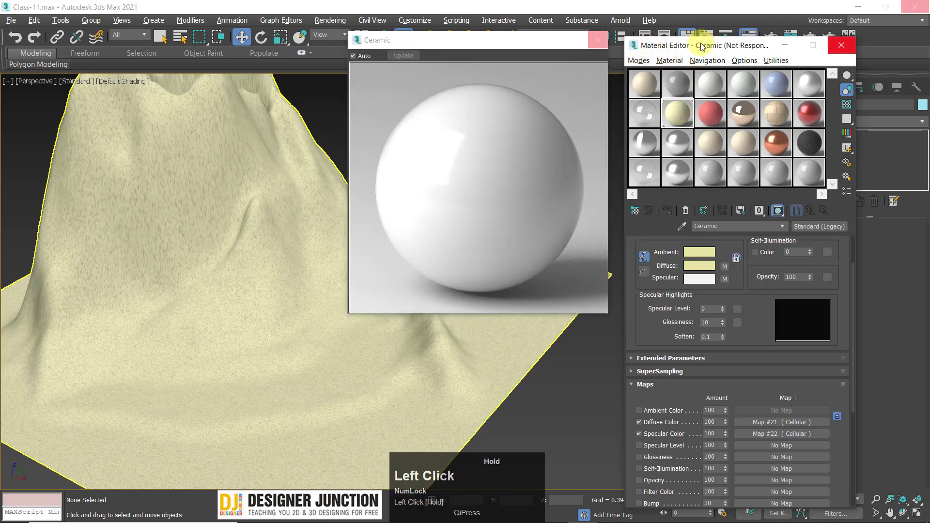
left_click_drag(647, 48, 646, 34)
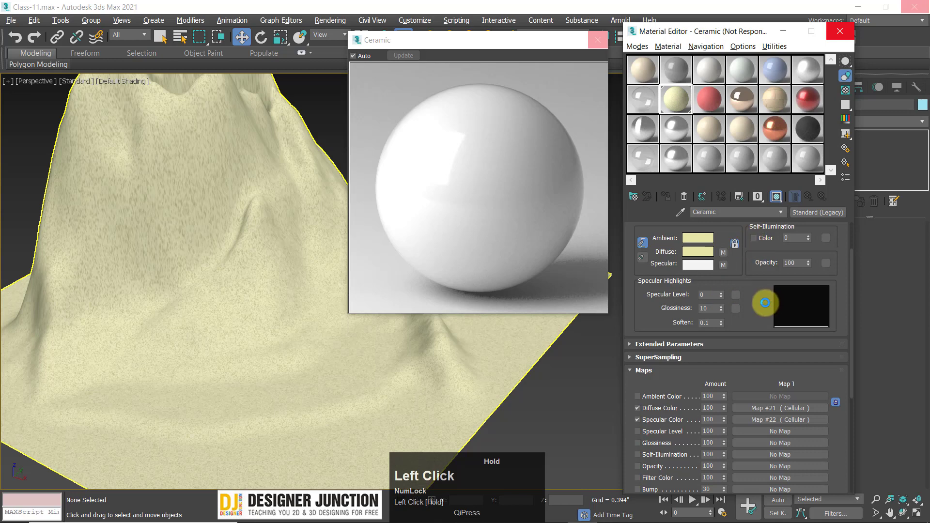
scroll(737, 334, "down", 3)
left_click(749, 355)
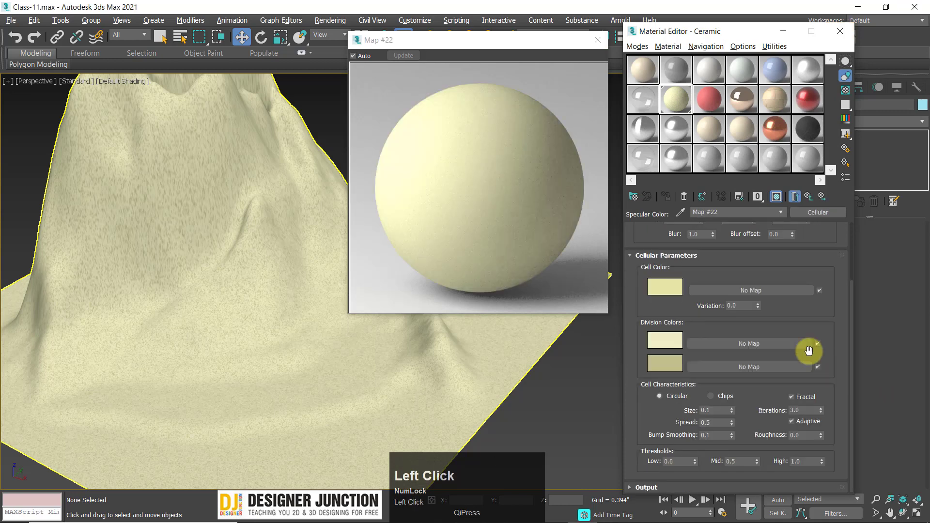
left_click(796, 196)
right_click(791, 394)
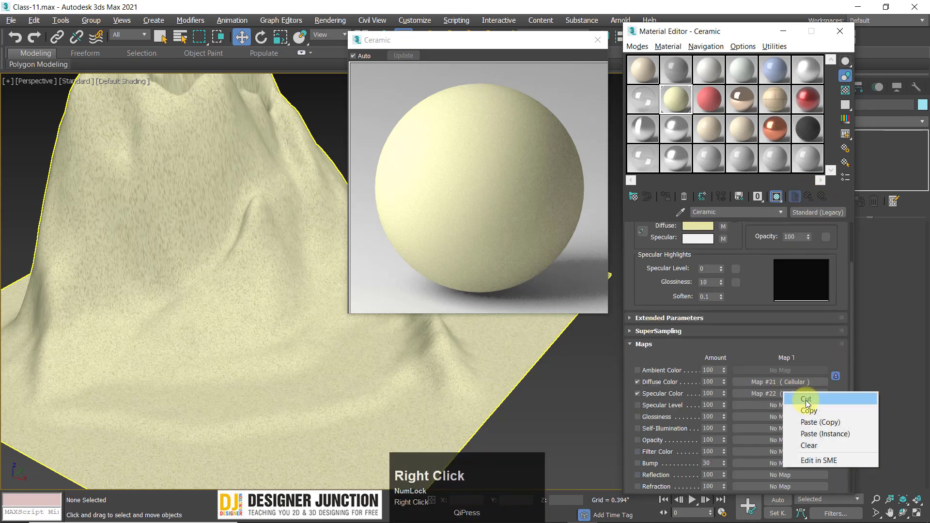
left_click(818, 446)
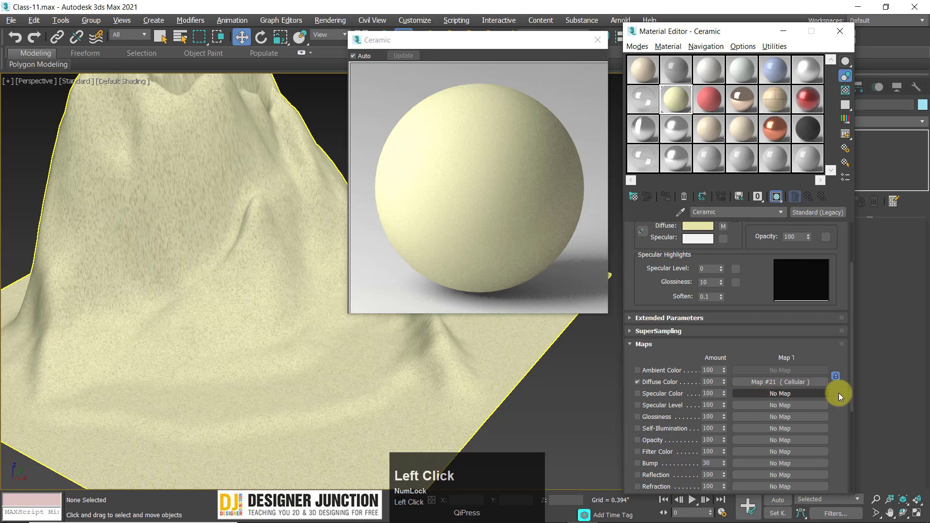
Assign a new Cellular map to the Specular Color slot
left_click(775, 394)
left_click(259, 232)
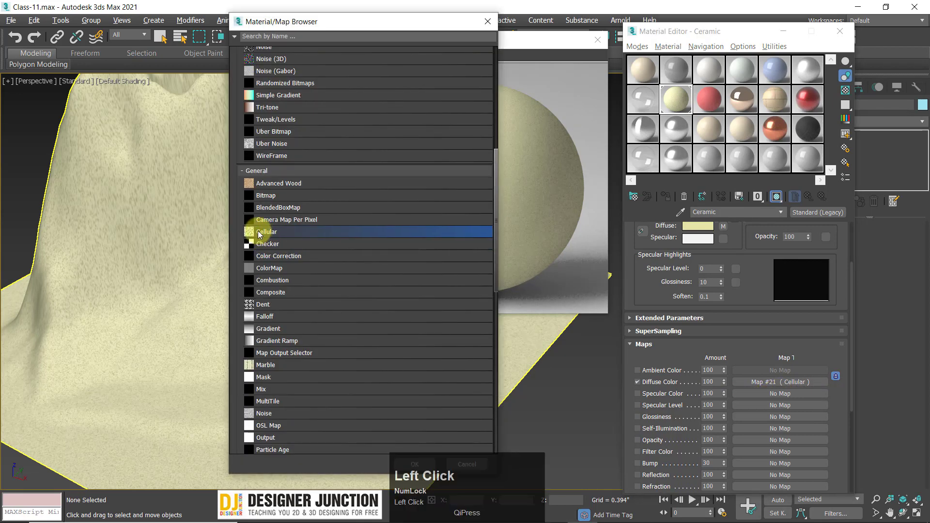
double_click(259, 232)
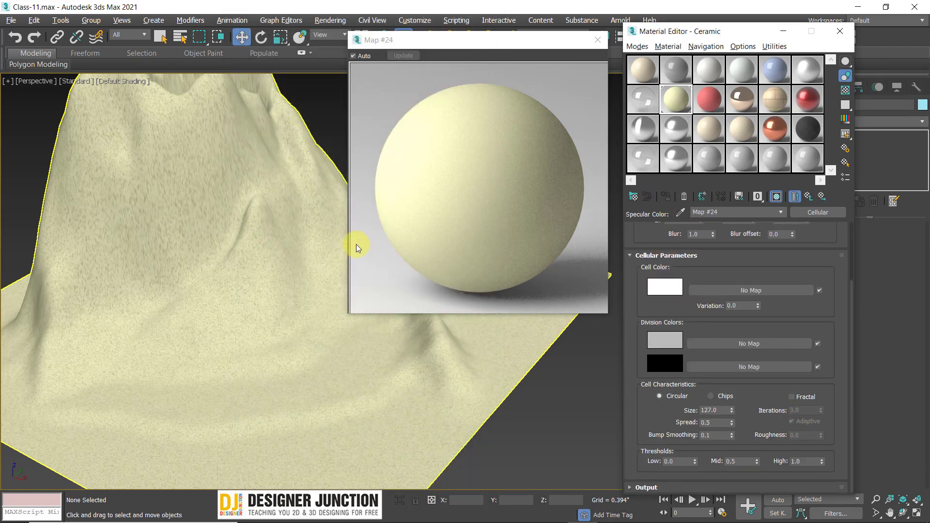
Set the specular map's cell color to black and its second division color to white
scroll(761, 278, "up", 1)
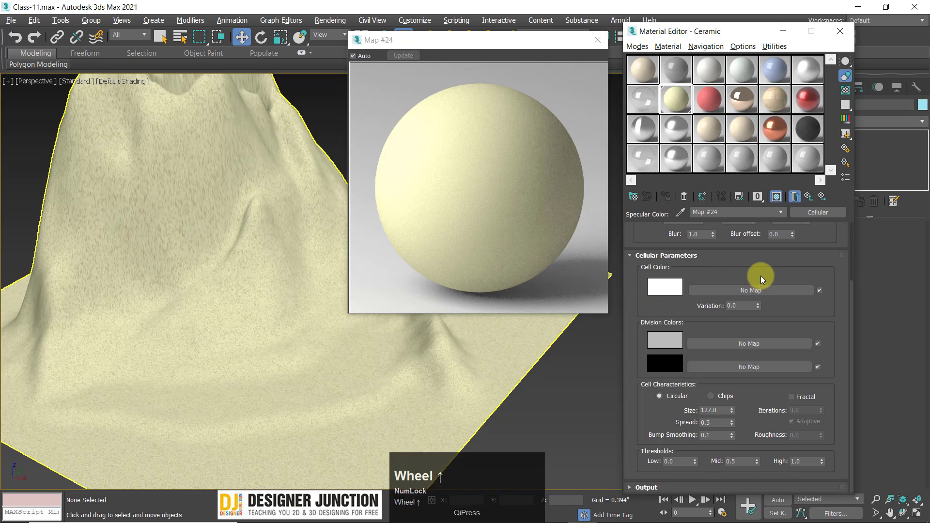
left_click(669, 361)
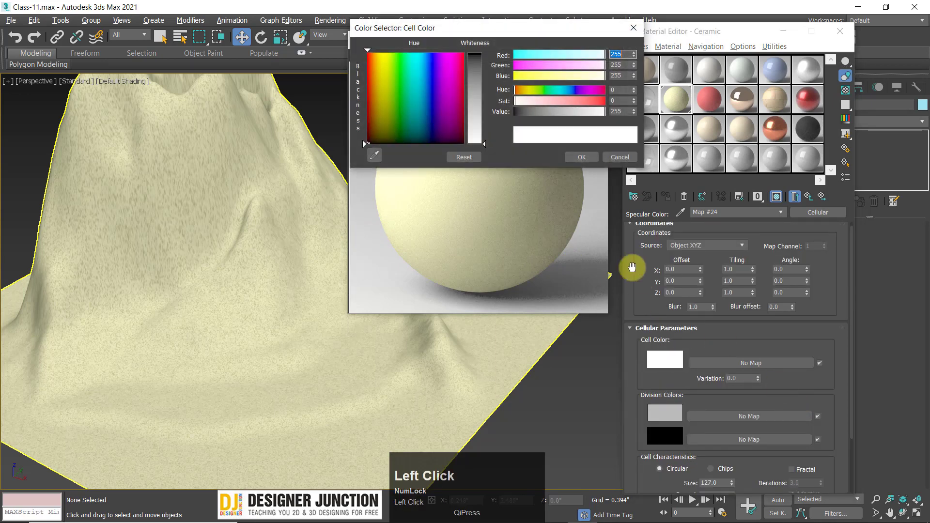
left_click(483, 53)
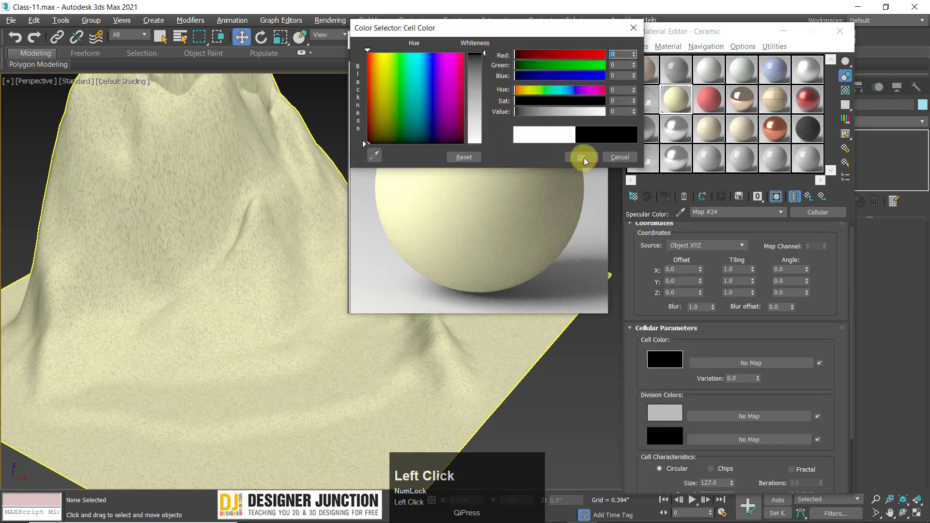
left_click(667, 439)
left_click(478, 137)
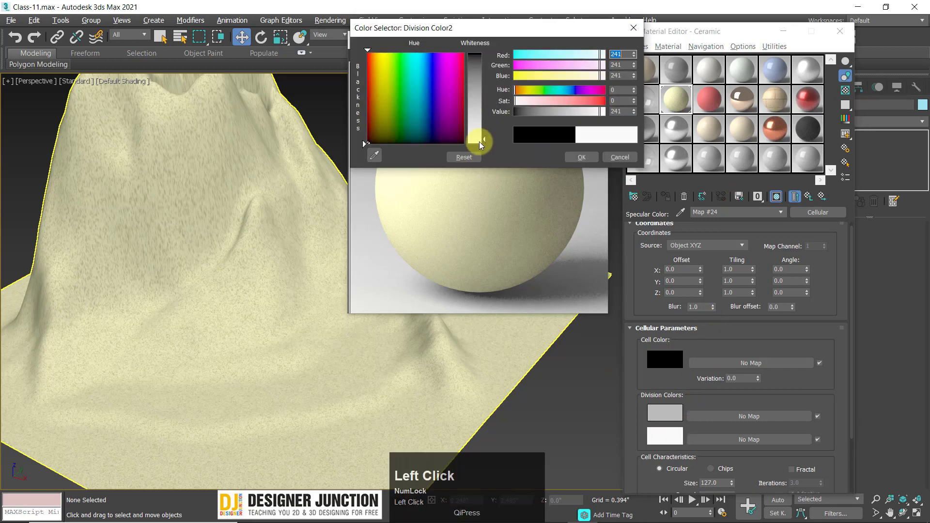
left_click(581, 157)
scroll(703, 315, "down", 3)
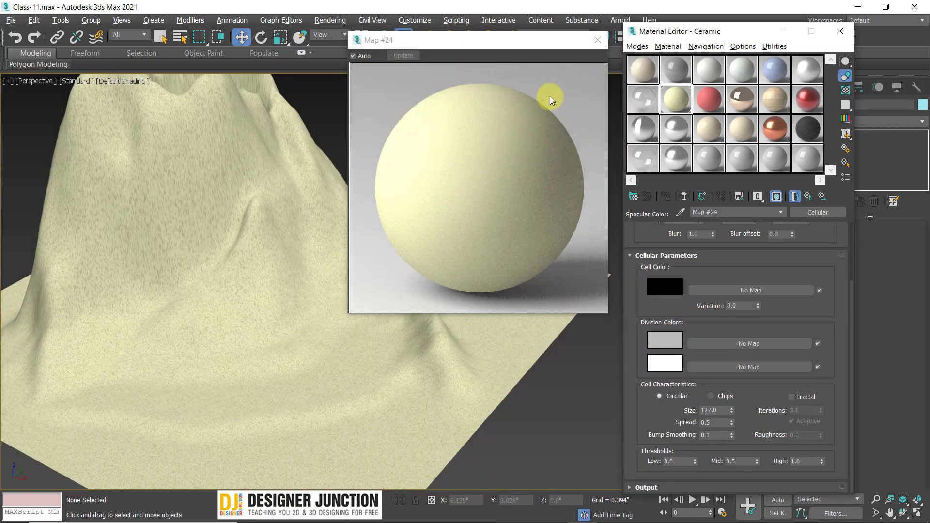
Darken the specular map's first division color to value 4 and move the magnified preview clear of the Material Editor
left_click(665, 339)
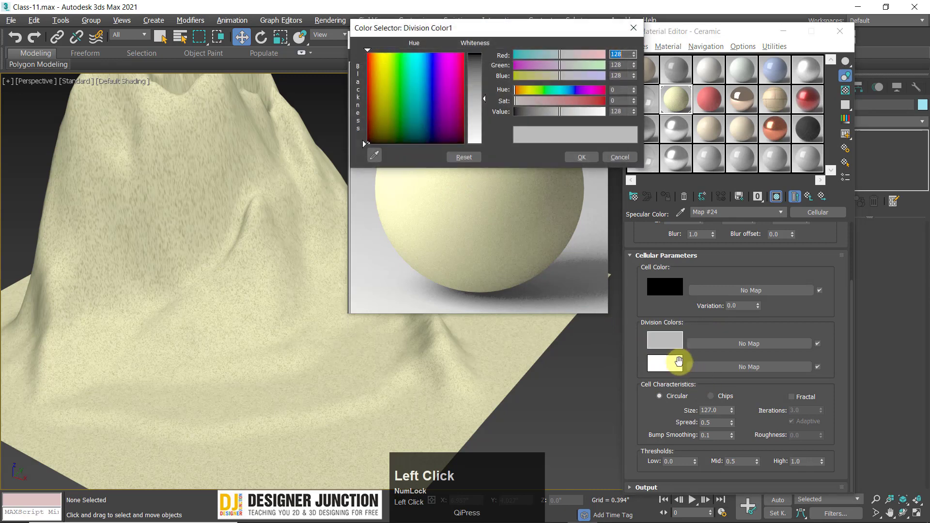
left_click(480, 54)
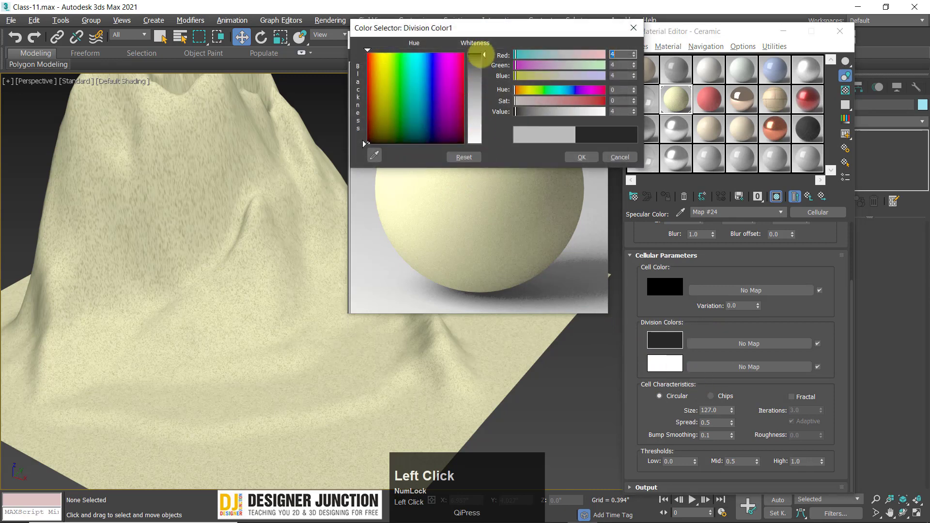
left_click(581, 157)
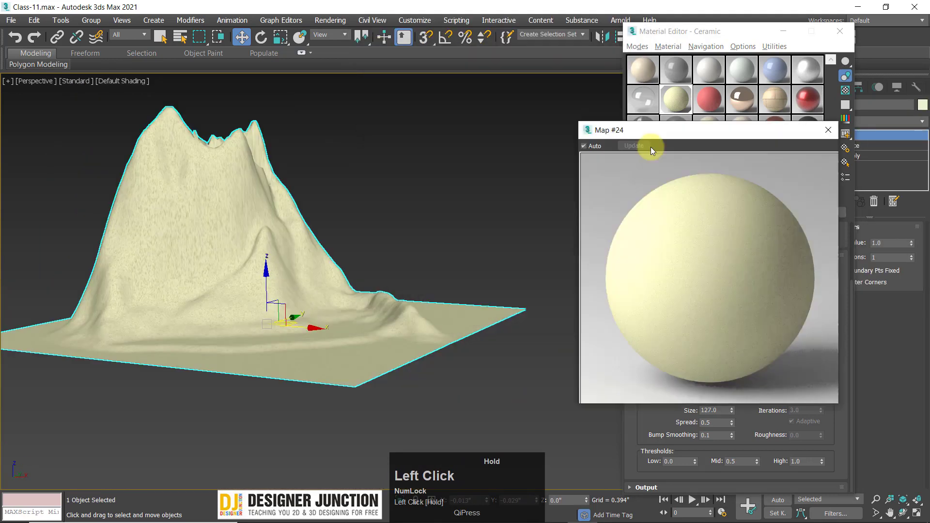
left_click_drag(613, 131, 395, 42)
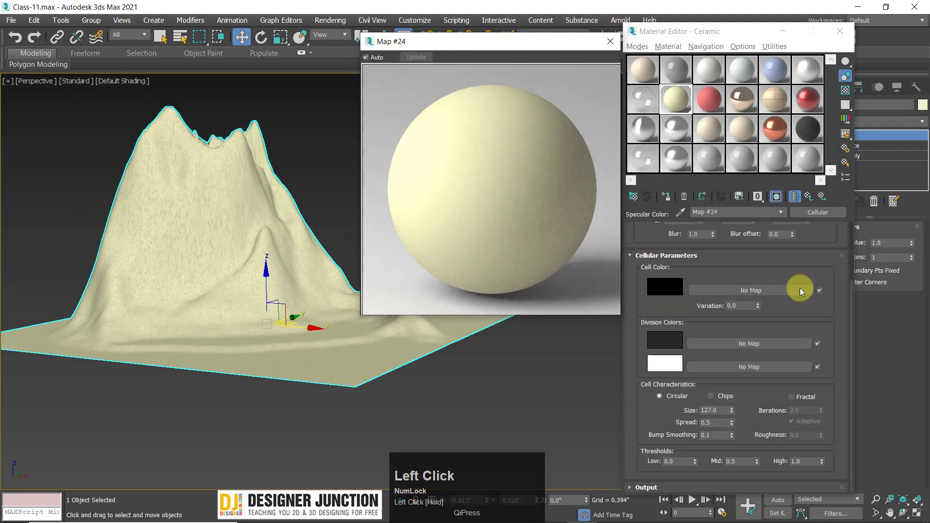
left_click_drag(780, 272, 780, 307)
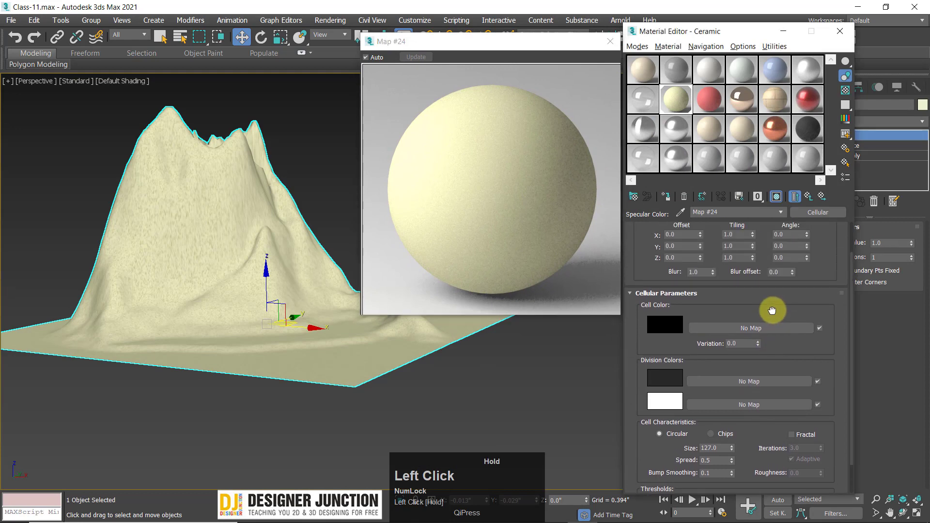
Set the specular Cellular map's cell size to 1.0 and return to the parent Ceramic material
left_click(716, 450)
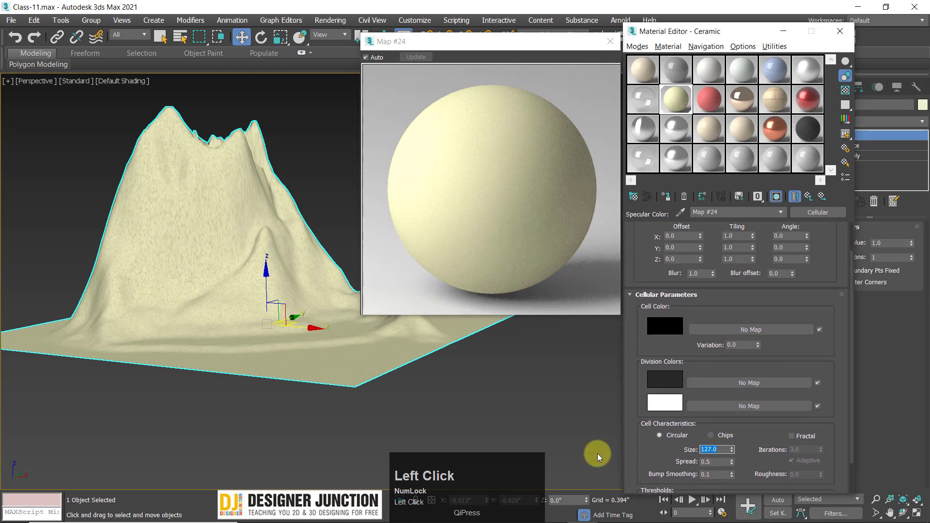
type("1")
middle_click_drag(597, 453, 223, 274, "alt")
left_click(777, 277)
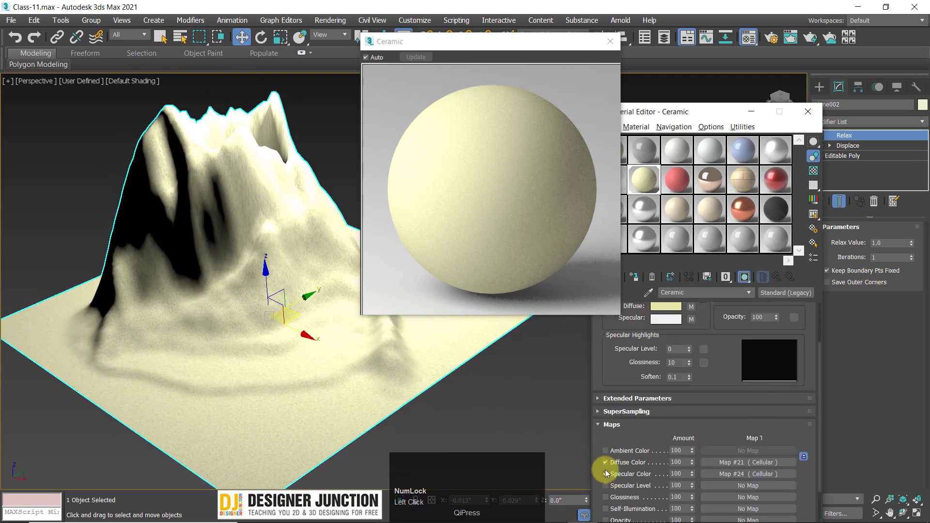
Toggle the Specular Color map off and back on to compare its effect on the terrain
left_click(606, 474)
left_click(606, 474)
middle_click_drag(328, 173, 302, 265, "alt")
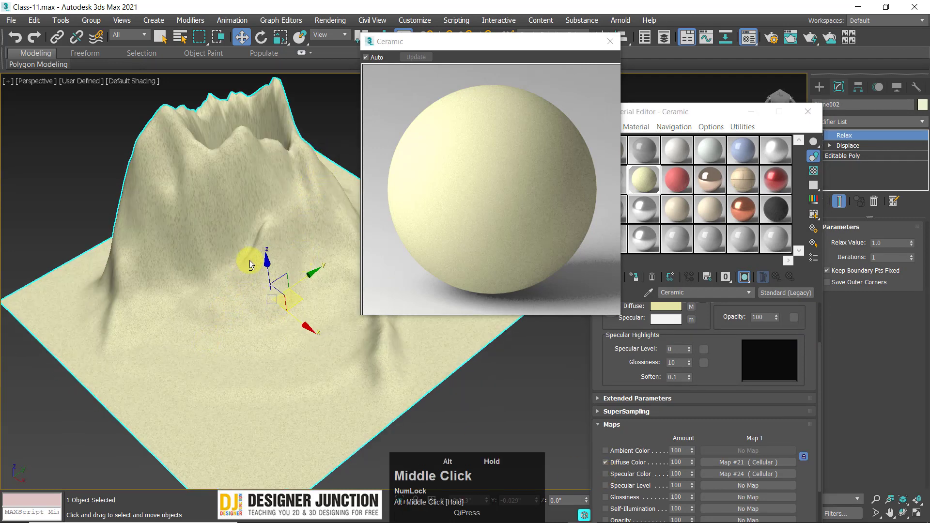
middle_click_drag(145, 141, 370, 374, "alt")
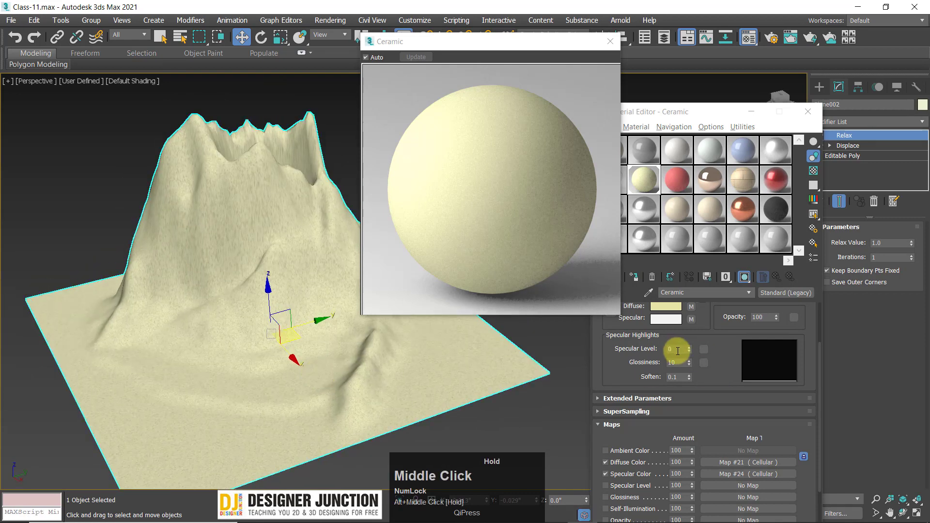
Set the material's Specular Level to 91 and Glossiness to 47
mouse_move(693, 360)
left_mouse_down()
mouse_move(696, 304)
mouse_move(692, 371)
left_mouse_up()
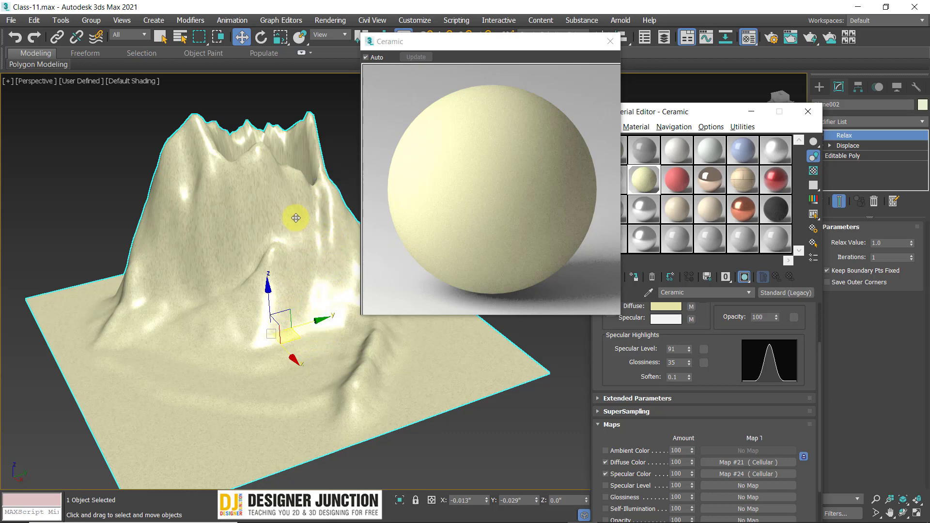
mouse_move(296, 219)
middle_mouse_down("alt")
mouse_move(308, 198)
mouse_move(347, 177)
mouse_move(272, 234)
mouse_move(297, 213)
middle_mouse_up("alt")
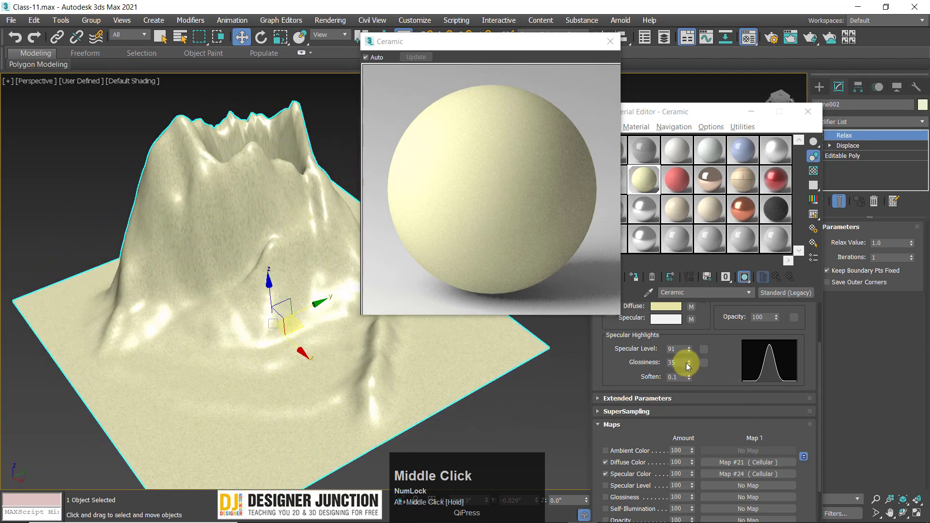
left_click_drag(688, 363, 691, 373)
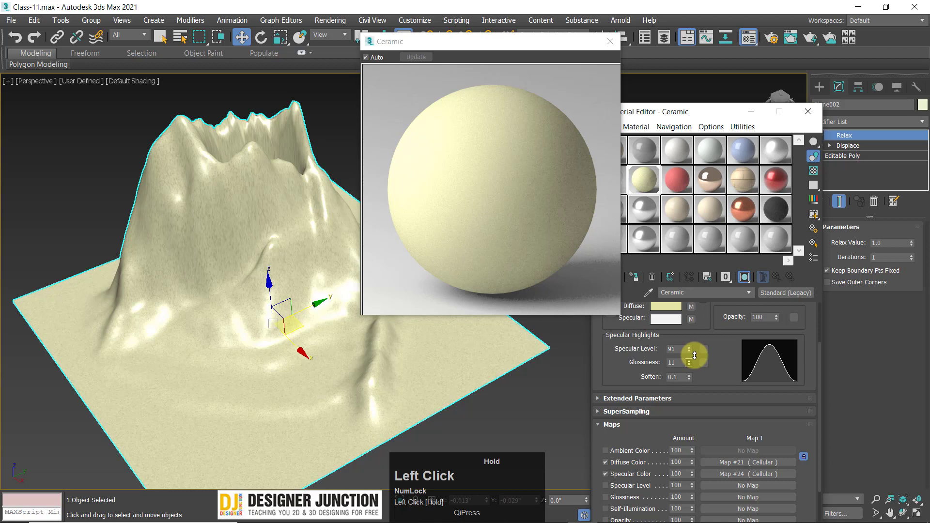
left_click_drag(694, 357, 694, 339)
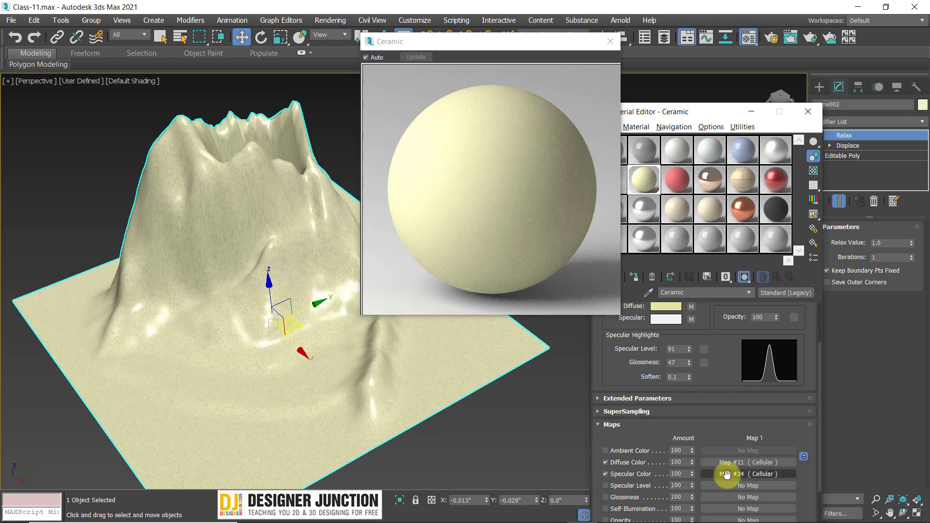
Enable Fractal on the Specular Color map, set its cell size to 0.1, and deselect the terrain
left_click(728, 475)
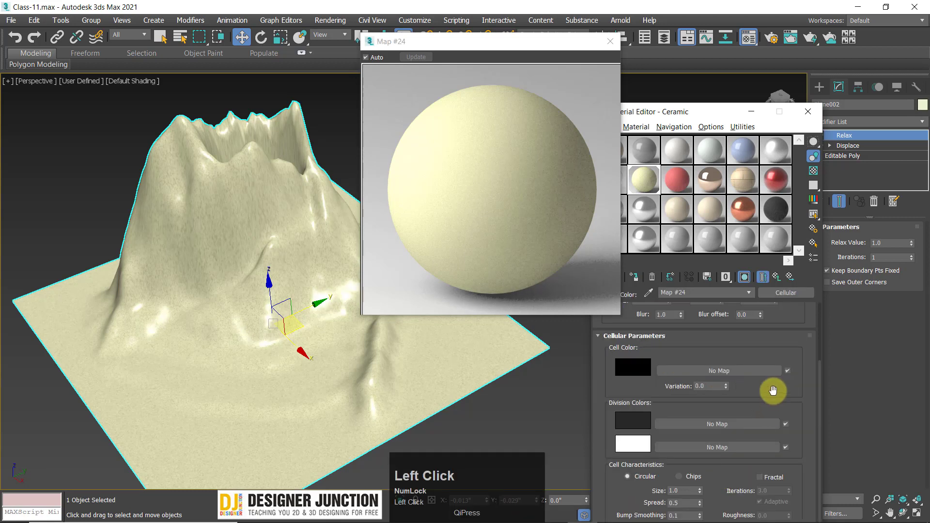
left_click_drag(802, 469, 756, 279)
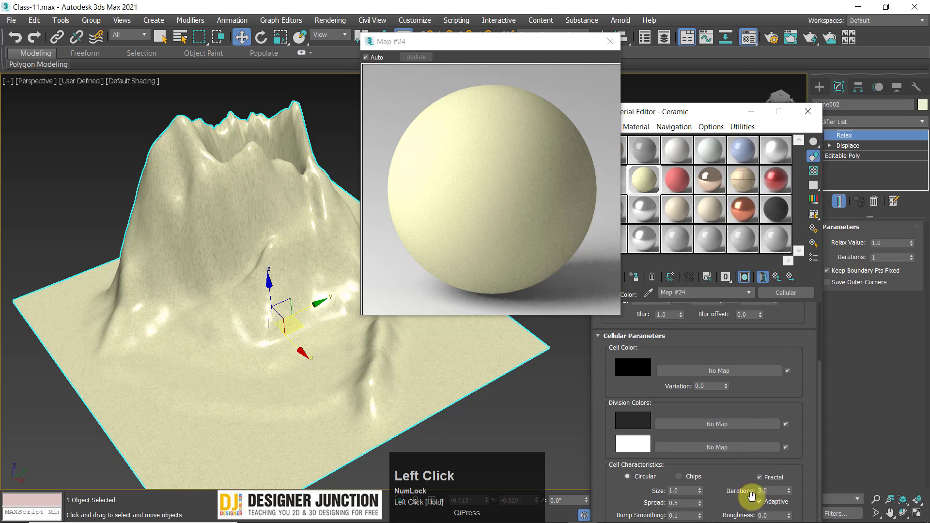
double_click(686, 491)
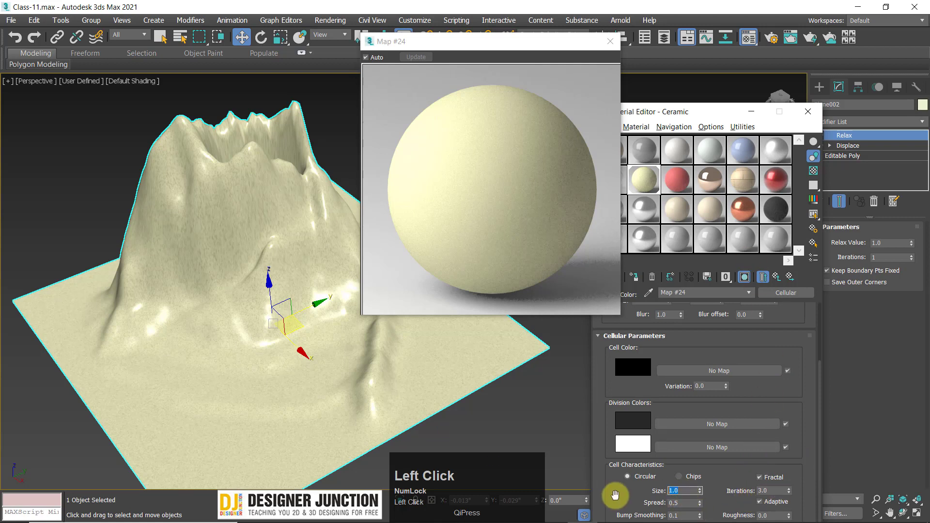
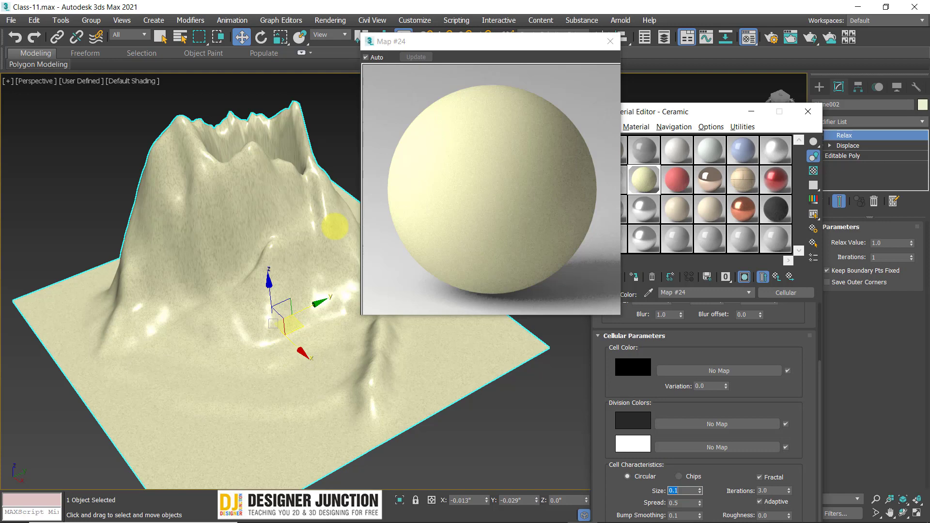
middle_click_drag(335, 227, 329, 169, "alt")
left_click(330, 168)
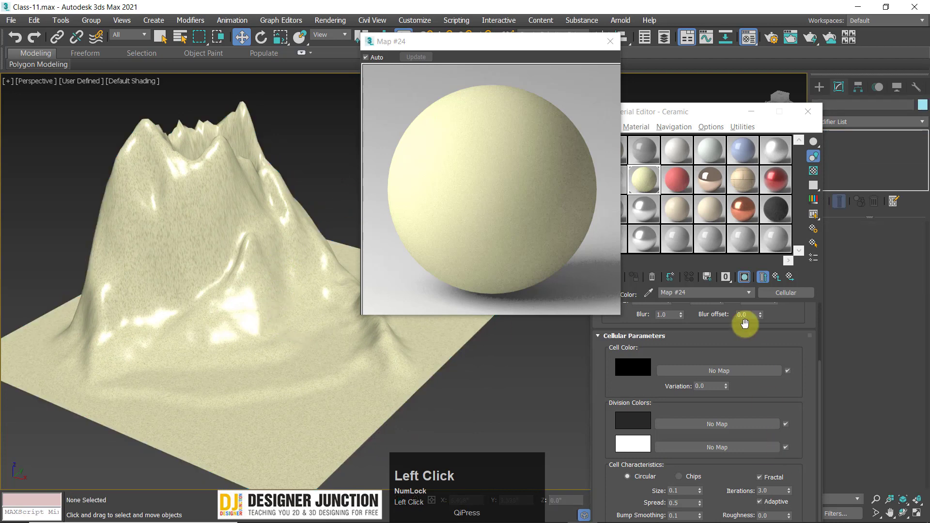
Return to the Ceramic material and assign a Cellular map to its Bump slot
left_click(793, 410)
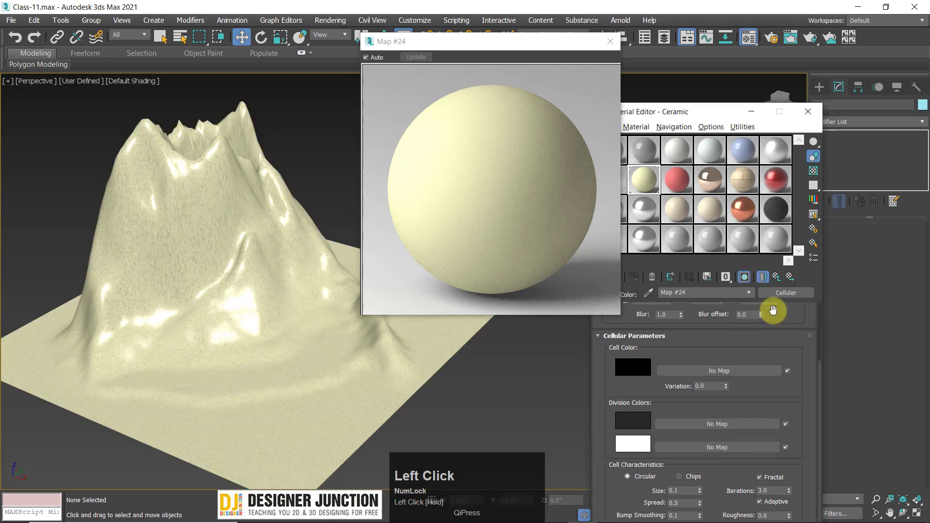
left_click(777, 276)
scroll(731, 469, "down", 5)
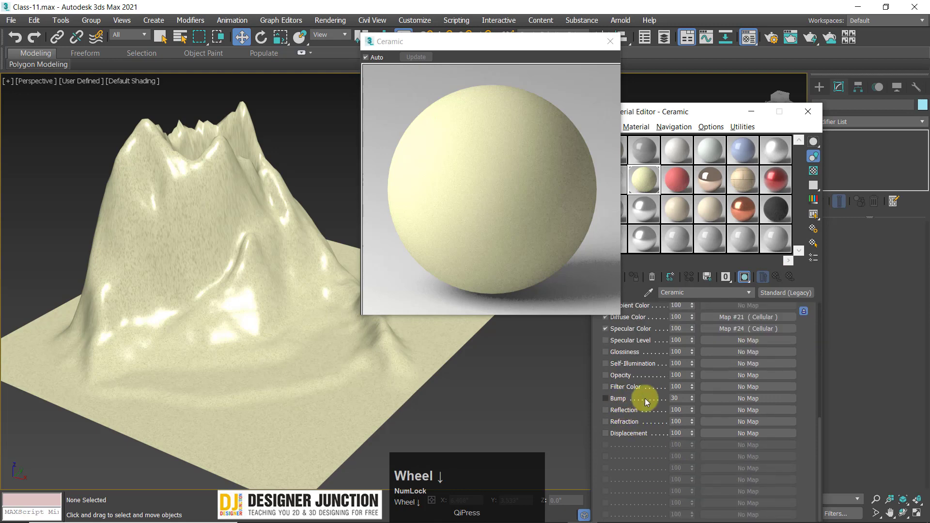
left_click(742, 398)
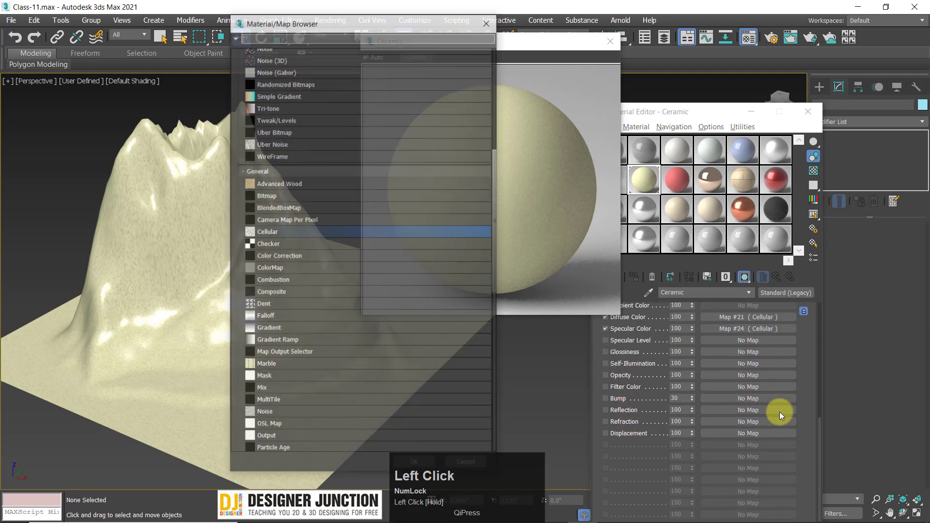
double_click(266, 232)
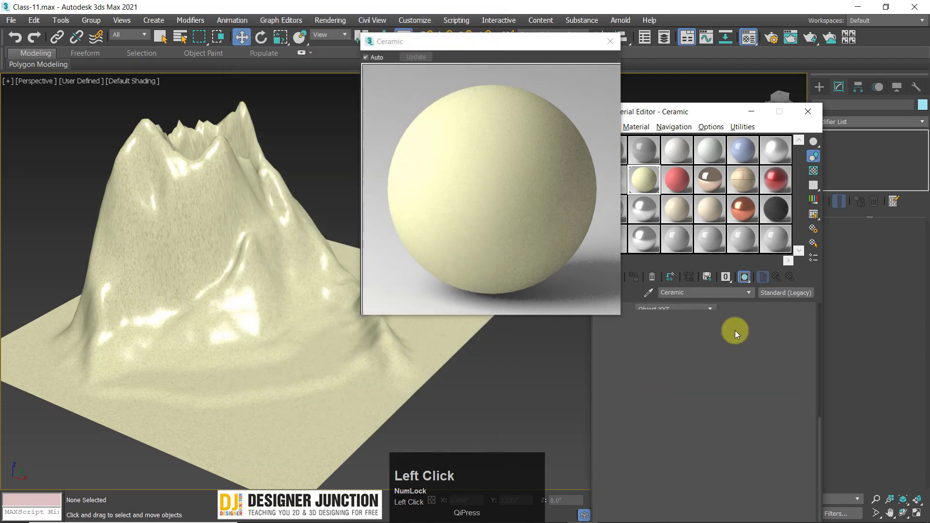
Set the bump map's cell size to 1.0 and its cell color to gray with value 49
scroll(735, 380, "down", 5)
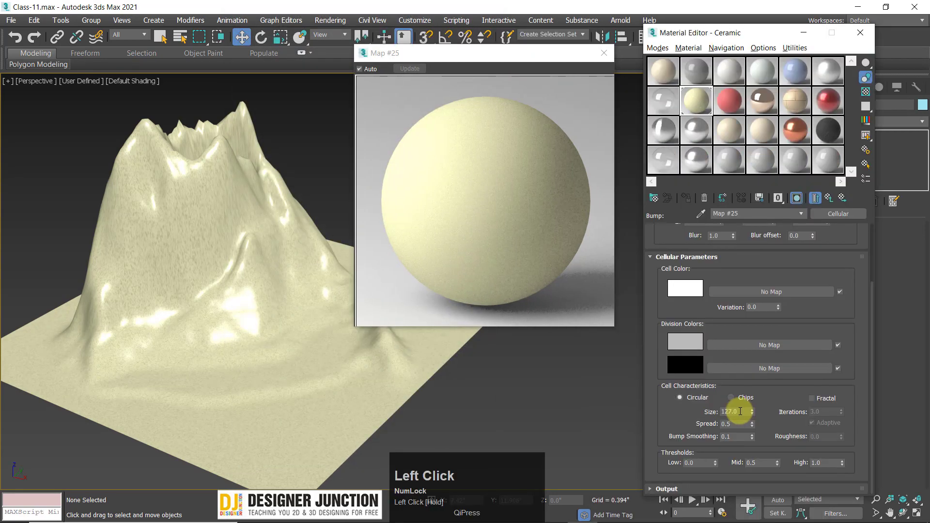
left_click_drag(737, 412, 631, 415)
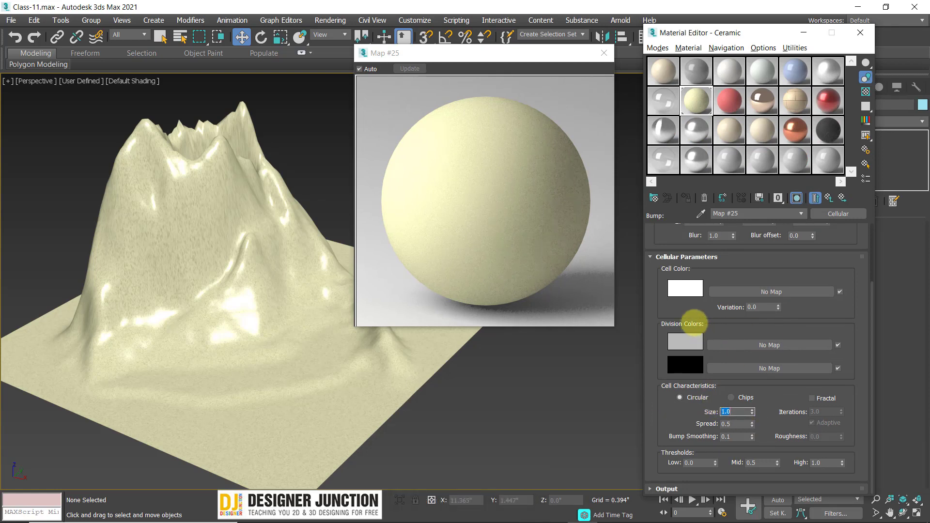
left_click(674, 300)
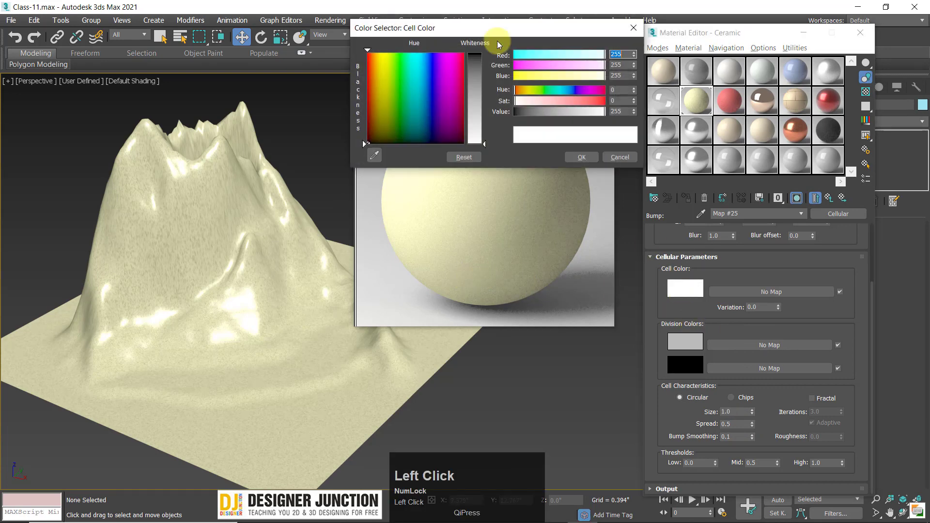
left_click(484, 70)
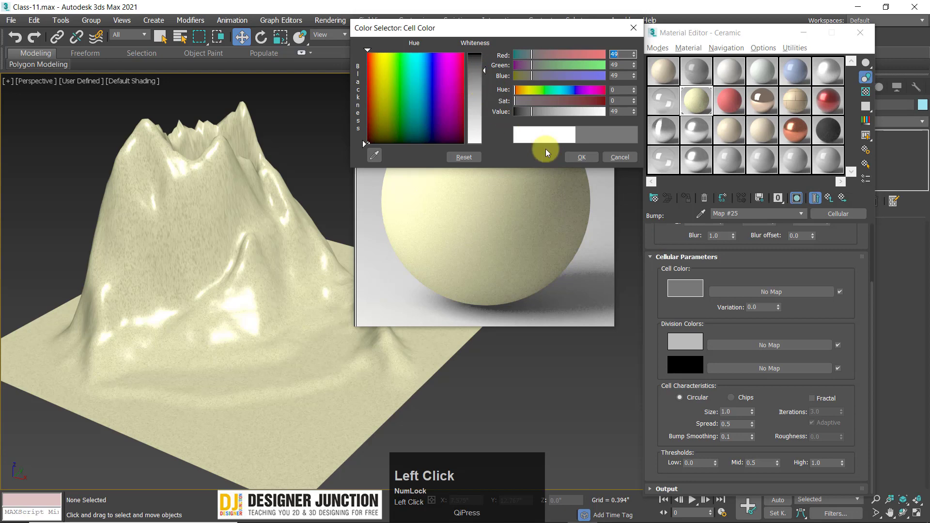
left_click(579, 158)
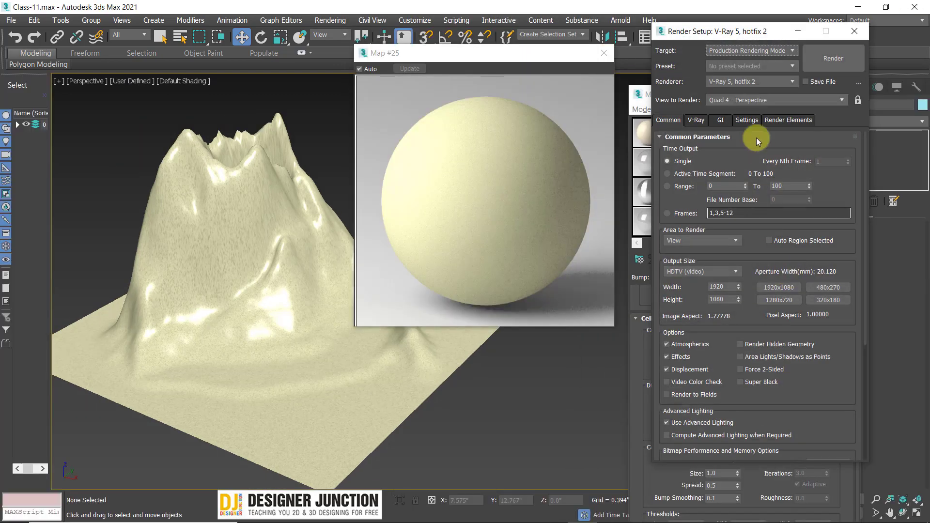
Switch the renderer to Scanline Renderer and close the Render Setup dialog
left_click(740, 82)
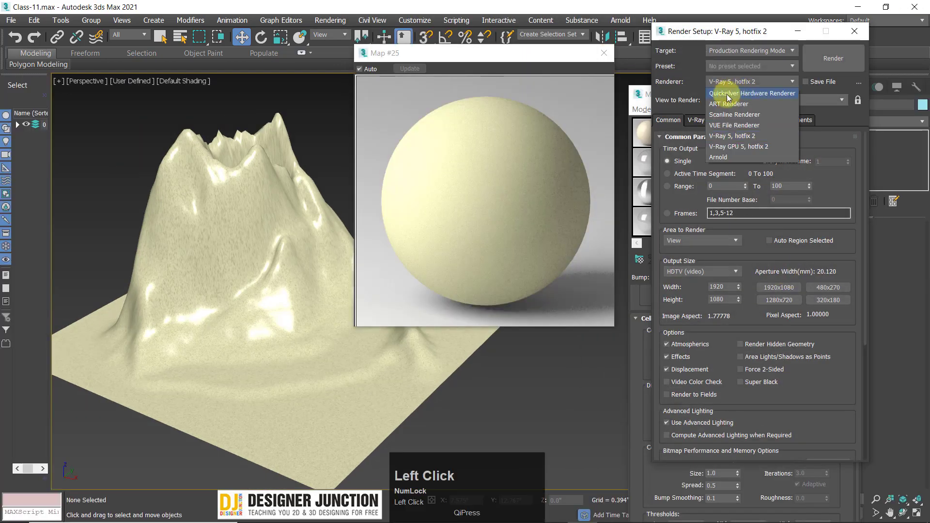
left_click(726, 114)
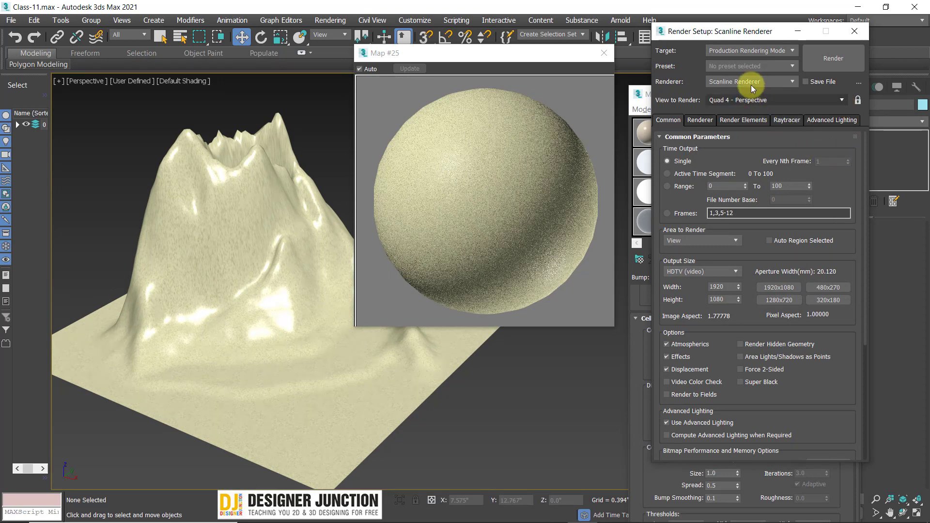
left_click(746, 81)
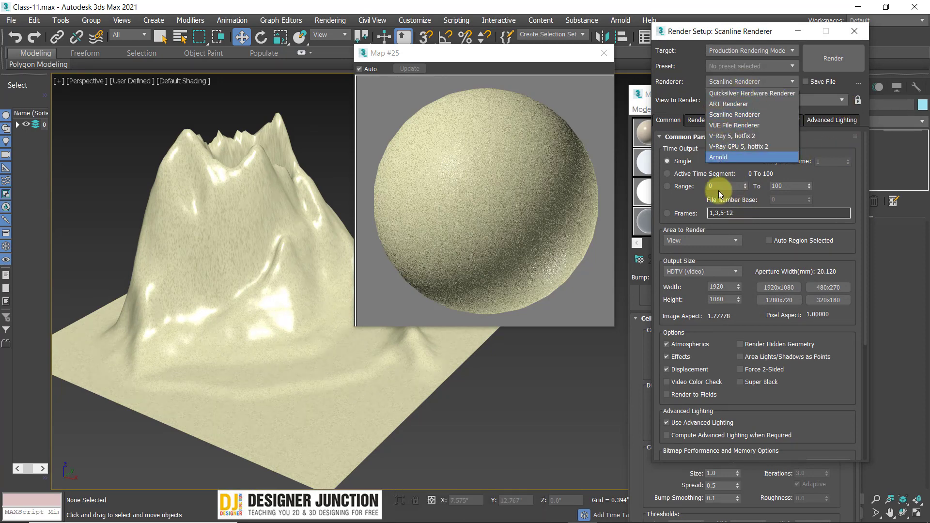
left_click(721, 115)
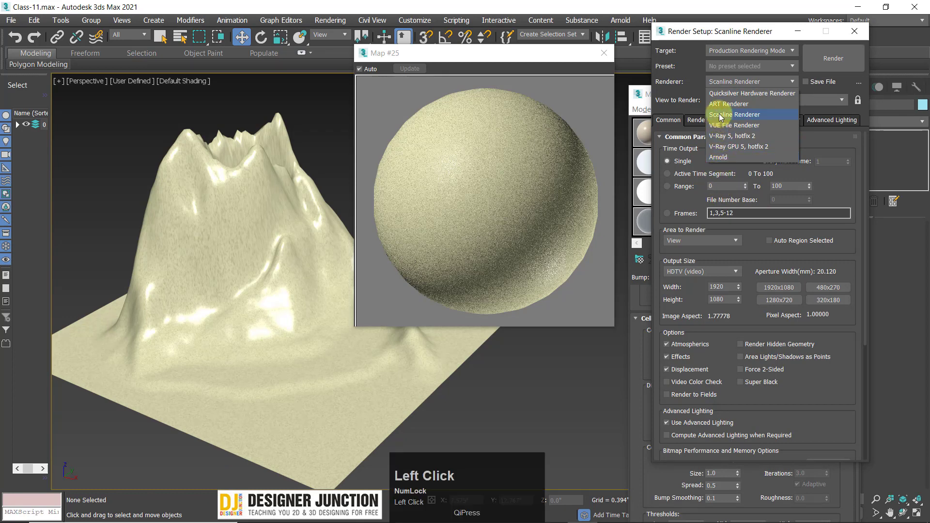
left_click(856, 32)
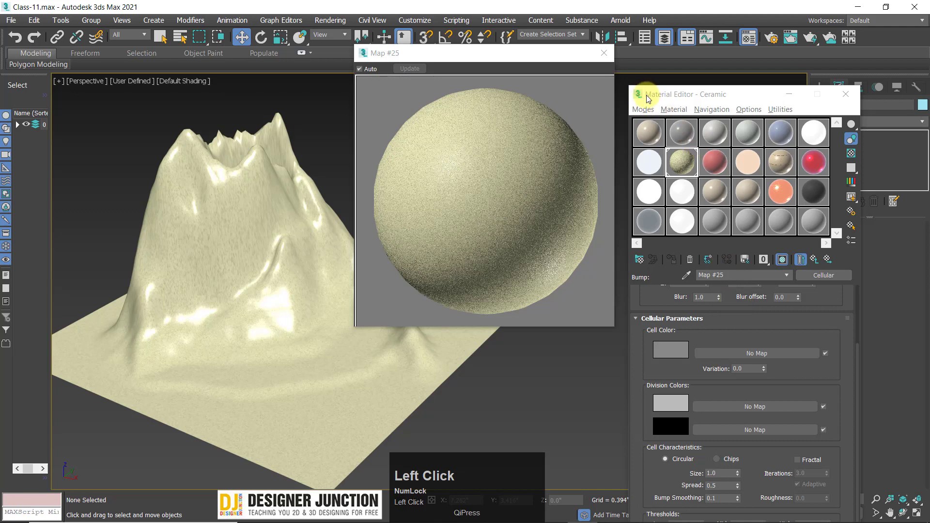
Undock and close the Scene Explorer, and move the Material Editor and magnified preview to uncover the terrain
left_click_drag(646, 98, 683, 28)
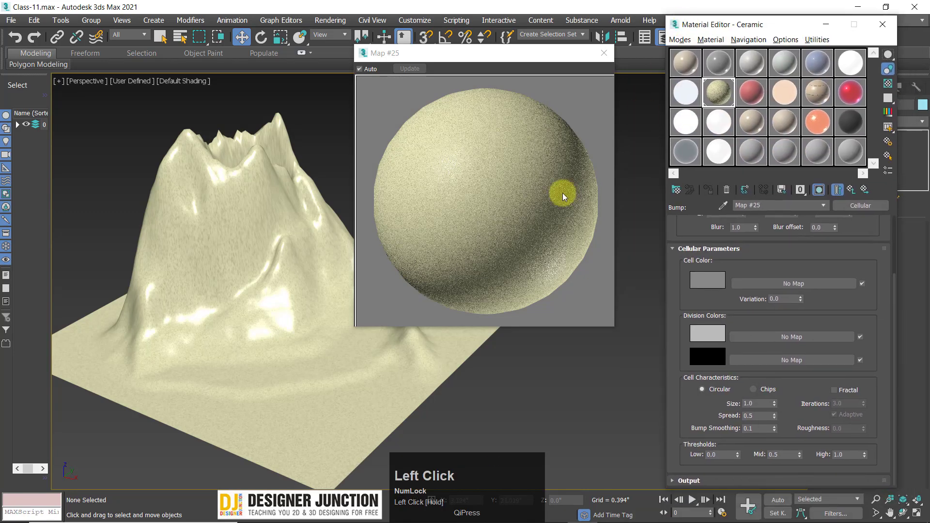
left_click(309, 130)
left_click(64, 79)
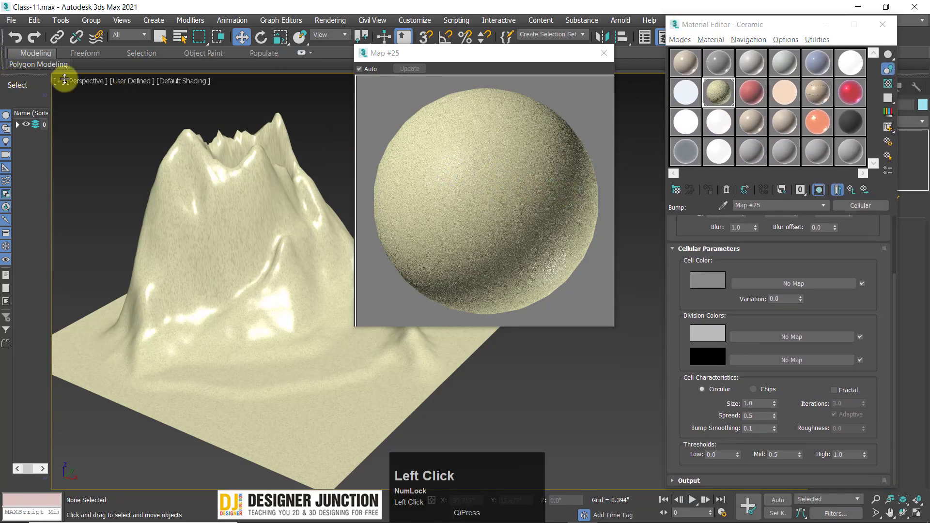
left_click_drag(65, 79, 230, 102)
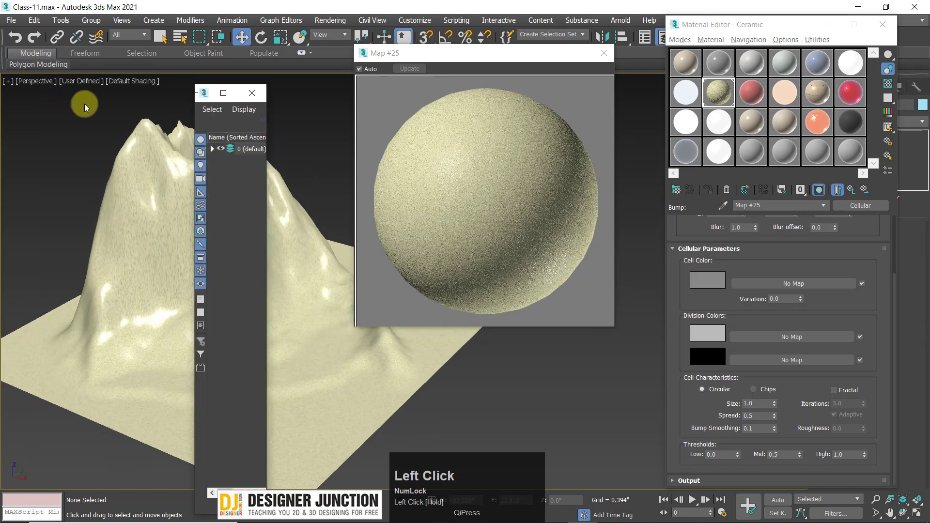
left_click(258, 98)
left_click_drag(365, 55, 400, 72)
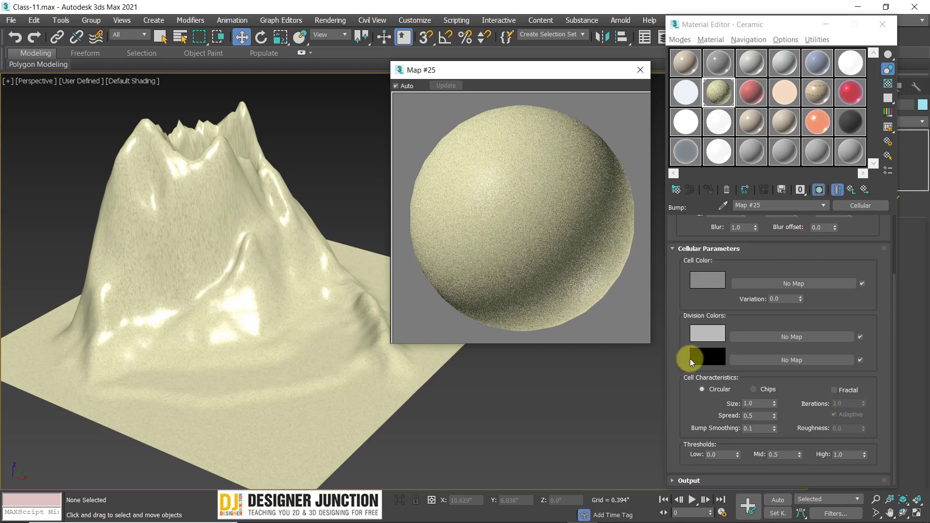
Set the bump map's second division color to gray with value 114 and enlarge the magnified material preview
left_click_drag(835, 328, 833, 231)
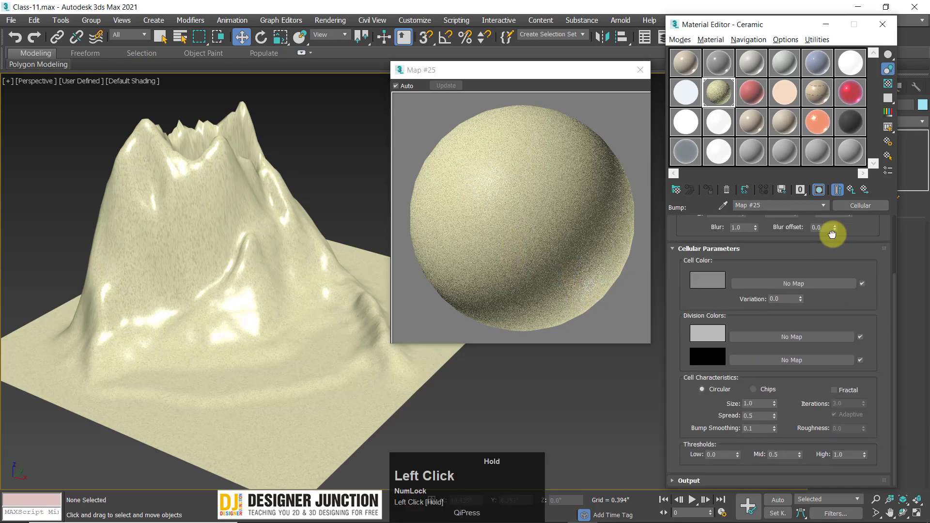
scroll(830, 370, "down", 2)
scroll(797, 367, "up", 3)
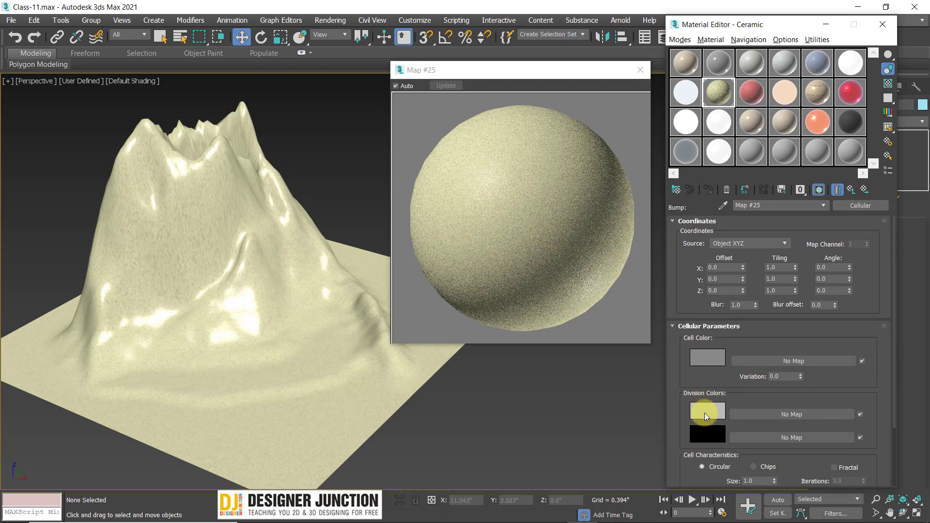
left_click(703, 442)
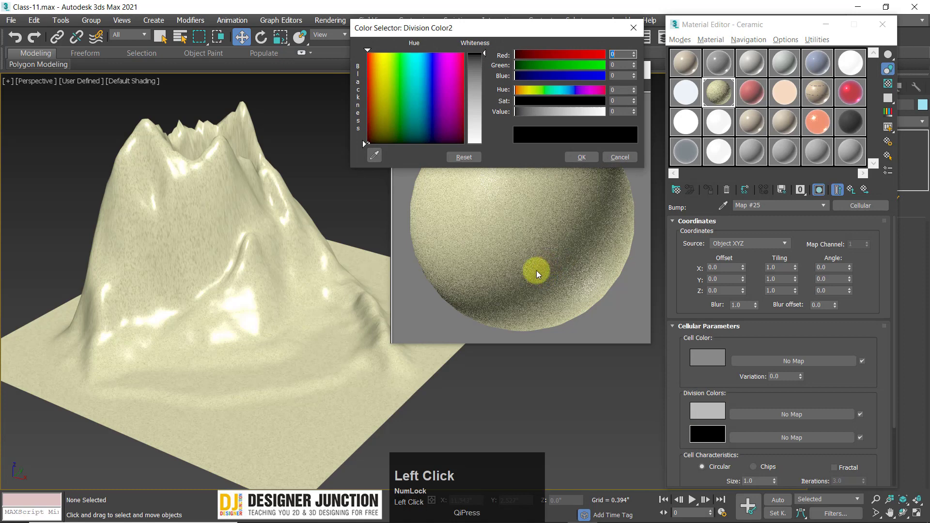
left_click(394, 340)
left_click_drag(393, 343, 304, 439)
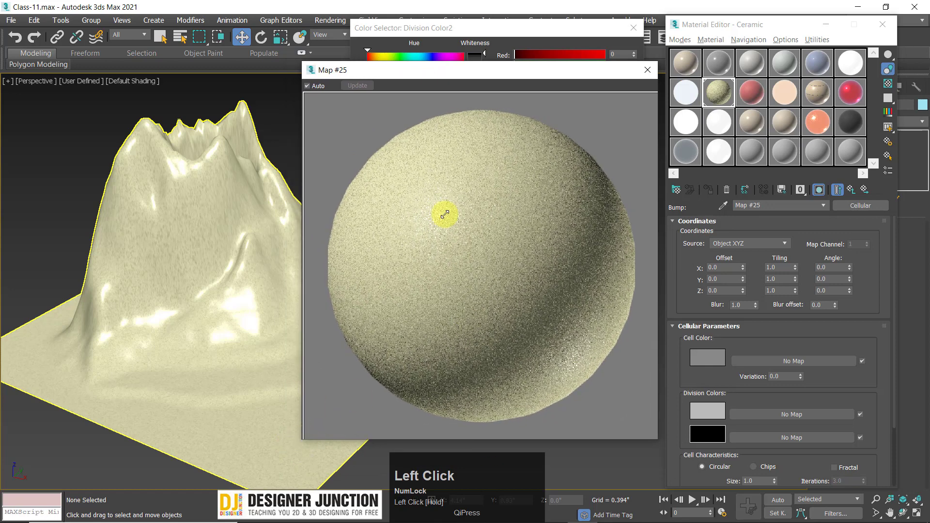
middle_click_drag(193, 222, 129, 210)
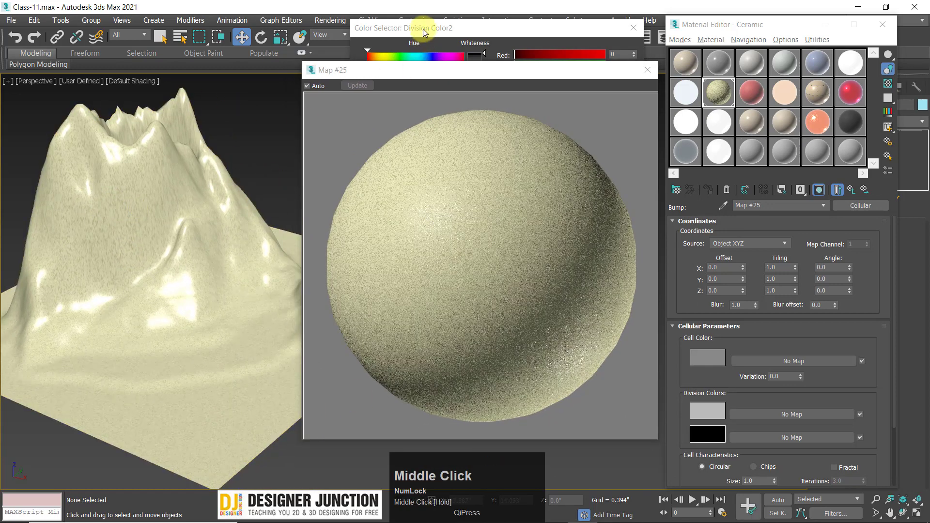
left_click_drag(423, 28, 366, 27)
mouse_move(425, 79)
left_mouse_down()
mouse_move(425, 120)
mouse_move(423, 92)
left_mouse_up()
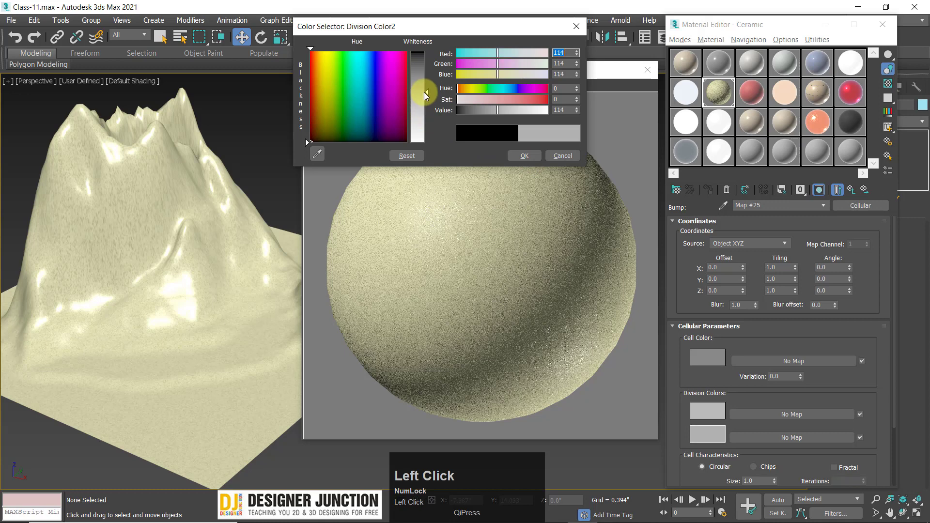
left_click(524, 155)
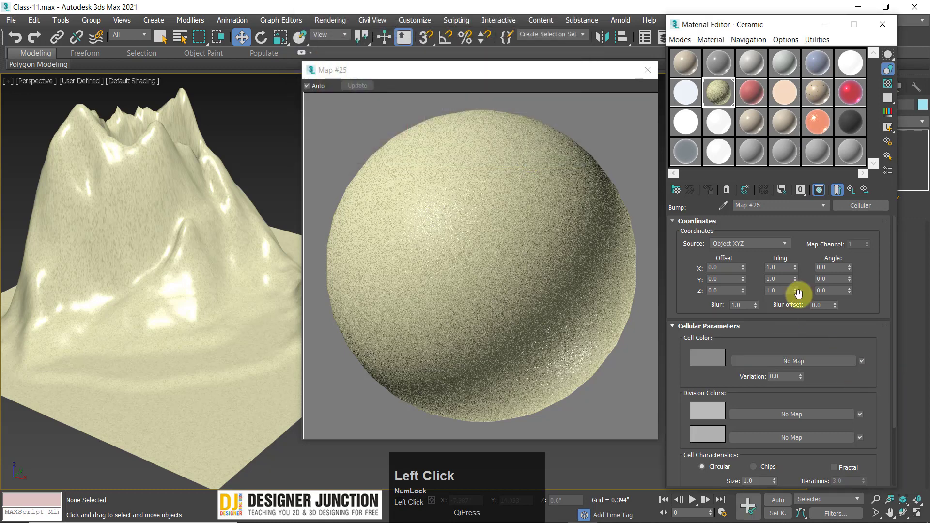
Enter a cell size of 0.1 in the Specular Color Cellular map and return to the Ceramic material
left_click(851, 190)
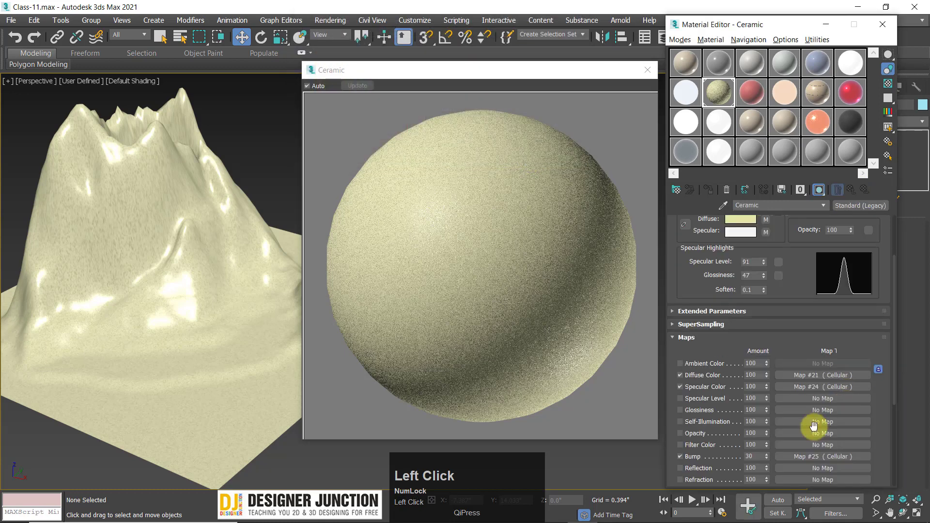
left_click(798, 387)
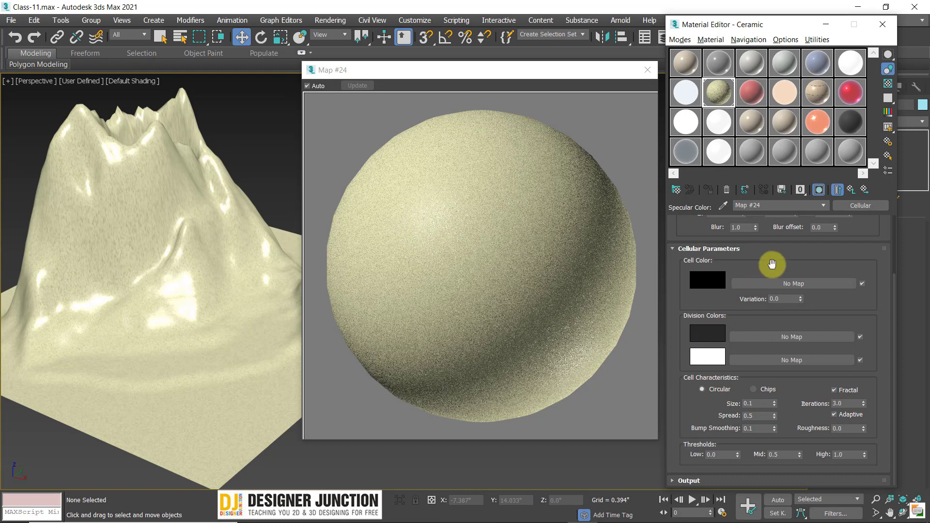
left_click_drag(772, 263, 760, 282)
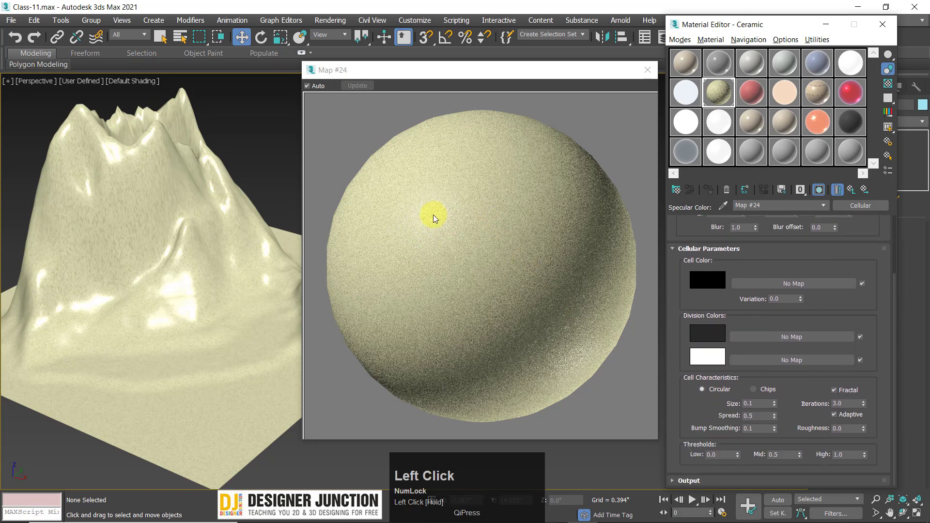
scroll(756, 443, "down", 2)
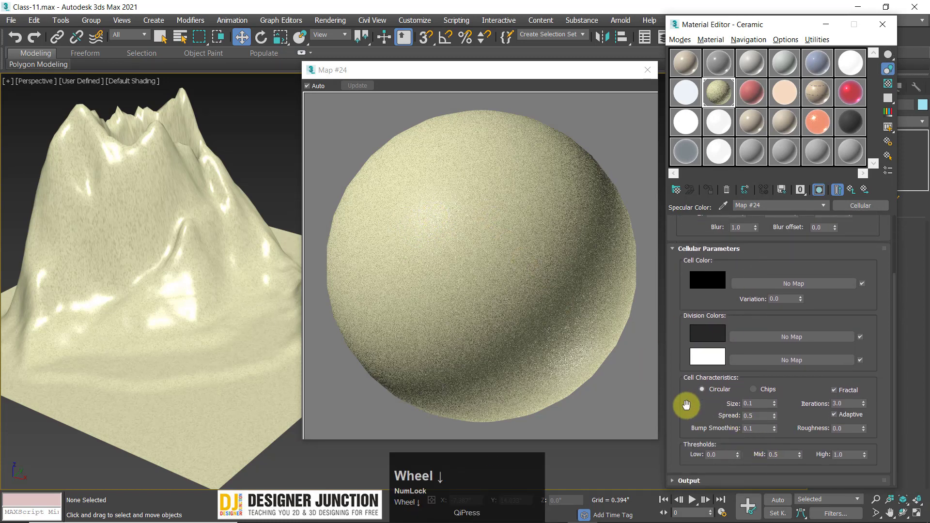
left_click_drag(698, 416, 721, 407)
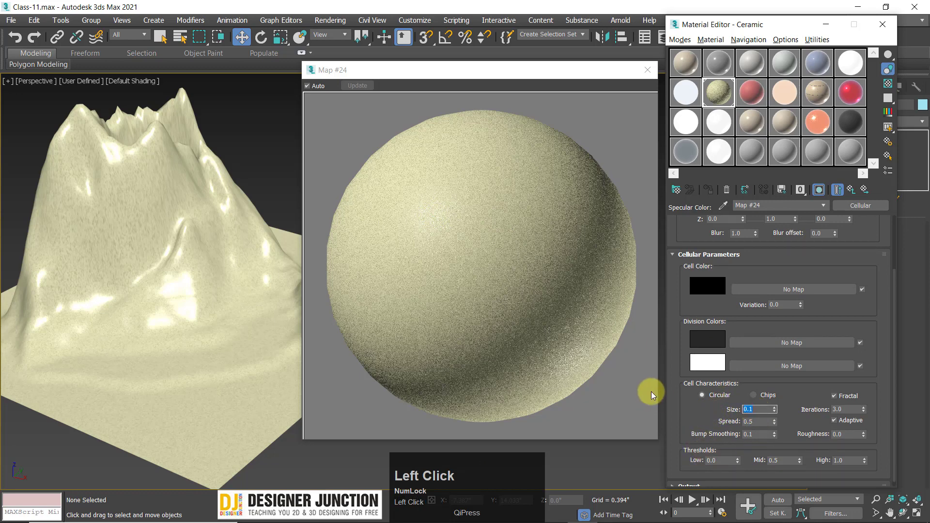
type("1")
key("Return")
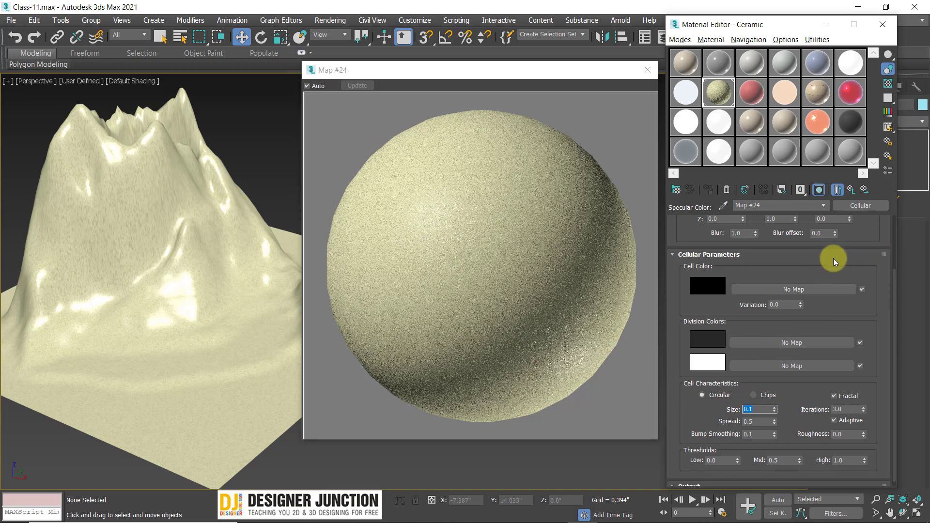
left_click(853, 188)
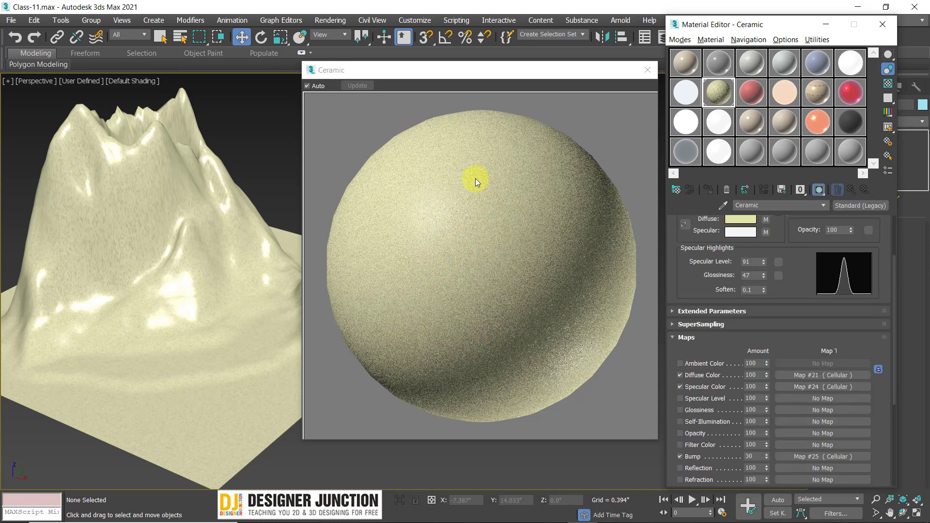
Open the Diffuse Color Cellular map of the Ceramic material and set its cell size to 0.05
left_click_drag(322, 75, 321, 58)
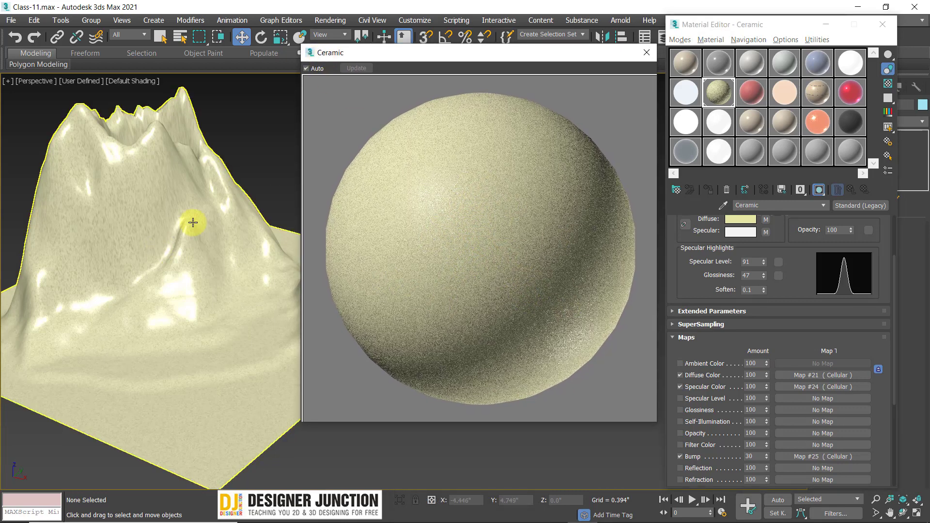
middle_click_drag(191, 222, 179, 315, "alt")
scroll(115, 401, "up", 3)
scroll(115, 401, "down", 3)
scroll(179, 316, "up", 3)
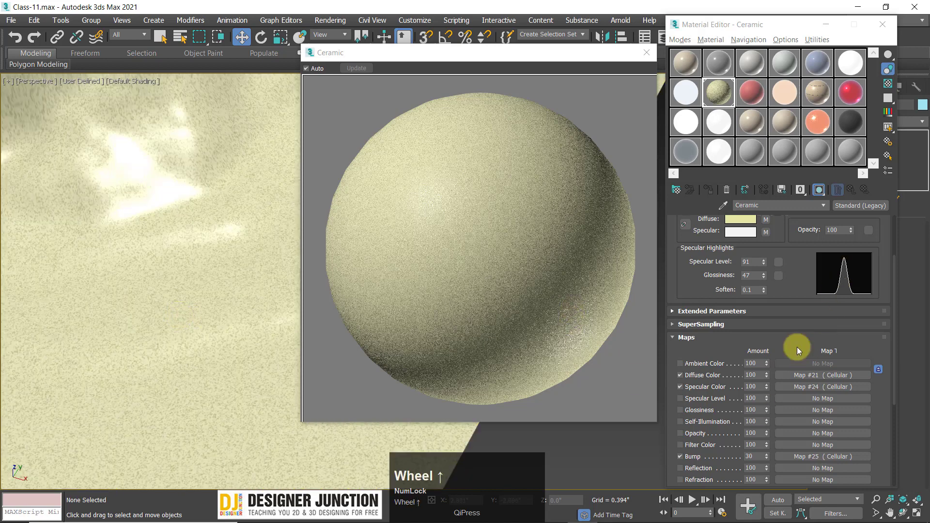
left_click_drag(800, 295, 767, 300)
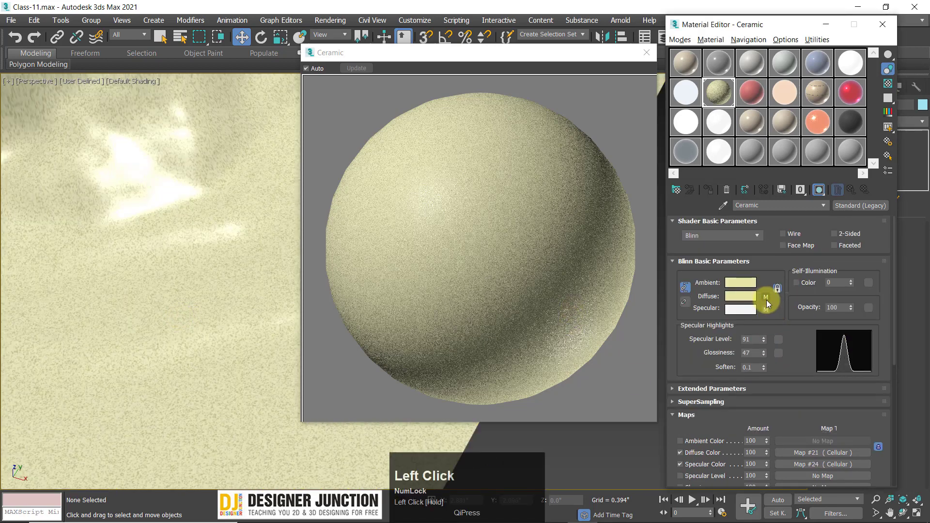
left_click(766, 297)
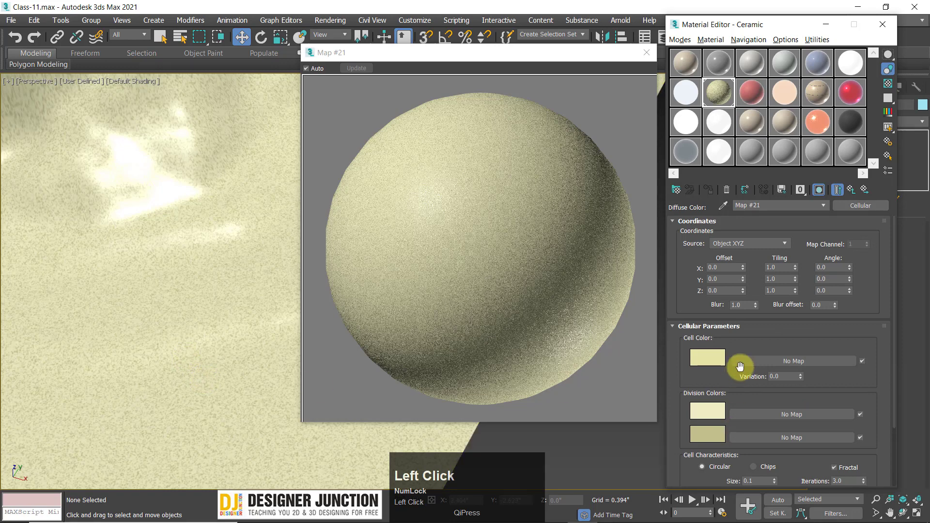
left_click_drag(758, 336, 783, 347)
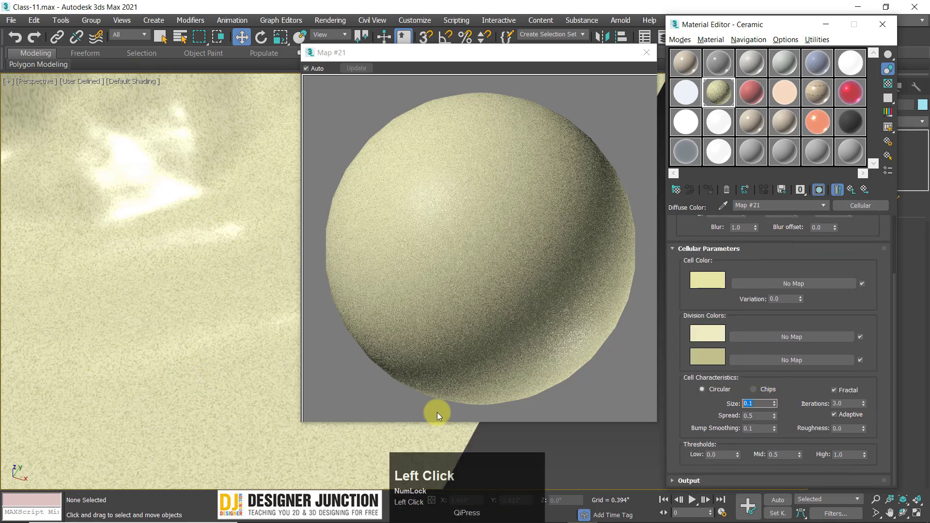
type("5")
key("Return")
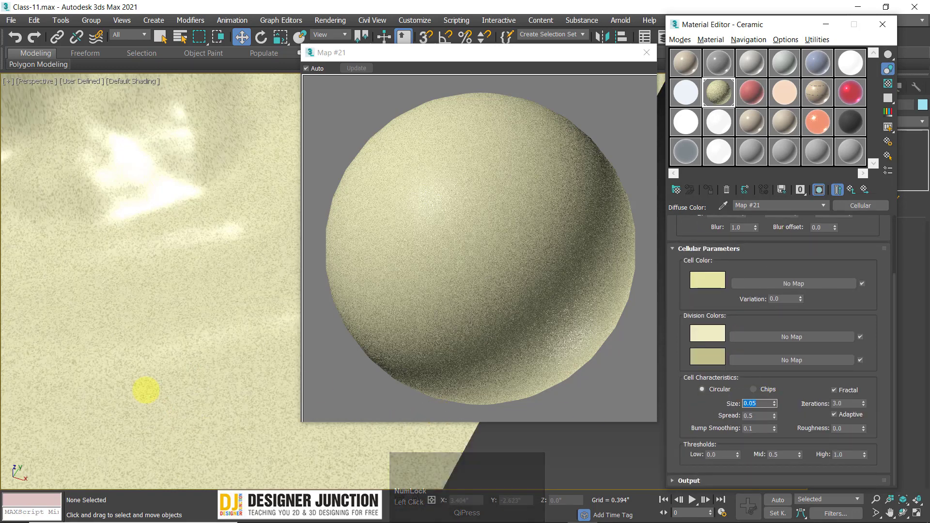
Check the grain on the terrain up close and set the diffuse map's cell size to 0.01
middle_click(125, 238)
scroll(118, 292, "down", 5)
middle_click_drag(118, 292, 124, 260, "alt")
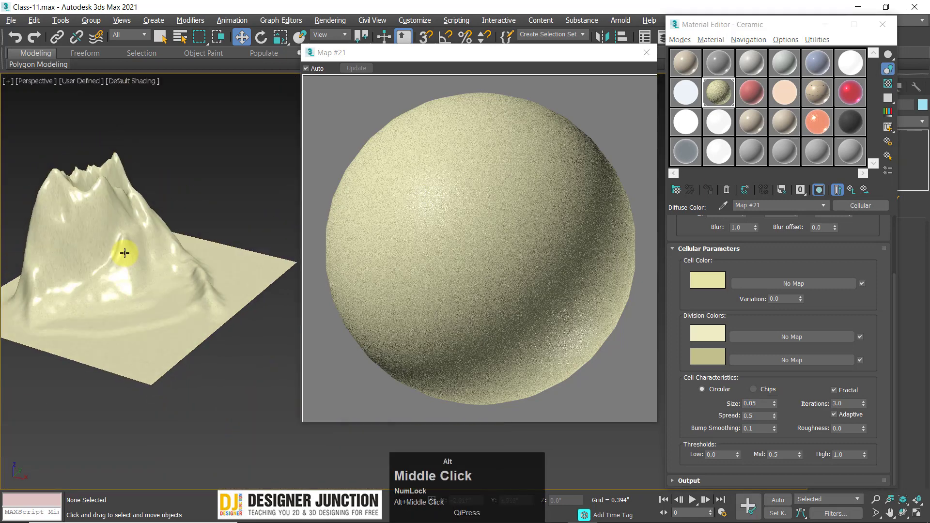
scroll(156, 314, "up", 2)
scroll(157, 314, "up", 4)
middle_click_drag(157, 313, 141, 329, "alt")
scroll(133, 345, "down", 5)
middle_click_drag(258, 278, 113, 320)
scroll(218, 332, "up", 3)
left_click(757, 403)
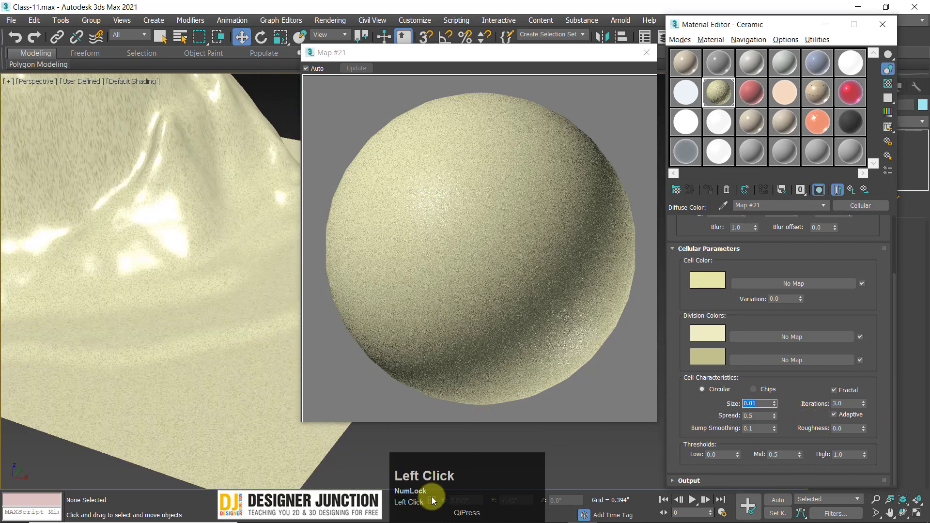
middle_click_drag(161, 359, 171, 294)
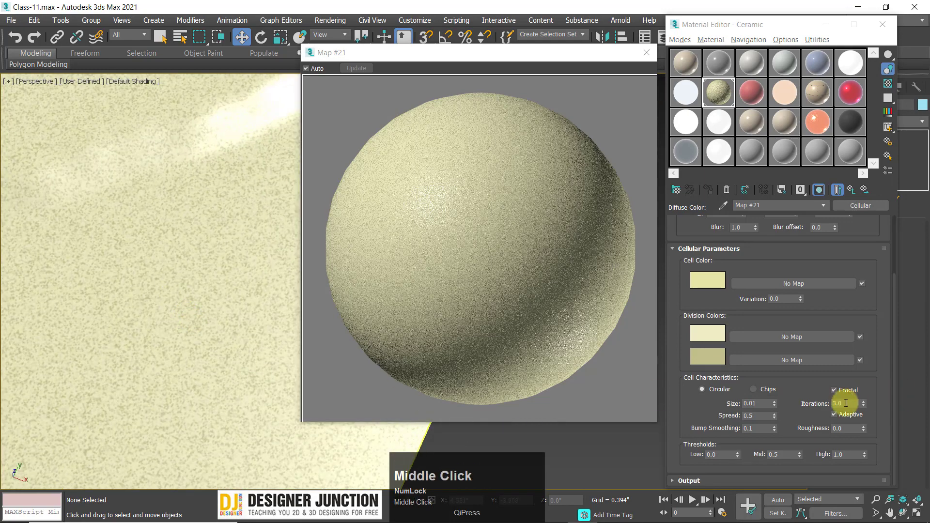
left_click_drag(787, 408, 792, 389)
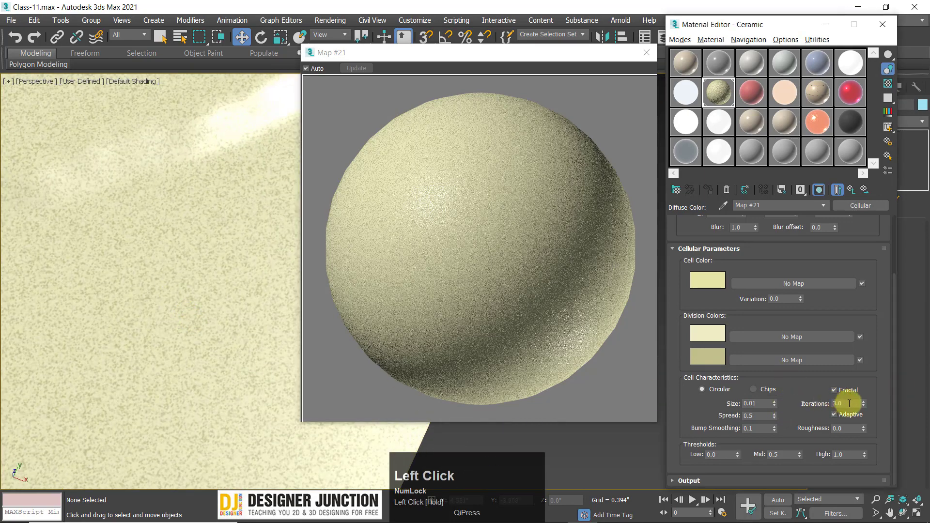
Try a Spread of 2.34 and a different Bump Smoothing on the diffuse cellular map, undoing each change
left_click_drag(849, 403, 786, 326)
left_click(809, 389)
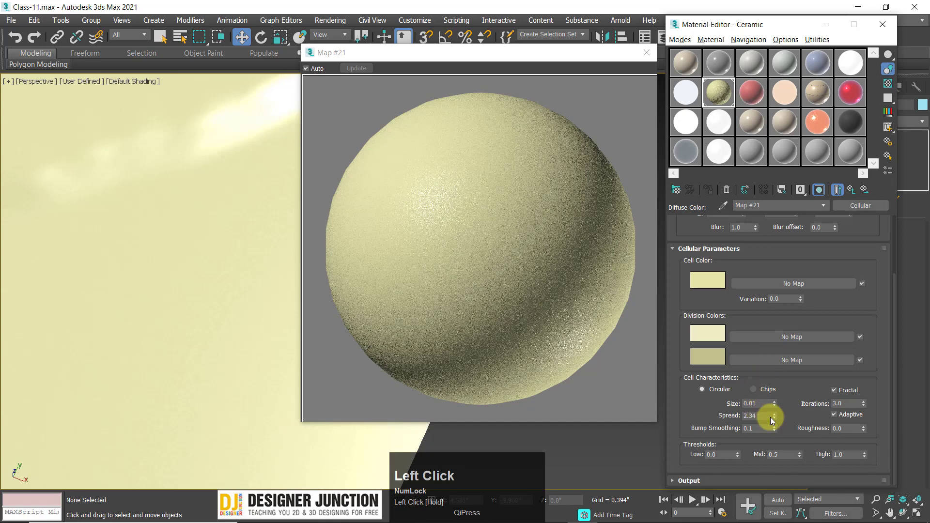
mouse_move(773, 418)
left_mouse_down()
mouse_move(779, 431)
mouse_move(775, 418)
left_mouse_up()
key("ctrl+z")
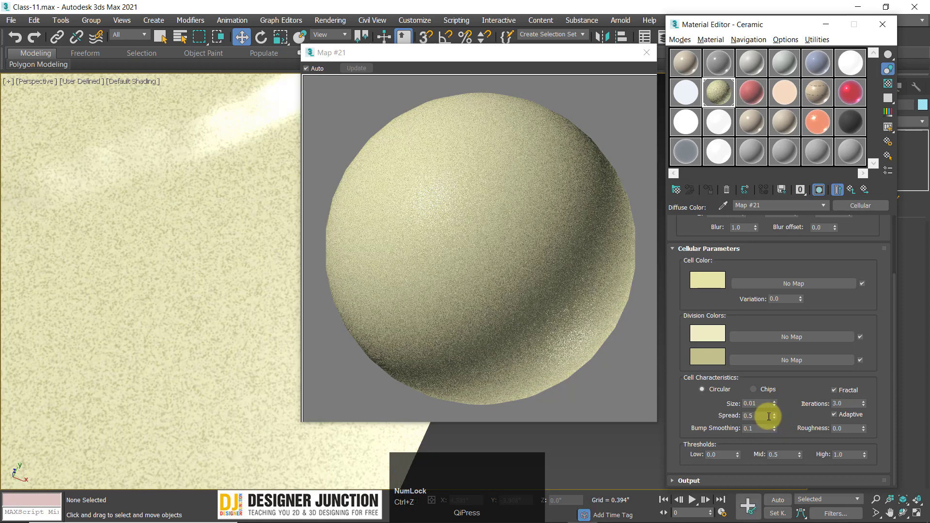
left_click(774, 426)
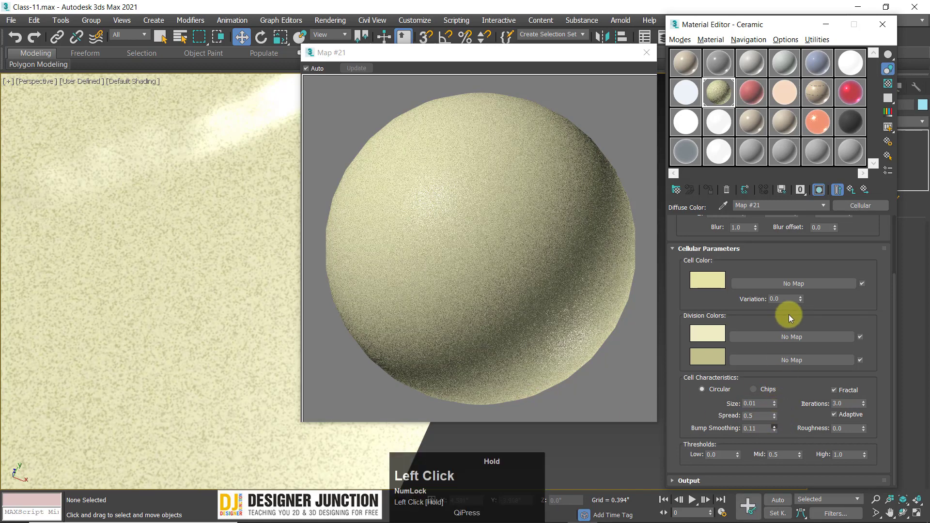
left_click_drag(789, 319, 788, 372)
key("ctrl")
key("ctrl+z")
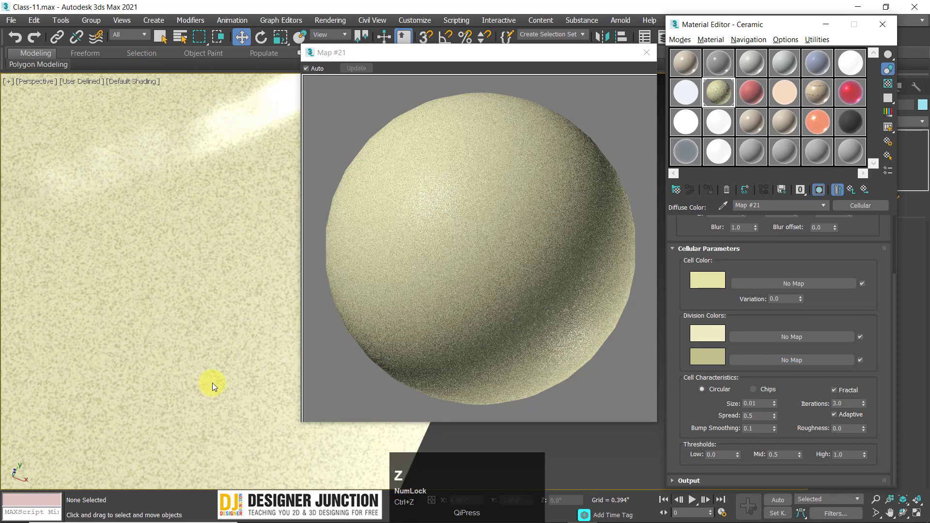
Examine the cellular speckle on the terrain's base and slopes from near and far
scroll(158, 297, "down", 5)
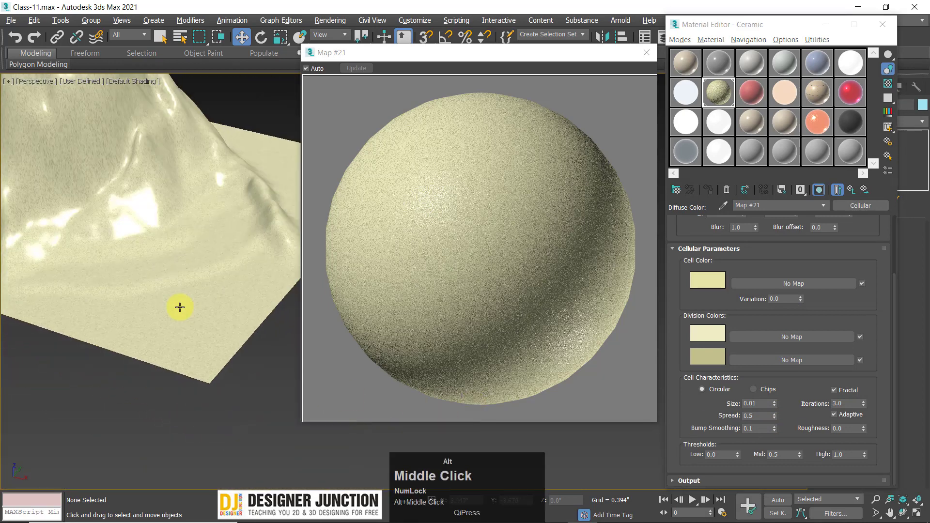
scroll(181, 305, "up", 1)
scroll(192, 334, "up", 3)
middle_click_drag(193, 335, 171, 326)
scroll(201, 361, "up", 2)
scroll(199, 359, "down", 7)
scroll(200, 359, "up", 3)
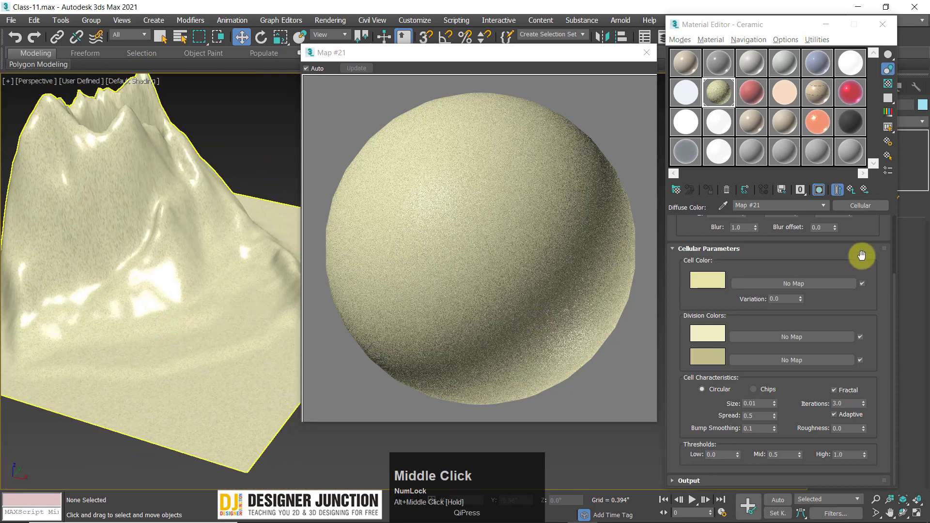
Return to the parent Ceramic material and set its Specular Level to 52 and Glossiness to 60
left_click(849, 191)
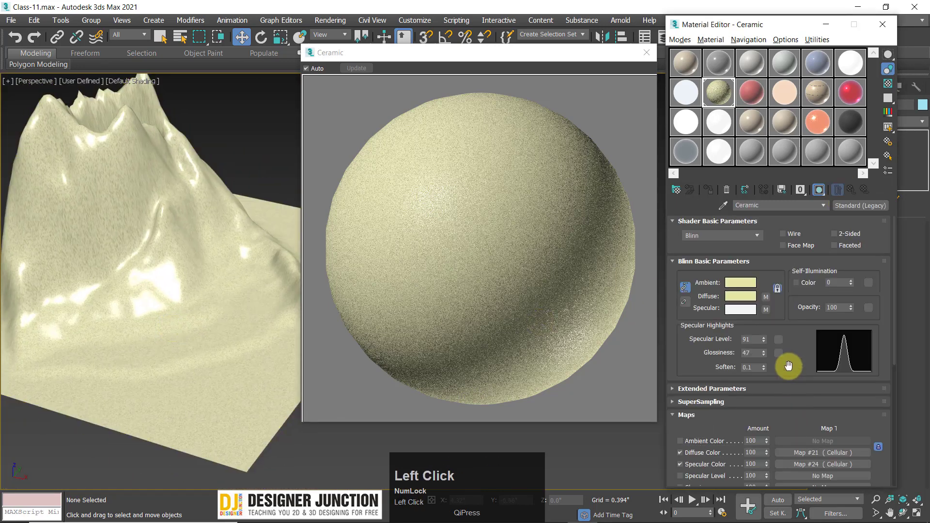
left_click_drag(794, 365, 768, 272)
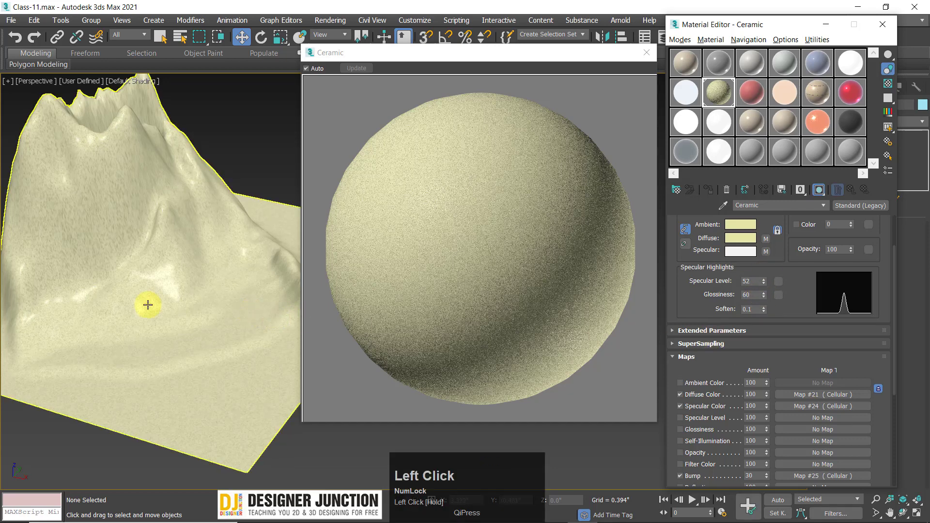
middle_click_drag(148, 305, 116, 296)
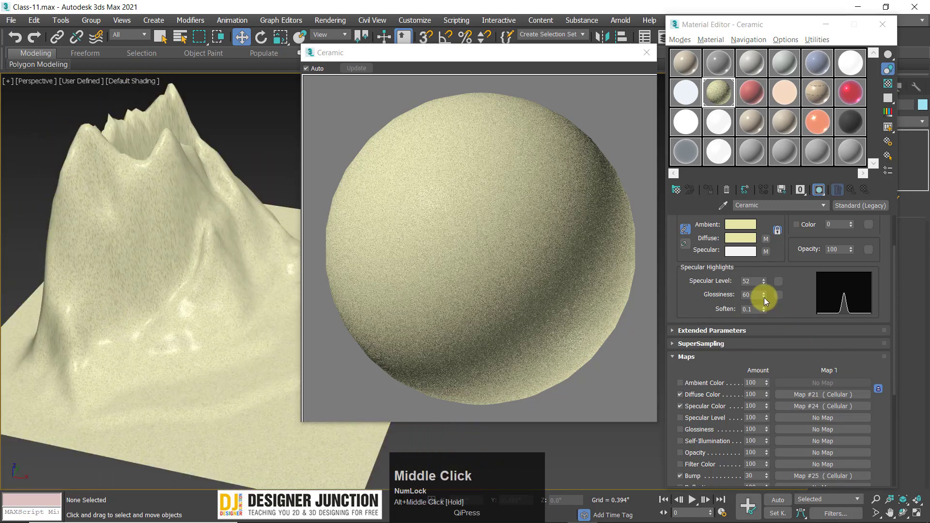
Try Glossiness values of 29 and 0 on the Ceramic material, then restore it to 60
left_click_drag(765, 297, 763, 302)
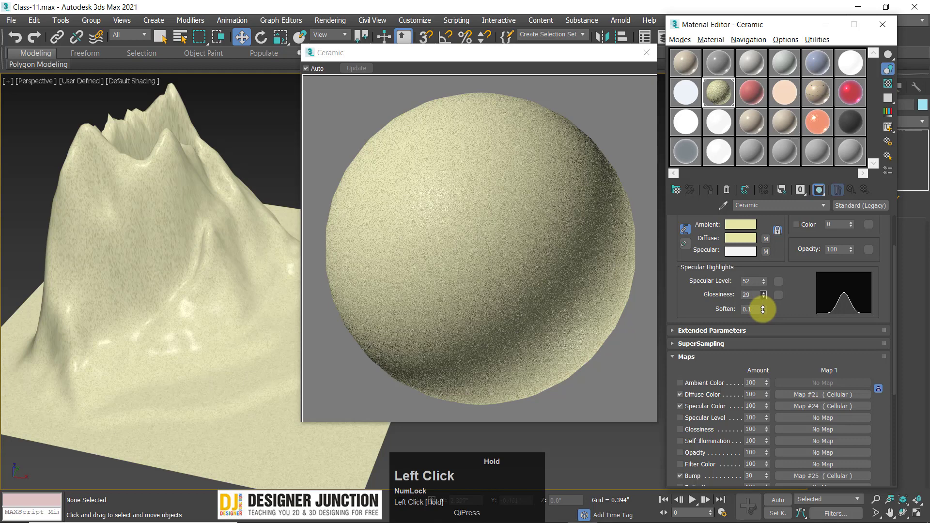
middle_click_drag(191, 317, 207, 298, "alt")
mouse_move(764, 296)
left_mouse_down()
mouse_move(765, 281)
mouse_move(237, 317)
left_mouse_up()
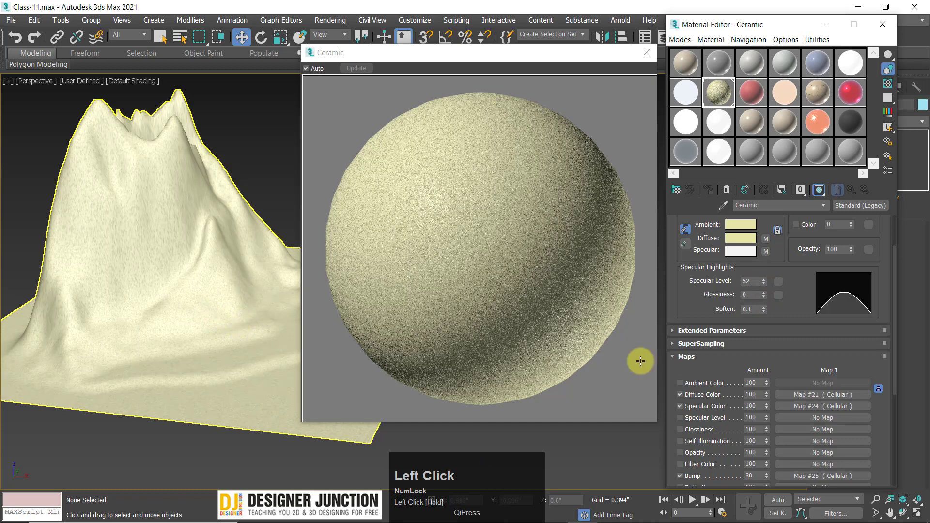
left_click_drag(765, 296, 226, 347)
left_click_drag(95, 349, 133, 363)
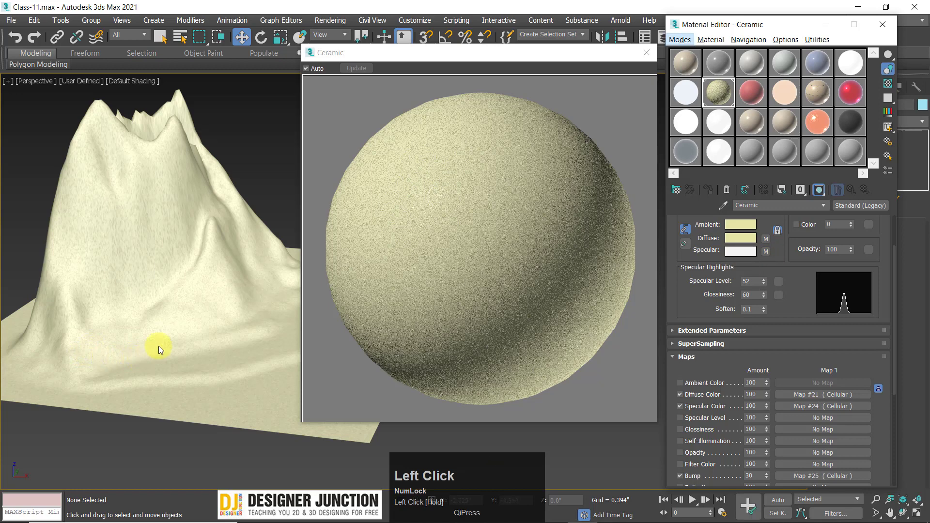
middle_click_drag(143, 315, 167, 257, "alt")
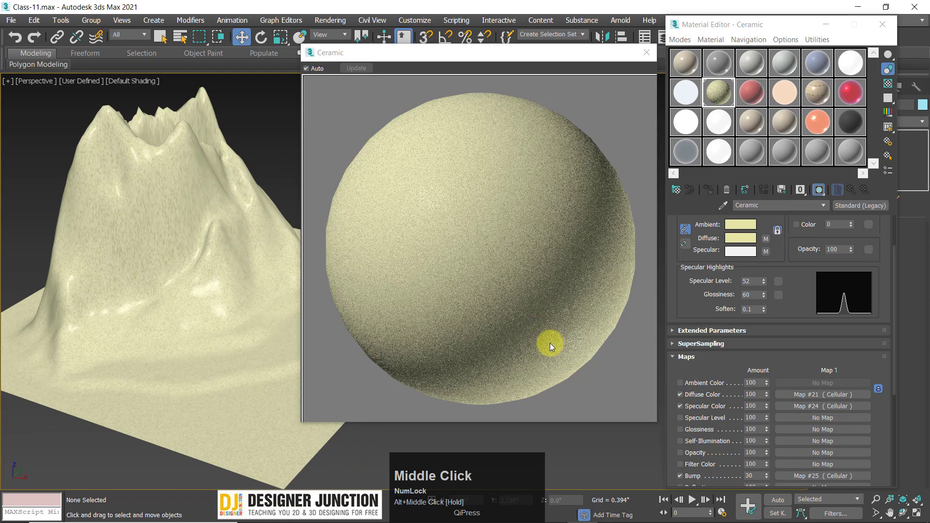
Open the Ceramic material's Bump cellular map and set its first division color to a grey with value 123
left_click_drag(793, 362, 793, 230)
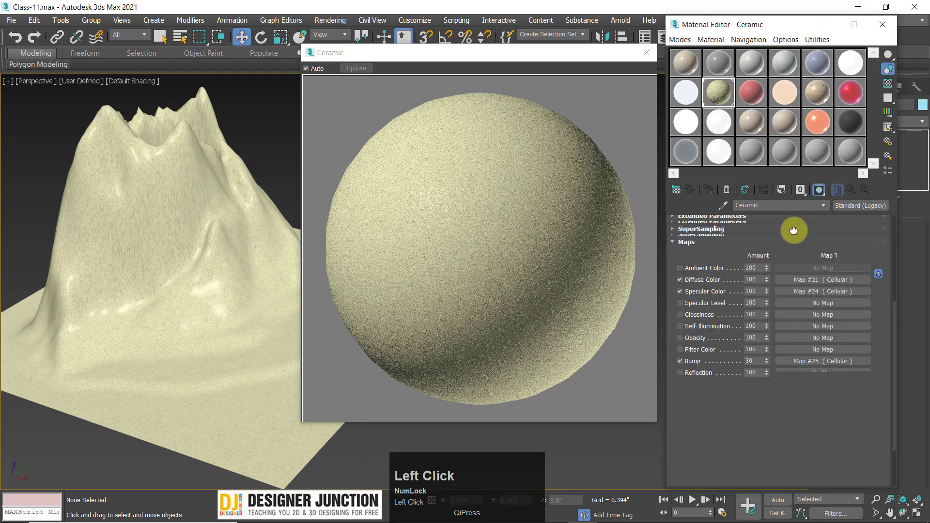
left_click(831, 310)
left_click(808, 323)
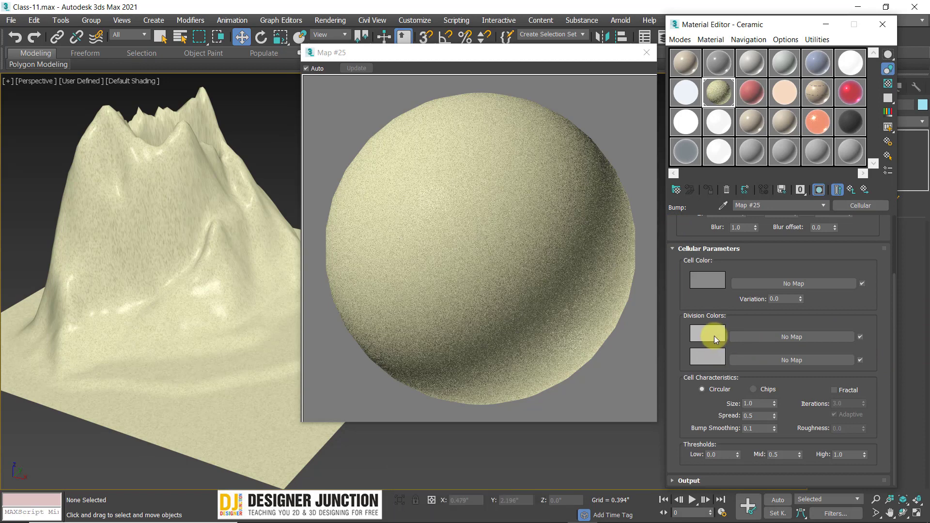
left_click(714, 336)
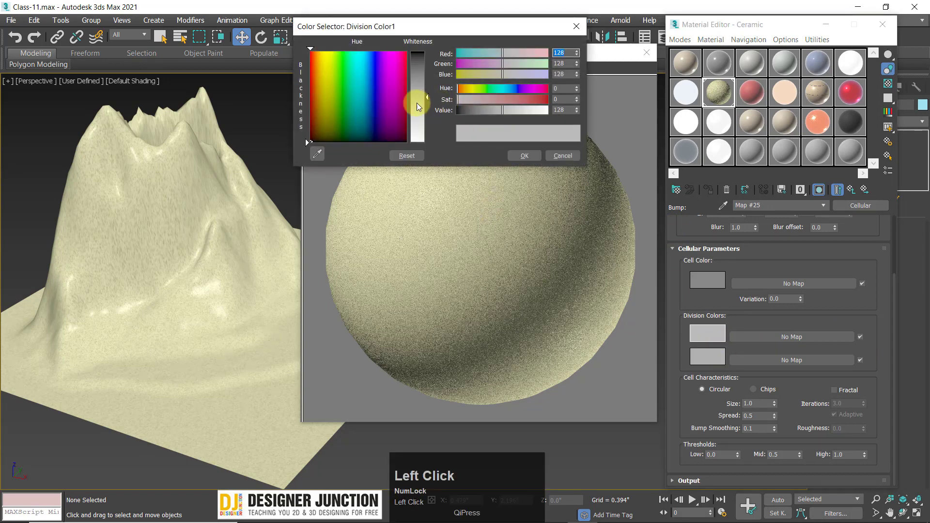
mouse_move(415, 103)
left_mouse_down()
mouse_move(415, 116)
mouse_move(421, 95)
left_mouse_up()
left_click(523, 158)
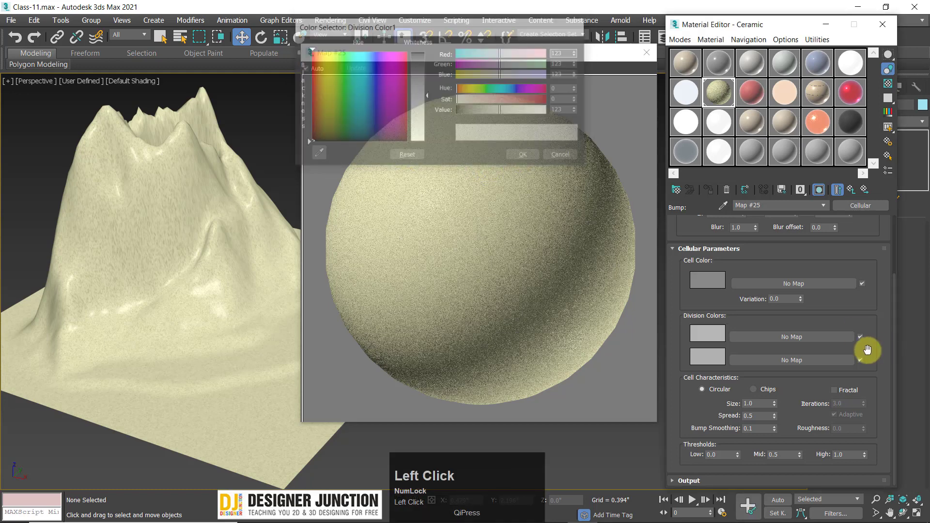
left_click(704, 290)
left_click_drag(421, 93, 440, 144)
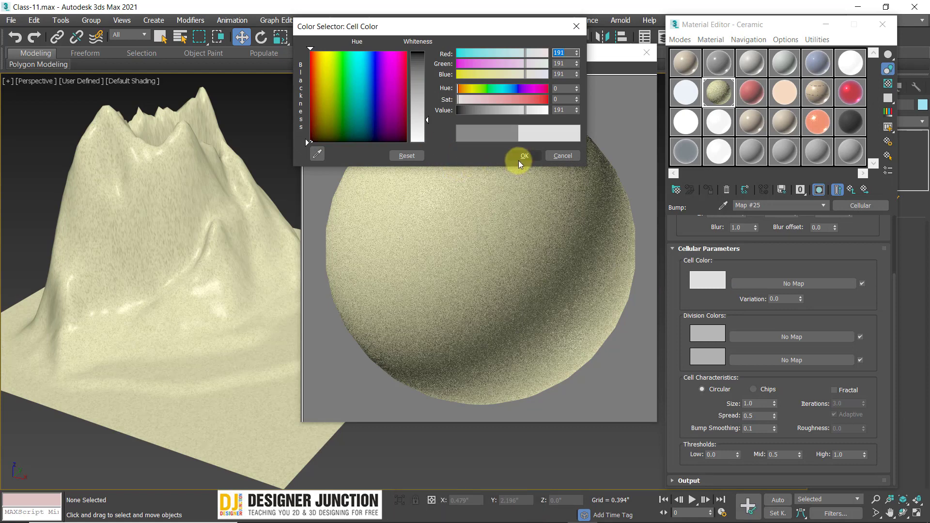
left_click(559, 155)
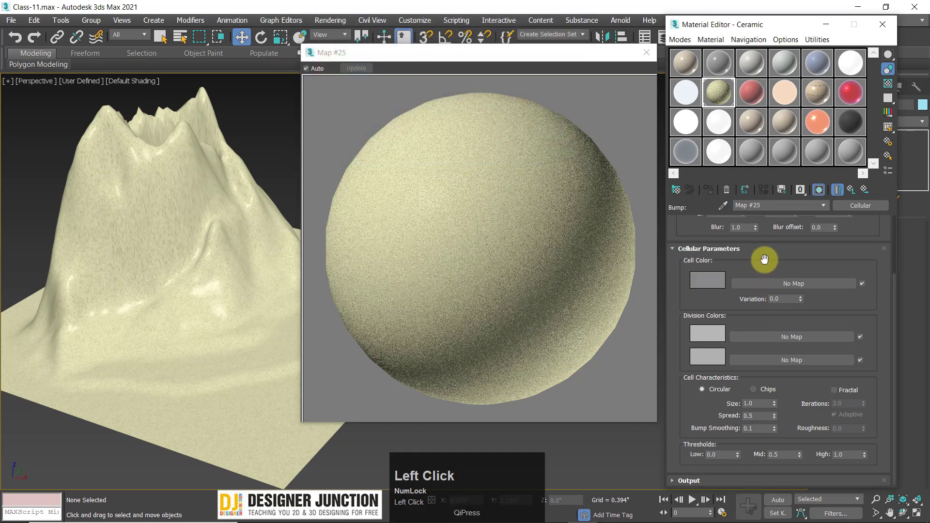
Set the bump cellular map's cell Size to 0.1 and return to the parent Ceramic material
left_click_drag(764, 260, 758, 333)
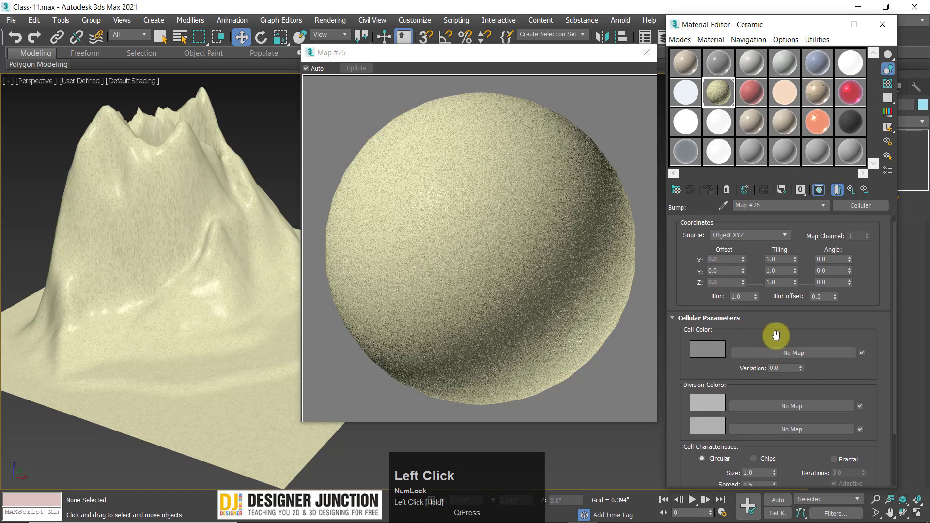
left_click_drag(776, 336, 775, 310)
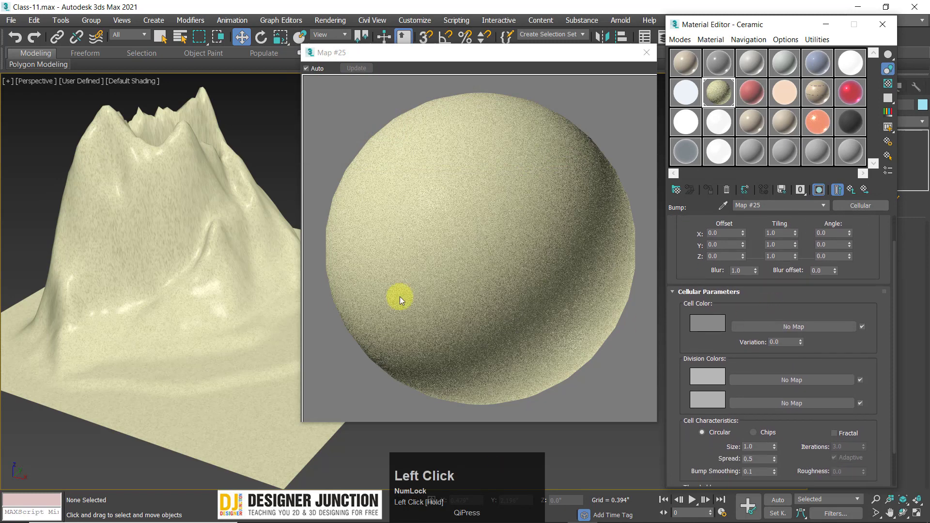
middle_click(201, 267)
middle_click_drag(201, 268, 374, 327)
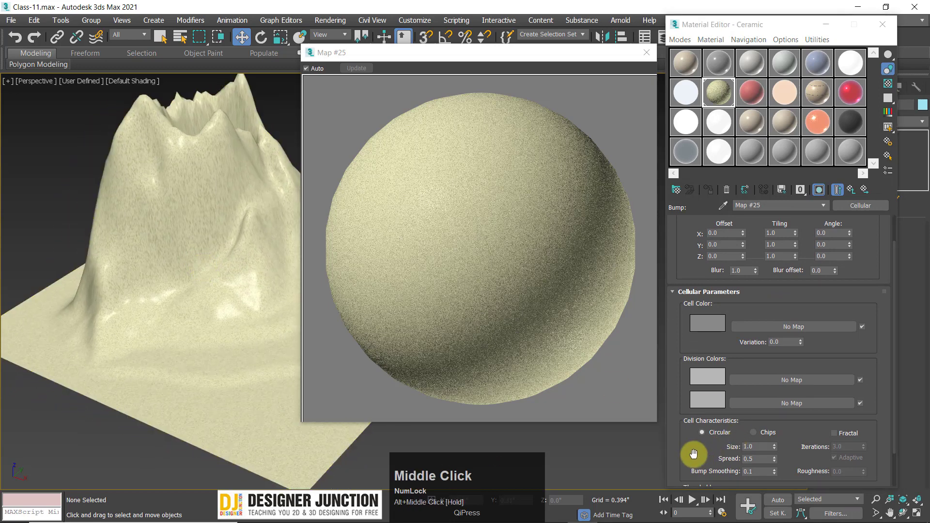
left_click_drag(704, 386, 704, 342)
left_click(763, 404)
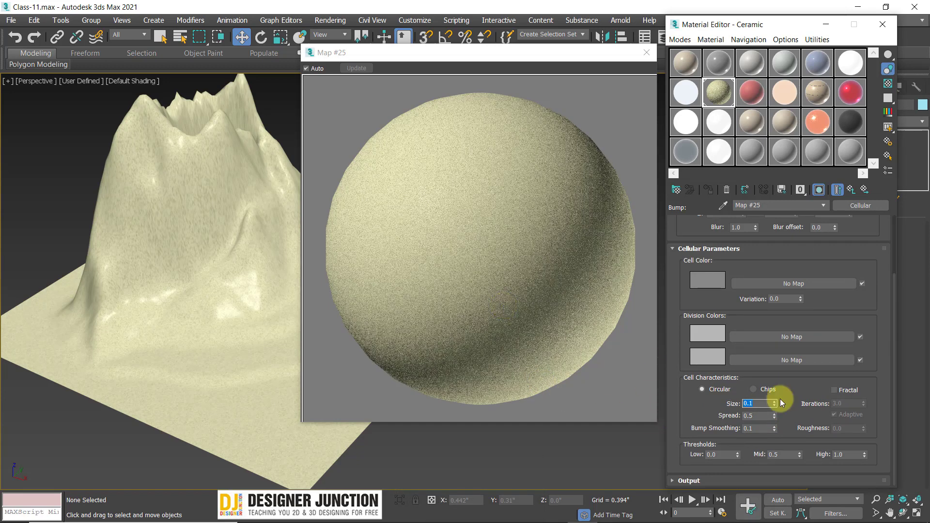
left_click_drag(799, 358, 791, 422)
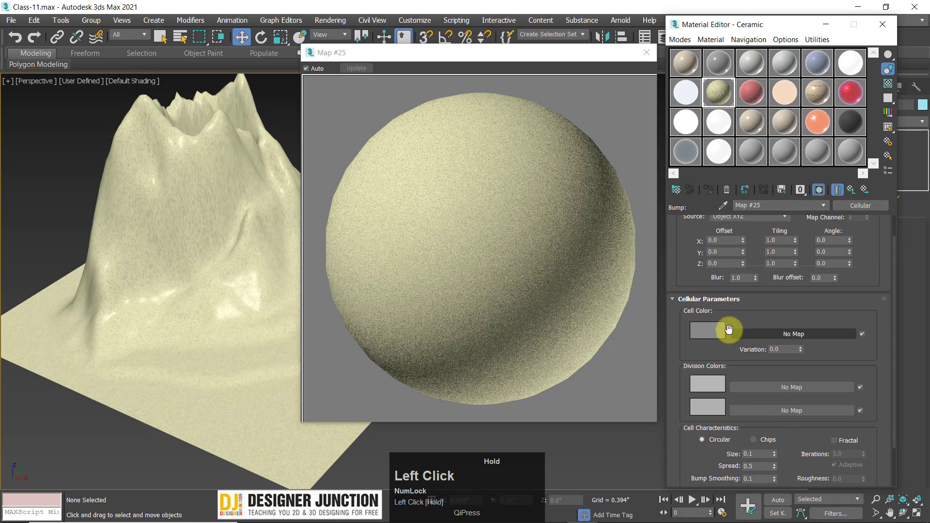
scroll(735, 311, "up", 2)
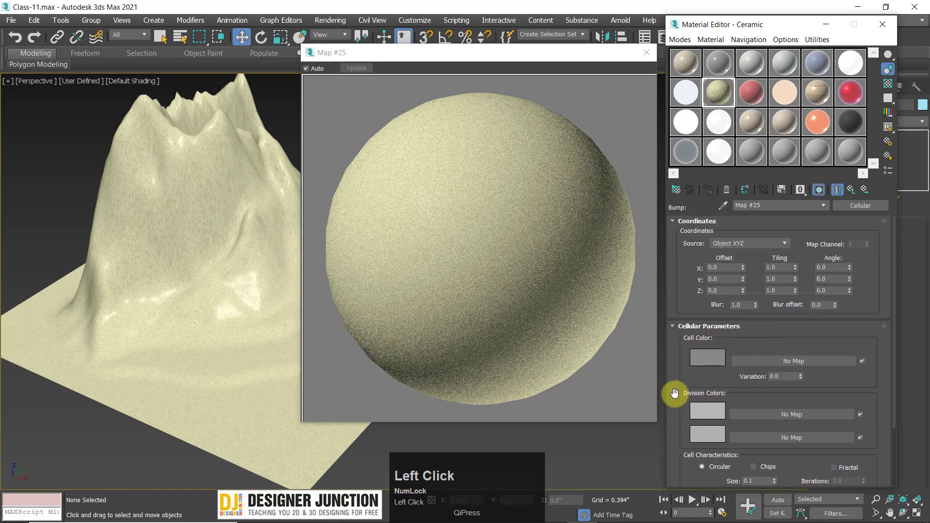
left_click_drag(675, 394, 770, 241)
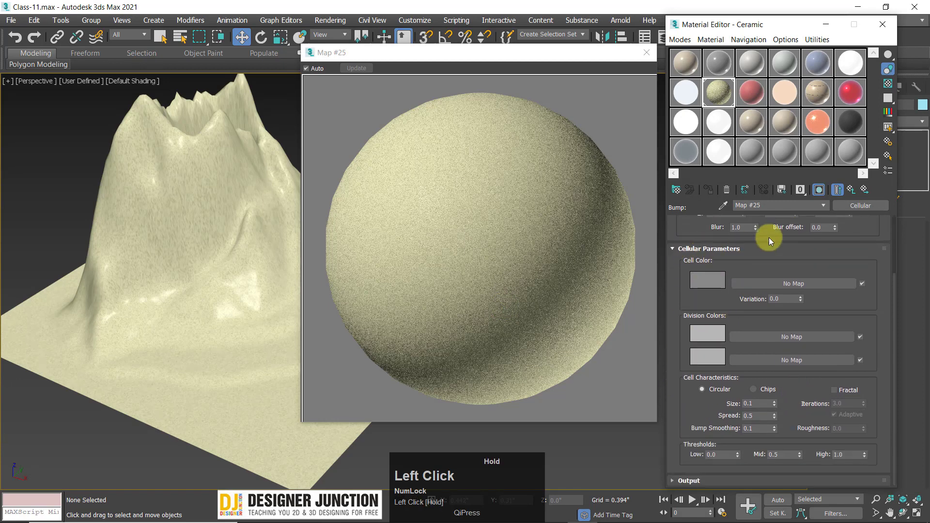
left_click(851, 190)
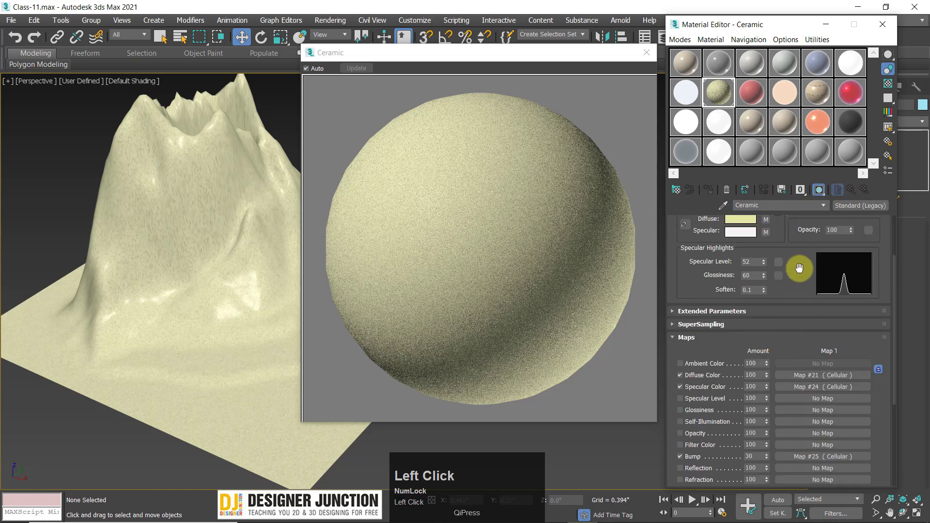
Open the Ceramic material's diffuse cellular map and set its X, Y and Z Tiling to 3
left_click_drag(799, 268, 768, 350)
middle_click_drag(136, 252, 153, 221, "alt")
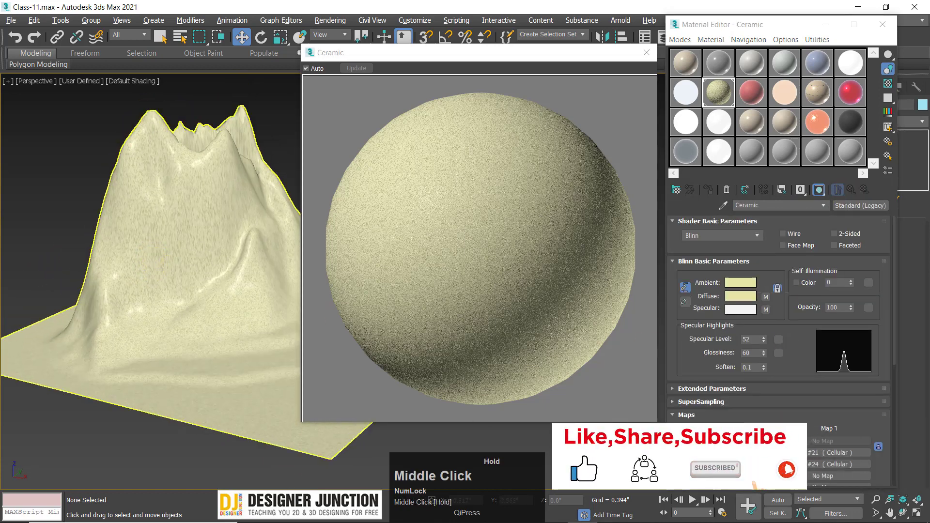
left_click(766, 297)
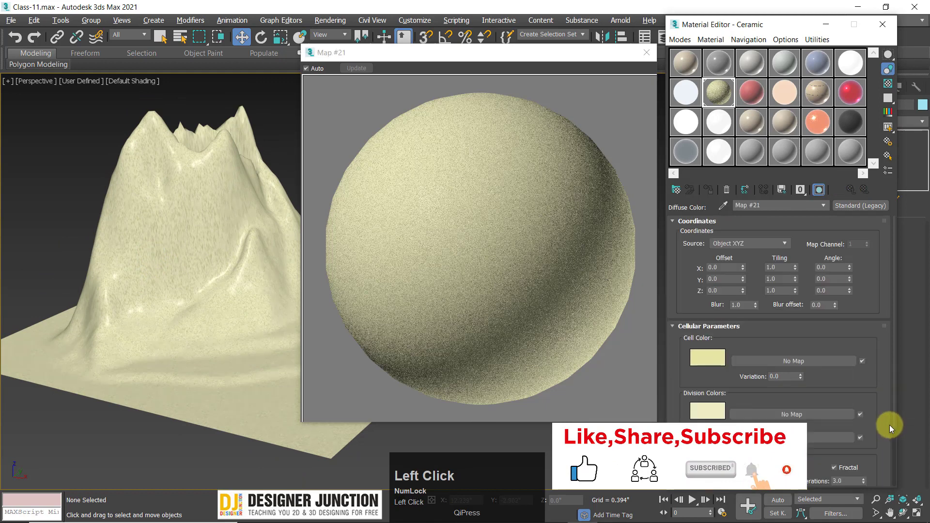
mouse_move(790, 367)
left_mouse_down()
mouse_move(800, 292)
mouse_move(785, 369)
left_mouse_up()
double_click(786, 268)
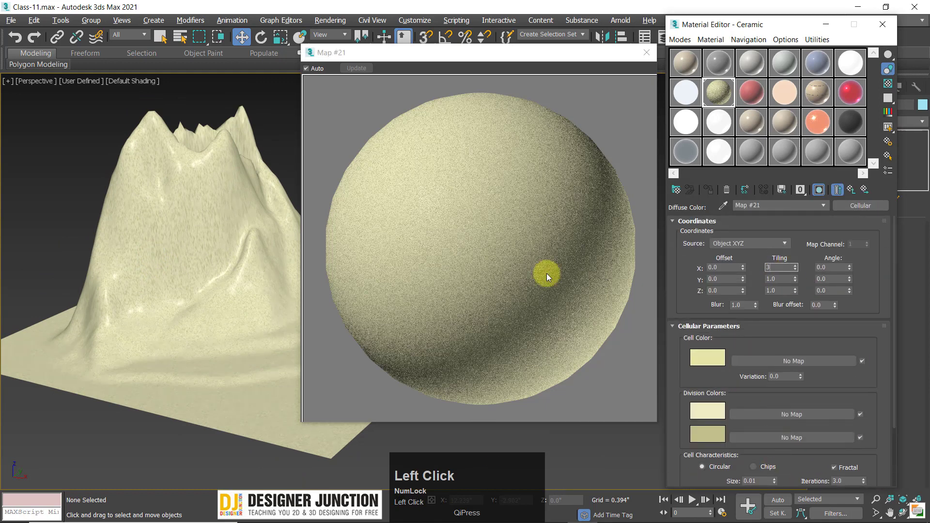
double_click(785, 280)
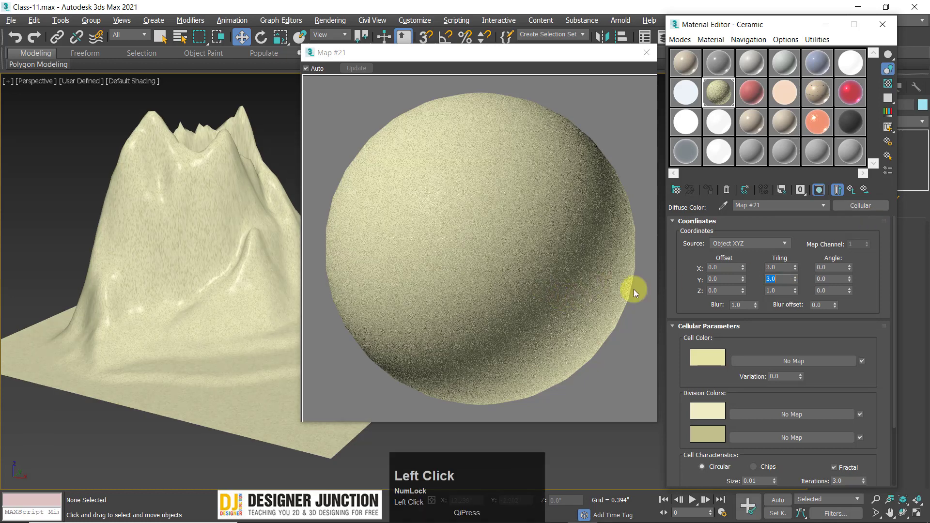
double_click(782, 290)
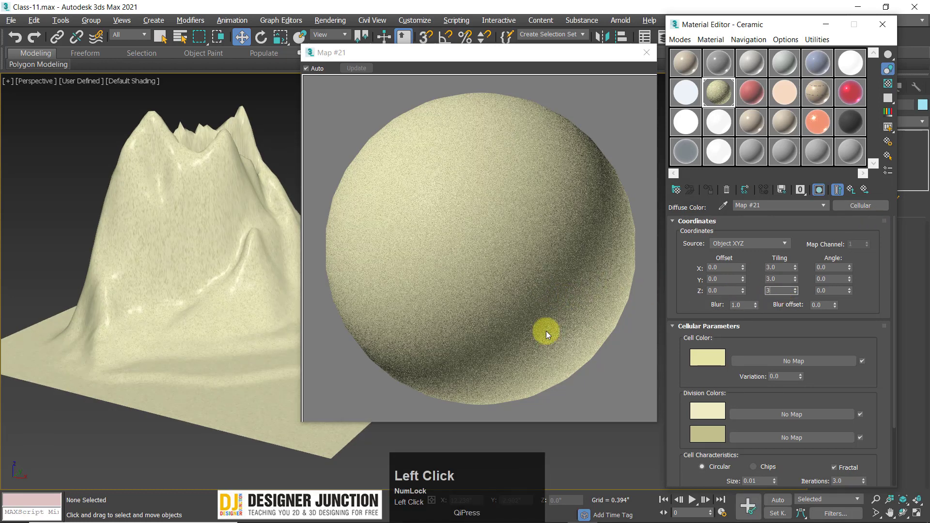
Inspect the tiled cellular pattern on the terrain's flat base and slopes from several distances and angles
middle_click_drag(216, 316, 206, 342, "alt")
scroll(207, 341, "up", 4)
middle_click_drag(207, 382, 920, 212)
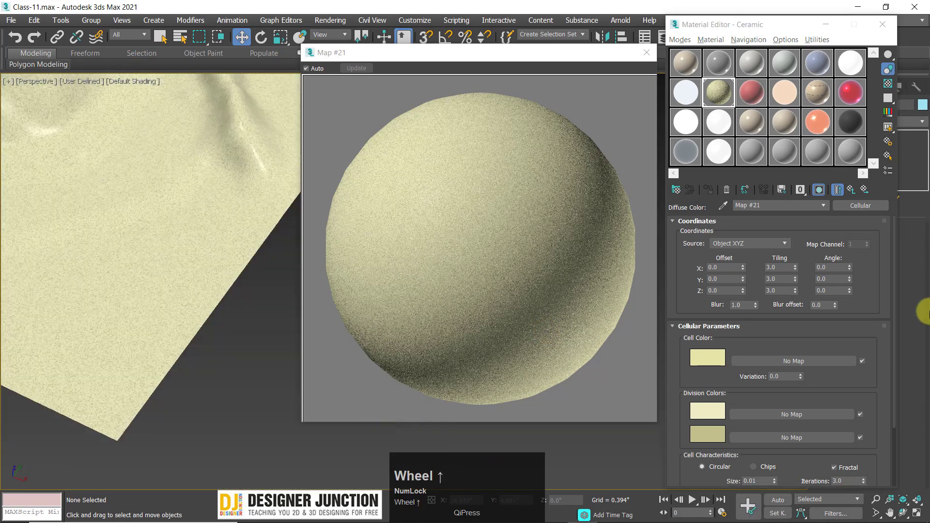
middle_click_drag(71, 315, 191, 257)
scroll(150, 306, "up", 2)
scroll(159, 308, "down", 4)
scroll(159, 308, "down", 2)
scroll(195, 308, "up", 5)
middle_click_drag(195, 308, 185, 317, "alt")
Set the diffuse cellular map's X, Y and Z Tiling to 1
left_click(780, 267)
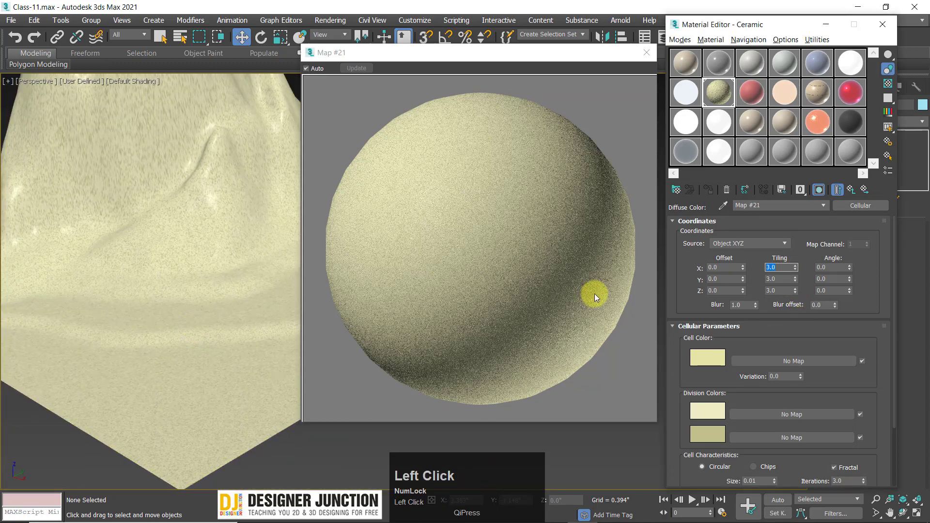
left_click(779, 279)
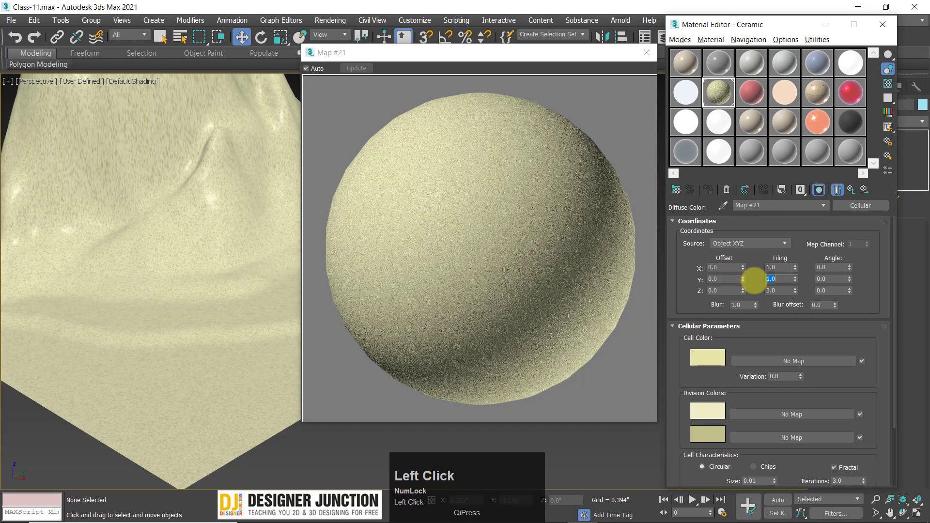
key("Return")
left_click(777, 291)
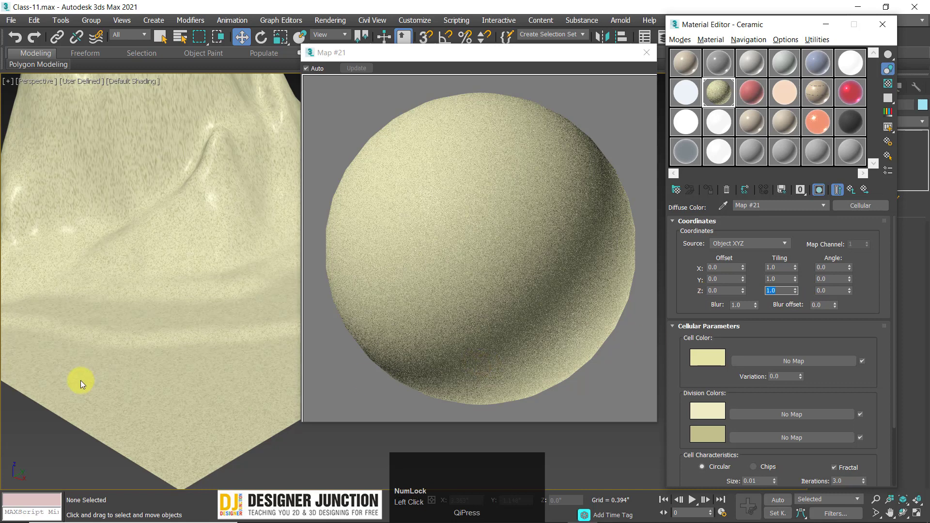
middle_click_drag(162, 328, 179, 307, "alt")
scroll(150, 369, "down", 5)
scroll(178, 320, "up", 3)
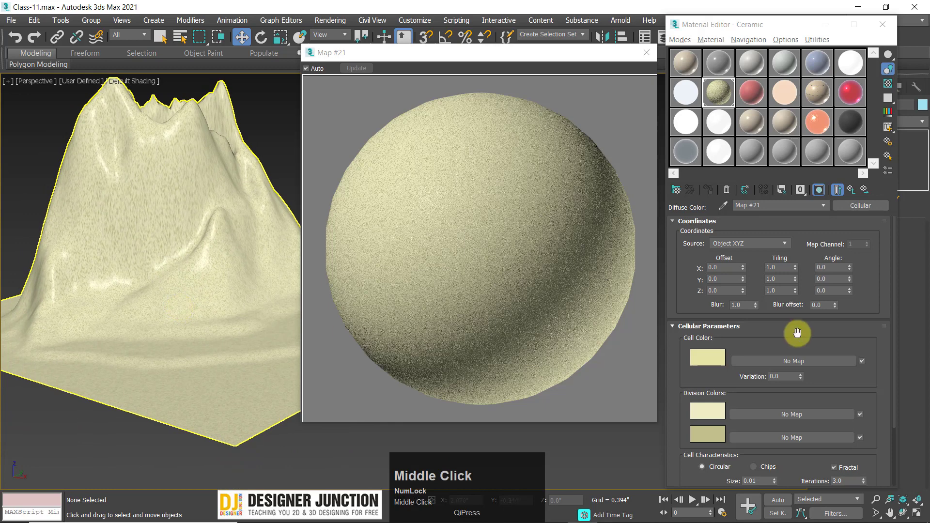
left_click_drag(795, 326, 806, 200)
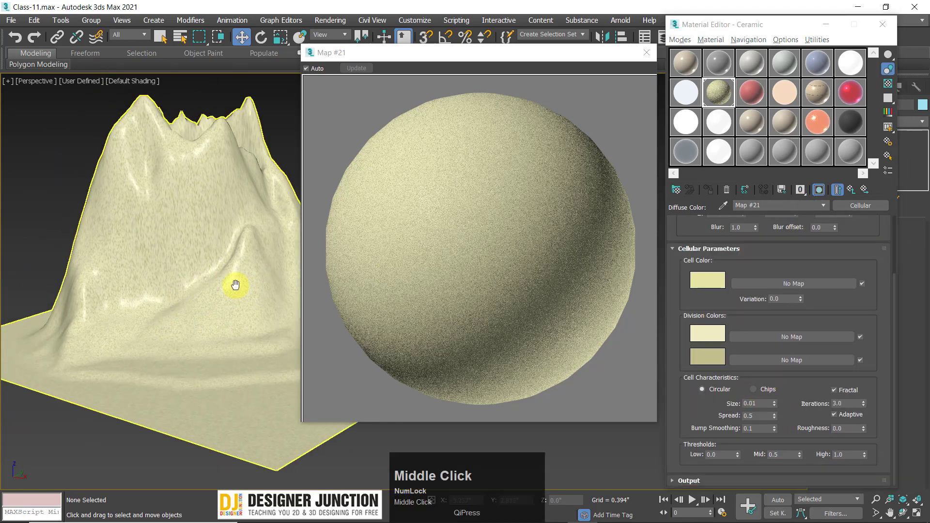
middle_click_drag(235, 282, 197, 278, "alt")
scroll(162, 276, "down", 3)
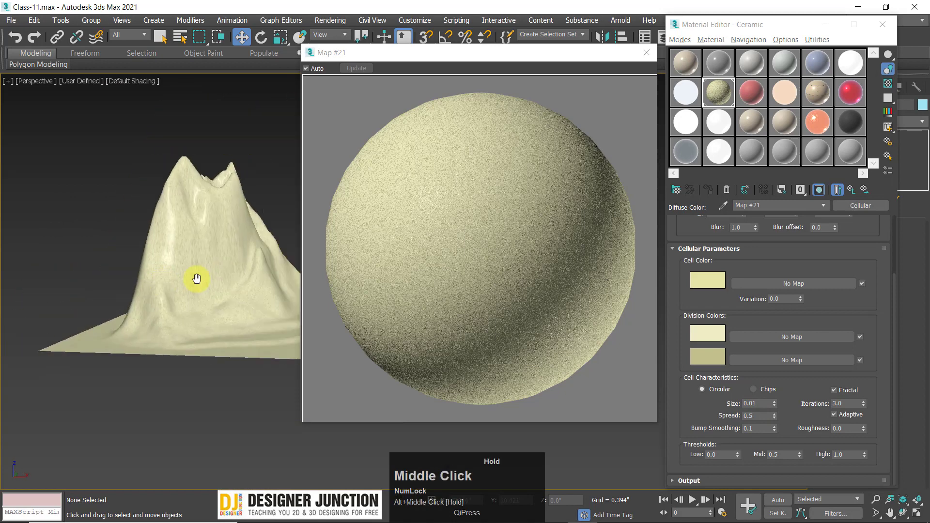
scroll(834, 224, "up", 3)
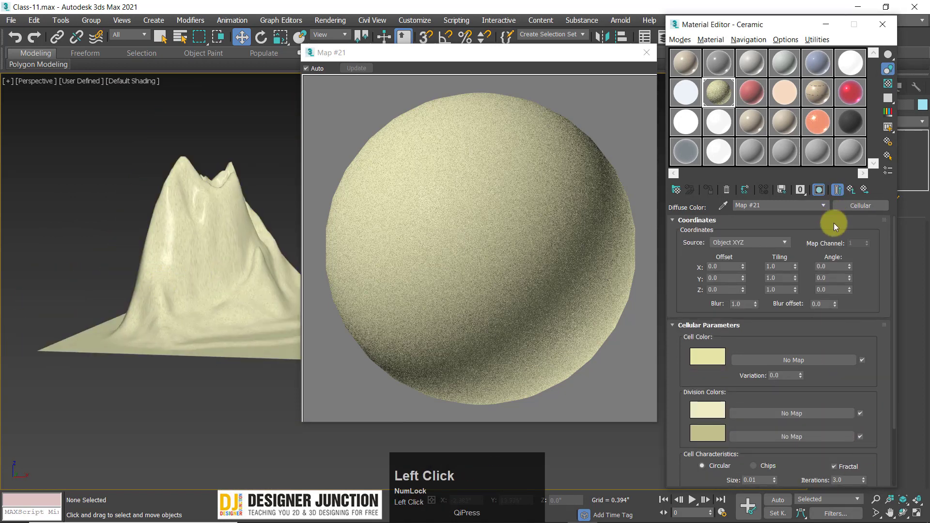
Return to the parent Ceramic material, review its map slots, and close the enlarged preview and the Material Editor
left_click(838, 190)
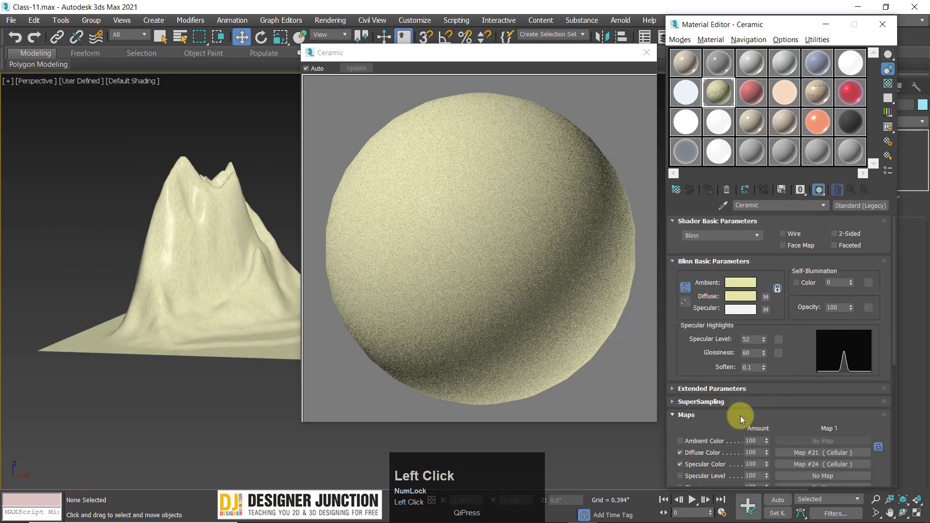
left_click_drag(798, 423, 821, 223)
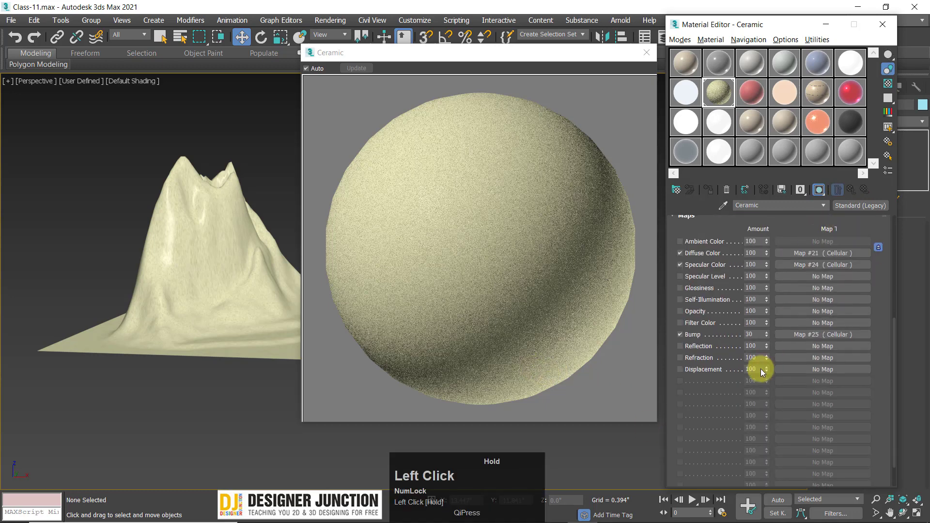
left_click_drag(793, 338, 692, 288)
left_click_drag(879, 274, 602, 268)
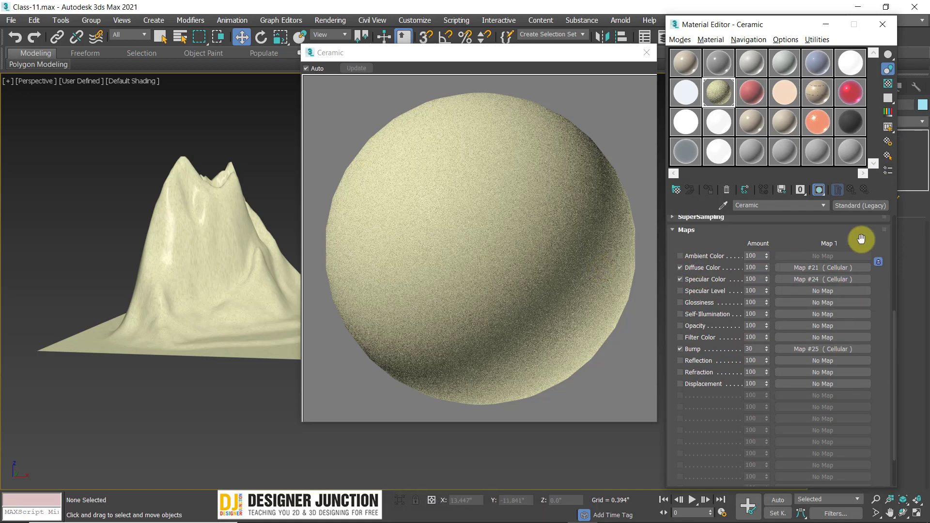
left_click_drag(861, 238, 866, 422)
scroll(783, 368, "up", 2)
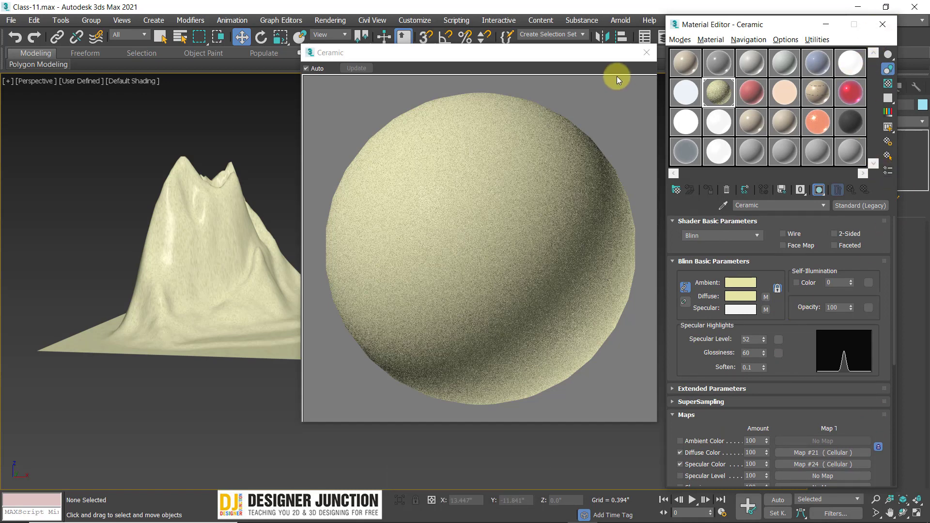
left_click(646, 53)
left_click(883, 24)
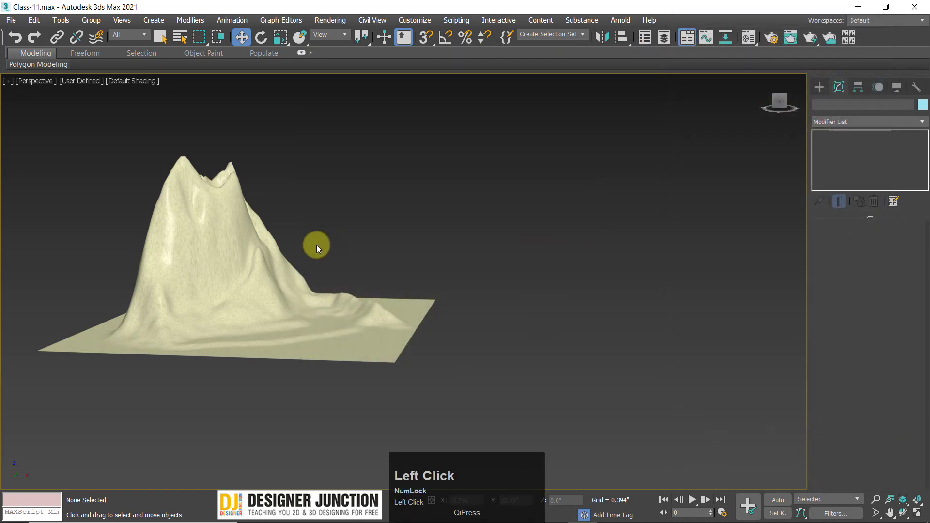
Select the terrain mesh and set its Displace modifier's Strength to 10 inches
left_click(240, 240)
key("z")
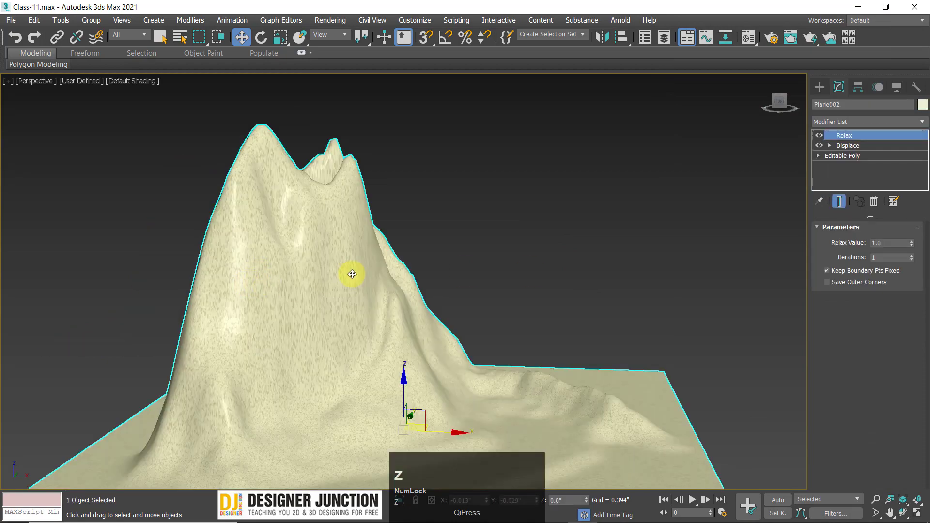
middle_click_drag(352, 274, 366, 205)
scroll(515, 257, "down", 3)
middle_click_drag(516, 257, 484, 255, "alt")
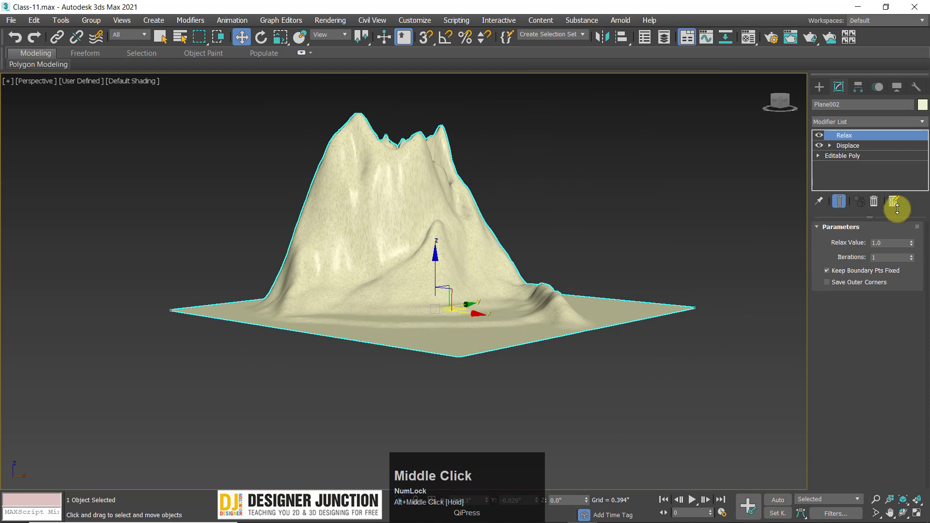
left_click(848, 146)
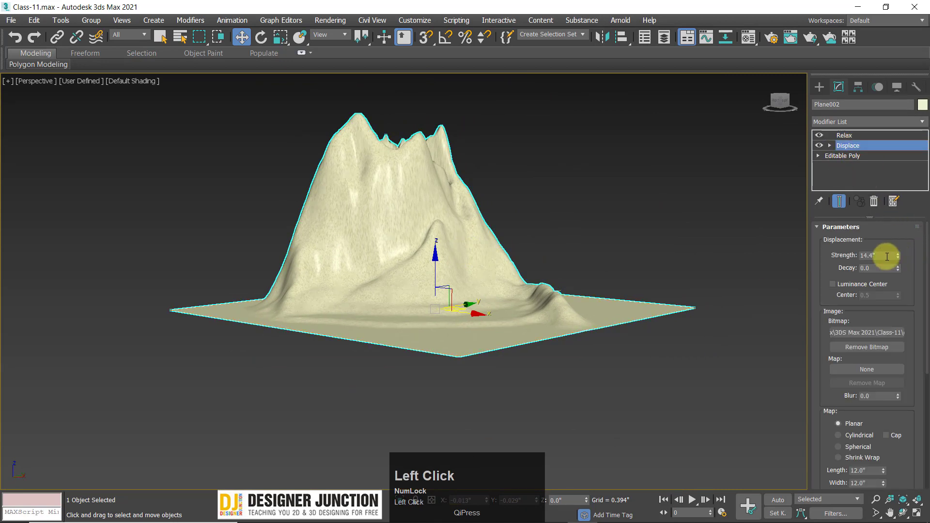
type("10")
key("Return")
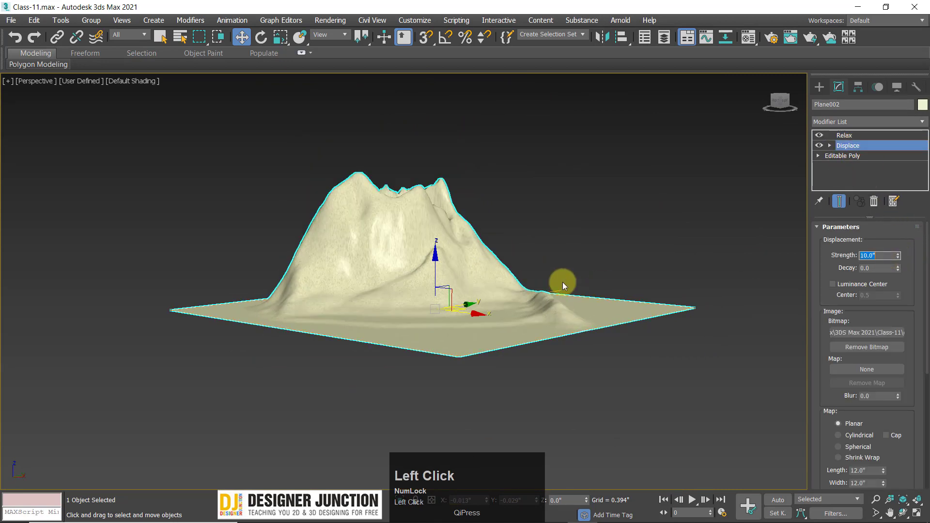
Go to the terrain's base Editable Poly level and select the plane's outer border at Border sub-object level
left_click(442, 280)
middle_click_drag(443, 280, 574, 257, "alt")
scroll(442, 264, "up", 2)
scroll(449, 262, "down", 3)
left_click(597, 321)
key("z")
left_click(832, 156)
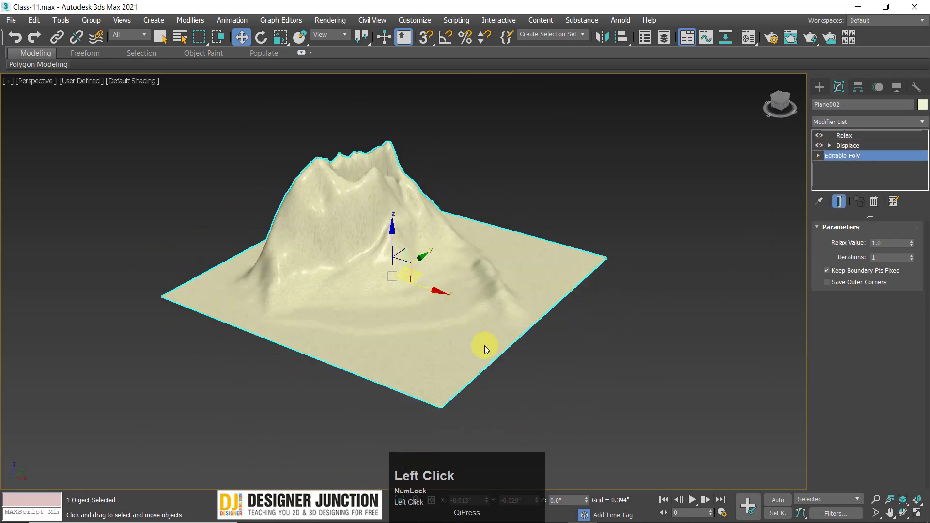
middle_click_drag(457, 289, 480, 276, "alt")
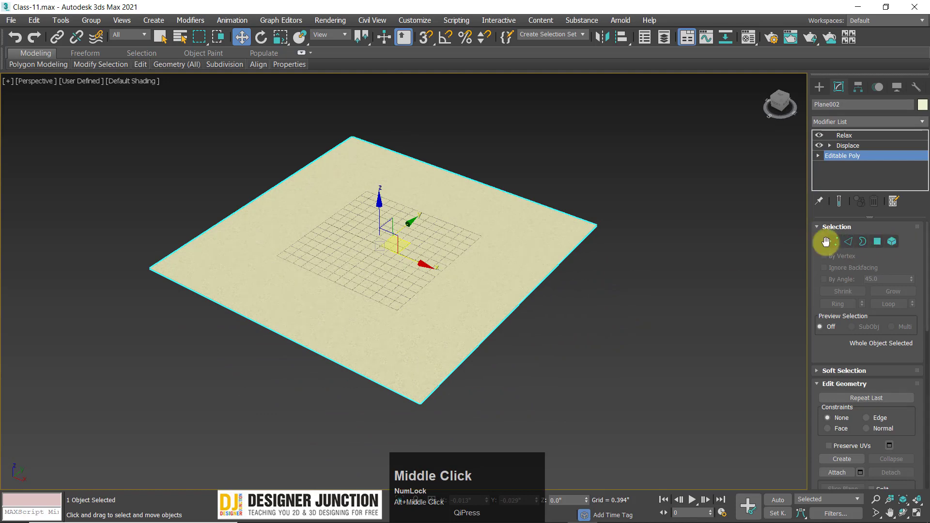
left_click(863, 241)
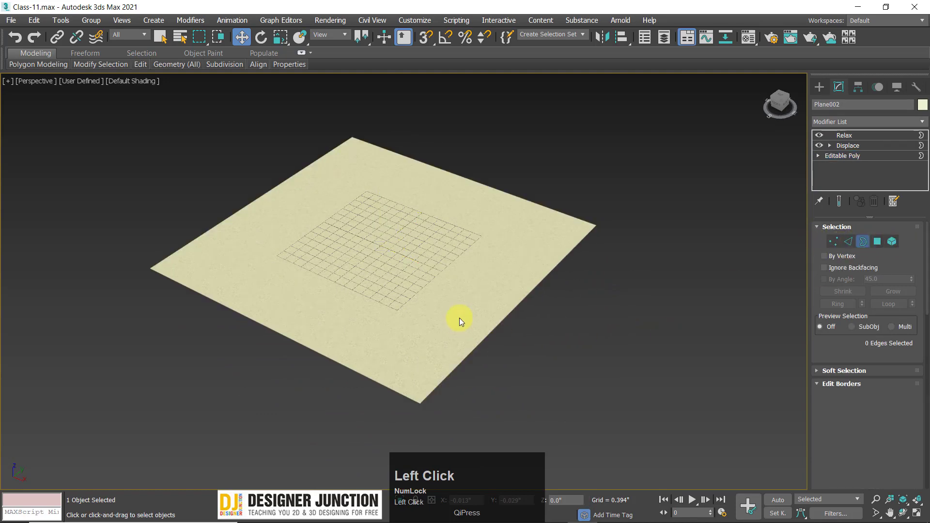
left_click(496, 328)
key("z")
middle_click_drag(617, 347, 560, 286, "alt")
Show edged faces on the plane in the Perspective view
left_click_drag(843, 343, 861, 157)
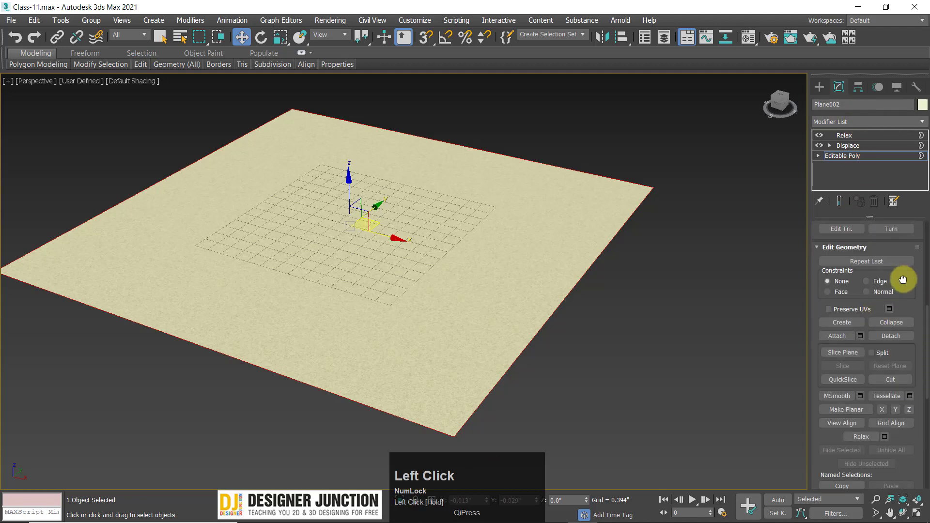
left_click_drag(903, 280, 863, 312)
scroll(867, 339, "up", 2)
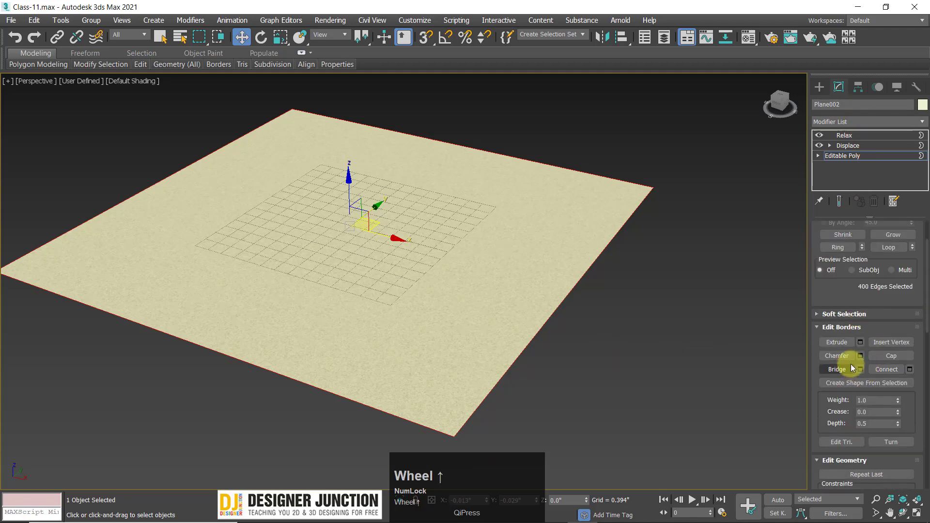
left_click_drag(835, 295, 837, 283)
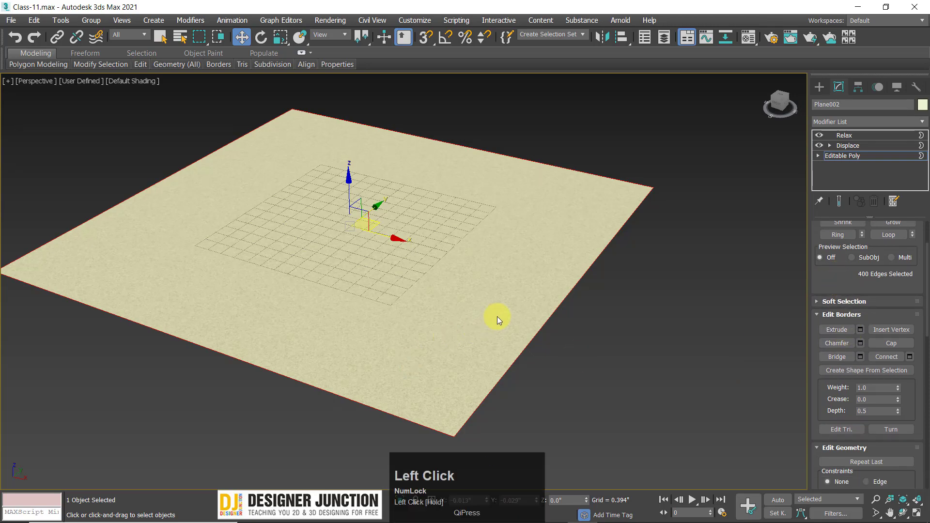
middle_click_drag(497, 317, 528, 339)
key("F4")
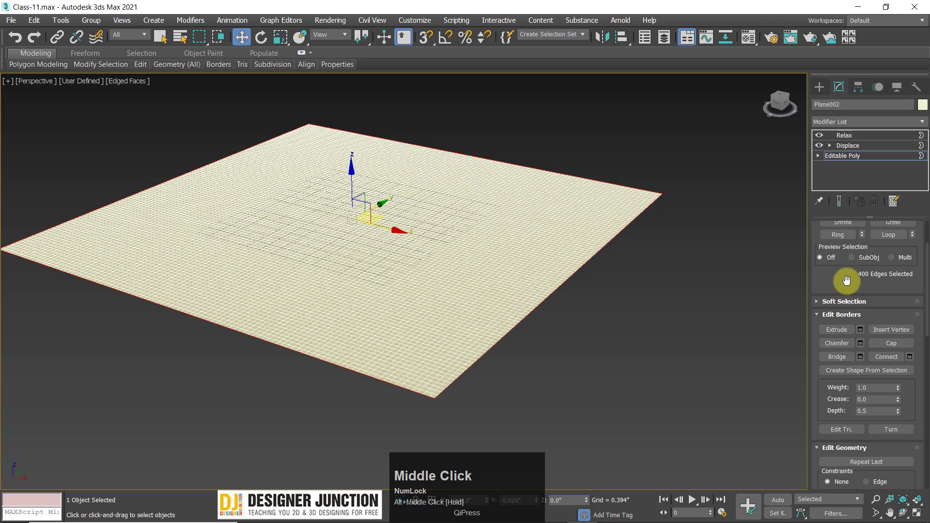
left_click_drag(846, 236, 846, 235)
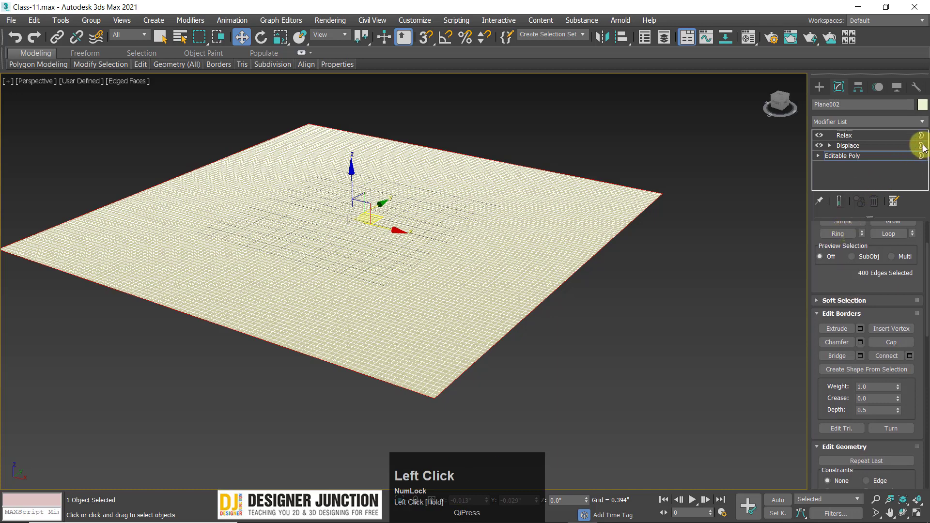
left_click_drag(827, 276, 824, 363)
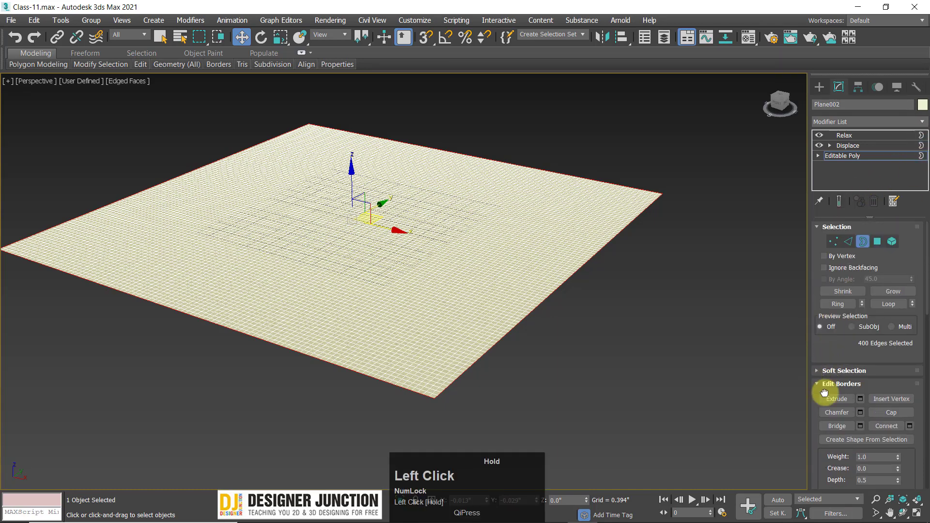
left_click(849, 241)
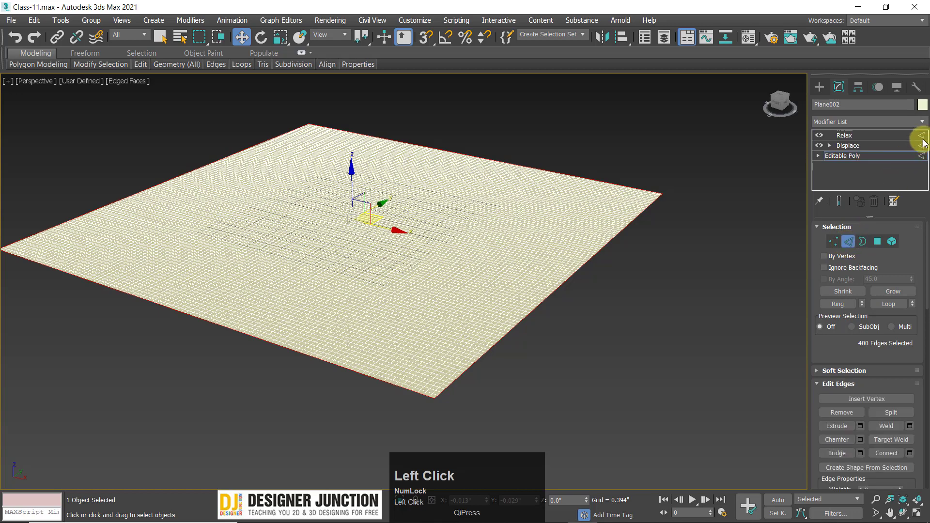
left_click(835, 242)
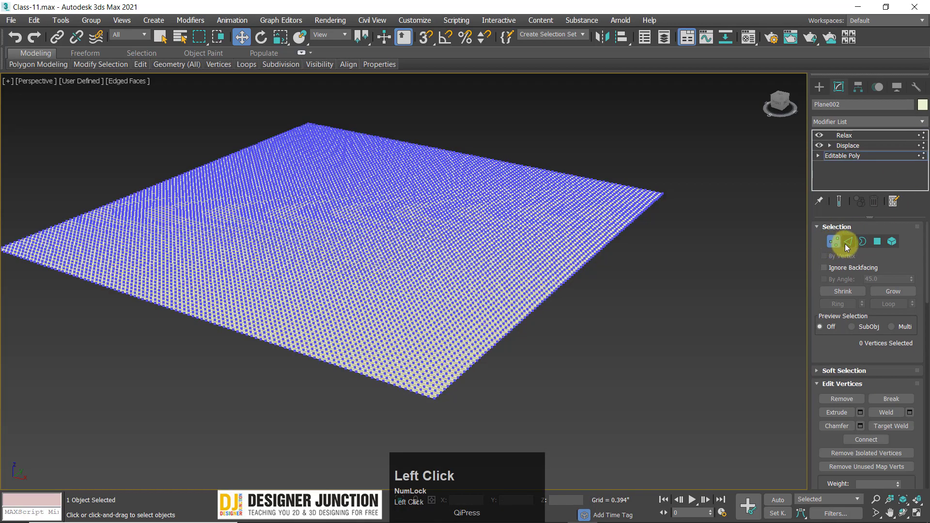
left_click(861, 243)
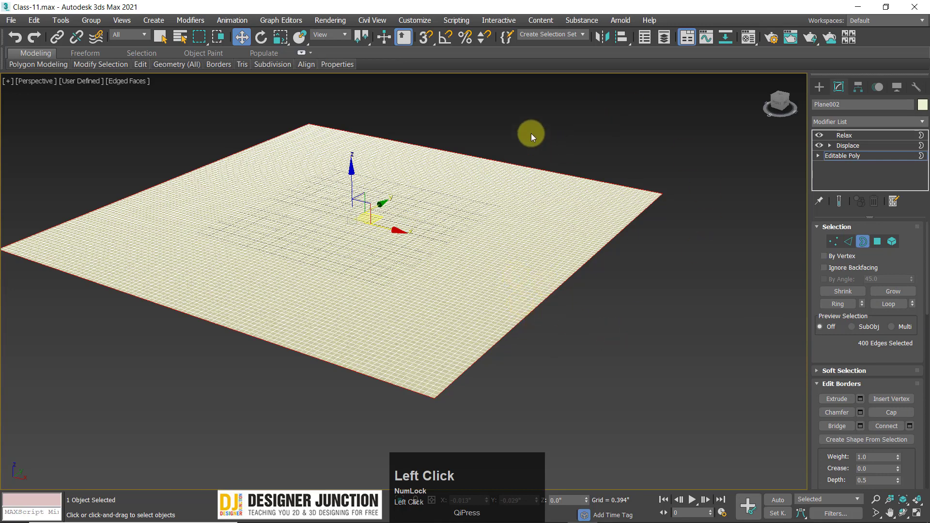
Enable Soft Selection for the plane's selected border
left_click_drag(856, 362, 852, 266)
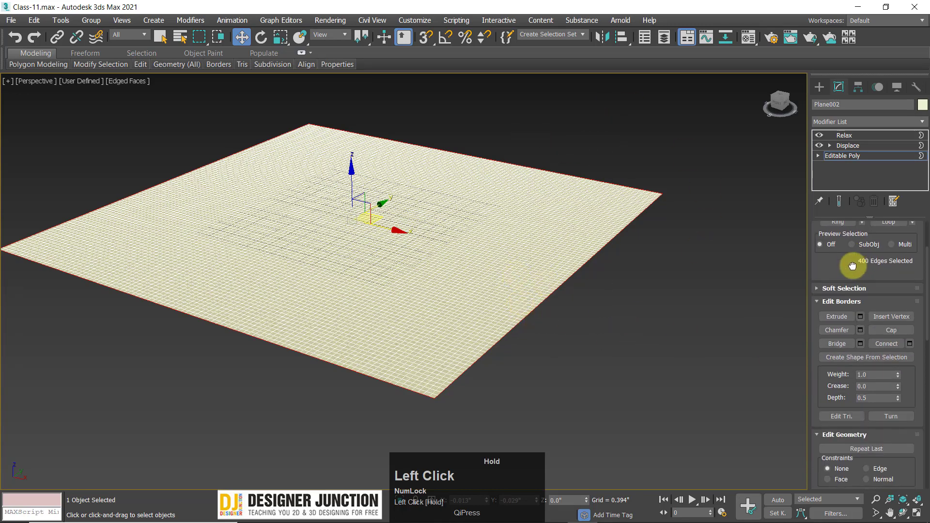
left_click(835, 289)
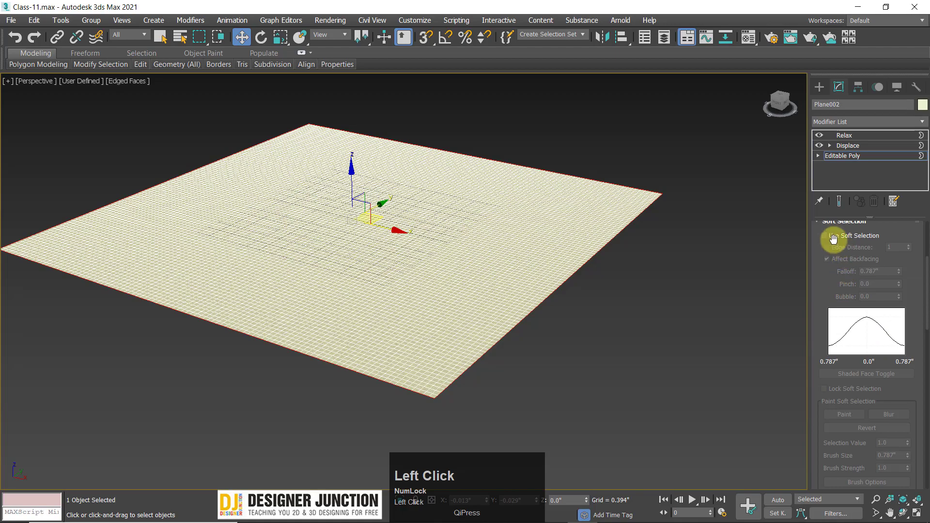
left_click(826, 236)
middle_click_drag(552, 339, 622, 353, "alt")
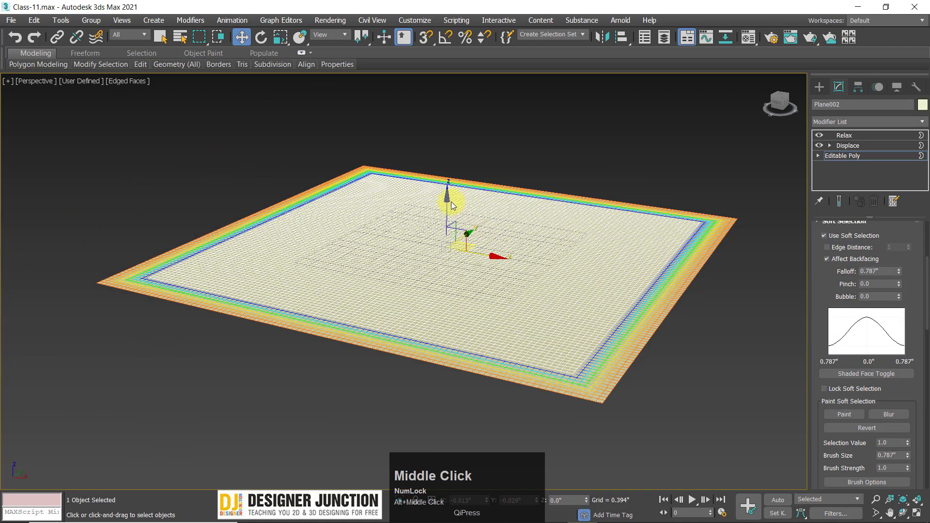
Try lowering the soft-selected border about 1.04 inches along Z, and undo the move
left_click_drag(445, 206, 441, 243)
middle_click_drag(733, 334, 699, 312)
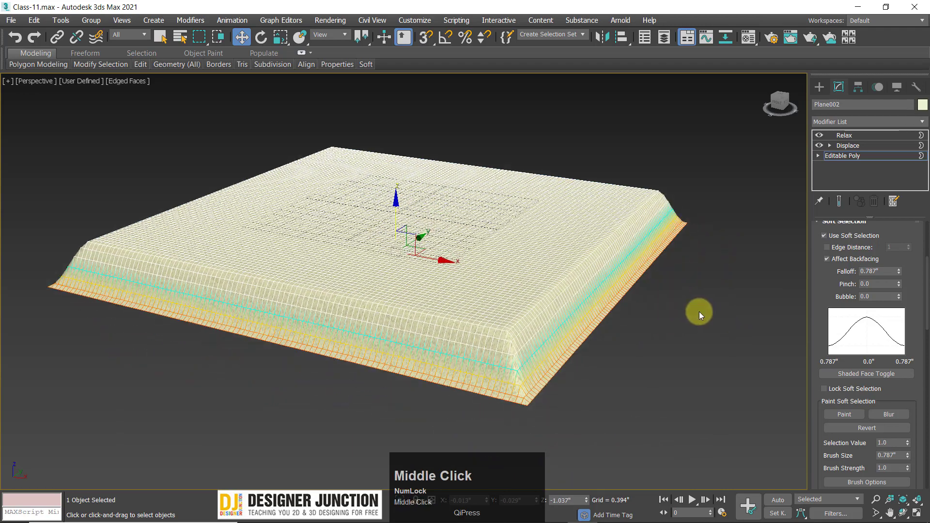
key("ctrl+z")
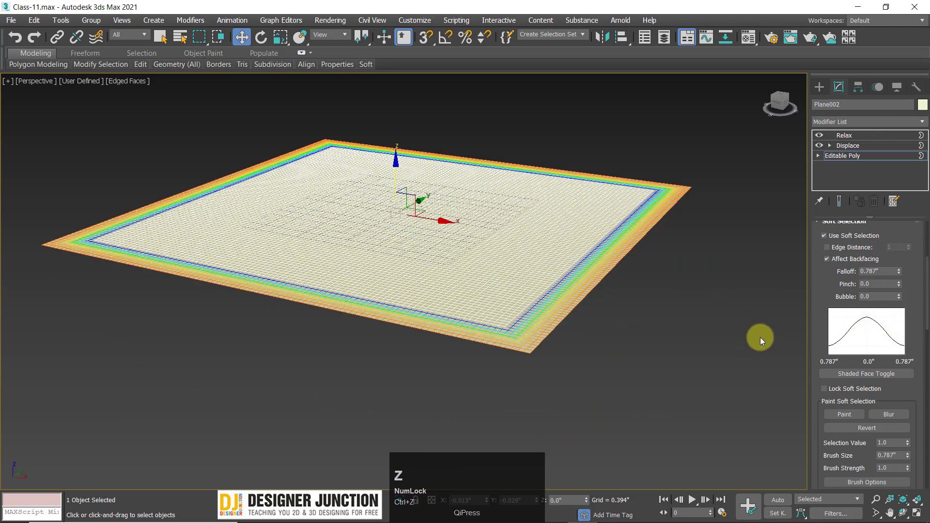
Scale the soft-selected border outward in the XY plane to enlarge the plane's edge
key("r")
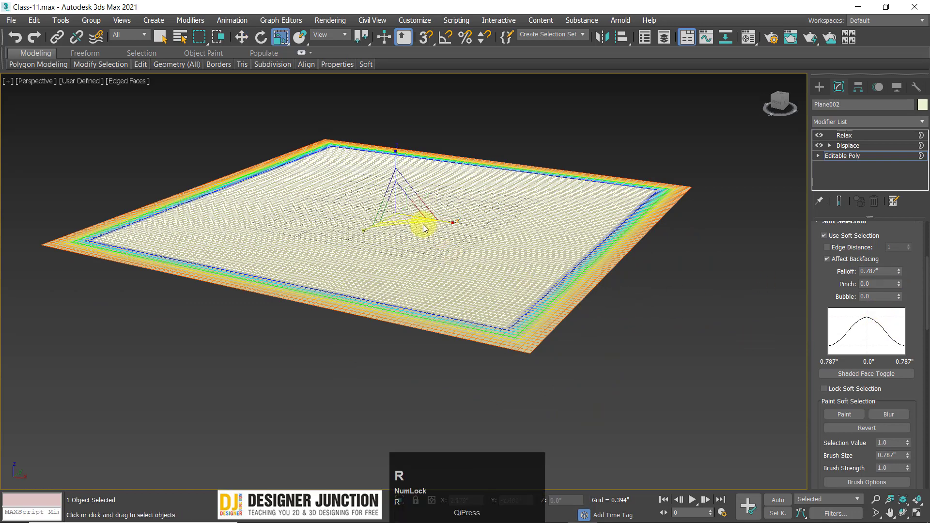
left_click_drag(401, 207, 393, 211)
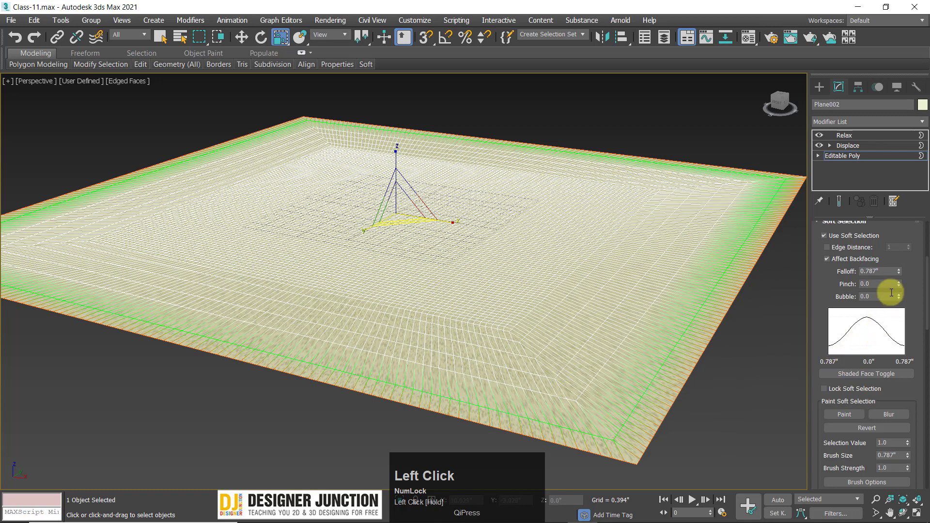
Set the border's soft-selection Falloff to 3.015 inches and Bubble to 0.725, keeping Pinch at 0.0
left_click_drag(899, 272, 904, 225)
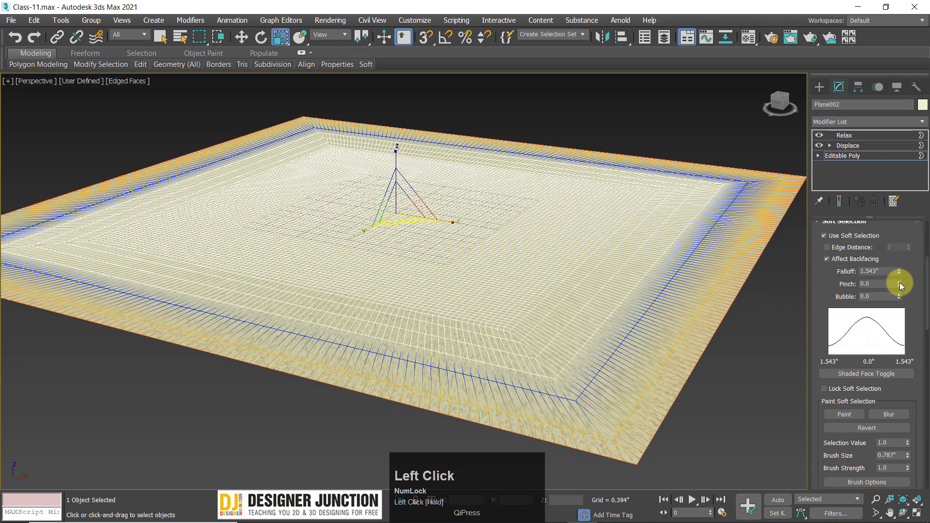
left_click_drag(900, 283, 901, 209)
left_click_drag(899, 285, 899, 310)
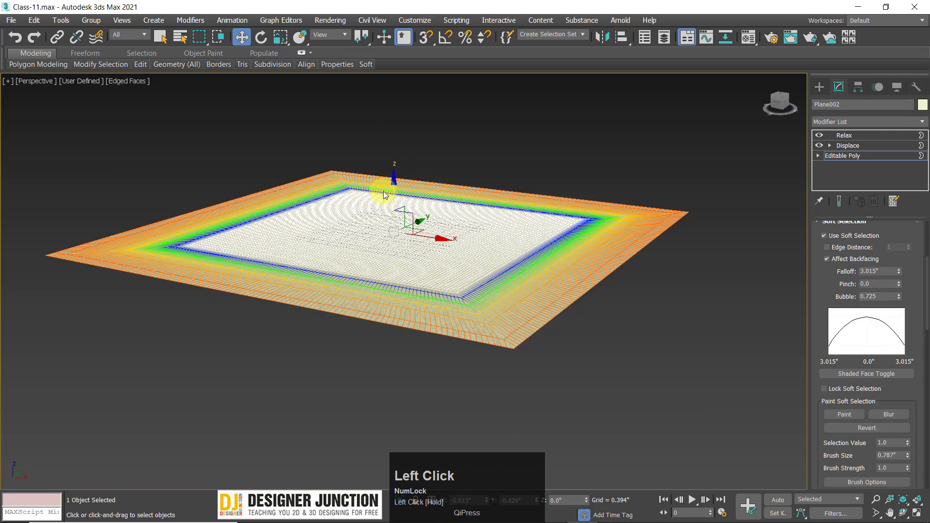
Lower the soft-selected border about 1.32 inches along Z, exit border editing and deselect the plane
left_click_drag(395, 183, 396, 221)
middle_click_drag(588, 304, 603, 288, "alt")
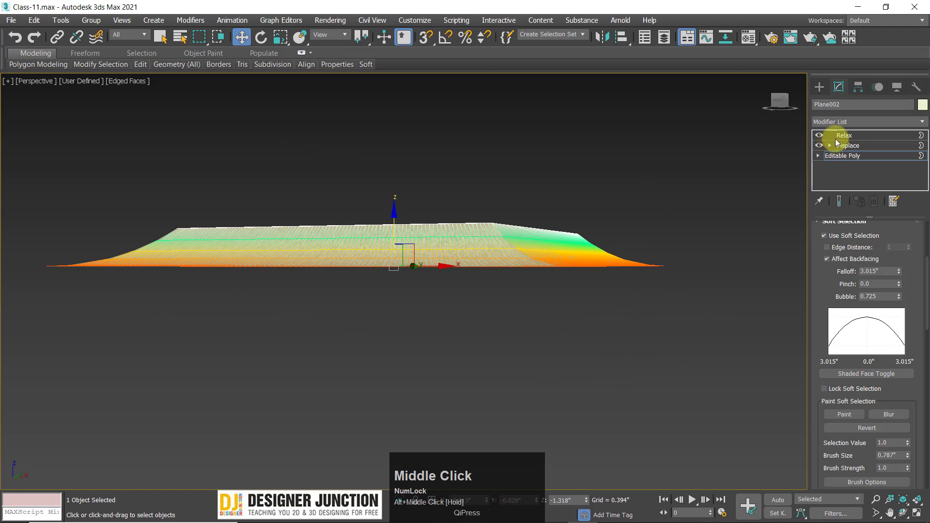
left_click(830, 157)
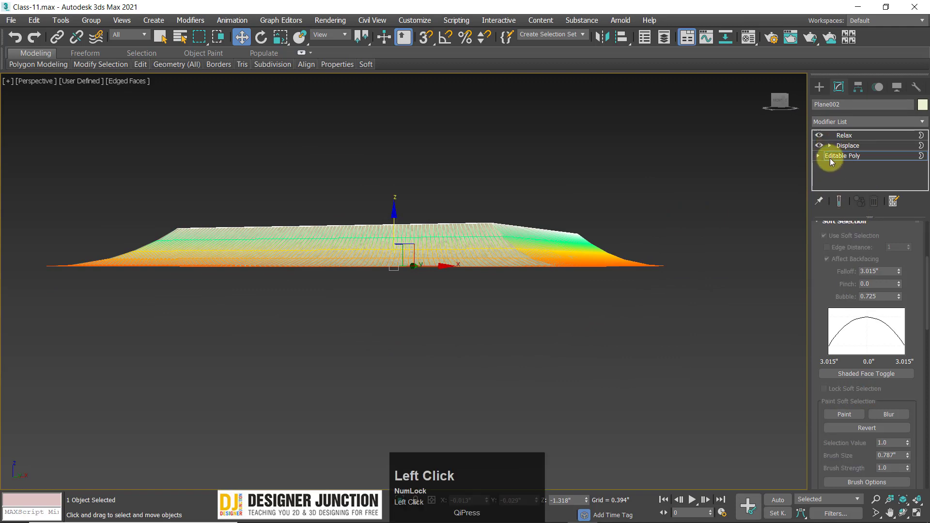
left_click(574, 319)
Reselect the terrain plane and enter the Gizmo level of its Displace modifier
middle_click_drag(516, 284, 449, 297, "alt")
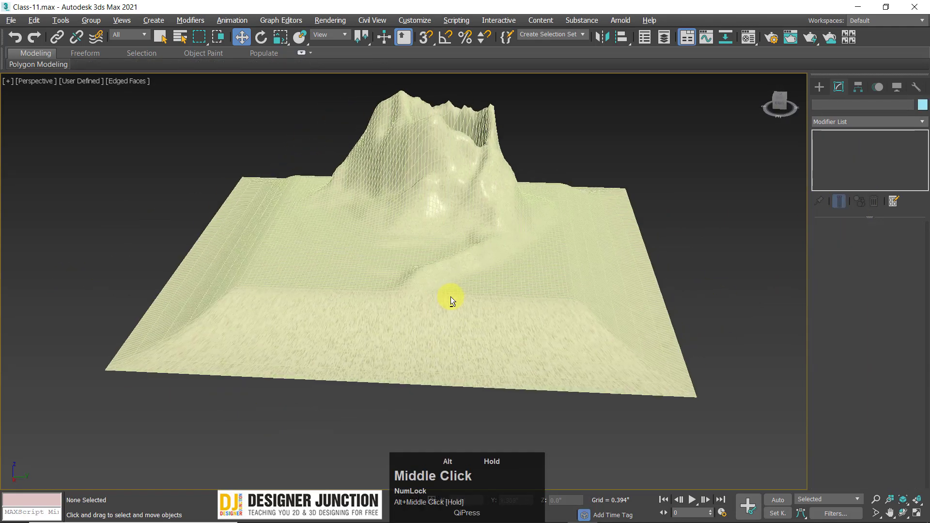
left_click(449, 297)
key("z")
middle_click_drag(500, 326, 655, 228, "alt")
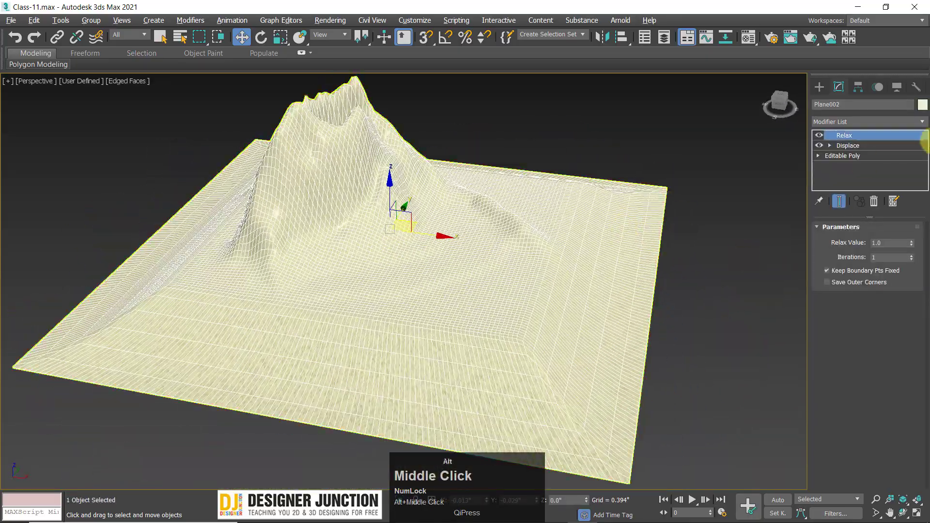
left_click(849, 145)
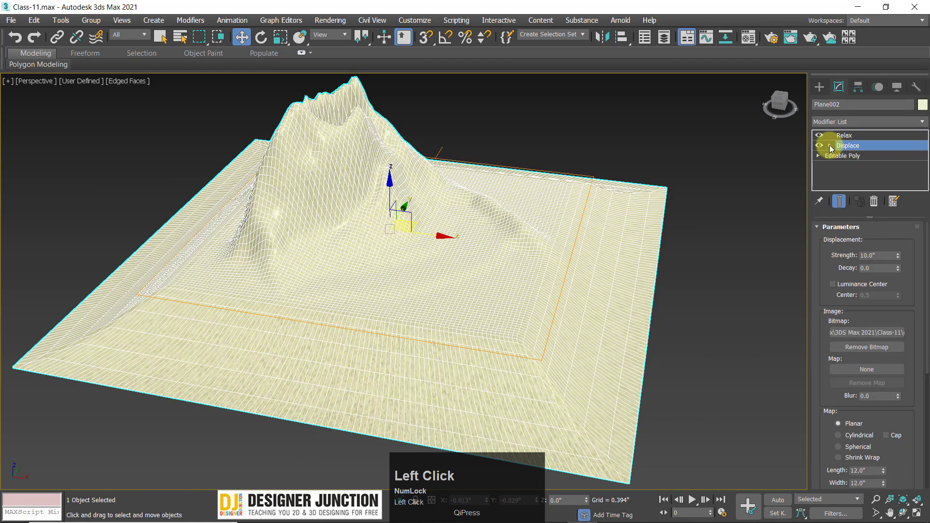
left_click(830, 145)
left_click(849, 155)
middle_click_drag(358, 248, 440, 229, "alt")
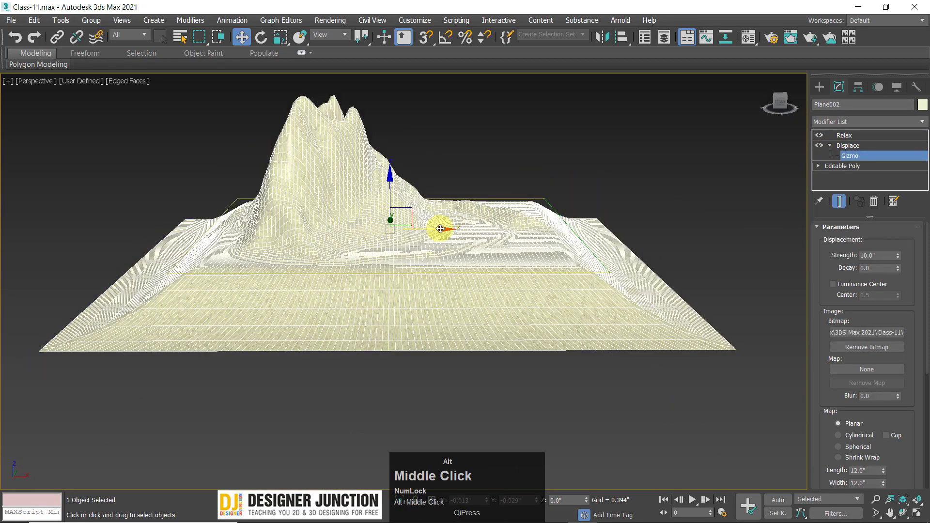
Enlarge the Displace gizmo past the plane's edges so the displacement spreads over the sloped border
left_click_drag(442, 230, 548, 257)
middle_click_drag(548, 258, 474, 272, "alt")
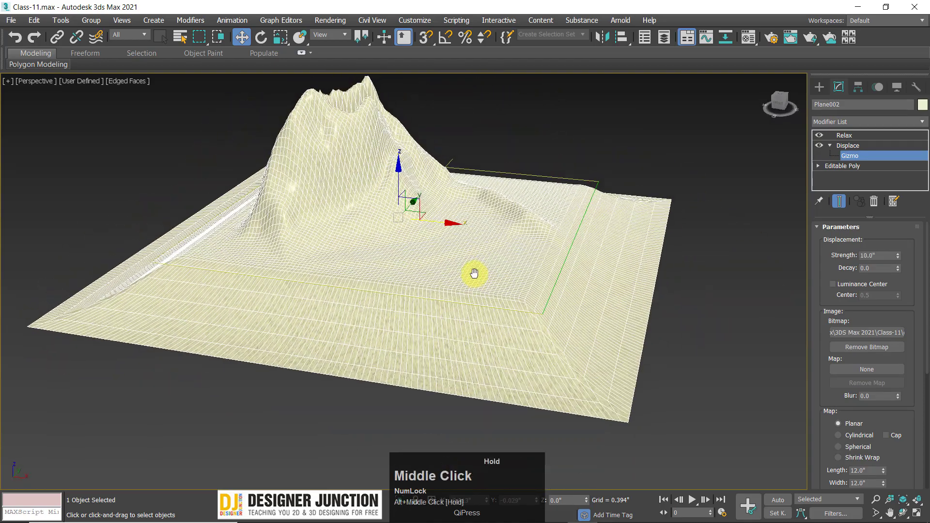
key("r")
left_click_drag(406, 214, 417, 183)
key("e")
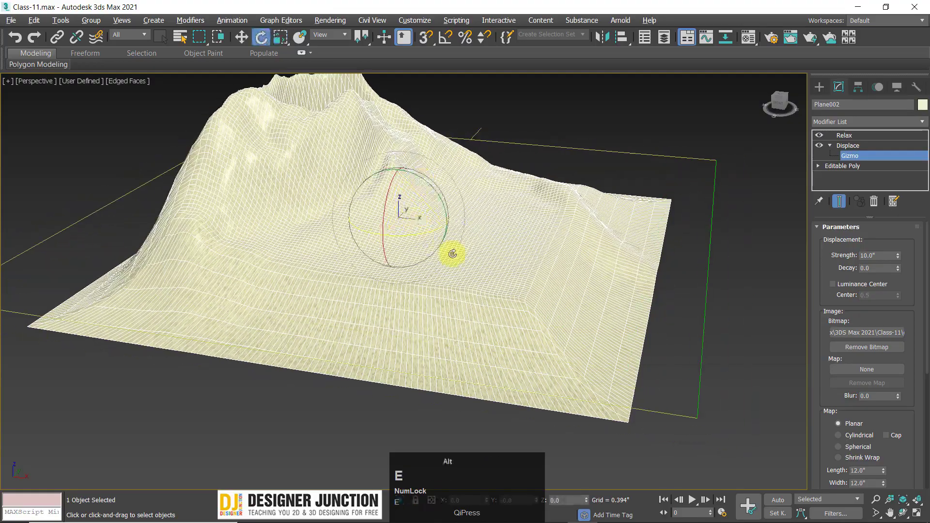
middle_click_drag(450, 253, 498, 243, "alt")
Move the enlarged Displace gizmo about 0.75 inches along X
key("w")
middle_click_drag(445, 276, 418, 274, "alt")
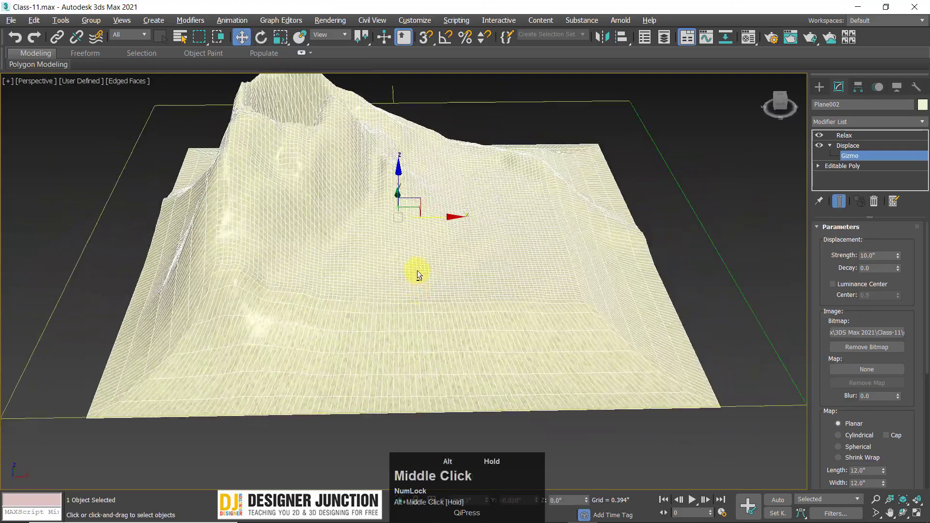
left_click_drag(445, 216, 468, 219)
middle_click_drag(468, 219, 446, 229, "alt")
Scale the Displace gizmo slightly along individual axes to fit the mountain to the plane
key("r")
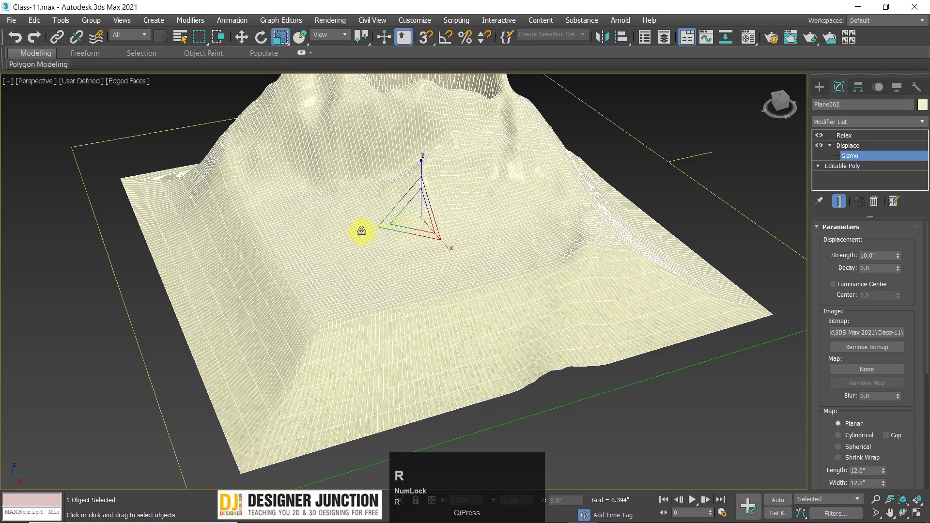
left_click_drag(361, 231, 358, 235)
middle_click_drag(501, 242, 515, 232, "alt")
left_click_drag(479, 220, 482, 220)
key("w")
middle_click_drag(522, 240, 590, 175, "alt")
left_click(636, 243)
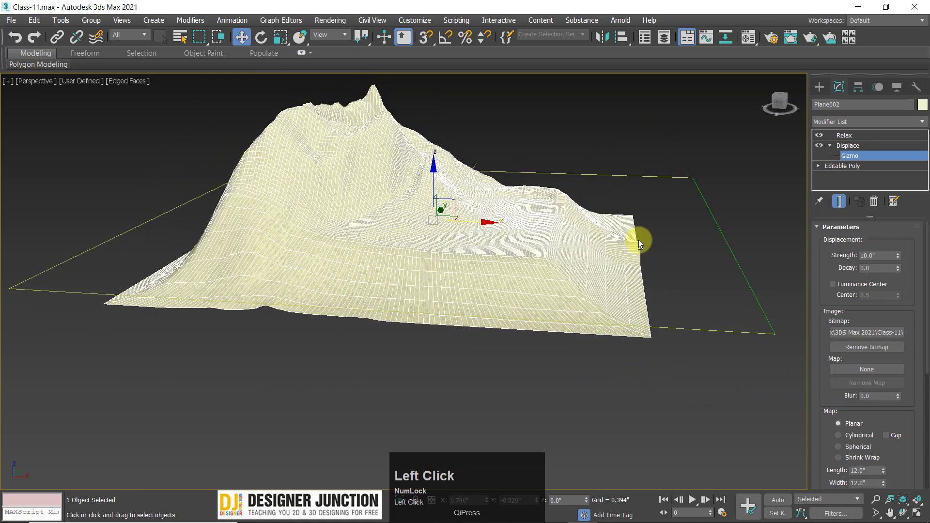
Fine-tune the Displace gizmo's horizontal scale while checking the relief along the terrain's outer edges
middle_click_drag(636, 242, 498, 219, "alt")
key("r")
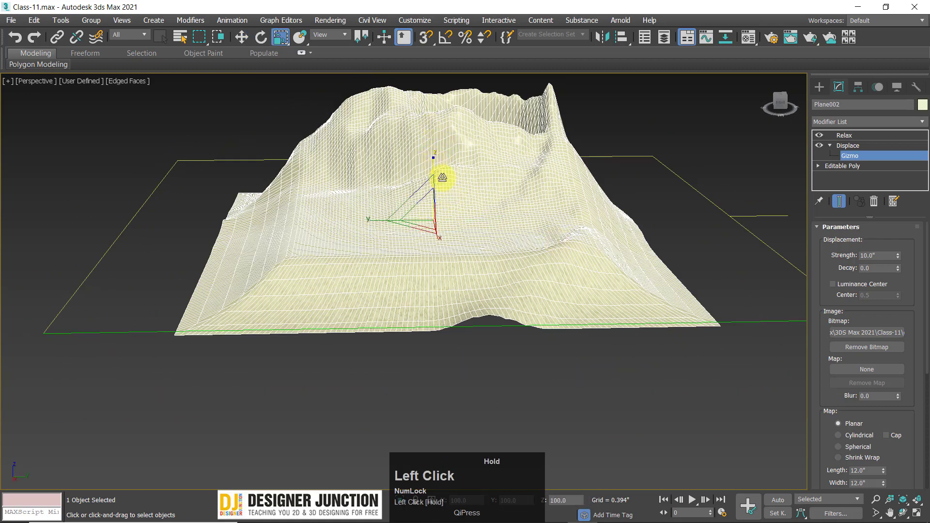
middle_click_drag(442, 178, 486, 228, "alt")
left_click_drag(486, 228, 484, 233)
middle_click_drag(484, 233, 438, 240, "alt")
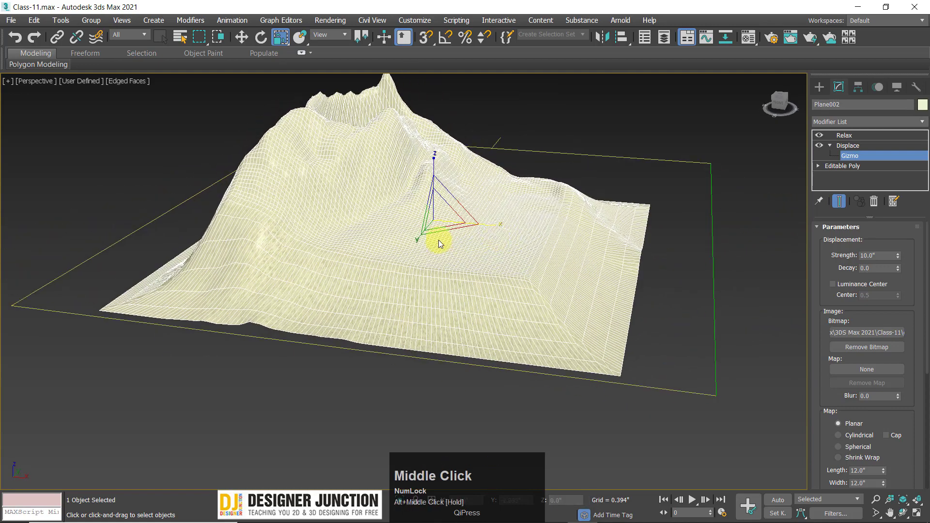
left_click_drag(415, 242, 420, 242)
middle_click_drag(421, 242, 630, 223, "alt")
key("w")
left_click(630, 223)
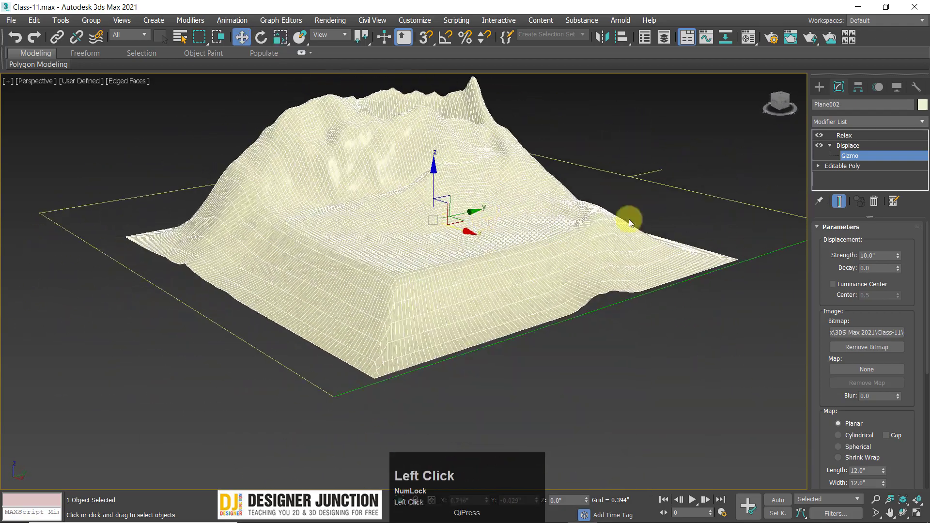
Leave the Displace gizmo level and return to the Relax modifier of the terrain plane
left_click(843, 136)
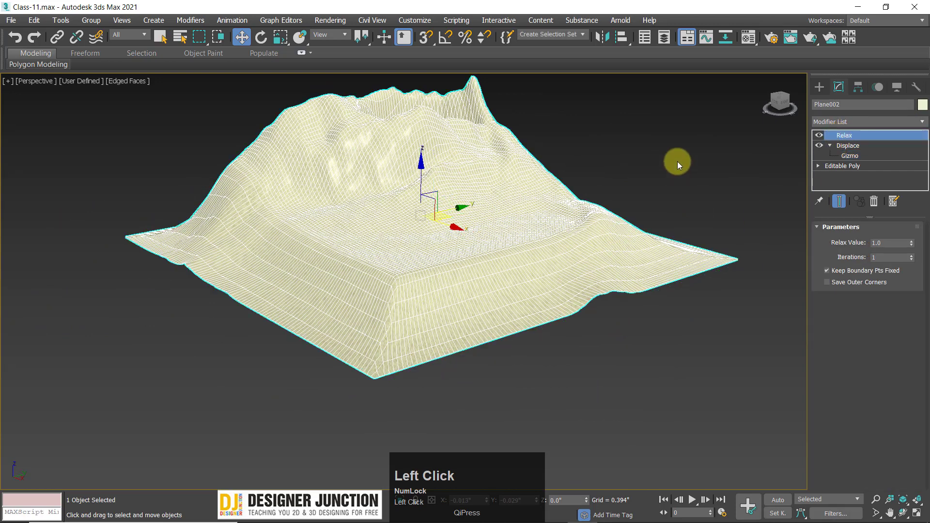
left_click(671, 160)
middle_click_drag(443, 245, 445, 251, "alt")
left_click(445, 251)
left_click(862, 137)
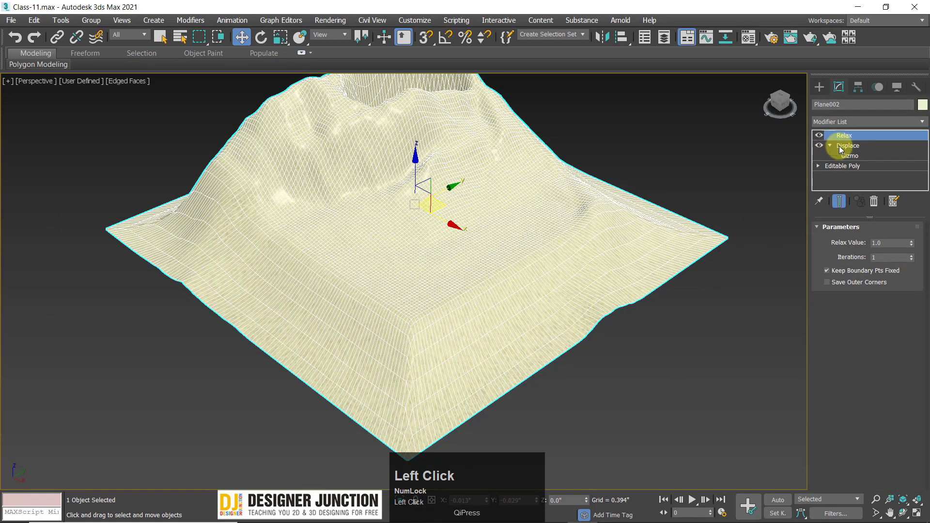
Review the Displace modifier's parameters against the terrain's shape, and return to the Relax modifier
left_click(846, 145)
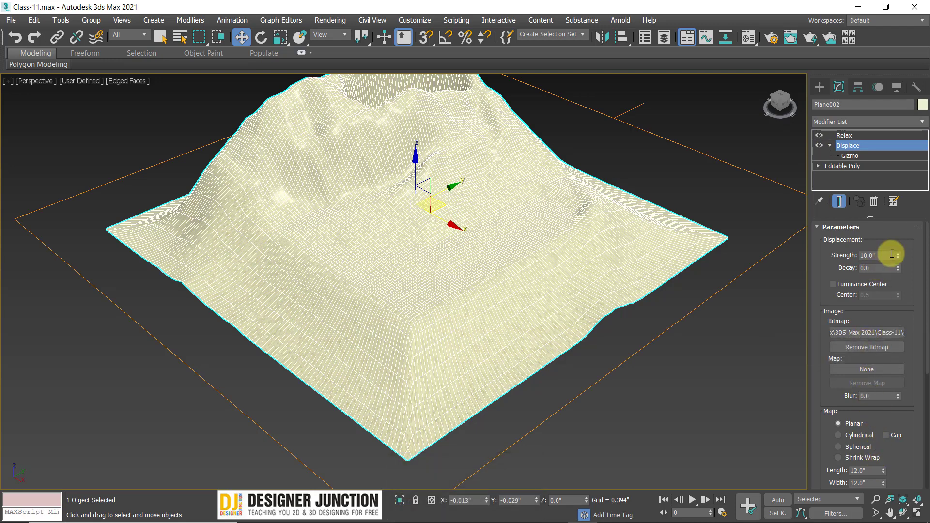
mouse_move(411, 220)
middle_mouse_down("alt")
mouse_move(435, 205)
mouse_move(426, 229)
middle_mouse_up("alt")
mouse_move(901, 273)
left_mouse_down()
mouse_move(908, 226)
mouse_move(874, 415)
mouse_move(898, 257)
mouse_move(893, 290)
mouse_move(889, 276)
left_mouse_up()
middle_click_drag(460, 321, 556, 316, "alt")
key("z")
middle_click_drag(725, 332, 683, 321, "alt")
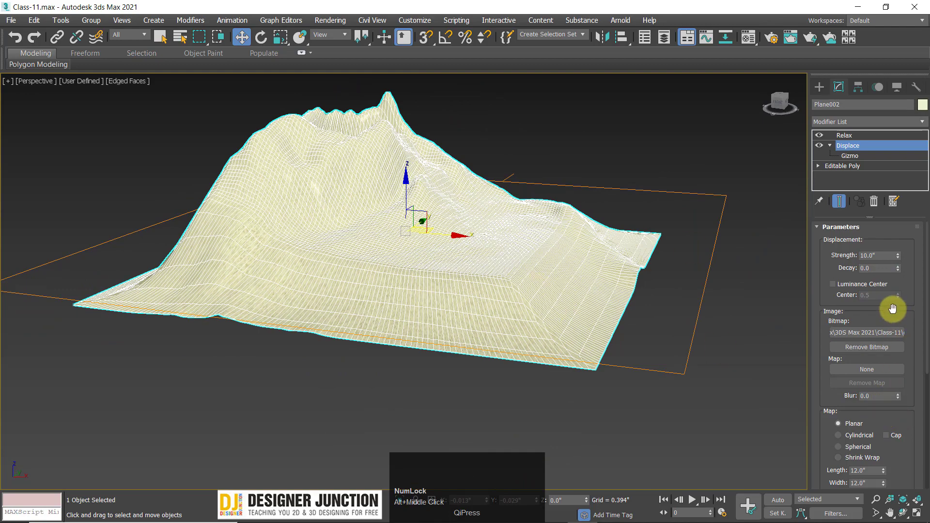
left_click_drag(893, 308, 893, 307)
left_click(856, 145)
left_click(838, 136)
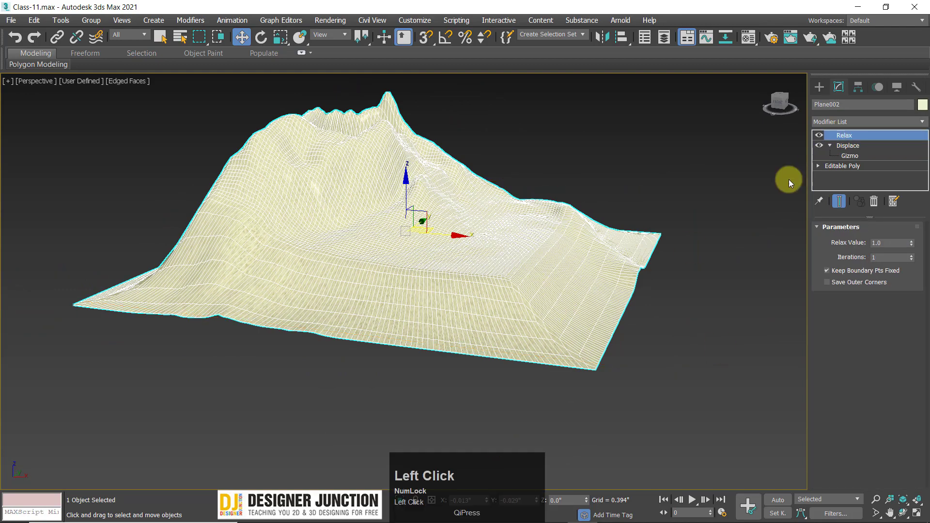
Deselect the terrain and examine its reshaped slopes and border from several angles
middle_click_drag(538, 208, 565, 210, "alt")
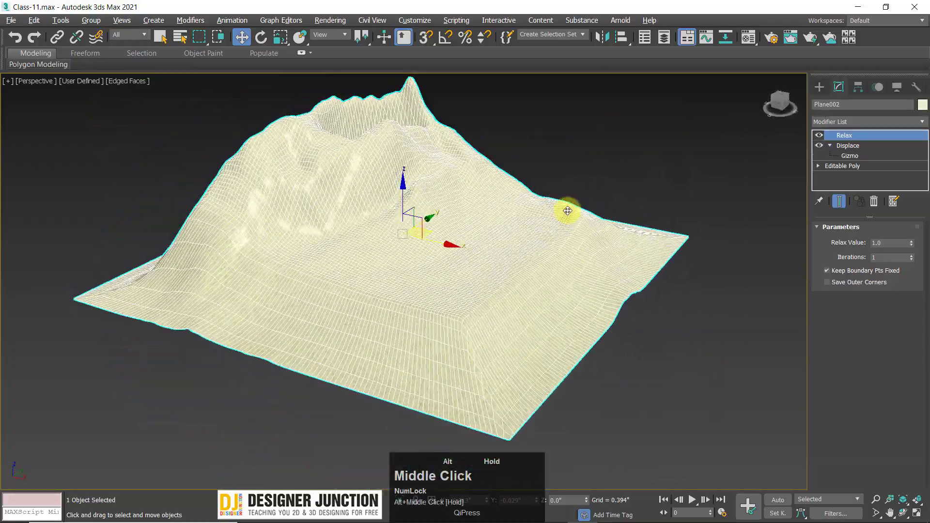
left_click(607, 293)
middle_click_drag(607, 293, 492, 341, "alt")
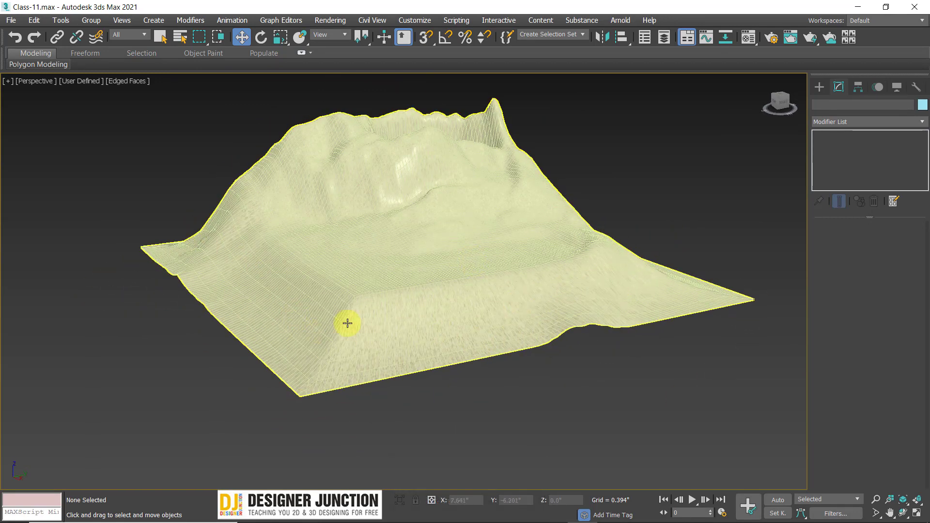
middle_click_drag(364, 255, 339, 247)
middle_click_drag(419, 337, 423, 315, "alt")
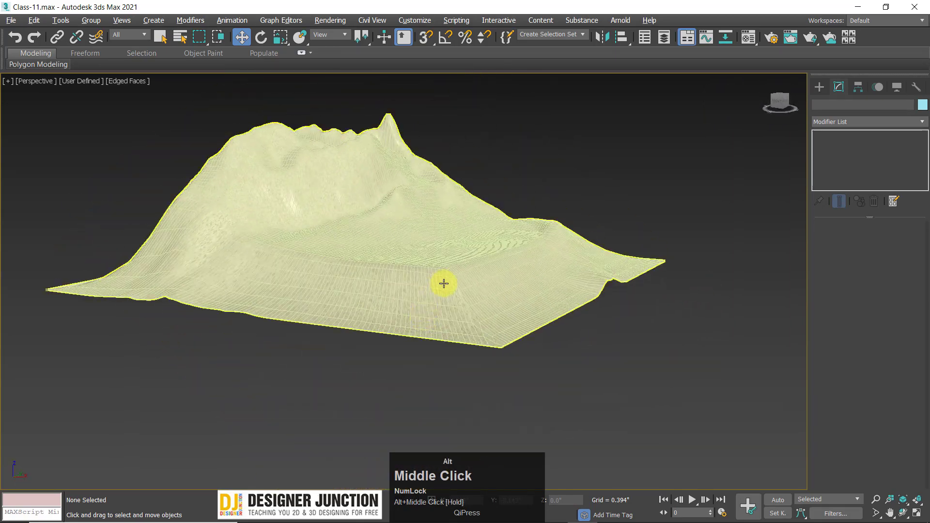
middle_click_drag(444, 283, 397, 247, "alt")
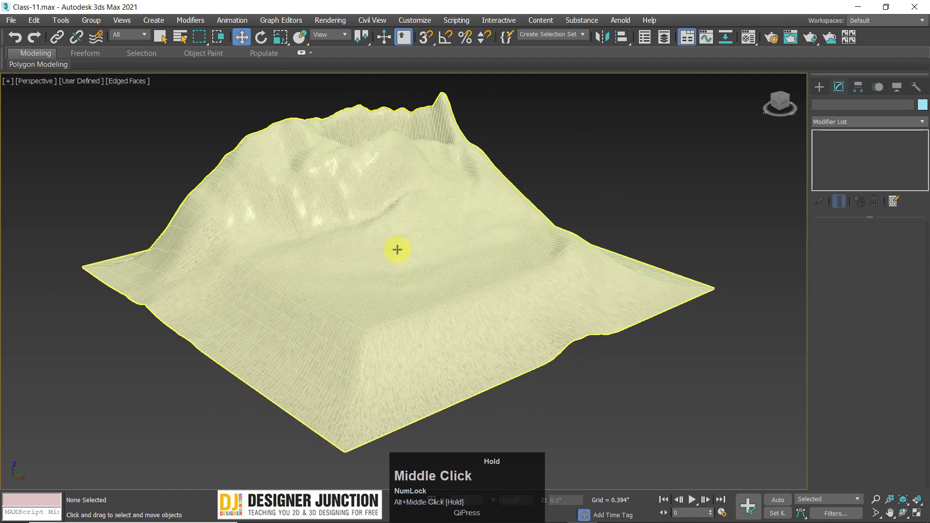
left_click(597, 250)
left_click(644, 214)
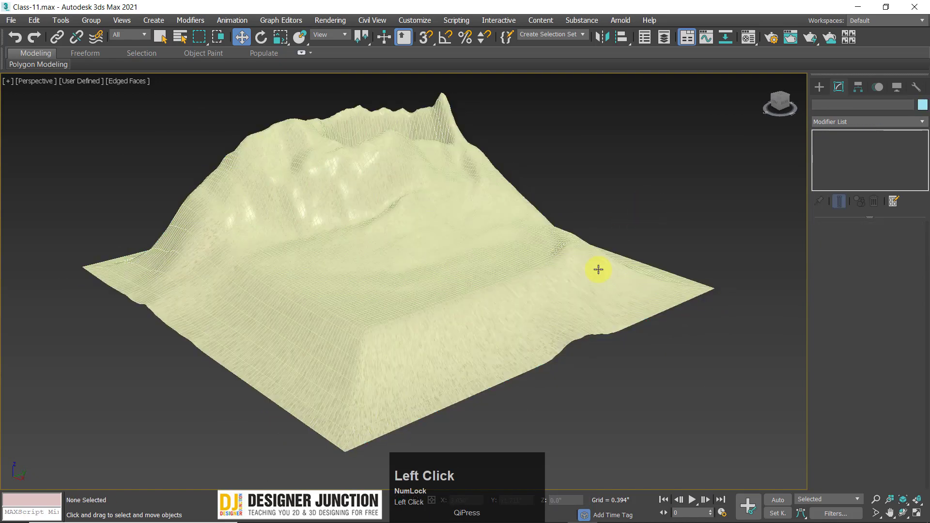
Turn off edged faces in the Perspective view and examine the terrain's speckled surface up close
key("F4")
middle_click_drag(428, 326, 386, 257, "alt")
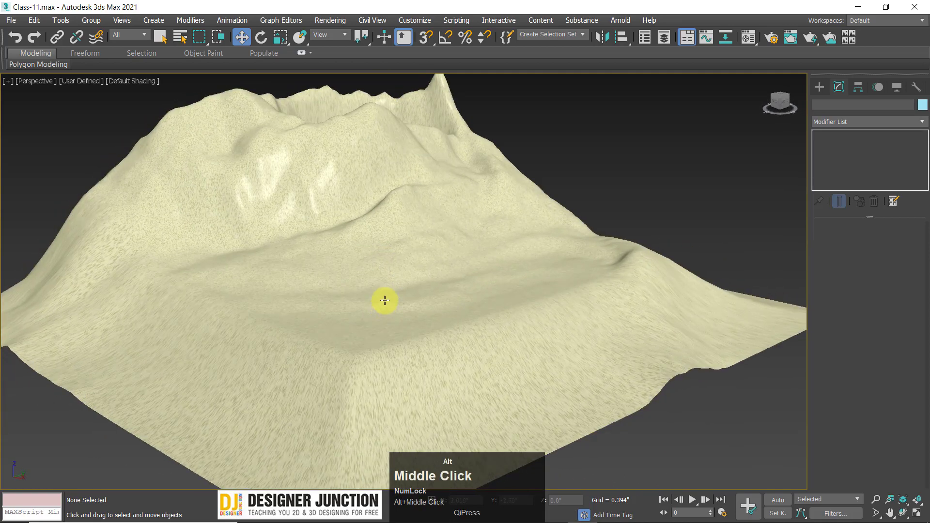
mouse_move(384, 299)
middle_mouse_down("alt")
mouse_move(391, 271)
mouse_move(409, 270)
mouse_move(376, 268)
mouse_move(334, 297)
mouse_move(318, 332)
mouse_move(266, 270)
mouse_move(332, 291)
mouse_move(397, 293)
middle_mouse_up("alt")
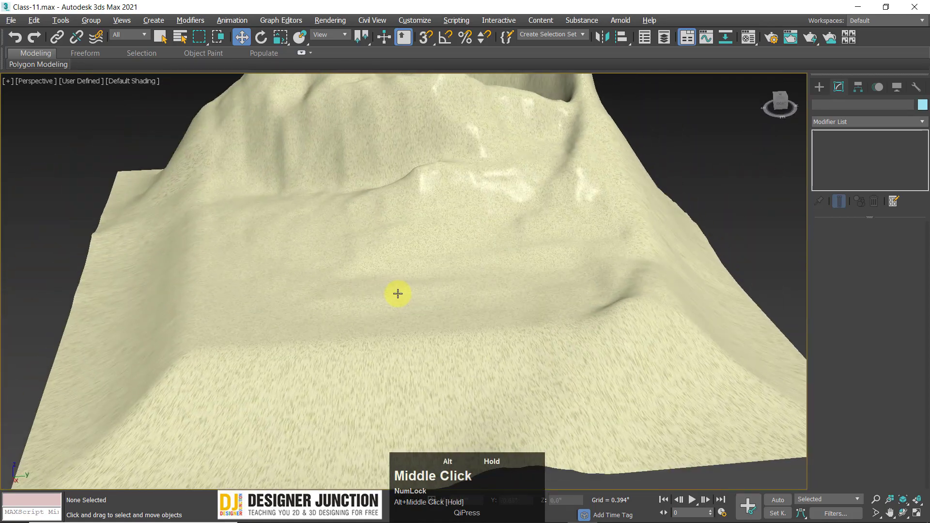
scroll(250, 309, "up", 3)
scroll(392, 268, "down", 5)
middle_click_drag(432, 266, 368, 264, "alt")
scroll(313, 275, "down", 2)
middle_click_drag(313, 275, 322, 288, "alt")
scroll(318, 284, "up", 3)
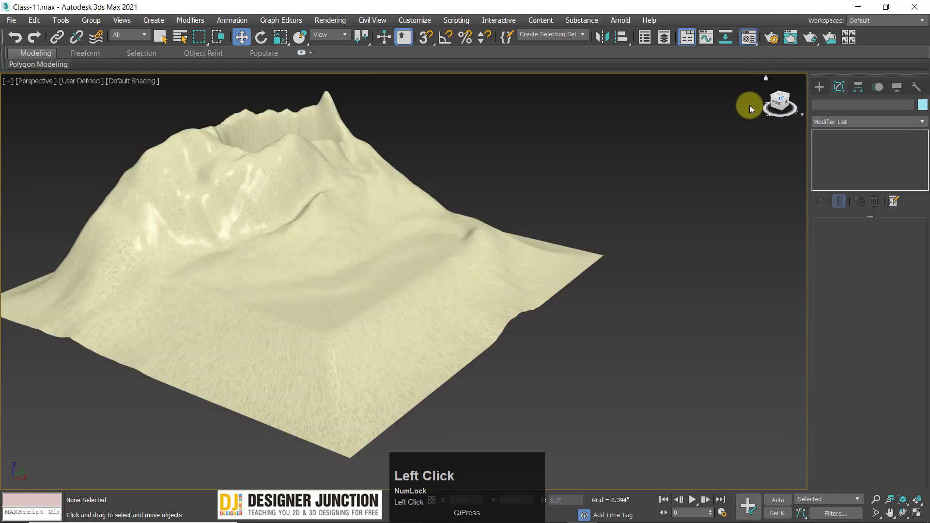
Set the cell Size of the Ceramic material's diffuse Cellular map to 0.001
left_click_drag(684, 23, 560, 25)
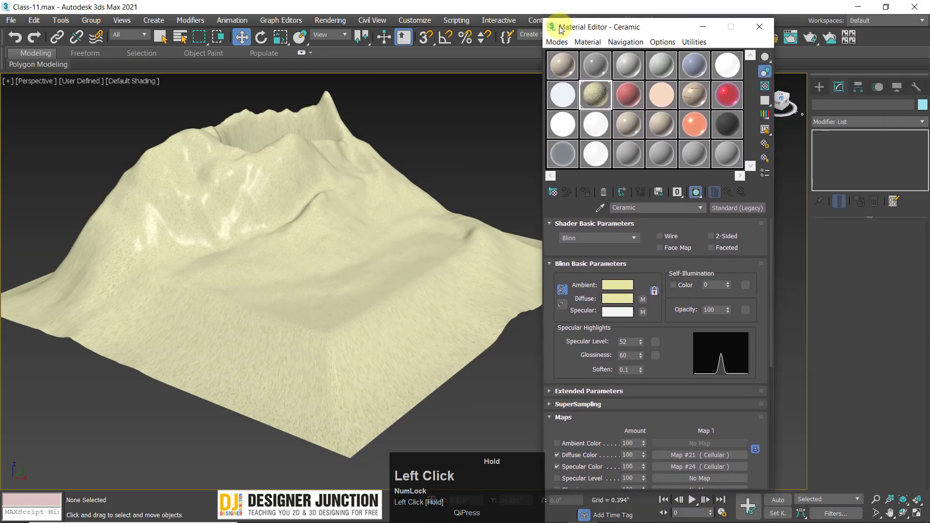
left_click(591, 97)
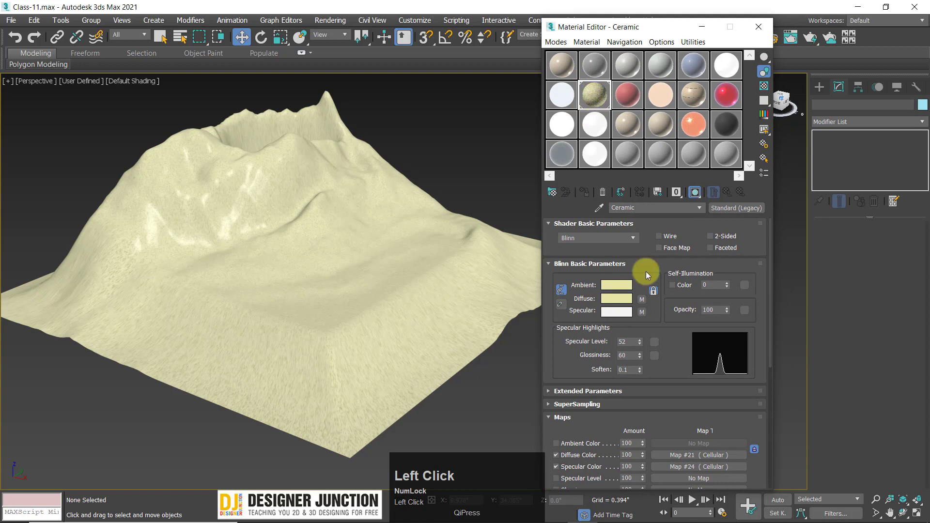
left_click(641, 301)
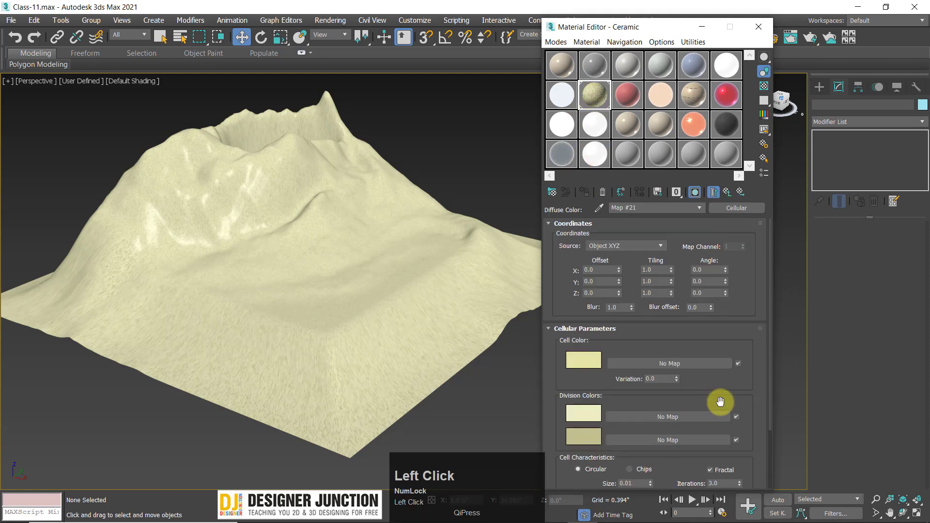
left_click_drag(720, 402, 733, 275)
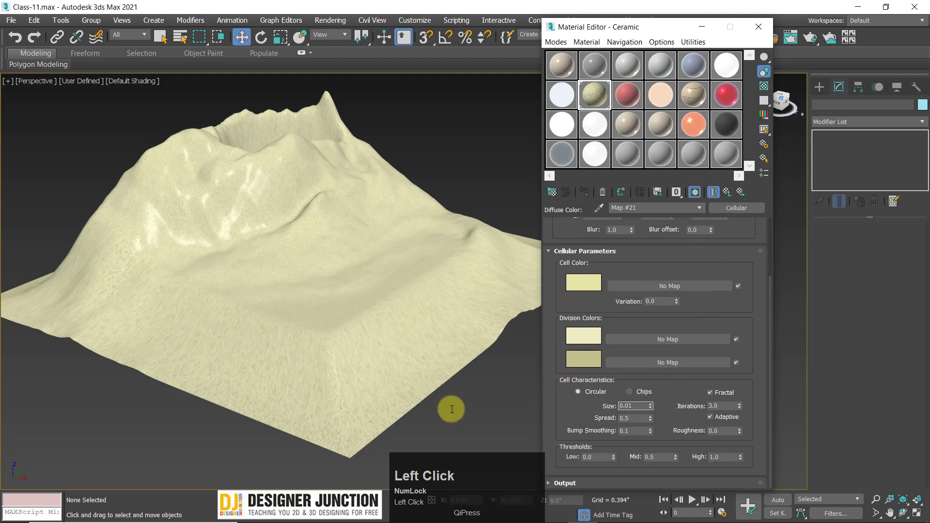
left_click(380, 399)
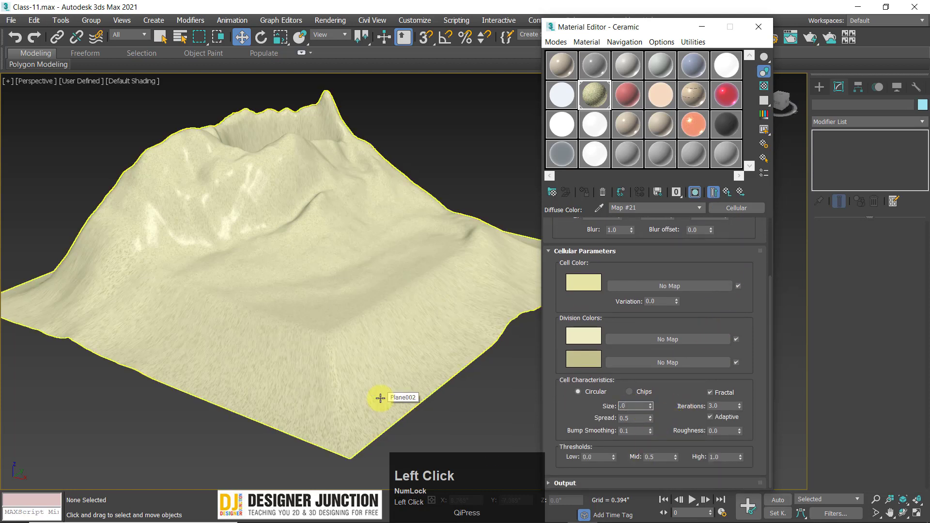
type("0")
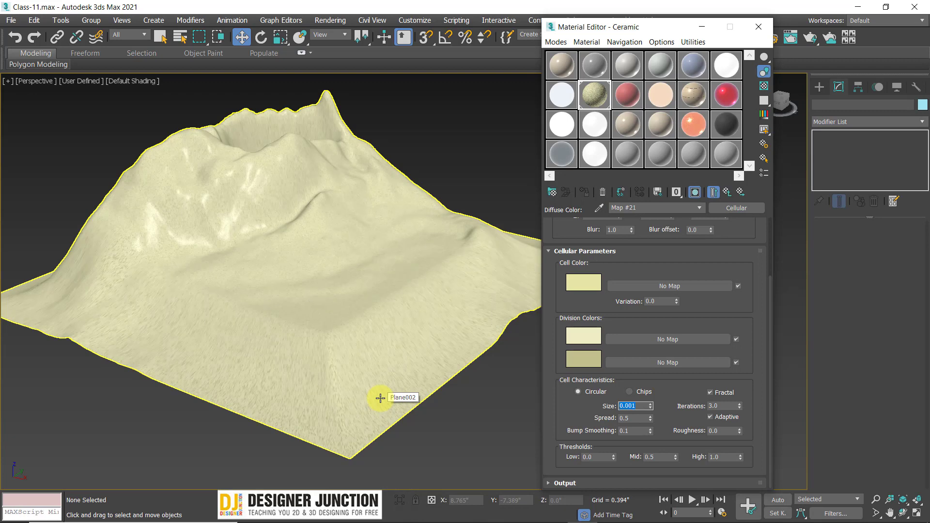
Try a cell Size of 0.1 on the diffuse Cellular map, and settle on 0.01 after checking the terrain surface
middle_click_drag(382, 409, 418, 382, "alt")
scroll(307, 287, "up", 5)
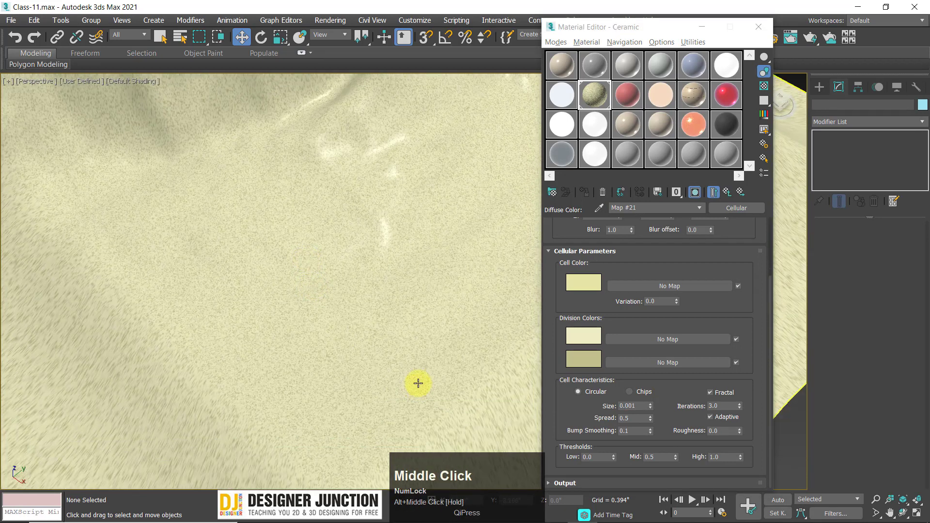
scroll(418, 382, "up", 2)
left_click(641, 405)
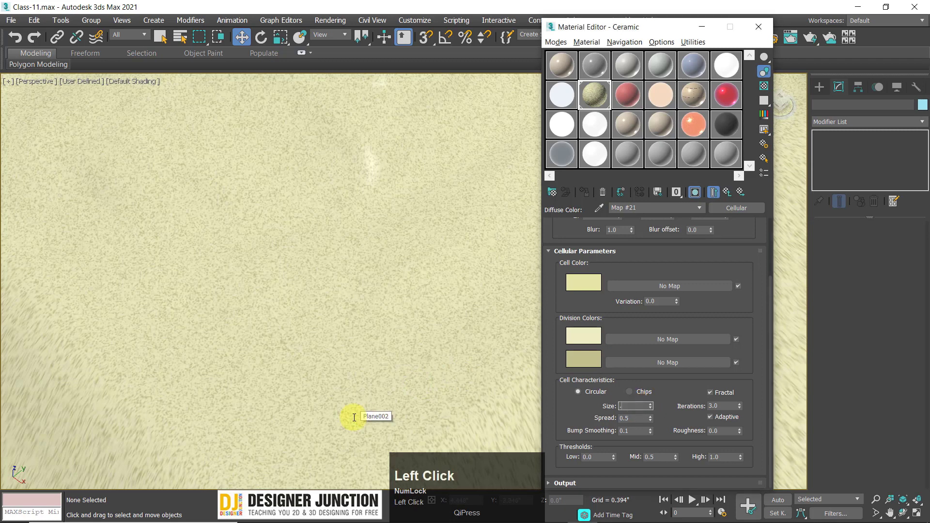
middle_click(357, 342)
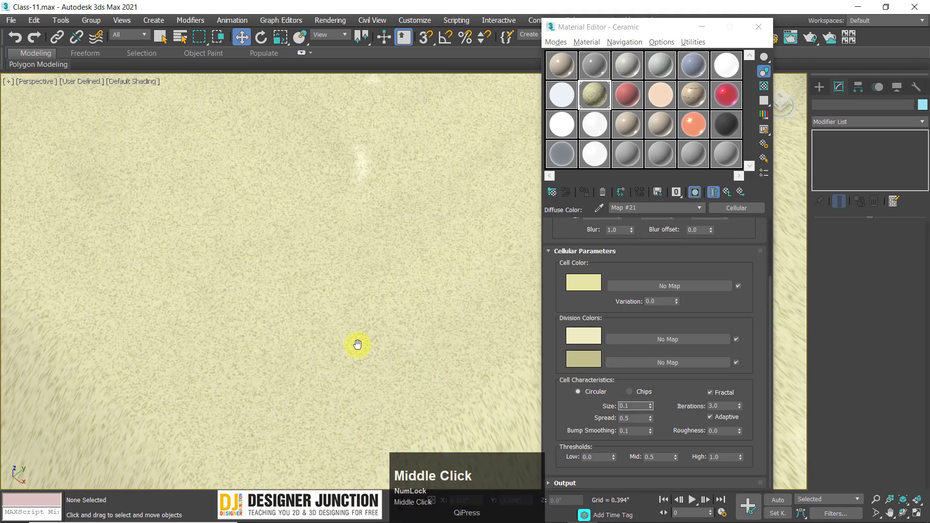
scroll(351, 344, "down", 2)
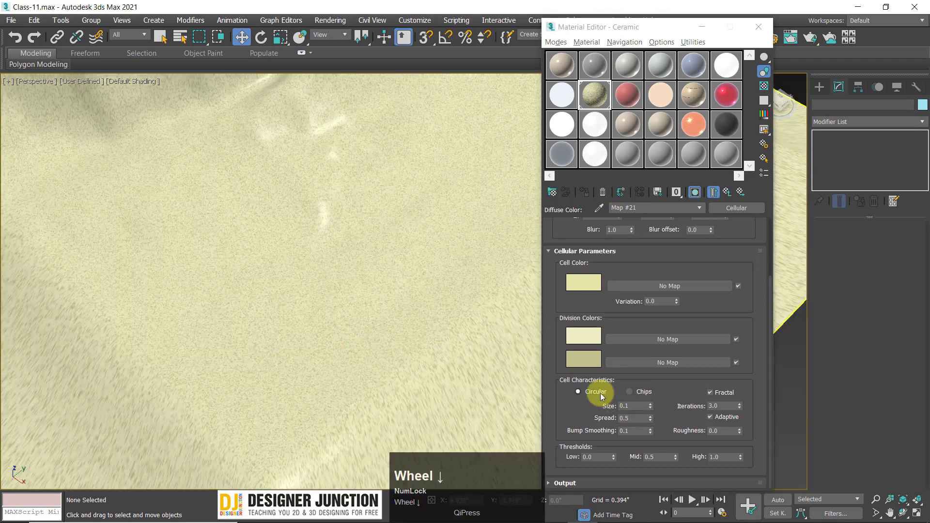
left_click(626, 406)
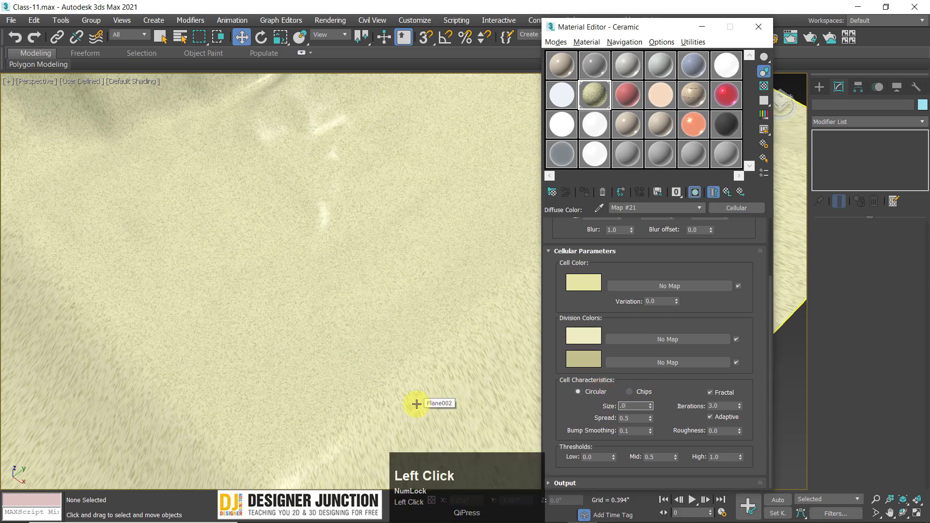
middle_click_drag(419, 326, 408, 339)
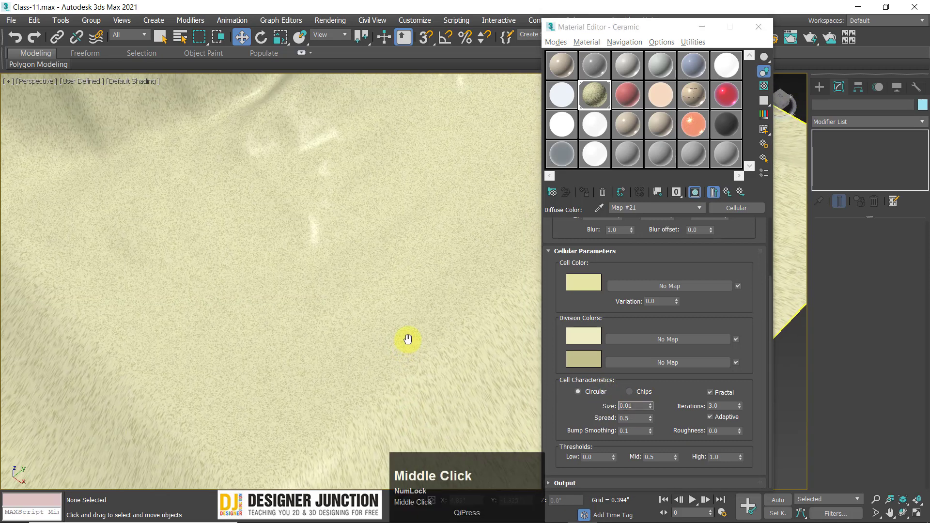
Set the diffuse Cellular map's X, Y and Z Tiling to 4.0 and check the terrain's speckle
left_click_drag(635, 273, 665, 295)
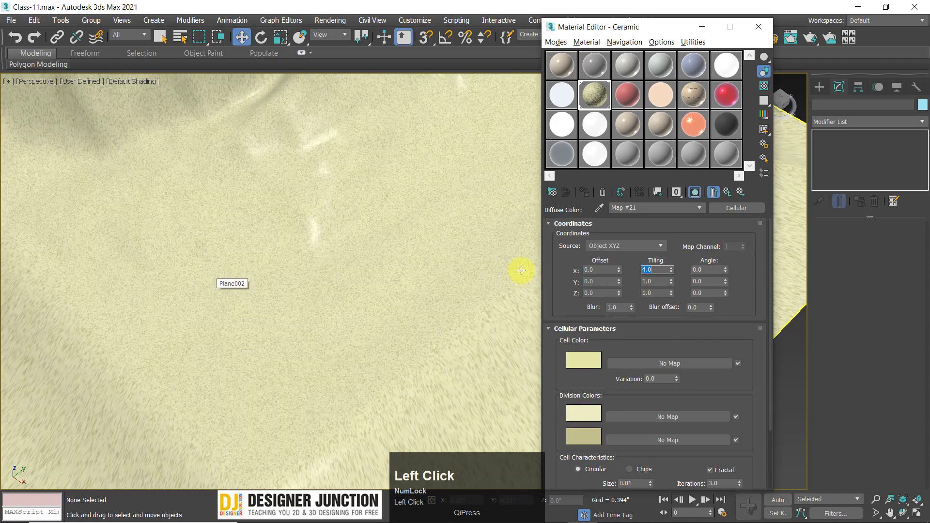
left_click(655, 281)
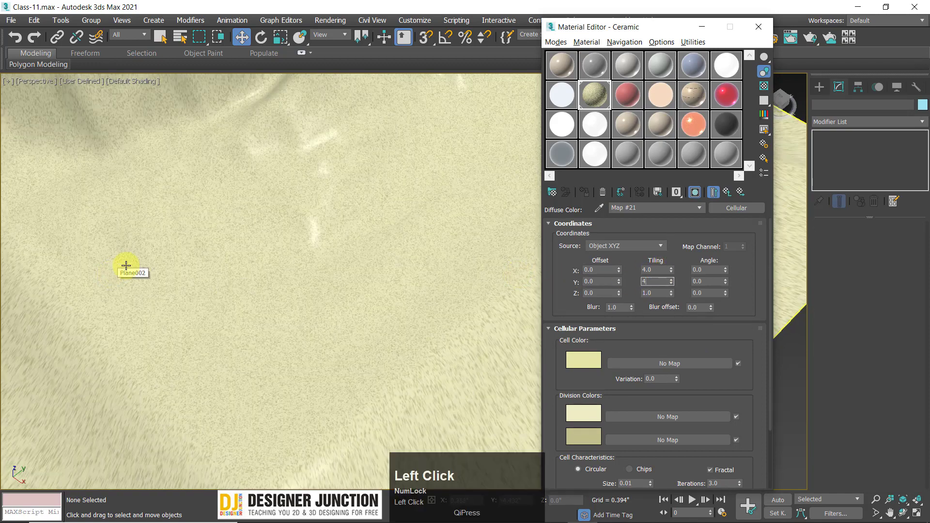
left_click(658, 293)
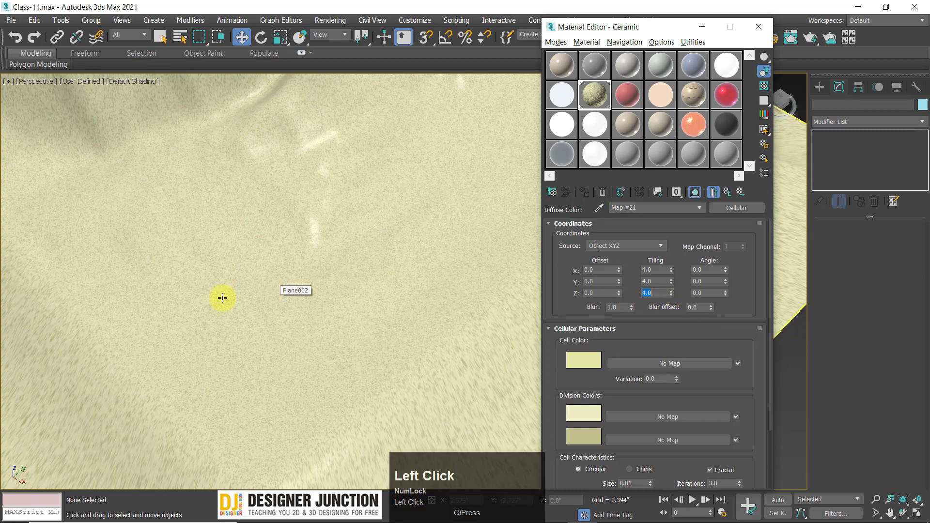
mouse_move(281, 293)
middle_mouse_down()
mouse_move(235, 274)
mouse_move(288, 281)
middle_mouse_up()
scroll(266, 285, "down", 3)
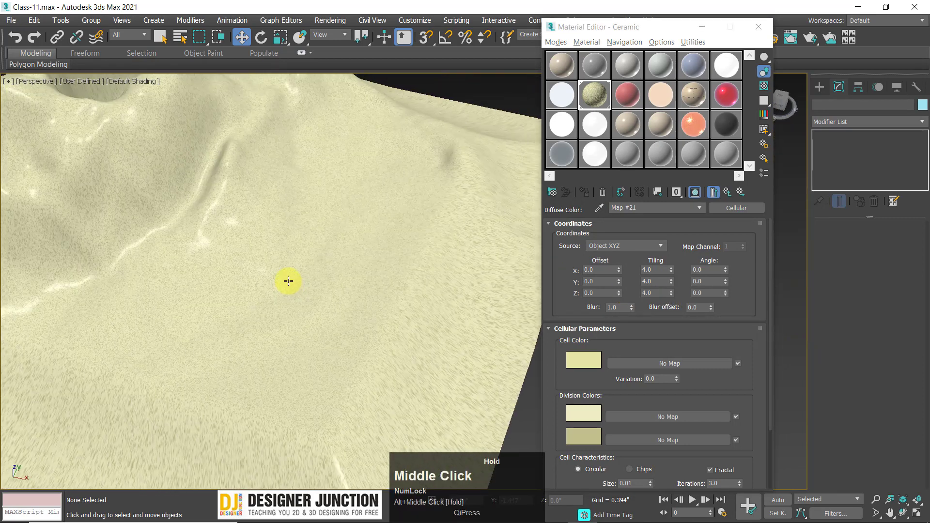
Try the diffuse Cellular map without Fractal, change its cells to Chips, and re-enable Fractal
left_click_drag(744, 393, 717, 272)
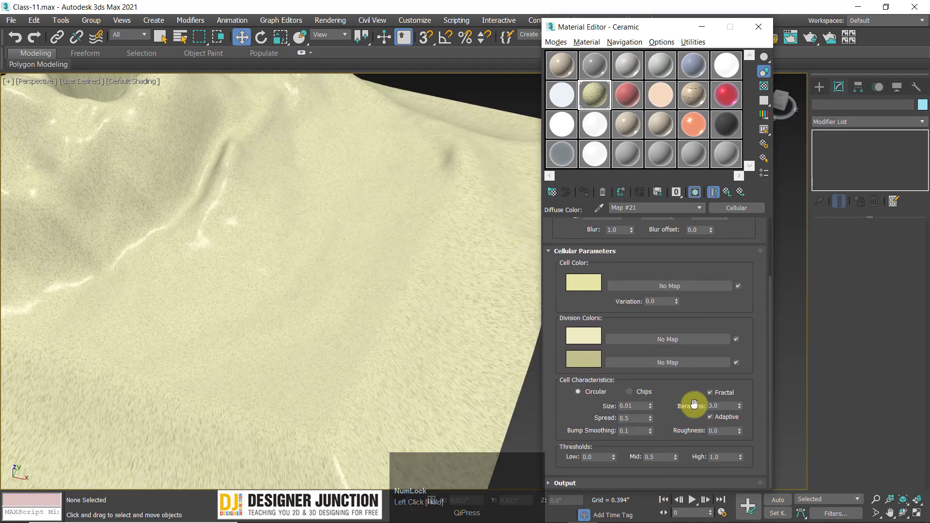
left_click(710, 392)
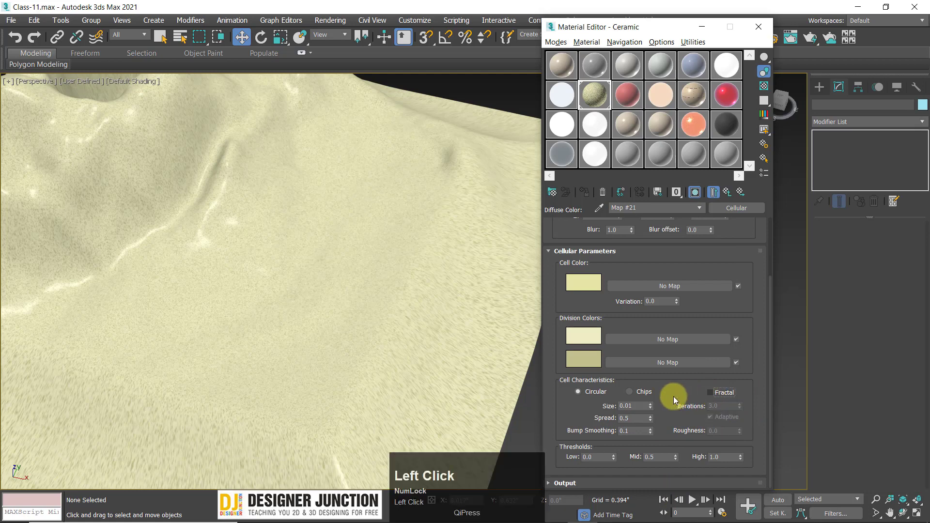
left_click(630, 392)
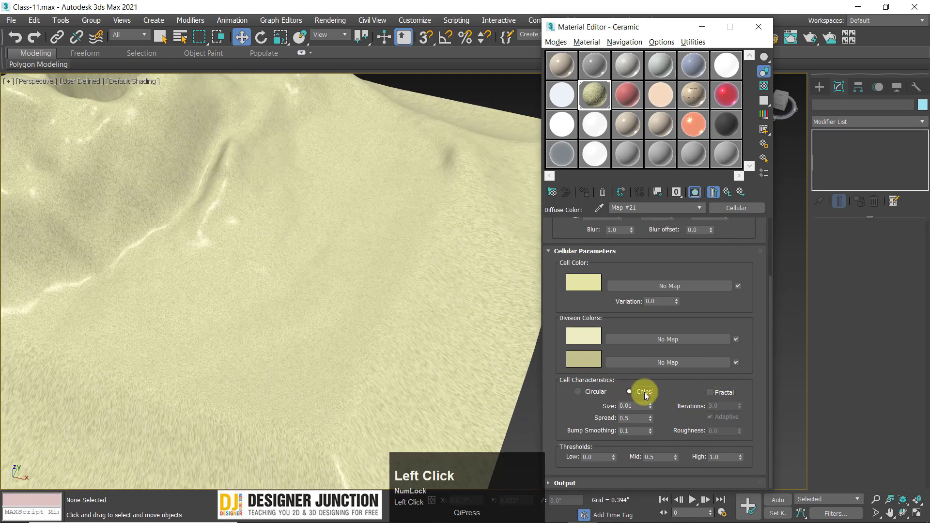
left_click(712, 393)
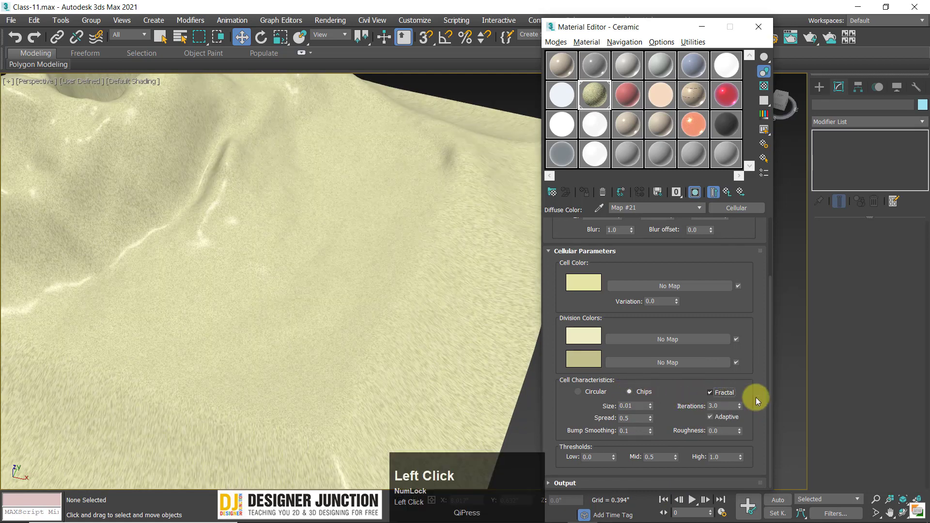
Compare Circular and Chips cells for the diffuse Cellular map on the terrain, and return to Chips
left_click(587, 394)
left_click(575, 391)
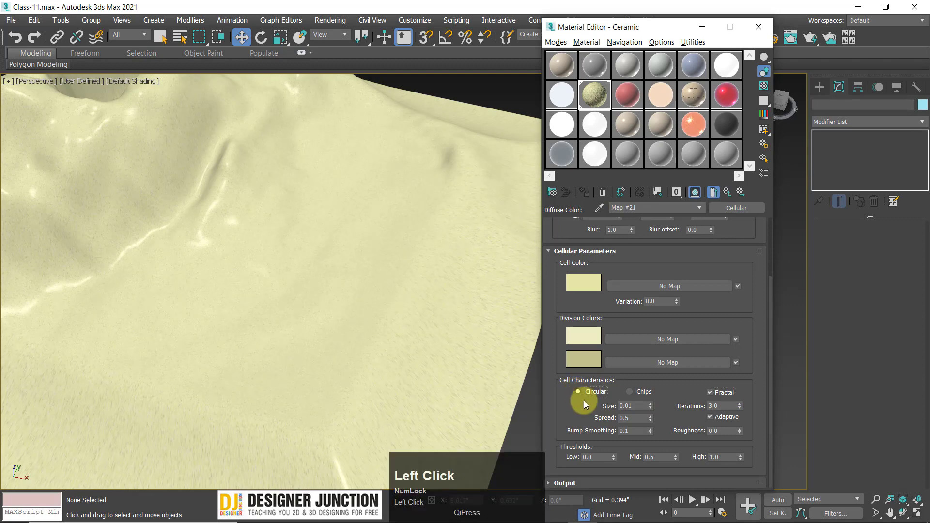
left_click(638, 393)
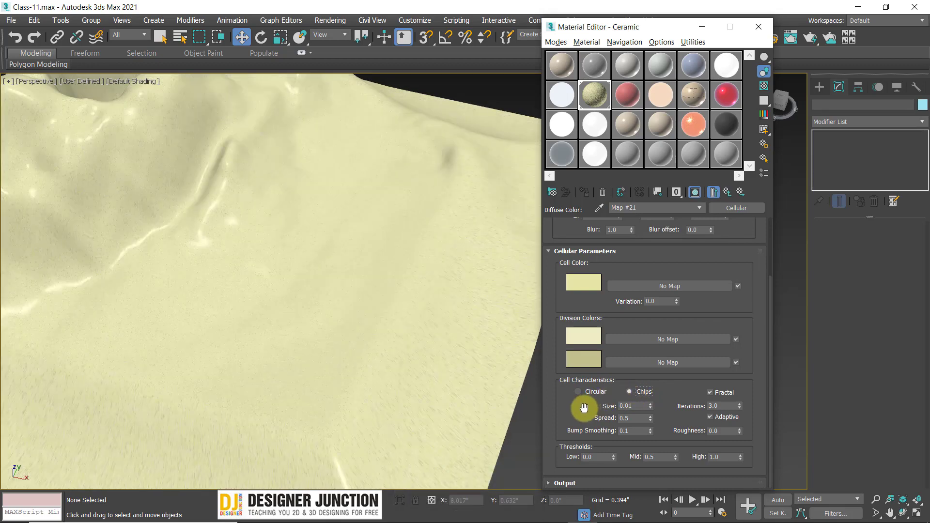
mouse_move(290, 315)
middle_mouse_down("alt")
mouse_move(216, 312)
mouse_move(243, 322)
mouse_move(255, 281)
mouse_move(277, 336)
mouse_move(293, 299)
mouse_move(332, 326)
mouse_move(320, 333)
mouse_move(308, 326)
mouse_move(326, 322)
mouse_move(303, 316)
middle_mouse_up("alt")
scroll(326, 322, "down", 5)
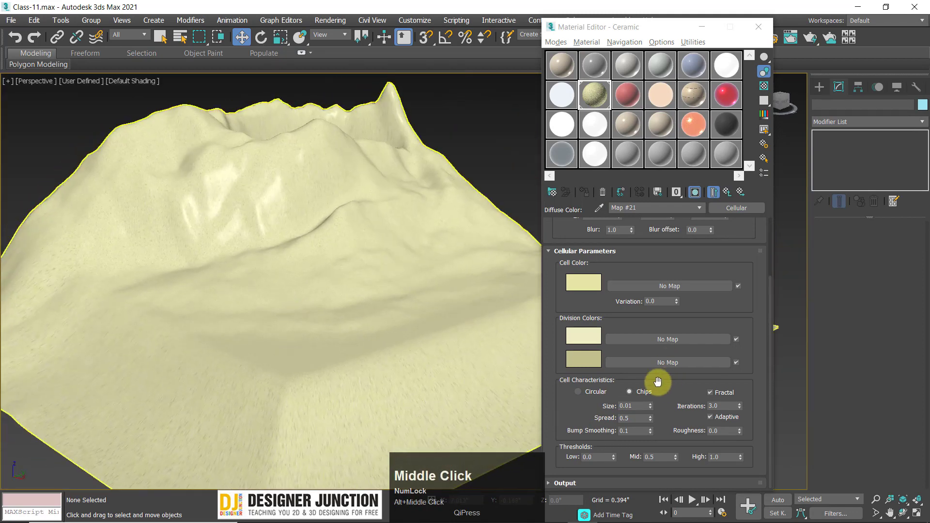
left_click(582, 391)
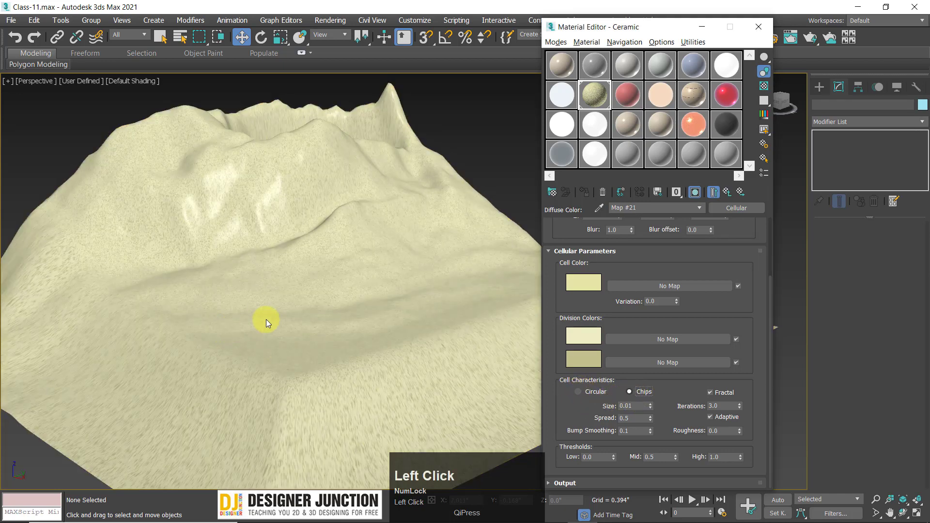
middle_click_drag(270, 317, 303, 327, "alt")
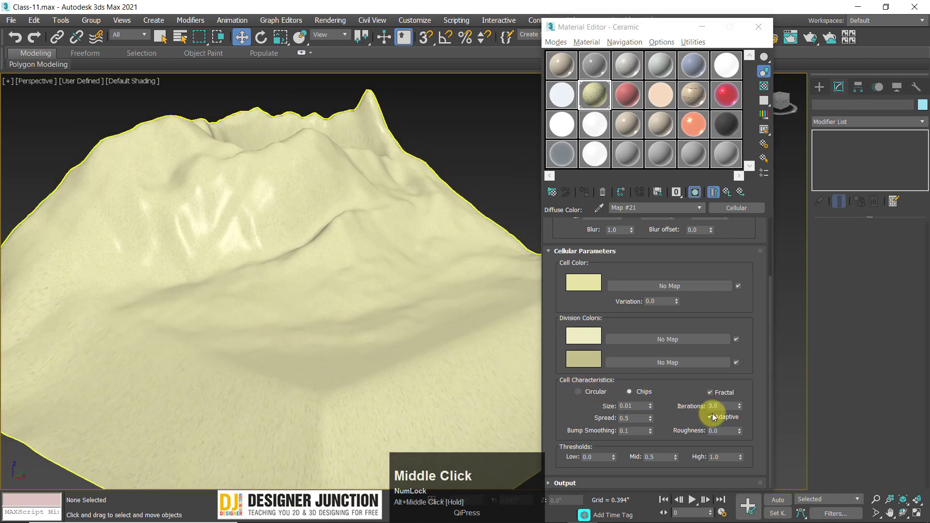
Open the Ceramic material's Specular Color Cellular map and change its cells to Chips
left_click(723, 194)
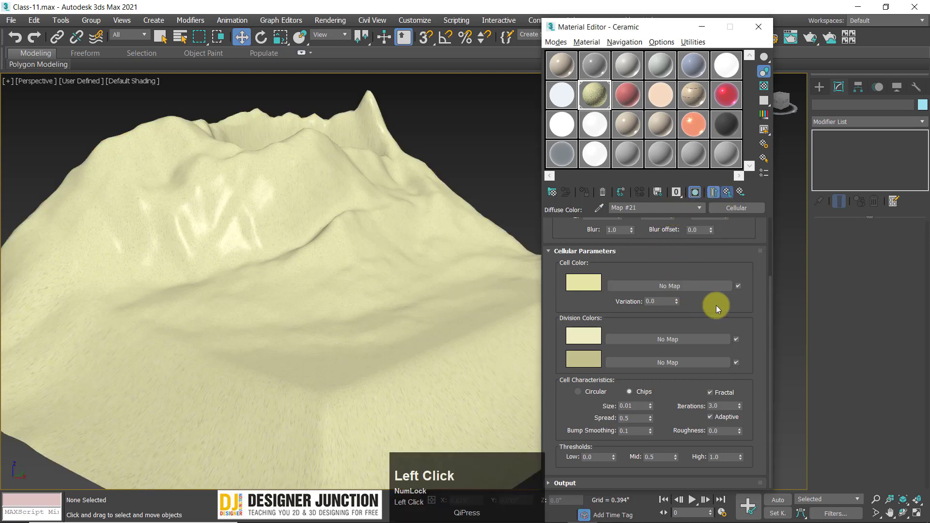
scroll(677, 364, "down", 3)
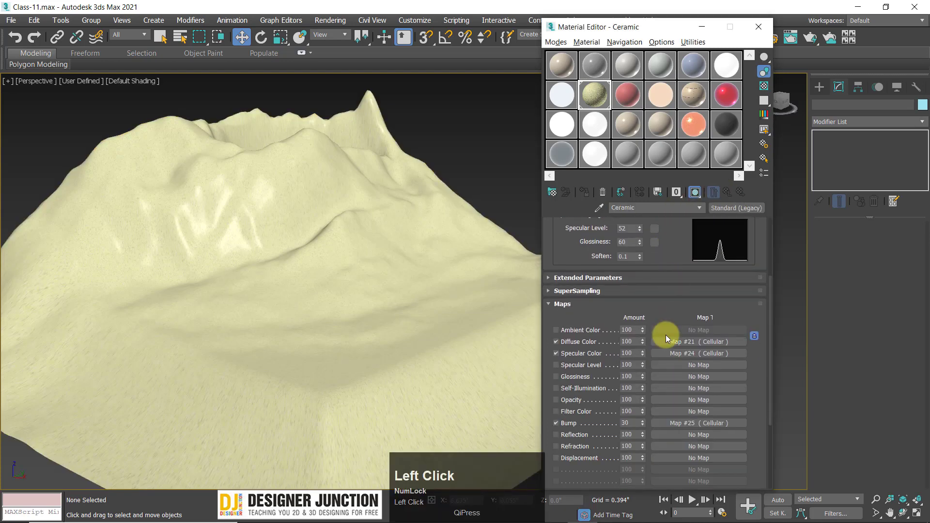
left_click(684, 354)
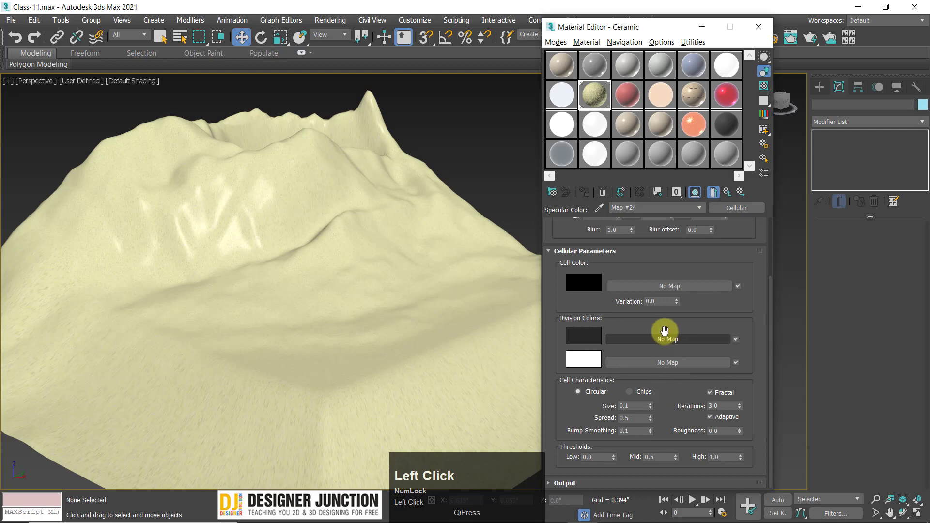
left_click(629, 392)
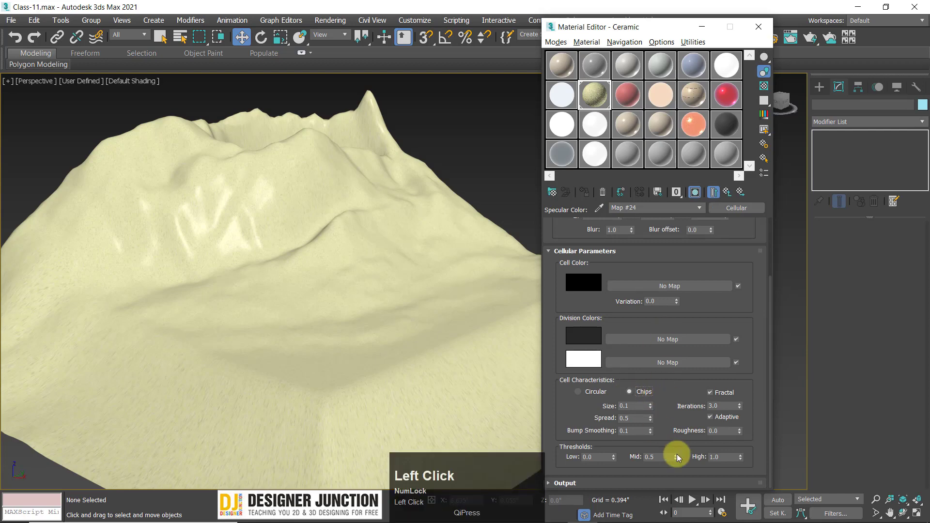
mouse_move(241, 299)
middle_mouse_down("alt")
mouse_move(301, 299)
mouse_move(182, 290)
mouse_move(228, 295)
middle_mouse_up("alt")
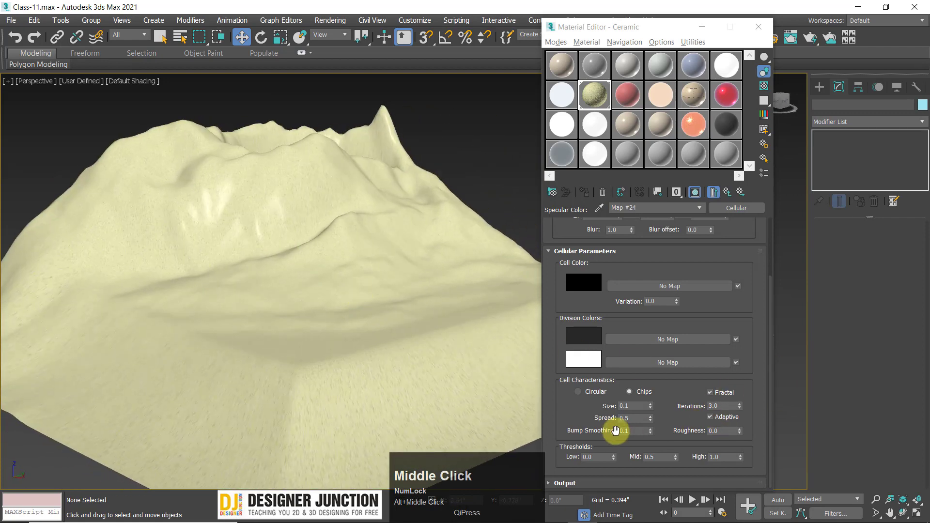
Set the specular Cellular map's cell Size to 0.01 and check the highlights on the terrain
left_click(638, 408)
left_click(416, 409)
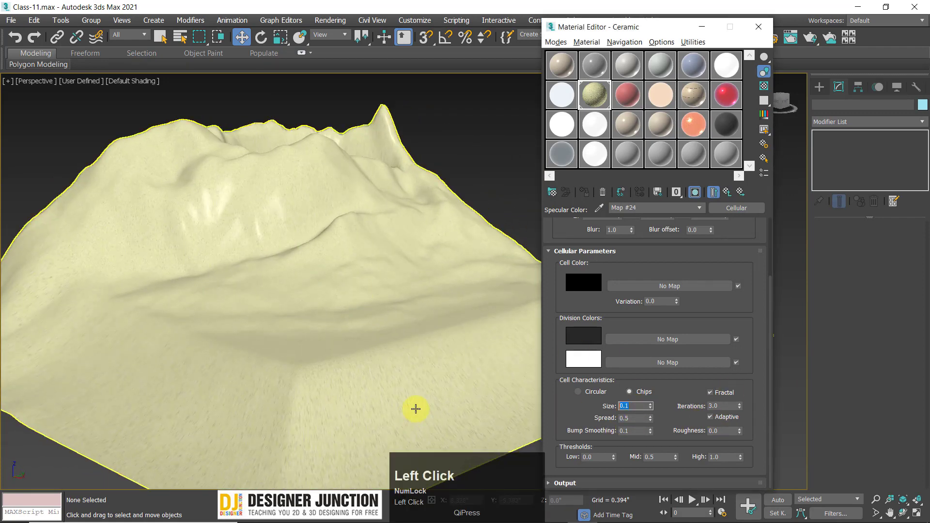
type(".0")
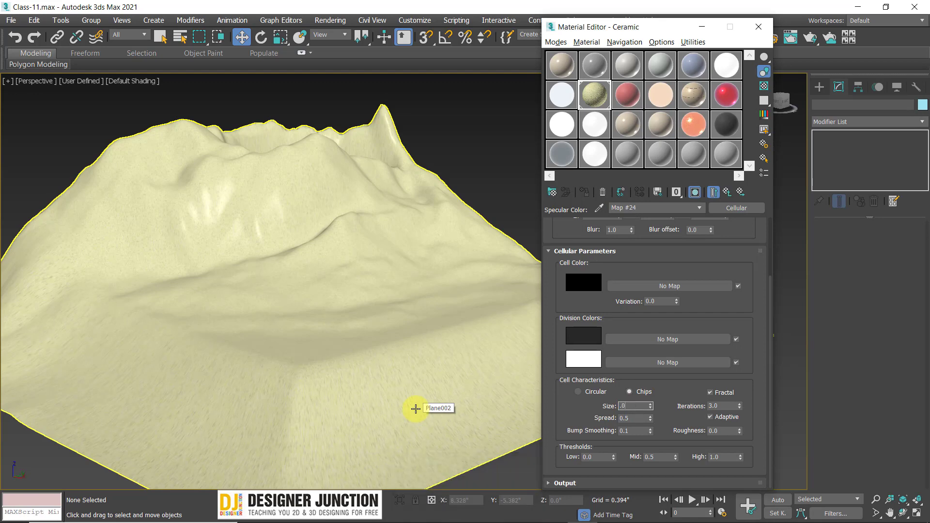
mouse_move(233, 276)
middle_mouse_down("alt")
mouse_move(253, 271)
mouse_move(222, 301)
mouse_move(231, 292)
mouse_move(230, 311)
mouse_move(230, 292)
middle_mouse_up("alt")
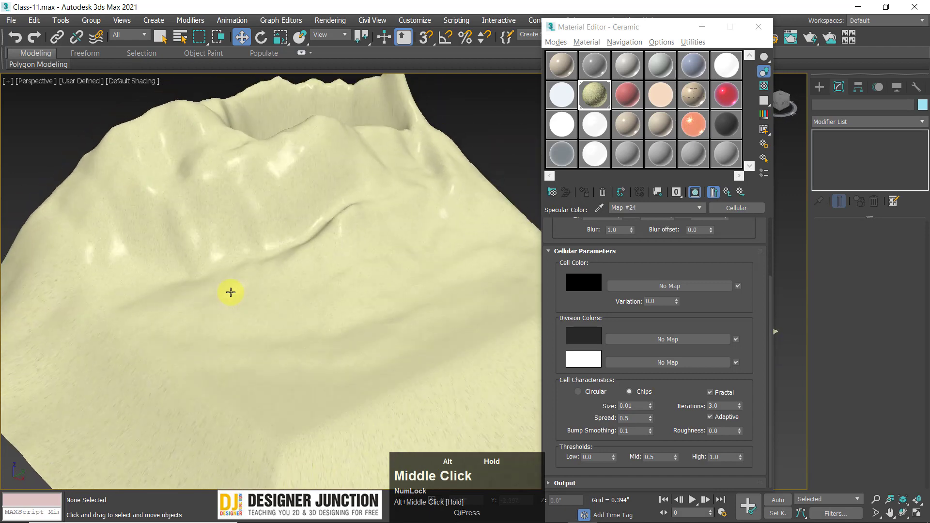
left_click_drag(627, 254, 682, 209)
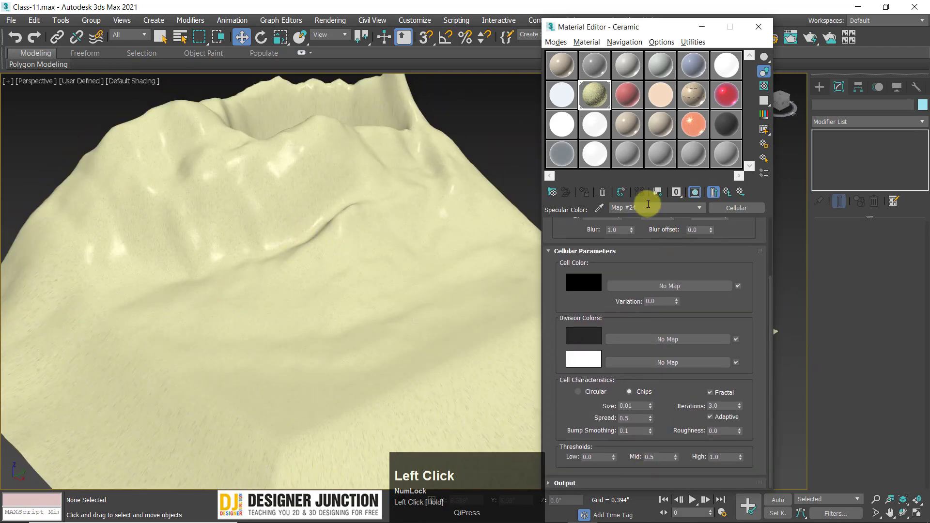
Open the Ceramic material's Bump Cellular map and set its cell Size to 0.01
left_click(727, 192)
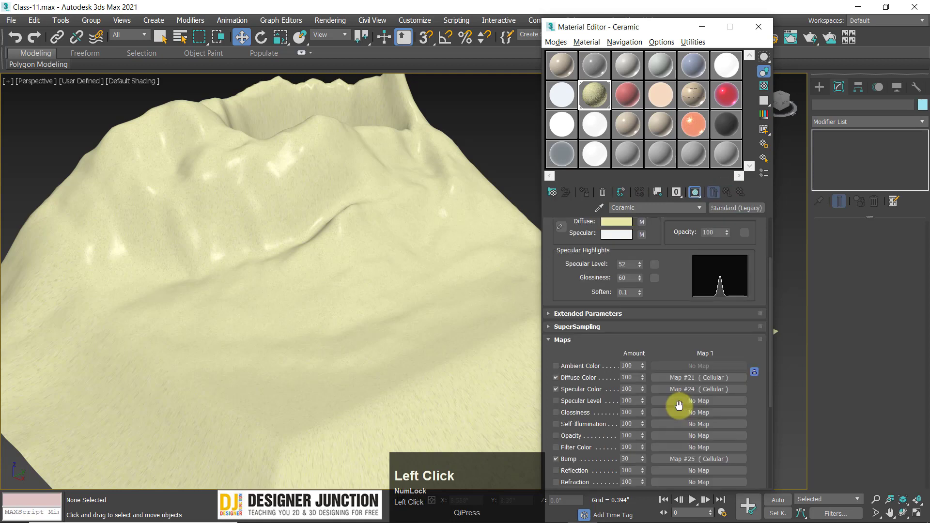
scroll(681, 406, "down", 1)
left_click(693, 388)
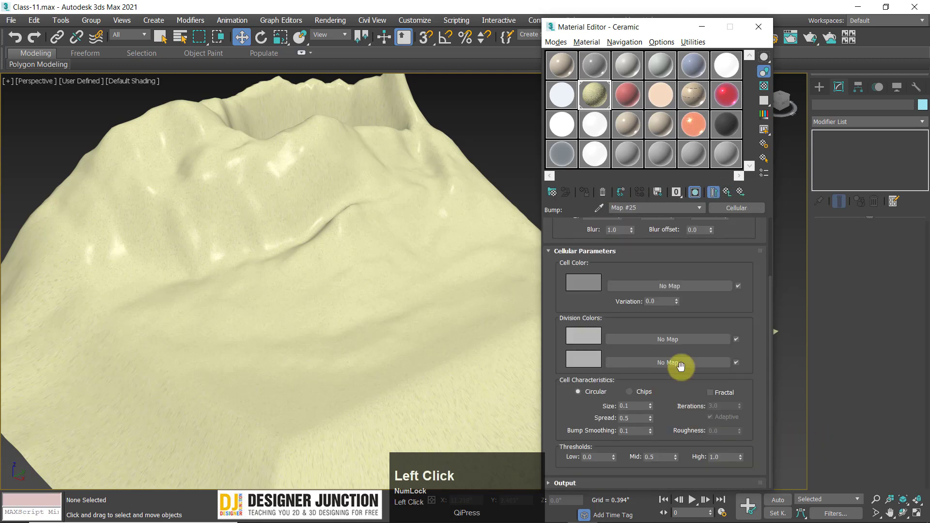
left_click(626, 406)
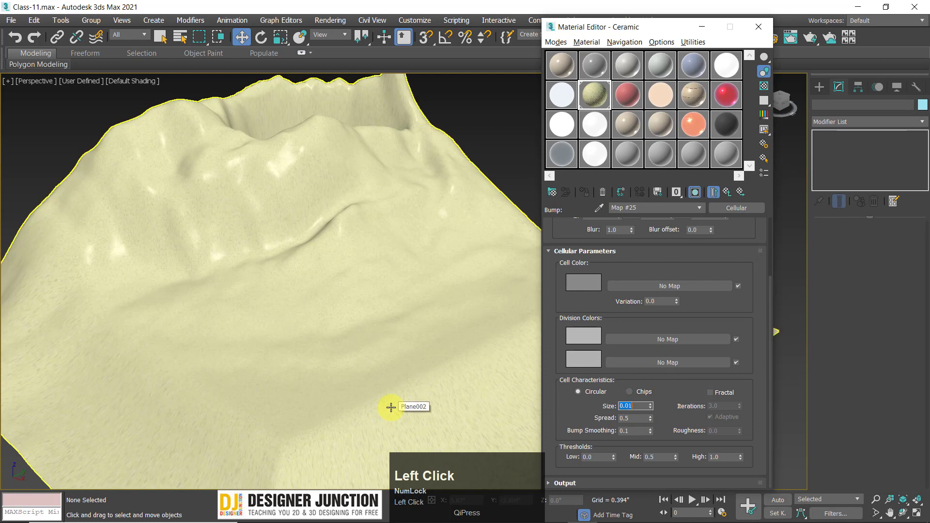
middle_click_drag(414, 400, 620, 182, "alt")
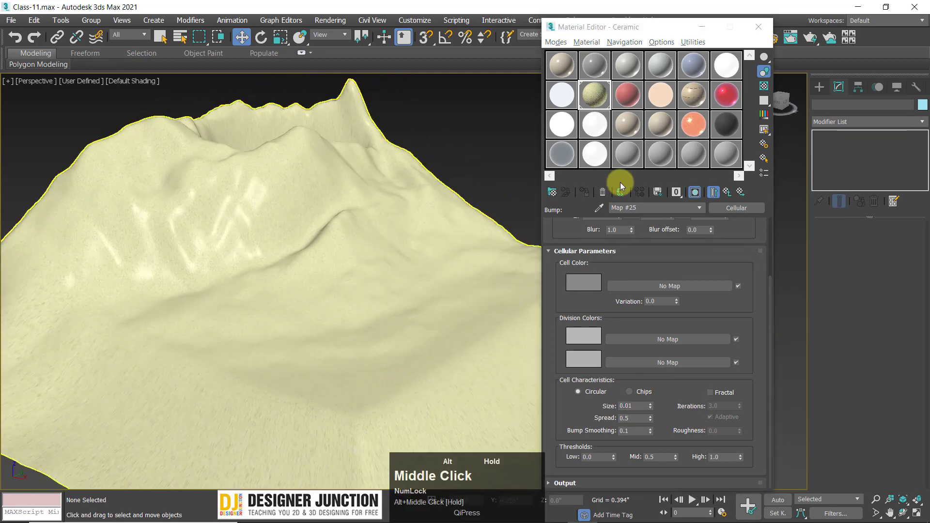
Enlarge the Ceramic sample preview, switch the bump Cellular map's cells to Chips and enable Fractal
double_click(593, 90)
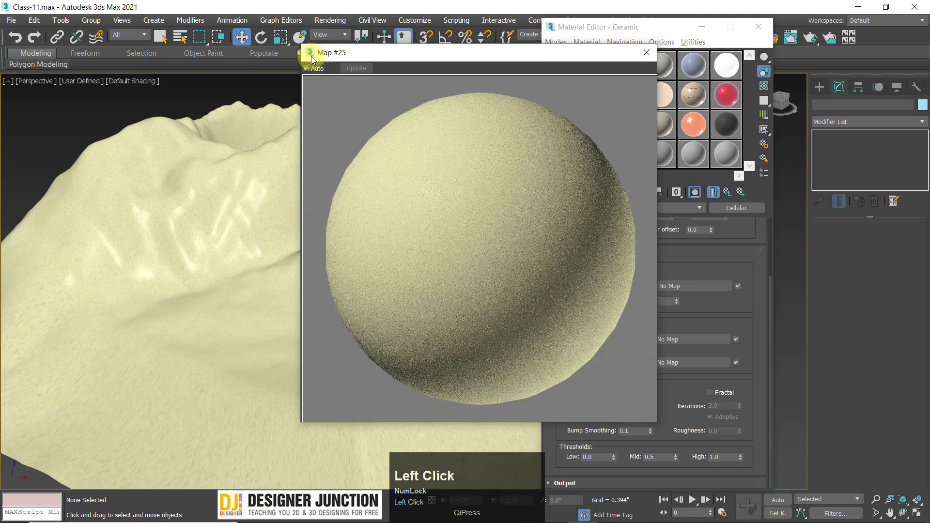
left_click_drag(125, 32, 125, 32)
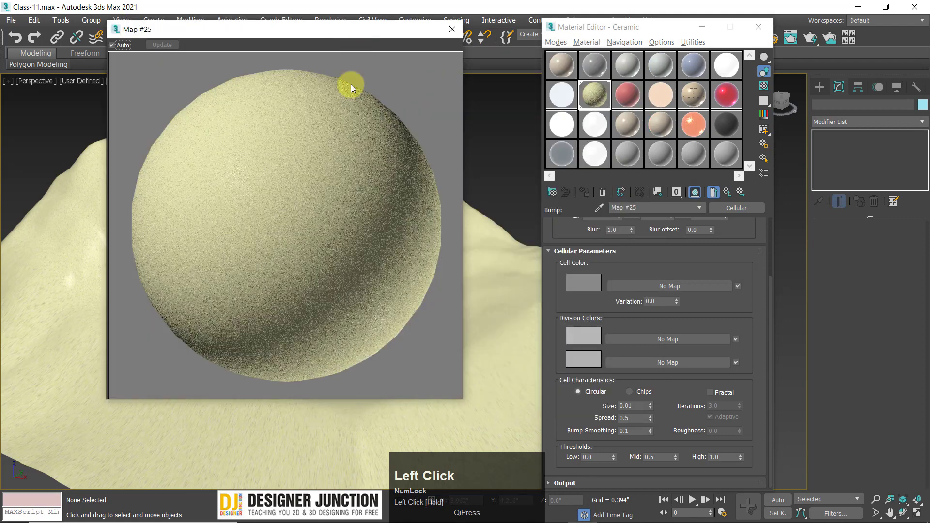
left_click(635, 405)
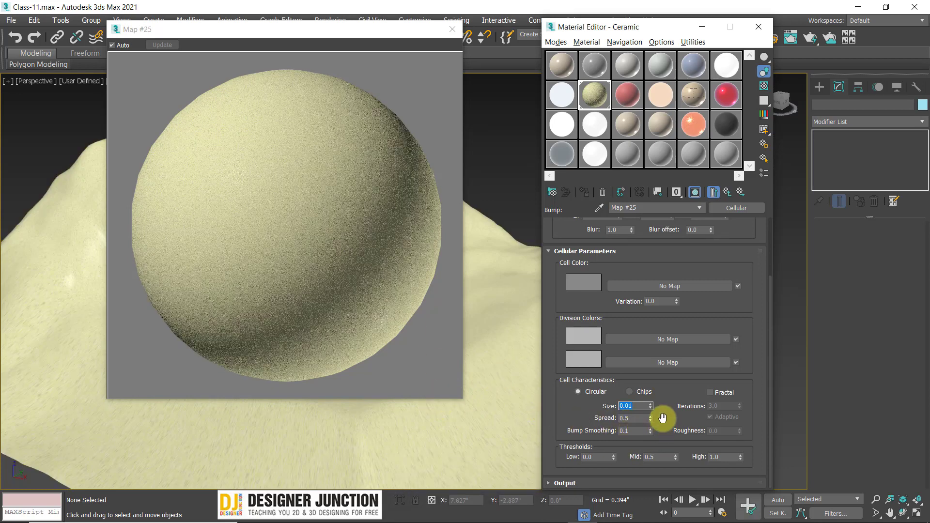
left_click(629, 391)
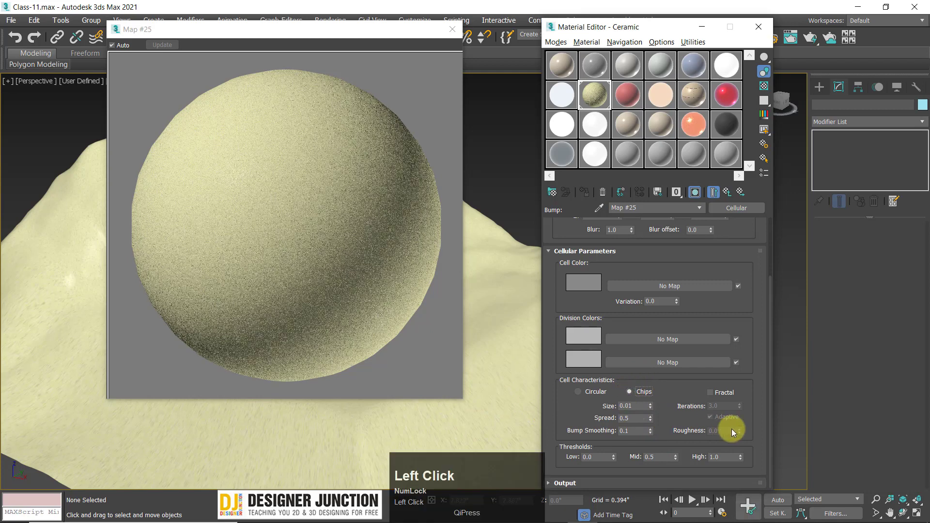
left_click(641, 391)
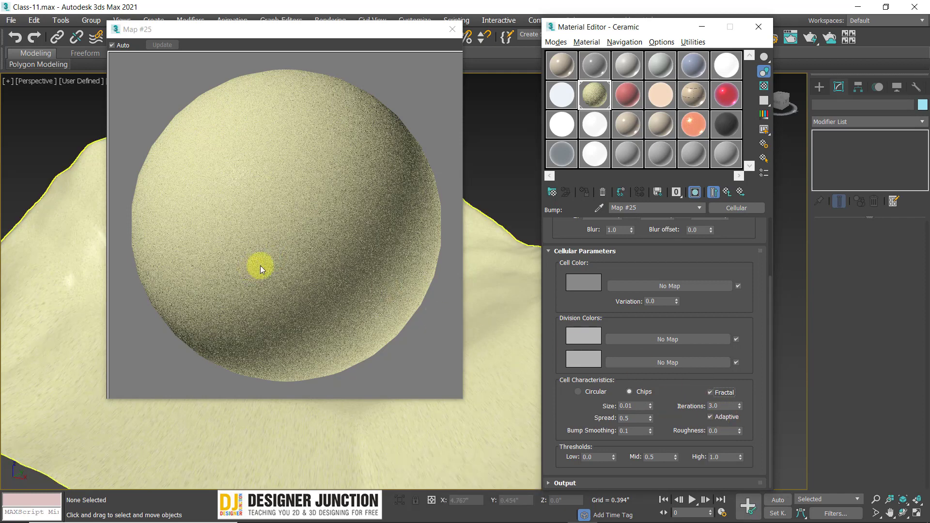
left_click(352, 267)
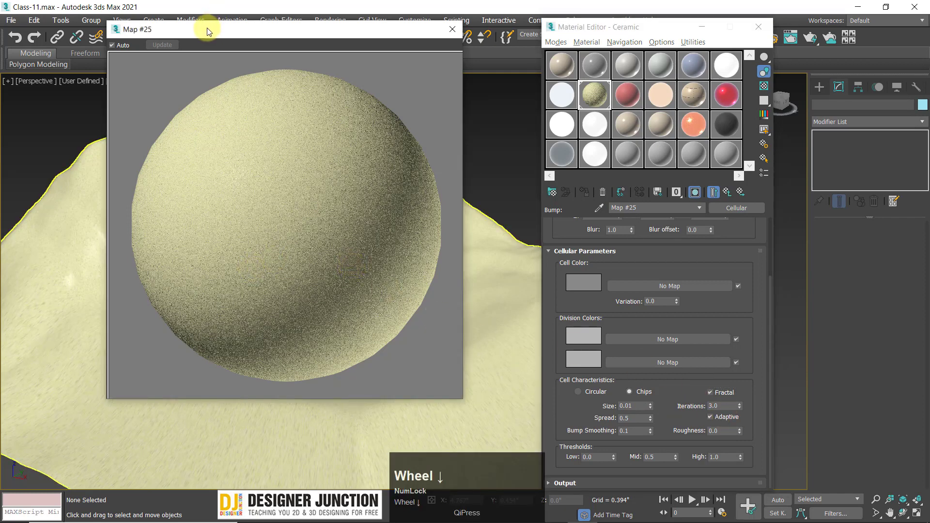
left_click_drag(207, 28, 259, 24)
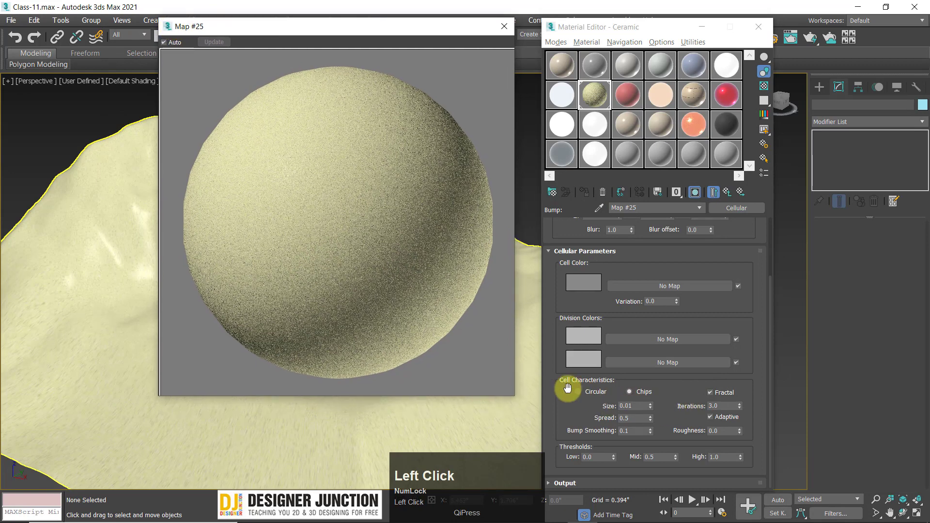
Compare Circular with Chips cells and a cell Size of 0.1 on the bump map, and return to Chips at Size 0.01
left_click(579, 392)
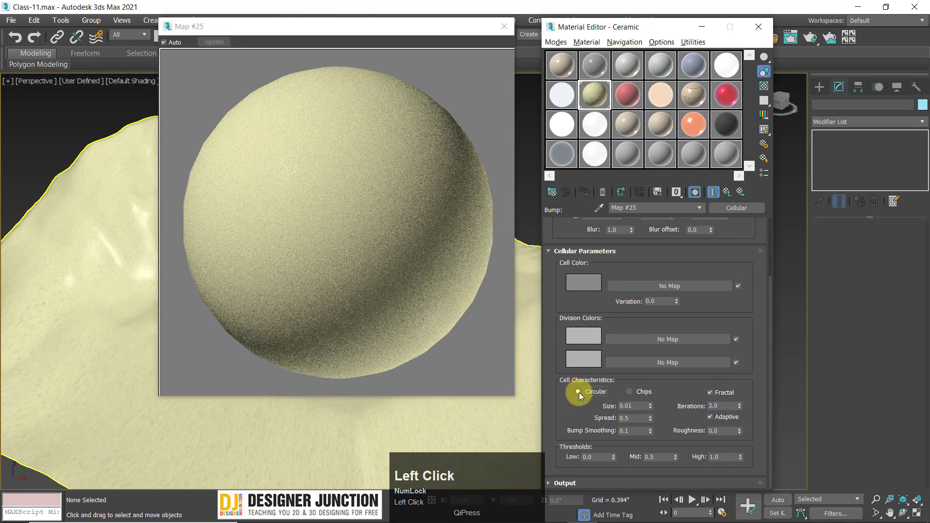
left_click(629, 391)
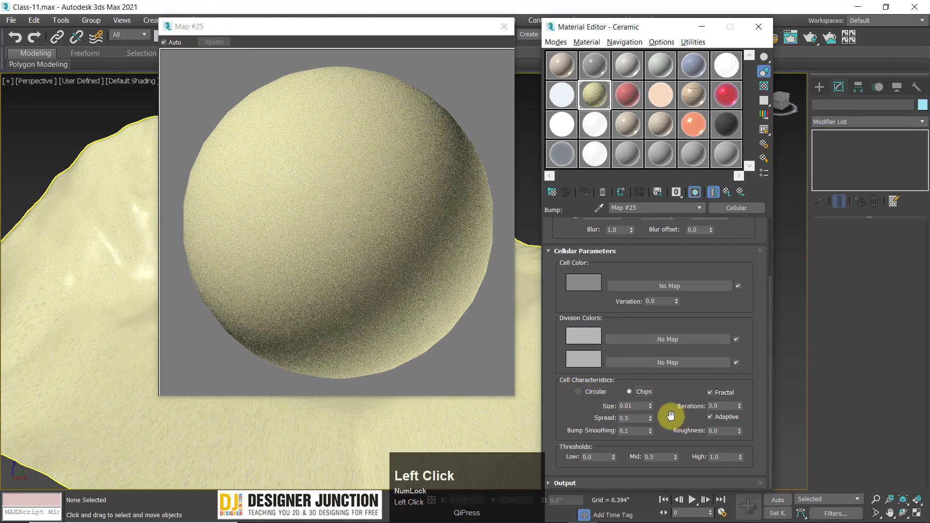
left_click(635, 406)
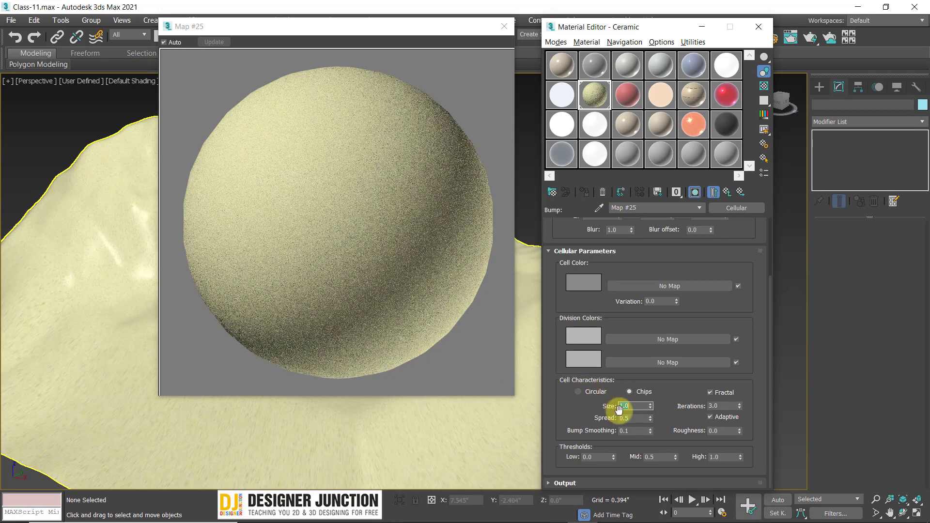
left_click_drag(636, 407, 472, 406)
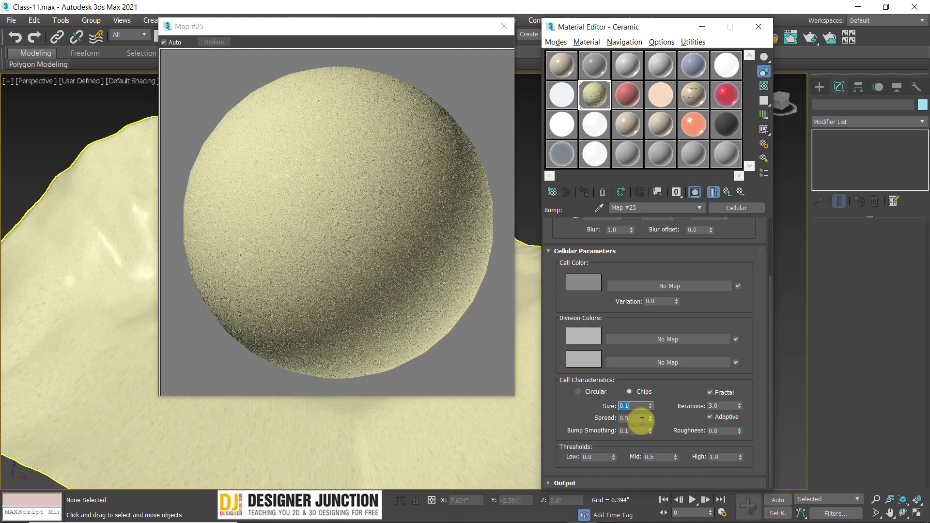
type("0.01")
key("Return")
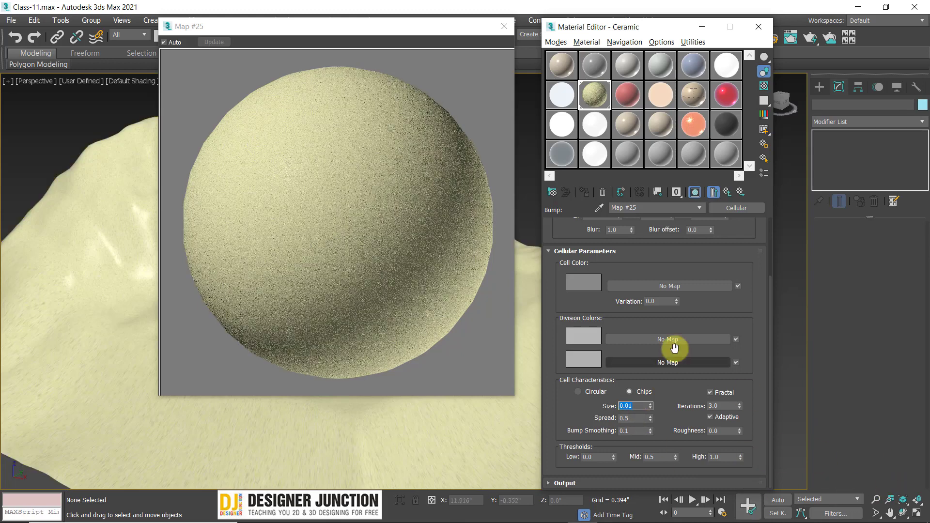
Try a cell color Variation of 82 on the bump Cellular map, and reset it to 0
left_click_drag(711, 307, 686, 290)
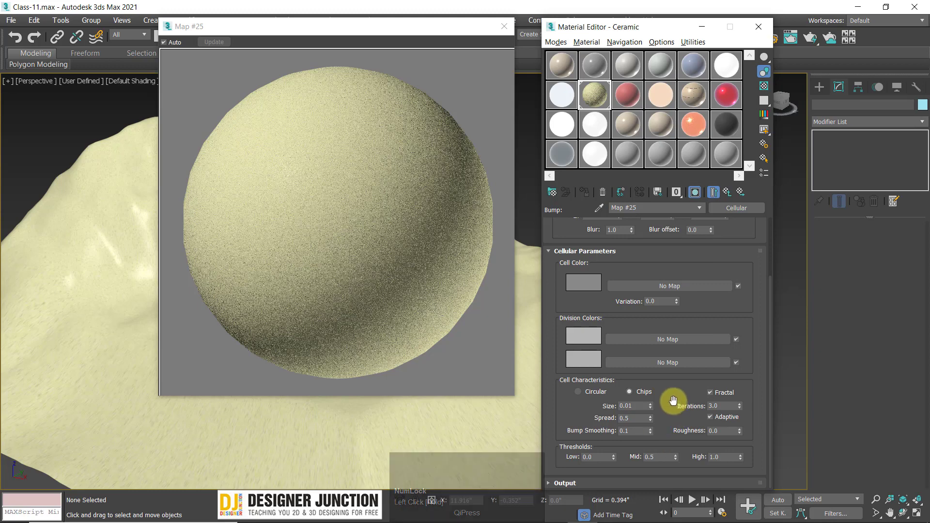
scroll(673, 405, "up", 5)
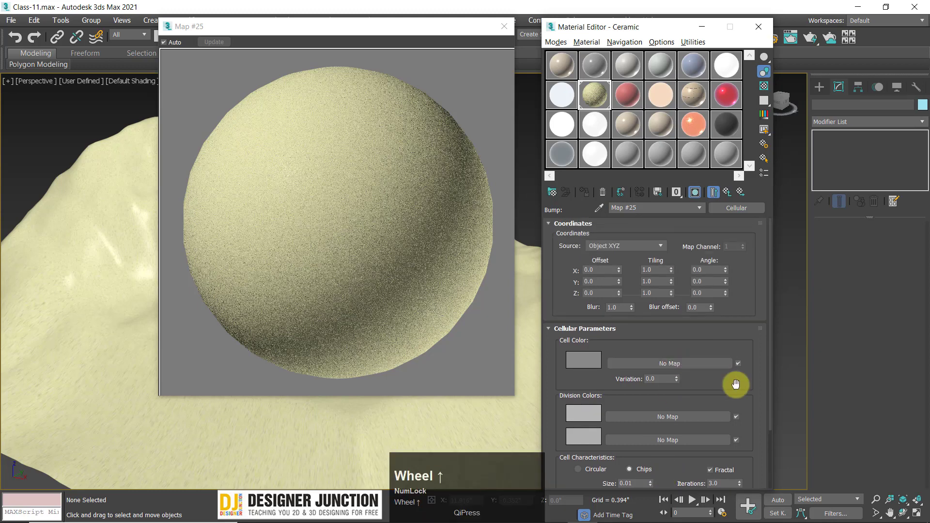
left_click_drag(677, 378, 698, 500)
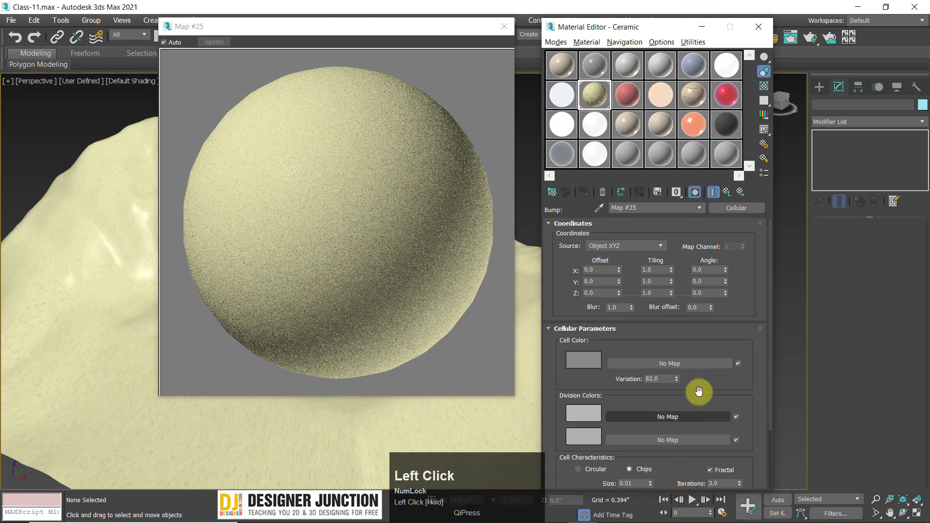
right_click(677, 379)
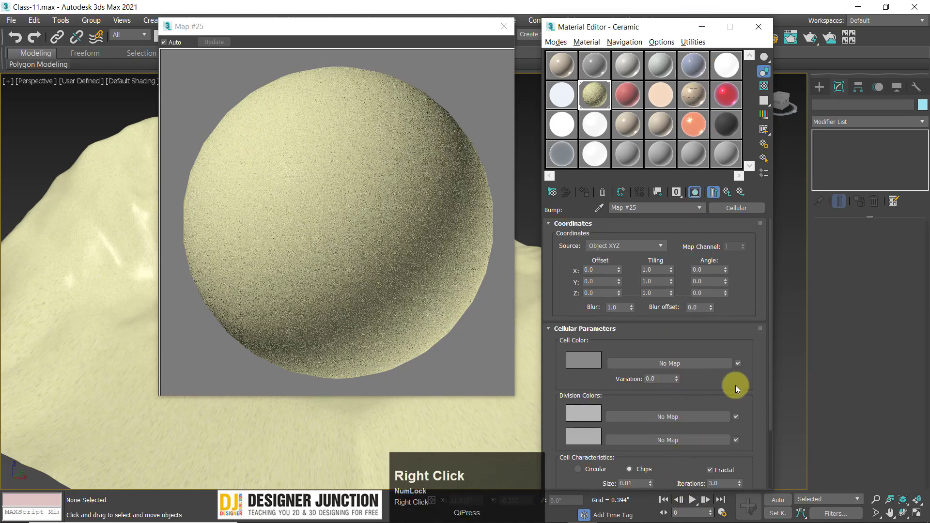
Return from the bump map to the parent Ceramic material and close the Material Editor
left_click(726, 193)
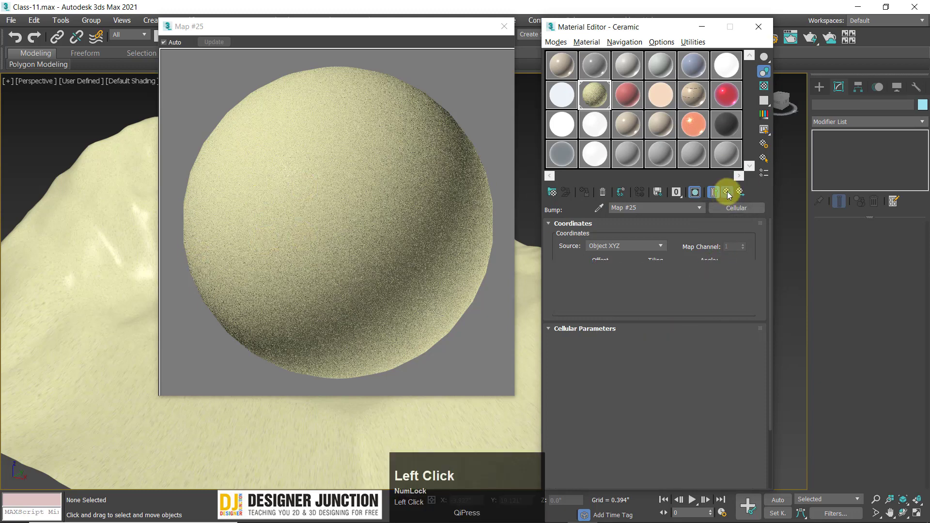
scroll(684, 310, "up", 3)
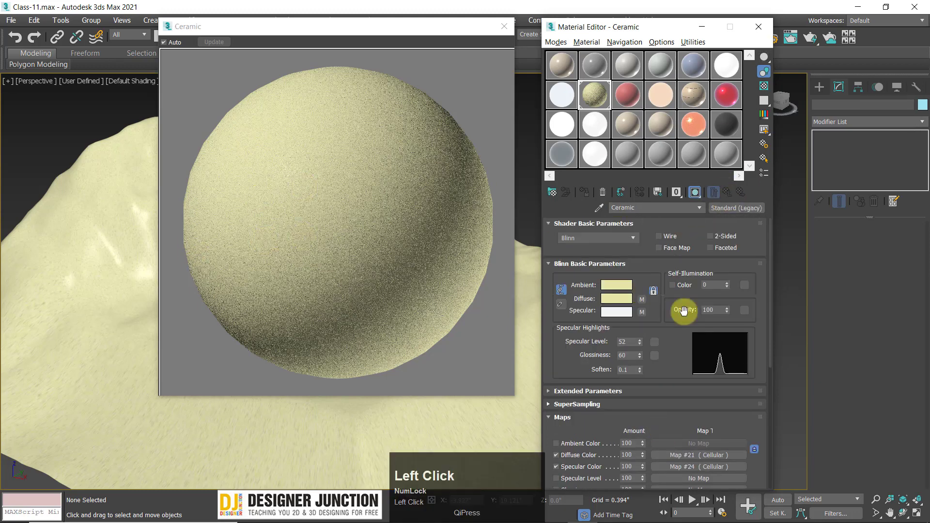
left_click(759, 28)
Unhide all objects so the treasure chest and VRayPlane join the terrain in the scene
left_click(307, 322)
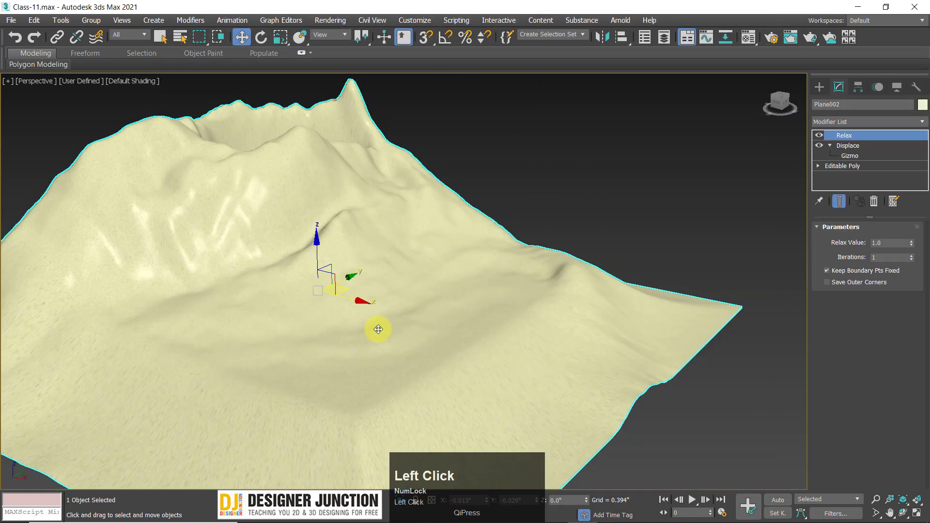
middle_click_drag(373, 328, 577, 201, "alt")
right_click(652, 220)
left_click(621, 285)
scroll(641, 174, "down", 3)
left_click(577, 201)
middle_click_drag(670, 272, 646, 291, "alt")
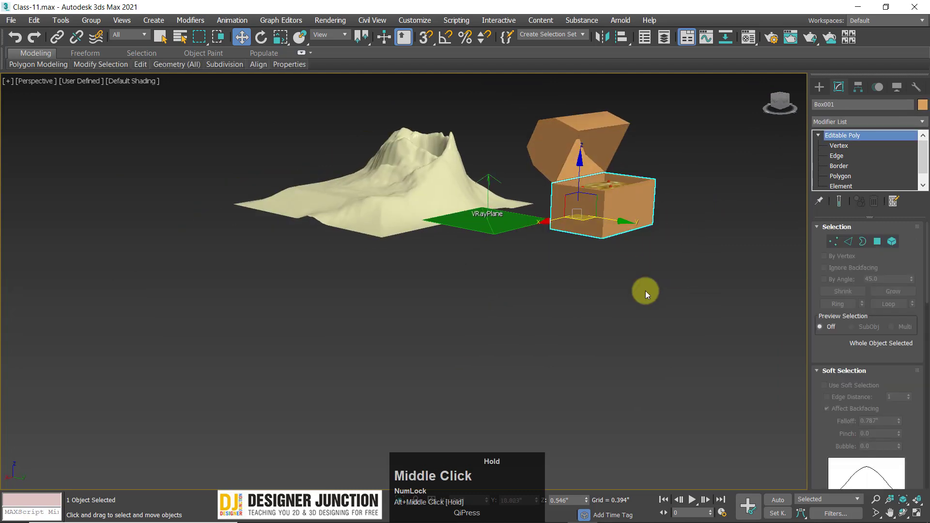
Select the mountain terrain and scale it up uniformly to about 376 percent
key("w")
left_click(420, 243)
middle_click_drag(420, 269, 453, 330, "alt")
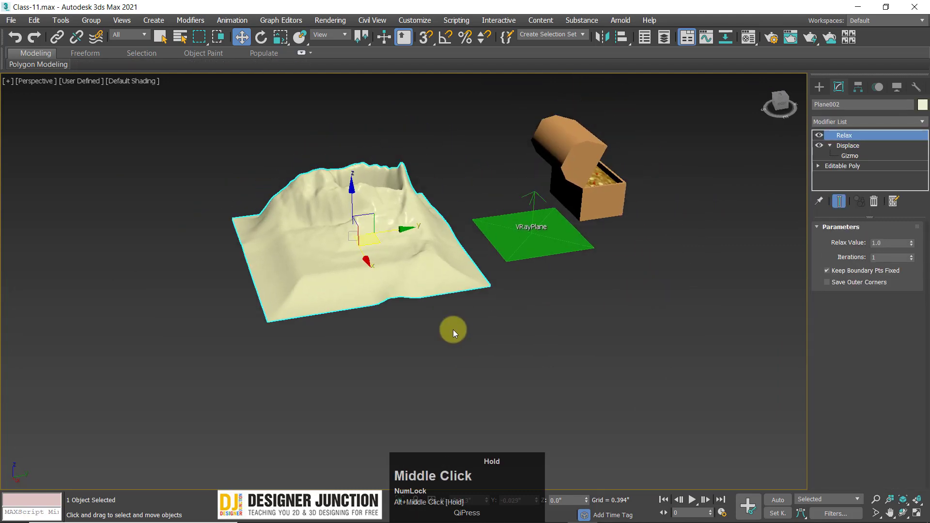
key("r")
left_click_drag(353, 235, 400, 177)
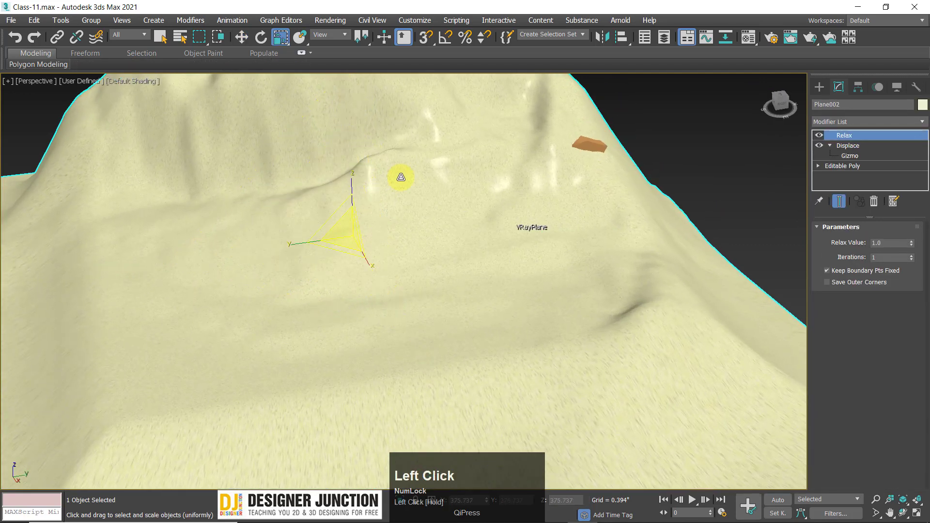
scroll(412, 182, "down", 6)
key("w")
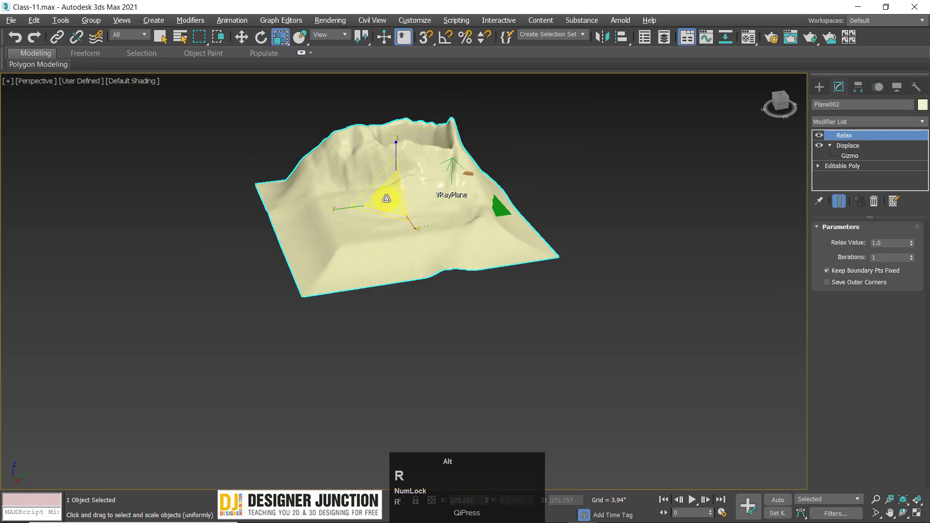
Examine where the treasure chest and VRayPlane sit relative to the enlarged terrain in the Top and Perspective views
scroll(392, 189, "up", 6)
key("w")
middle_click_drag(410, 162, 412, 211, "alt")
key("alt+w")
key("alt+w")
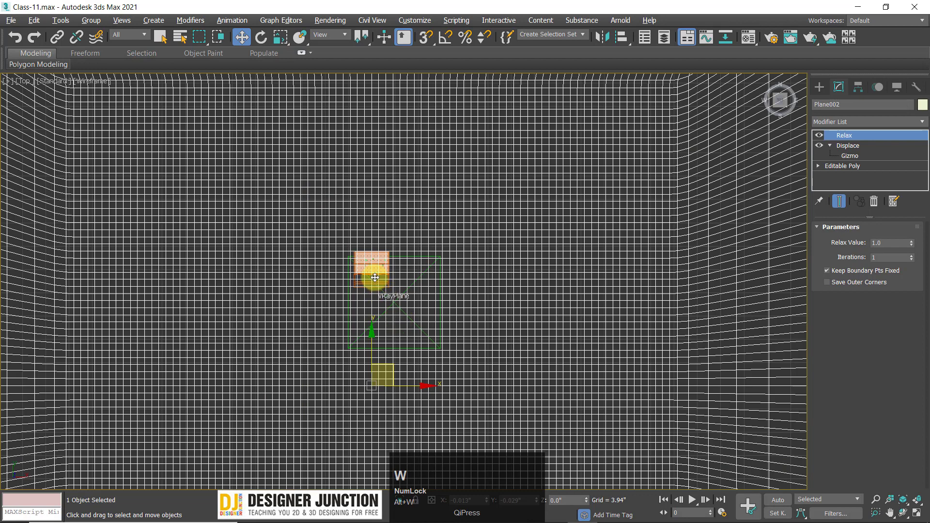
key("alt+w")
key("alt+w")
left_click(469, 352)
Select the treasure chest beneath the terrain and raise it to a height of about 22.28 inches
middle_click_drag(469, 352, 493, 181, "alt")
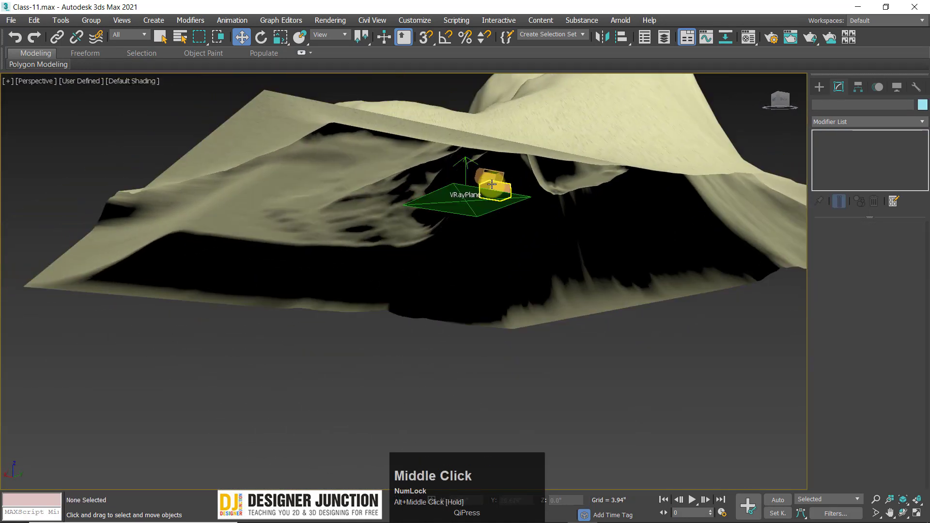
left_click(493, 184)
key("w")
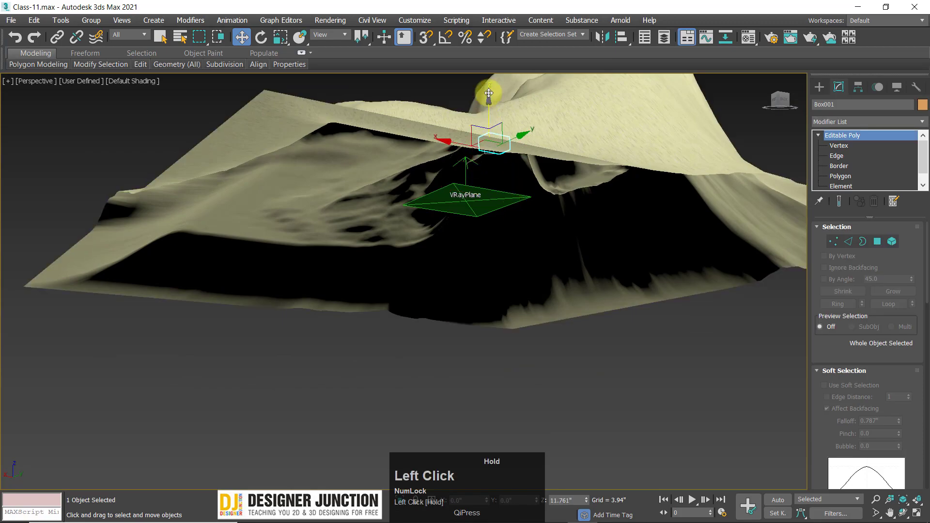
middle_click_drag(507, 187, 551, 241, "alt")
Reposition the treasure chest horizontally over the terrain in the Top view
key("alt+w")
key("alt+w")
key("z")
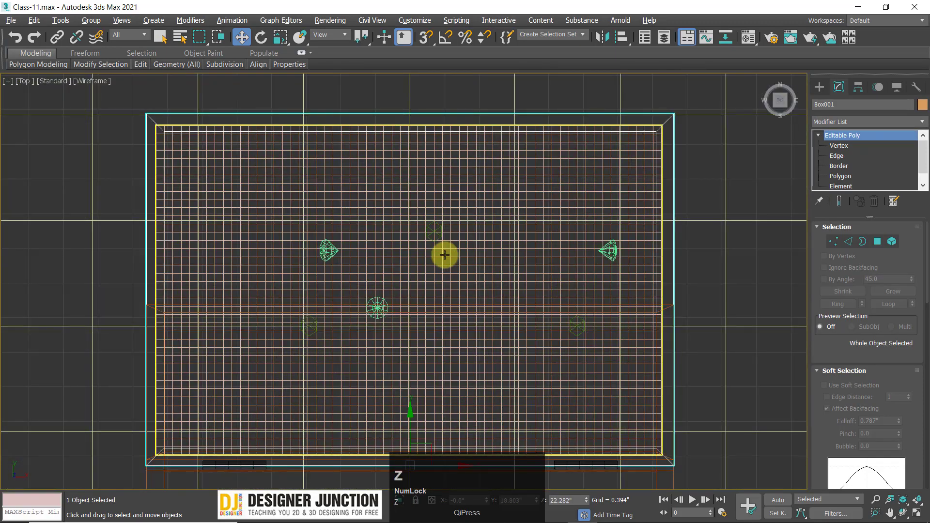
scroll(445, 254, "down", 6)
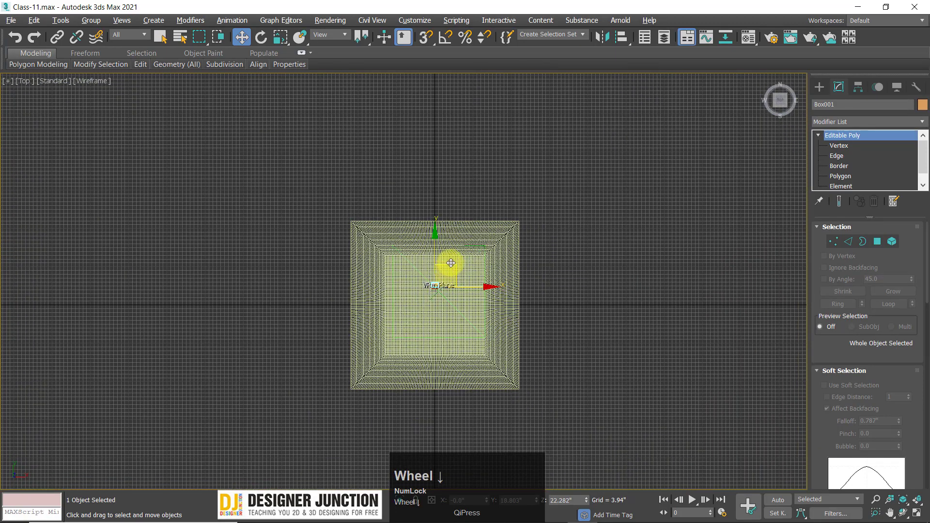
left_click(442, 284)
key("alt+w")
key("alt+w")
middle_click_drag(565, 312, 415, 176, "alt")
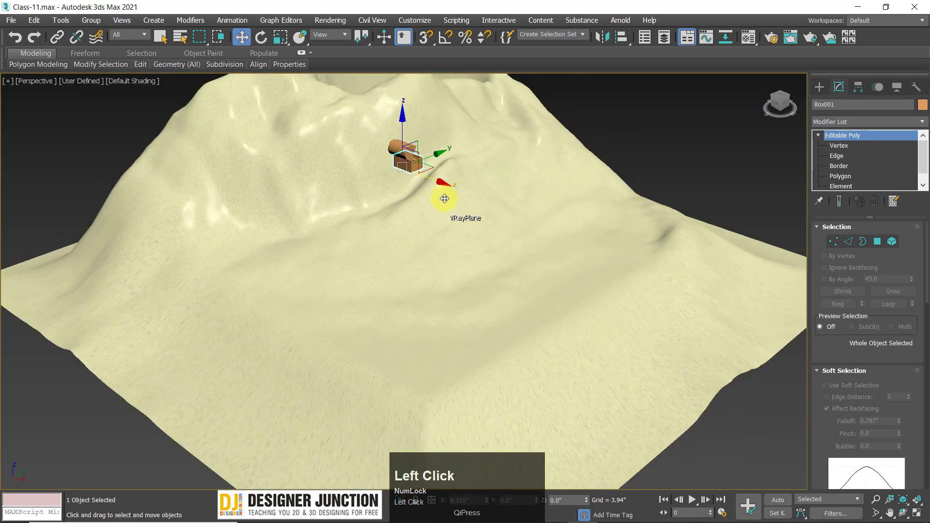
Lower the treasure chest to a height of about 10.78 inches and slide it onto the ground below the mountain slope
middle_click_drag(433, 220, 480, 202, "alt")
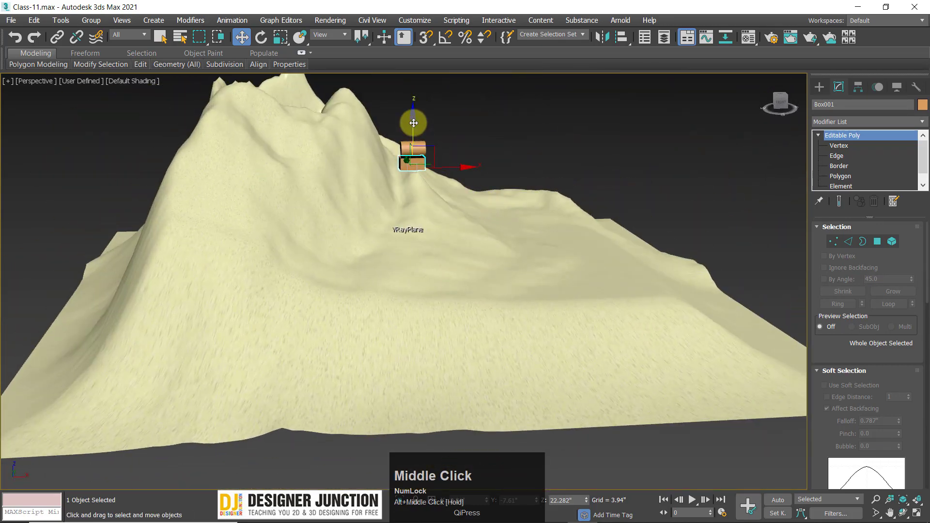
left_click_drag(414, 123, 400, 168)
middle_click_drag(408, 203, 363, 274, "alt")
left_click_drag(479, 227, 456, 324)
middle_click_drag(456, 324, 423, 324, "alt")
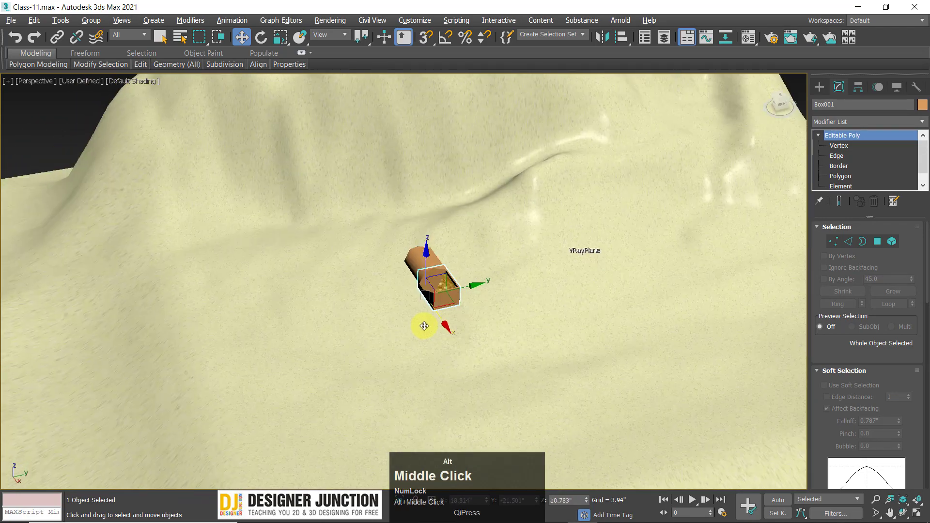
Try rotating the treasure chest by -90 degrees about its vertical axis in the Top view, and undo the rotation
key("alt+w")
key("alt+w")
key("z")
key("e")
middle_click_drag(471, 388, 457, 191)
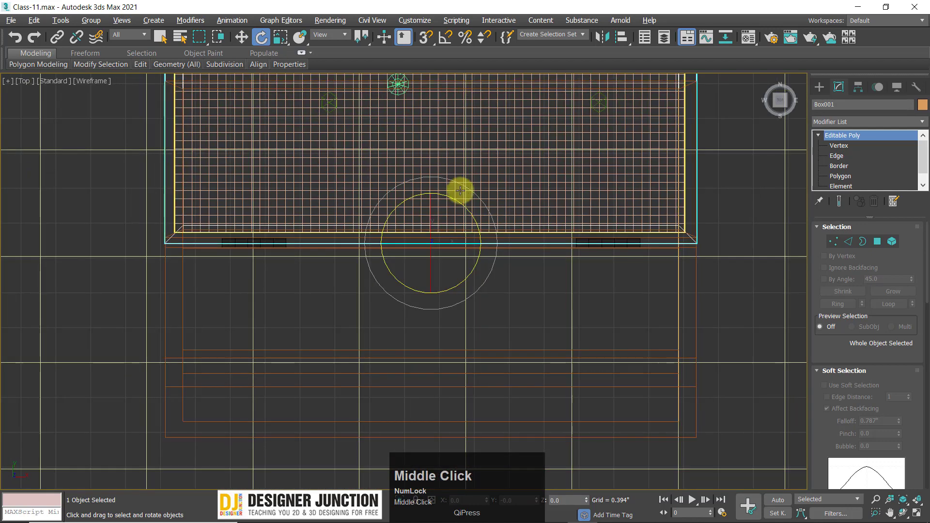
left_click_drag(495, 252, 434, 332)
key("alt+w")
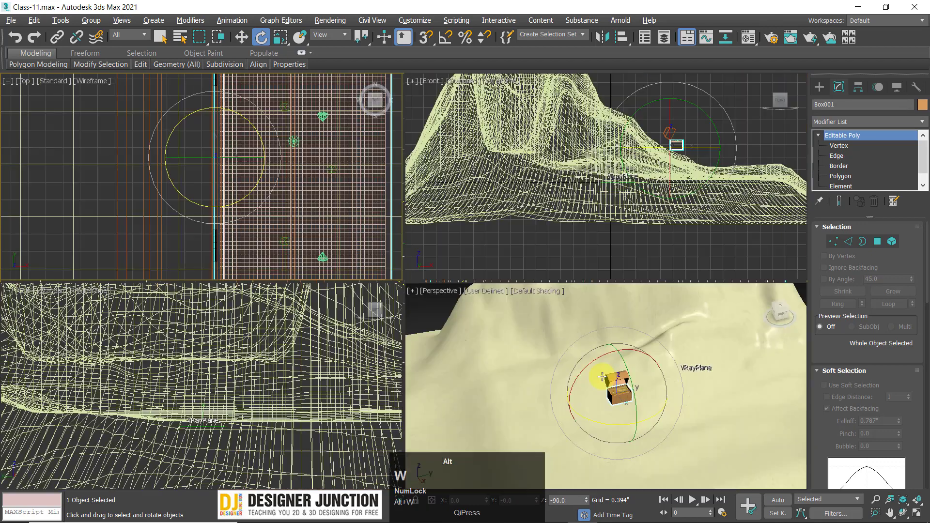
key("alt+w")
key("ctrl+z")
Turn on angle snapping and rotate the treasure chest by -90 degrees about its vertical axis
left_click(445, 39)
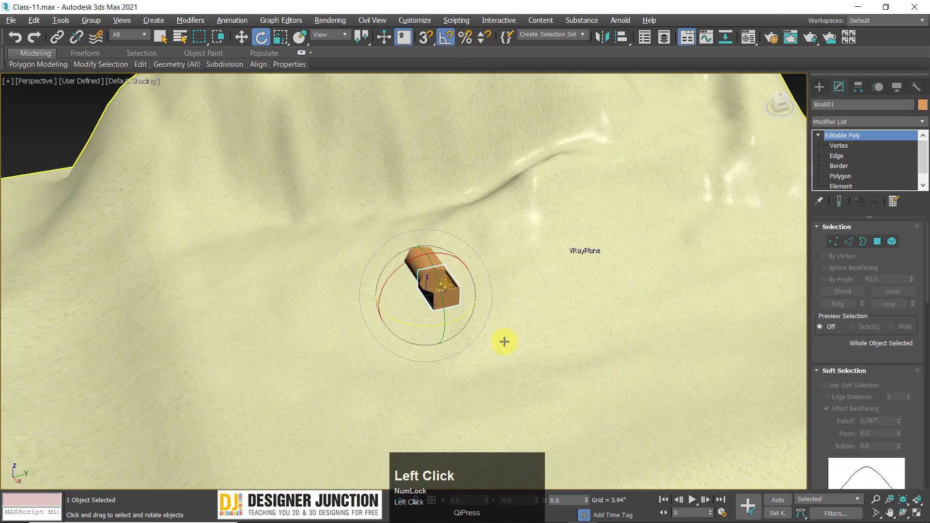
mouse_move(456, 321)
left_mouse_down()
mouse_move(442, 324)
mouse_move(461, 326)
left_mouse_up()
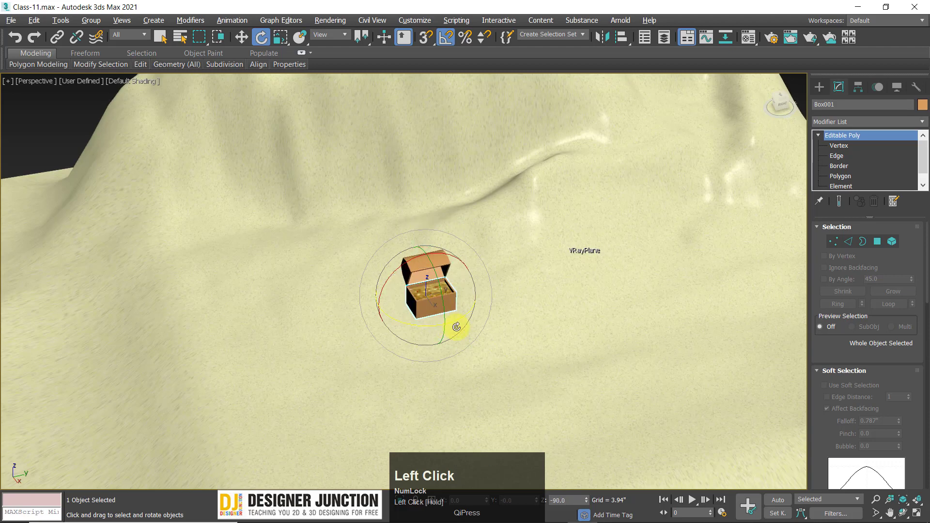
Lower the treasure chest vertically towards the terrain to a height of about 2.94 inches
key("w")
middle_click_drag(461, 327, 401, 249, "alt")
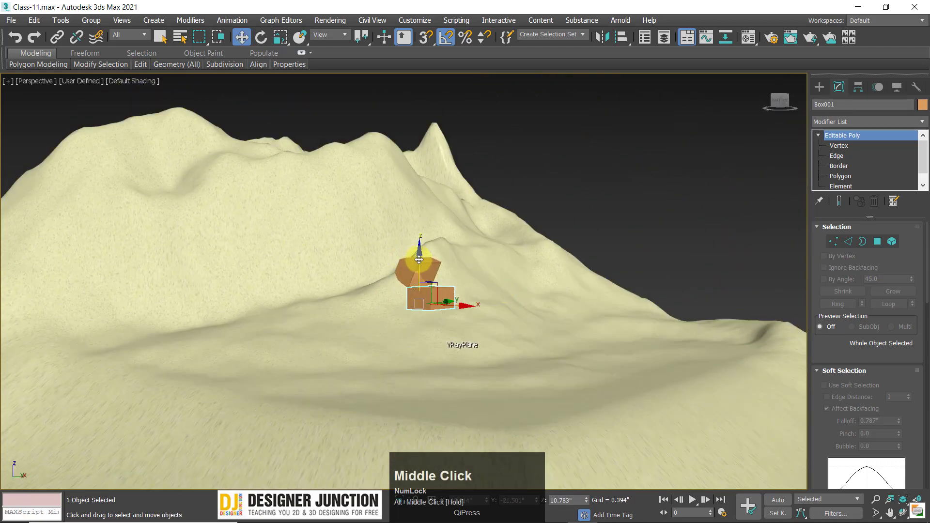
left_click_drag(417, 255, 431, 325)
middle_click_drag(445, 347, 351, 353, "alt")
scroll(468, 371, "up", 3)
middle_click_drag(467, 368, 447, 367, "alt")
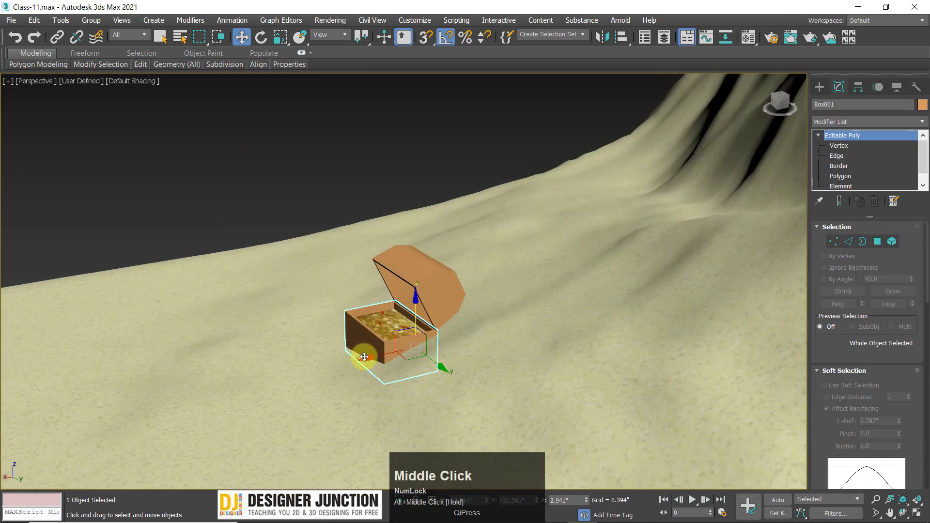
Slide the treasure chest along its X axis and raise it to a height of about 4.55 inches so it rests on the ground
left_click_drag(370, 357, 436, 350)
middle_click_drag(436, 350, 482, 325, "alt")
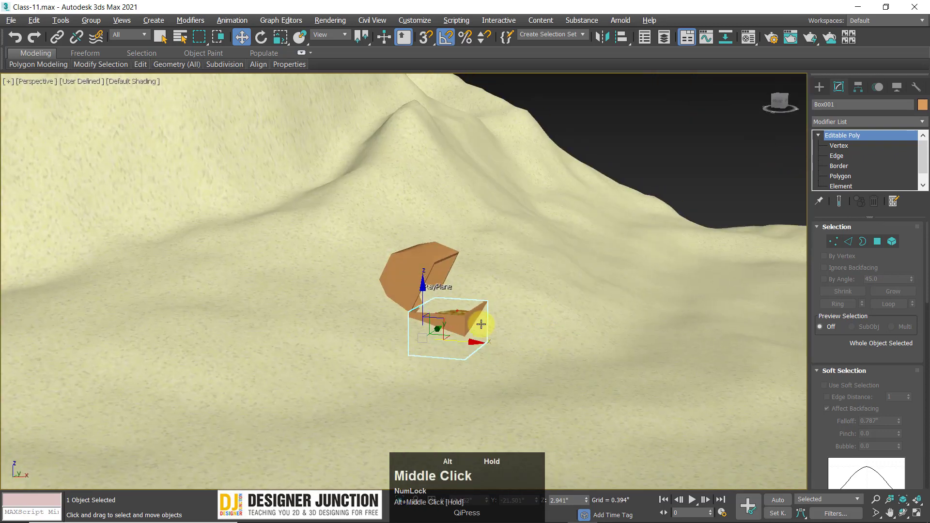
left_click_drag(424, 294, 424, 291)
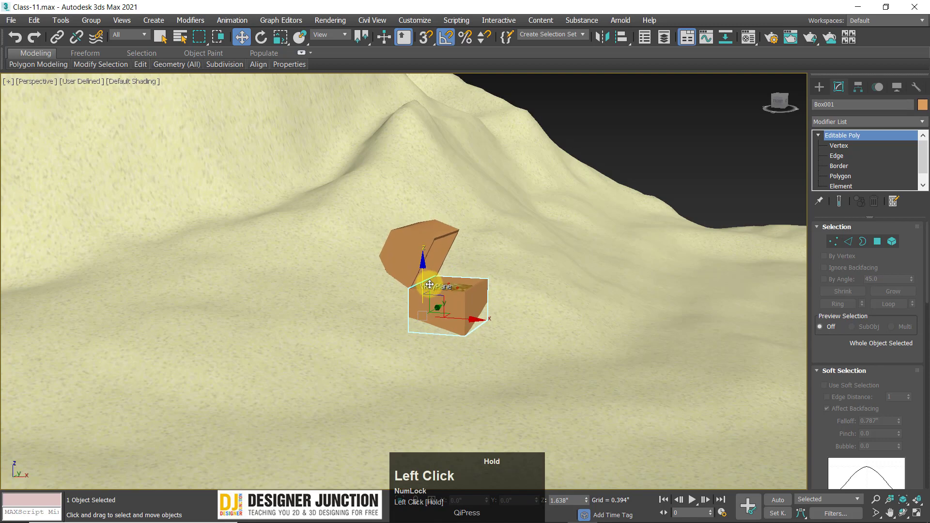
left_click(676, 173)
Select the treasure chest's base again and turn off angle snapping
middle_click_drag(667, 184, 444, 225, "alt")
scroll(481, 233, "down", 2, "alt")
scroll(446, 260, "down", 2)
scroll(475, 247, "up", 3, "alt")
left_click(461, 256)
key("z")
scroll(431, 277, "down", 1)
scroll(430, 277, "down", 4)
left_click(447, 38)
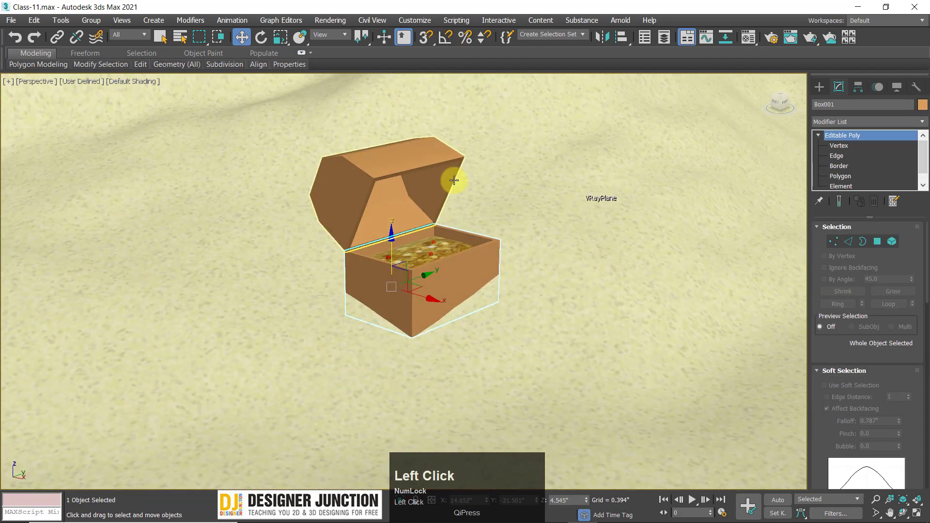
Try rotating the treasure chest freely on the ground, and undo the rotation
scroll(455, 186, "down", 3)
key("r")
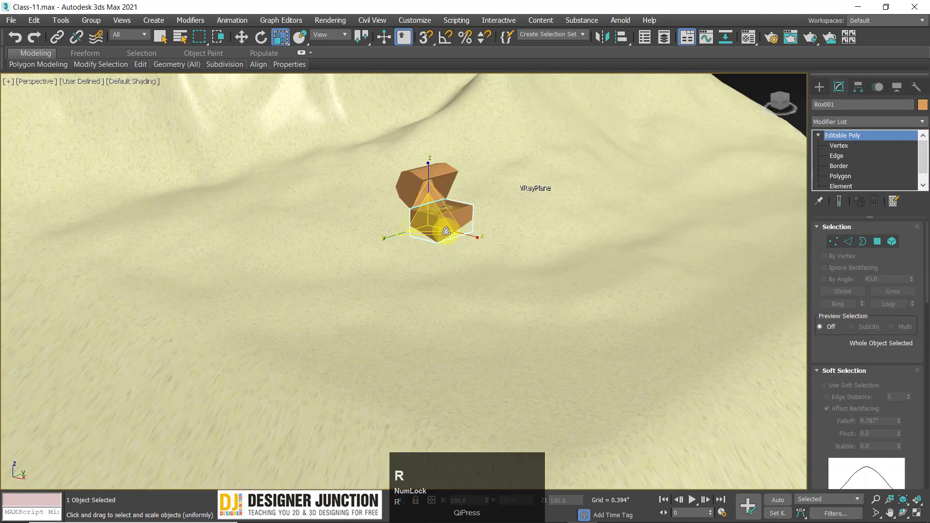
key("e")
mouse_move(462, 219)
left_mouse_down()
mouse_move(457, 209)
mouse_move(464, 213)
left_mouse_up()
key("z")
key("w")
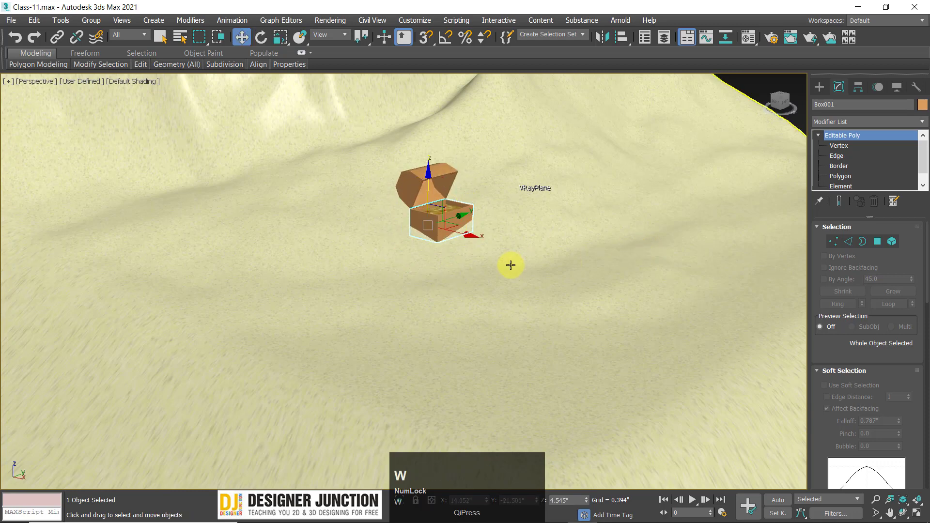
Deselect the treasure chest and examine from several angles how it sits on the mountain terrain
scroll(667, 141, "down", 5)
left_click(484, 263)
middle_click_drag(483, 263, 514, 308, "alt")
scroll(430, 253, "up", 4)
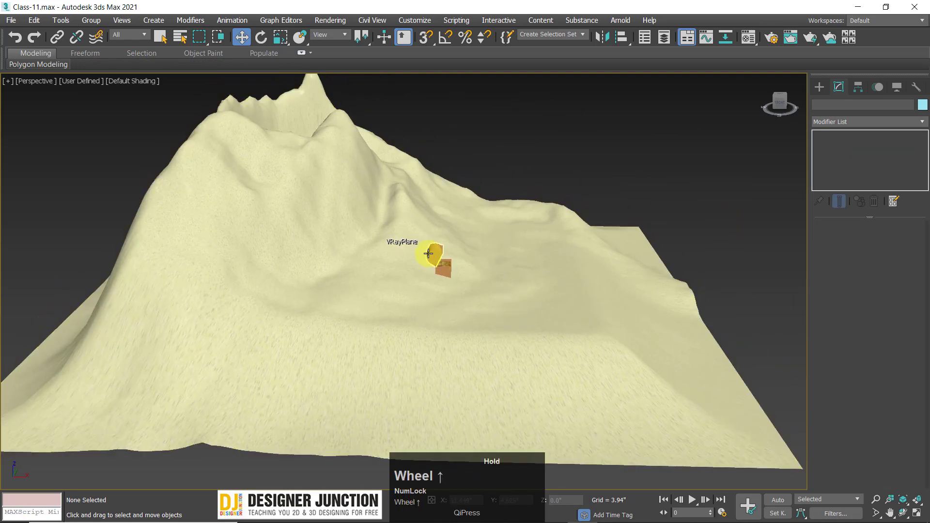
middle_click_drag(430, 254, 375, 245, "alt")
scroll(481, 287, "down", 5)
middle_click_drag(482, 286, 411, 276, "alt")
scroll(414, 239, "up", 5)
scroll(417, 272, "down", 2)
middle_click_drag(459, 255, 470, 252, "alt")
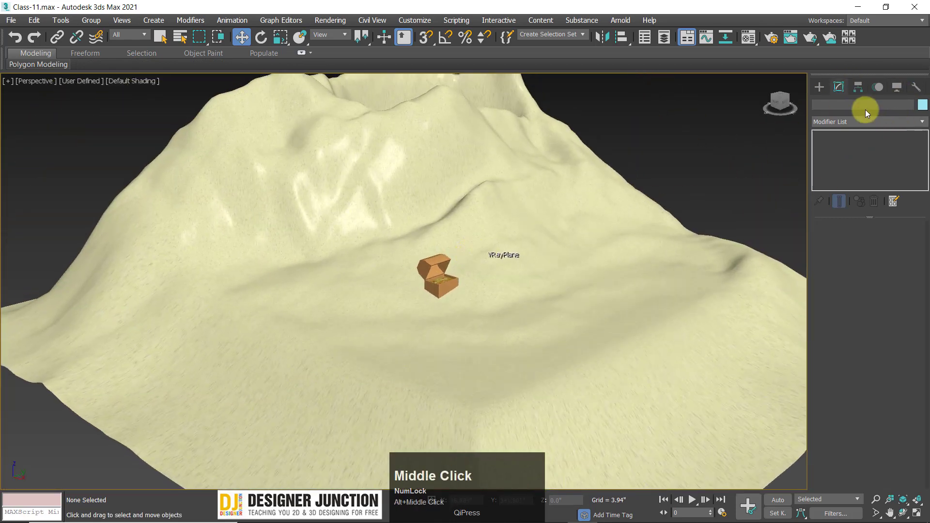
Place a Generic Palm foliage object from AEC Extended on the terrain beside the treasure chest, with AutoGrid enabled
left_click(824, 89)
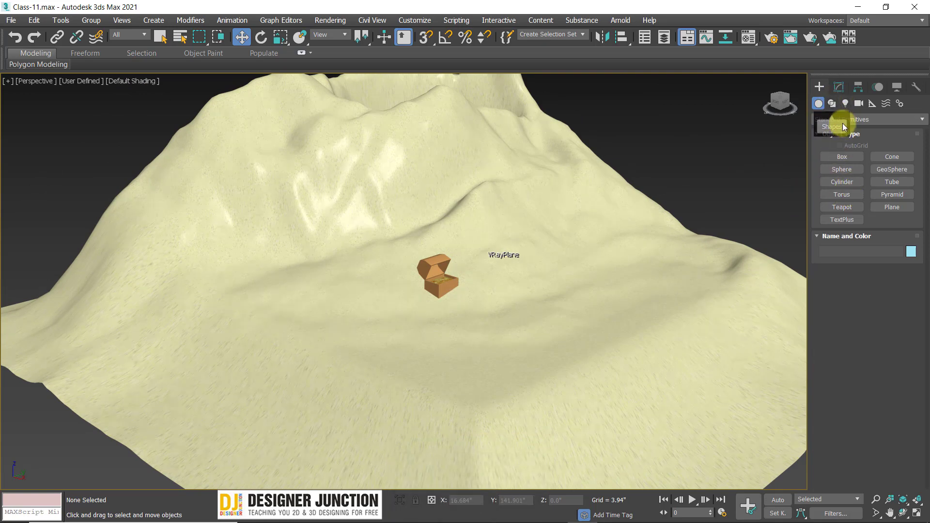
left_click(842, 121)
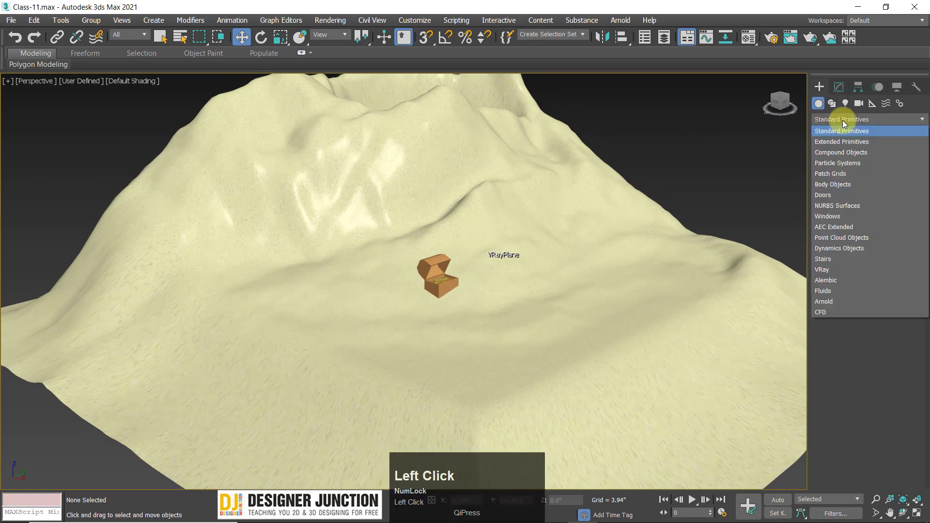
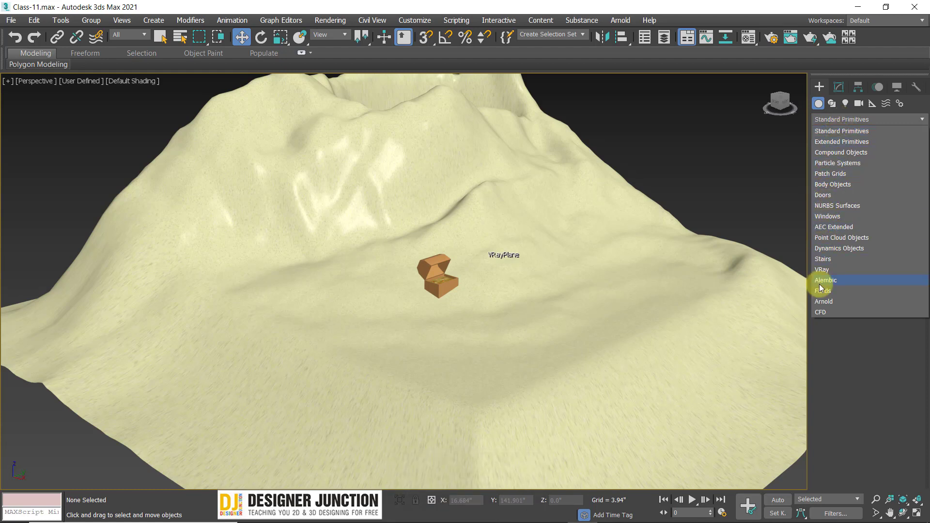
left_click(829, 227)
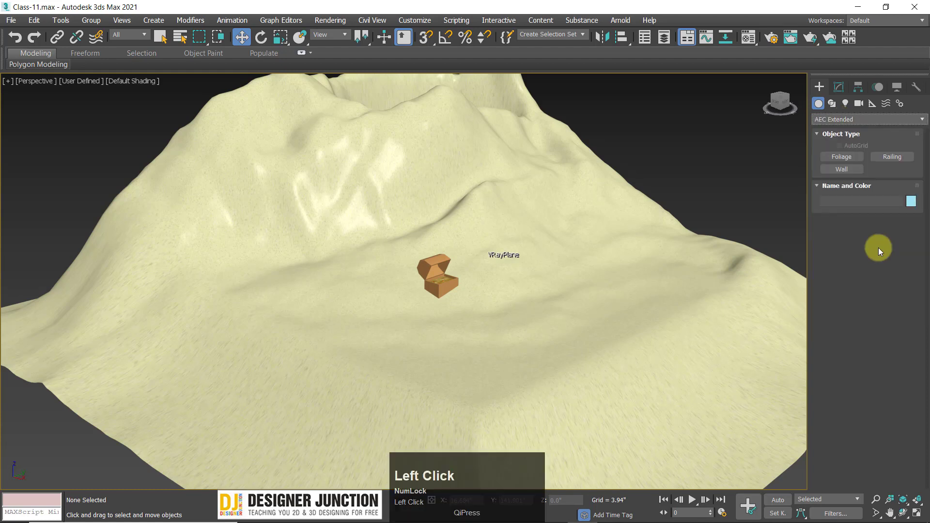
left_click(835, 157)
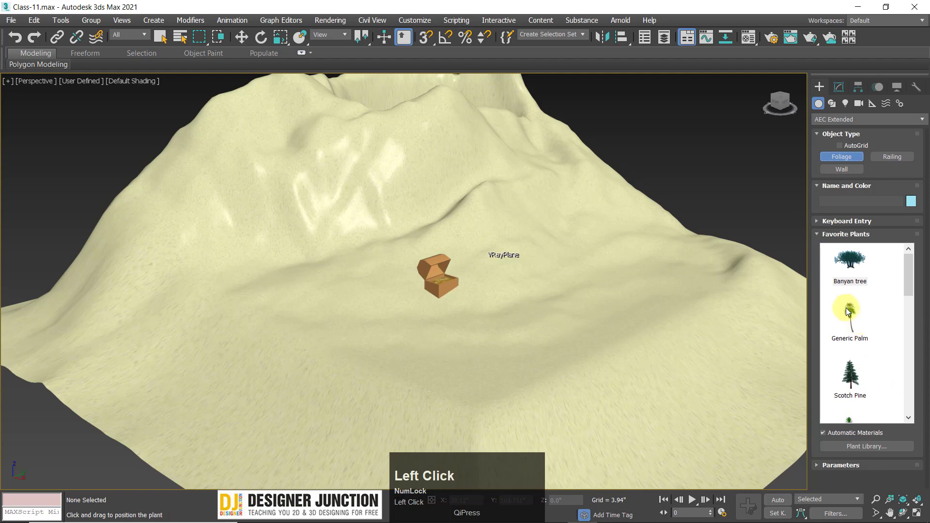
left_click(848, 311)
left_click(847, 146)
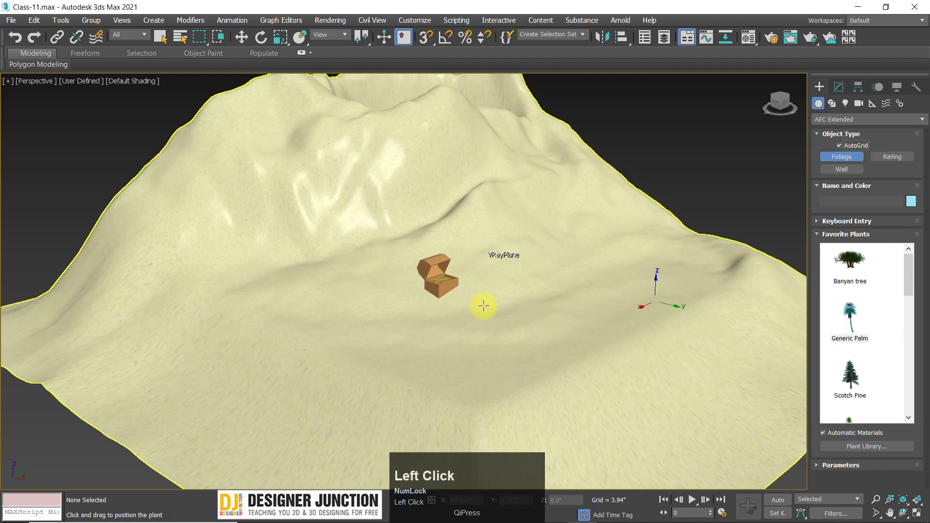
left_click(494, 281)
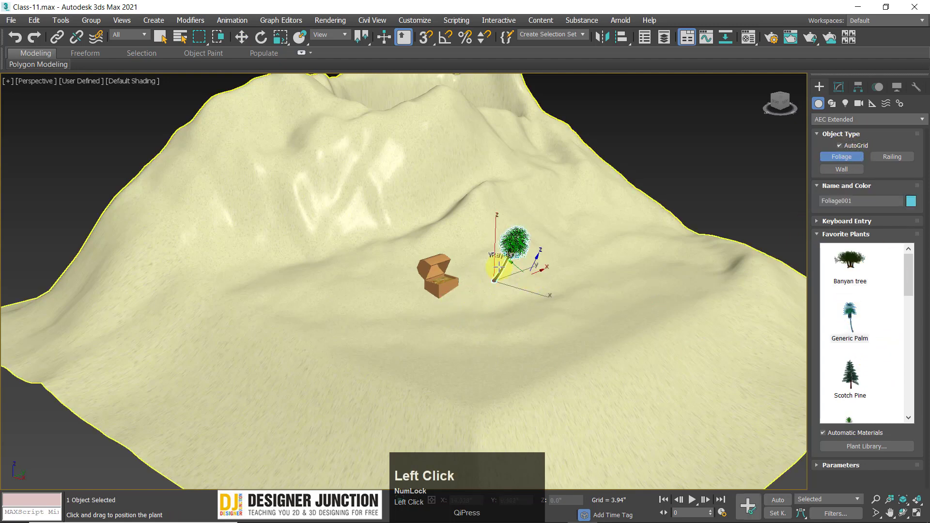
Add four more Generic Palms on the slope behind the treasure chest and on the ground in front of the slope
left_click(403, 239)
middle_click_drag(444, 285, 456, 221, "alt")
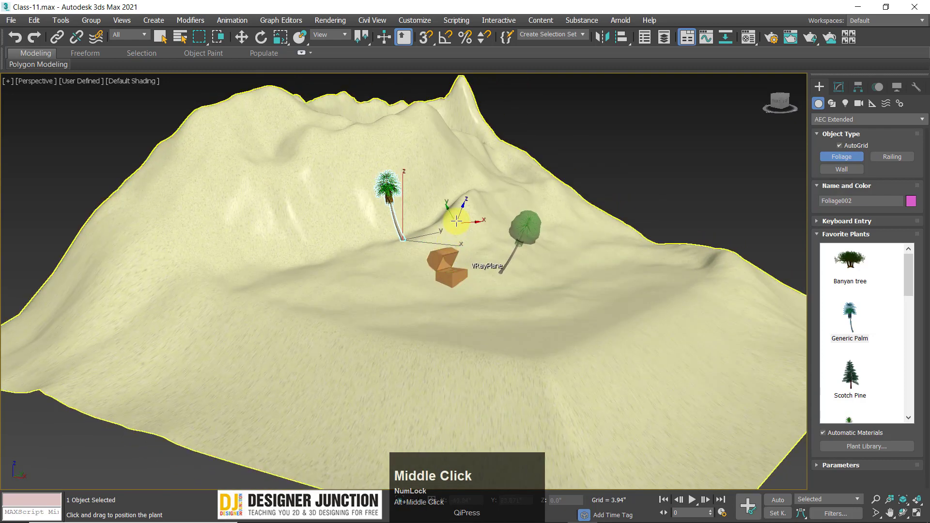
left_click(449, 206)
left_click(373, 291)
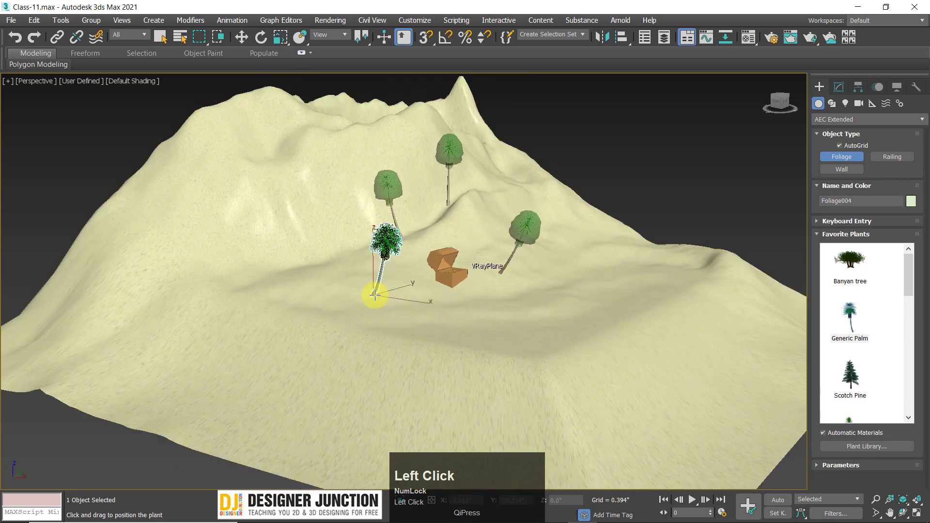
left_click(460, 225)
Place two Big Yucca plants on the terrain, one beside the treasure chest and one behind it
scroll(882, 359, "down", 5)
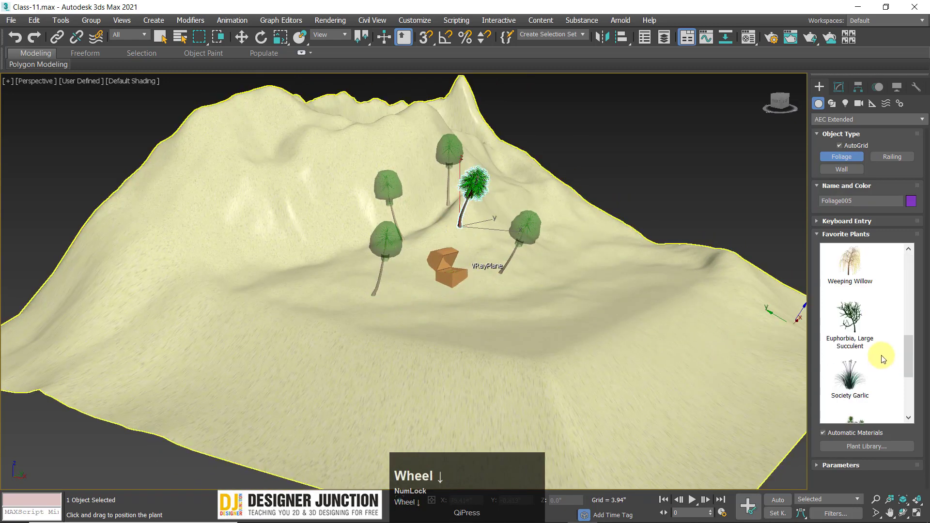
scroll(881, 360, "down", 3)
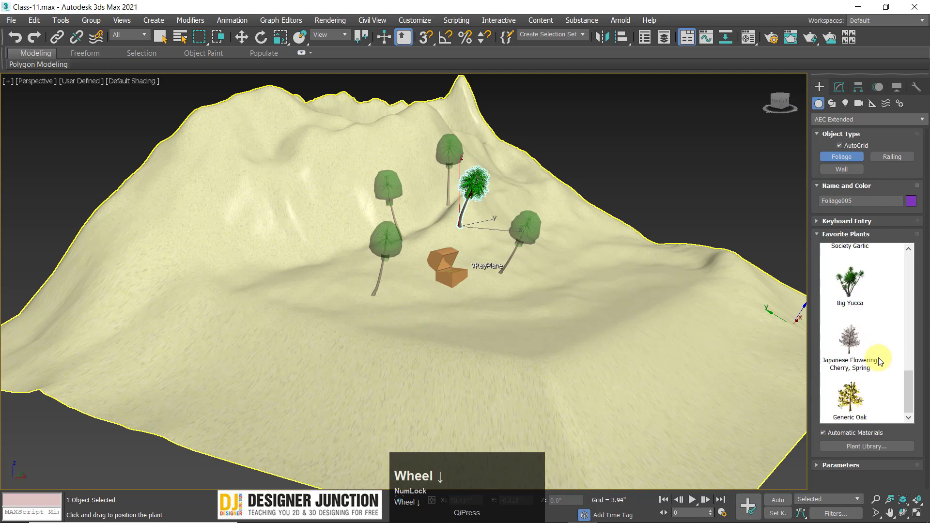
scroll(881, 362, "up", 2)
scroll(879, 365, "down", 2)
scroll(880, 349, "up", 8)
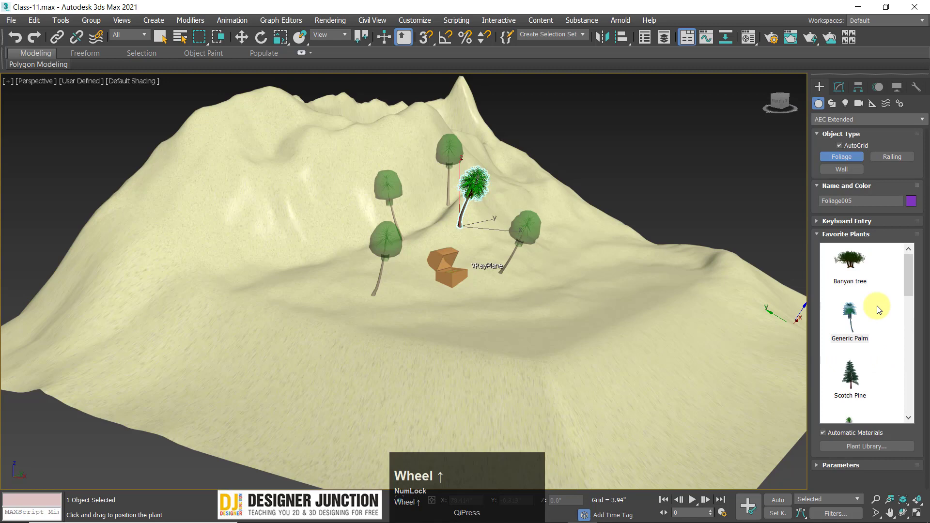
scroll(878, 308, "down", 2)
scroll(876, 307, "up", 1)
scroll(876, 314, "down", 8)
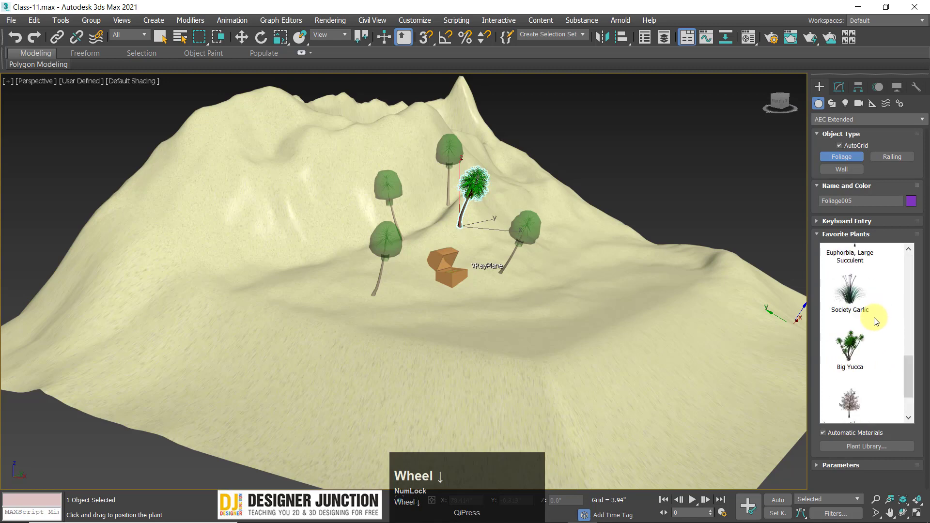
left_click(852, 286)
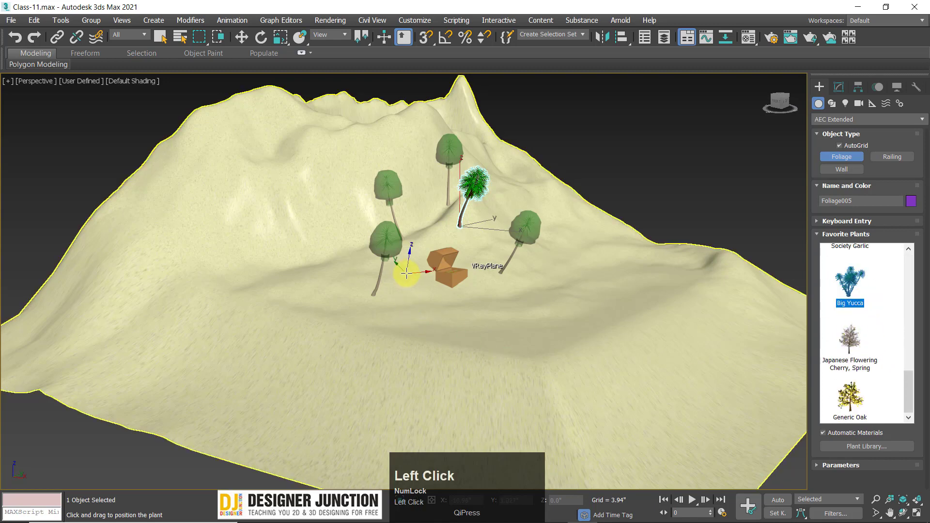
left_click(407, 274)
left_click(435, 234)
key("w")
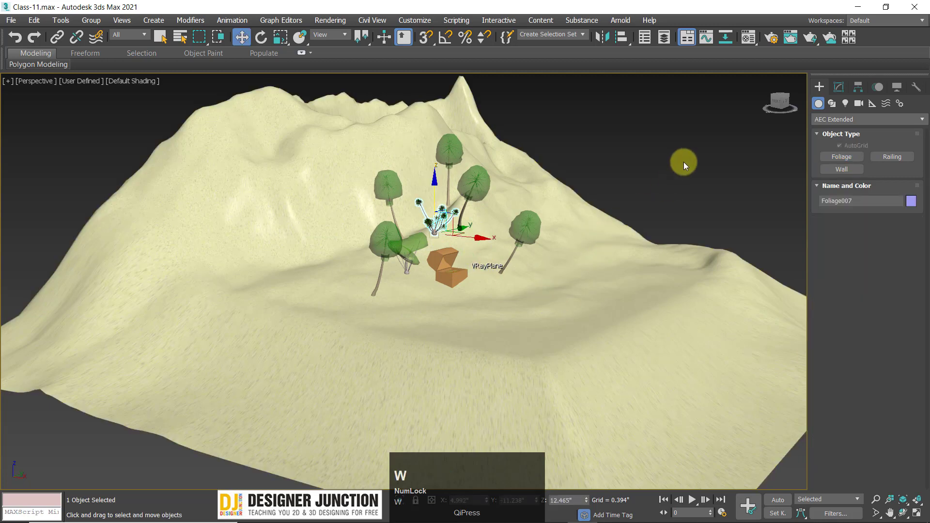
left_click(684, 162)
Scale down uniformly the leaning palm directly behind the treasure chest
scroll(513, 286, "up", 6)
middle_click_drag(374, 208, 387, 320)
left_click(443, 154)
key("e")
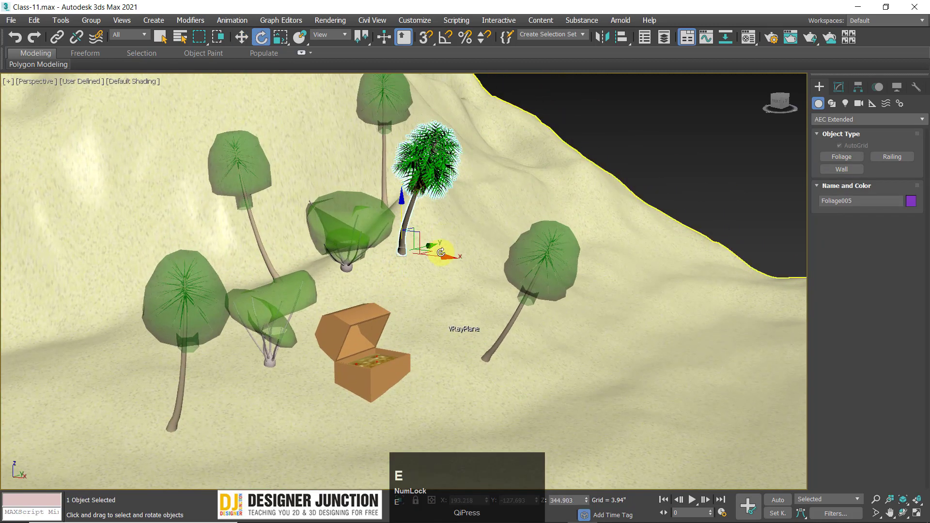
key("r")
left_click_drag(408, 247, 399, 292)
Scale down uniformly the two rear palms on the slope and the leaning palm to the chest's right
left_click(391, 116)
left_click_drag(389, 210, 271, 208)
left_click(239, 157)
left_click_drag(280, 281, 277, 321)
left_click(558, 261)
left_click_drag(488, 357, 442, 408)
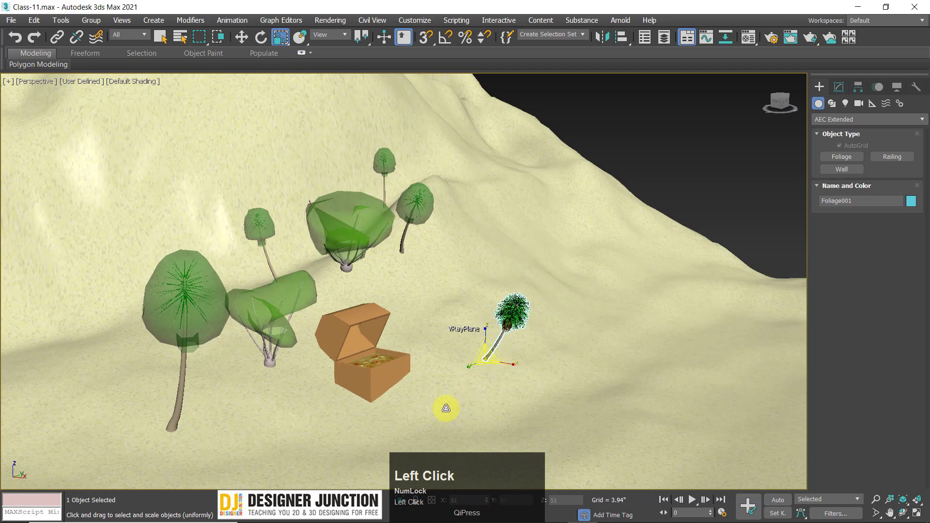
Scale the large foreground palm to the chest's left uniformly to about 80 percent
left_click(201, 328)
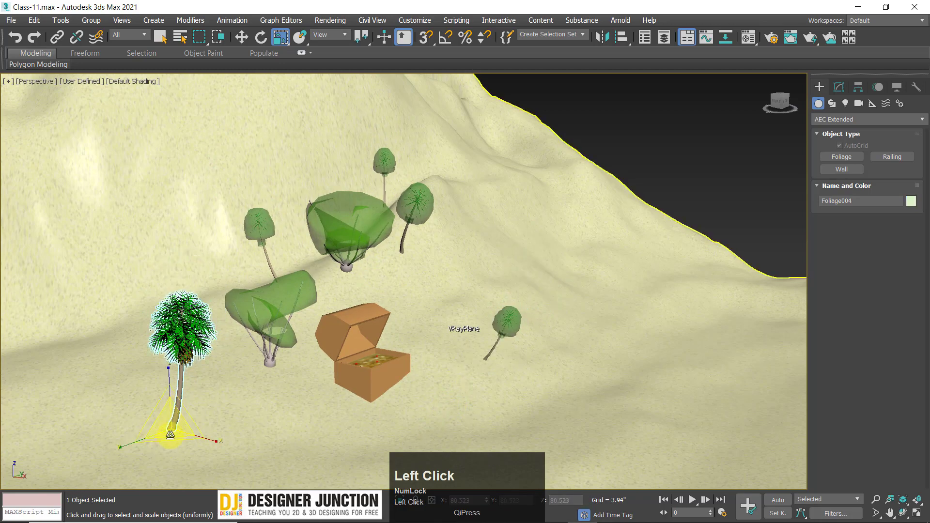
key("e")
left_click(624, 151)
Enlarge the mountain terrain uniformly around the treasure chest and plants, and deselect it
middle_click_drag(382, 365, 423, 353, "alt")
left_click(434, 346)
scroll(520, 332, "down", 5)
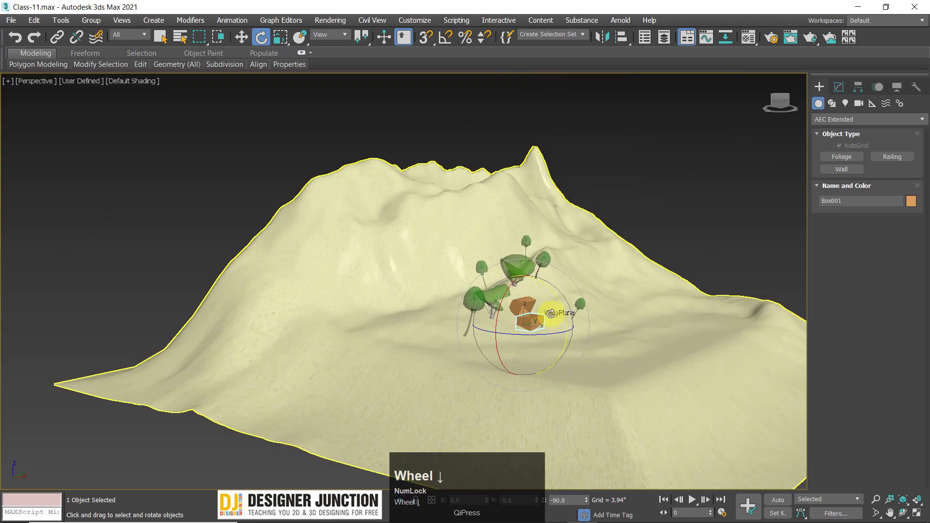
middle_click_drag(552, 311, 412, 260)
left_click(615, 173)
scroll(474, 320, "up", 4)
scroll(480, 310, "down", 3)
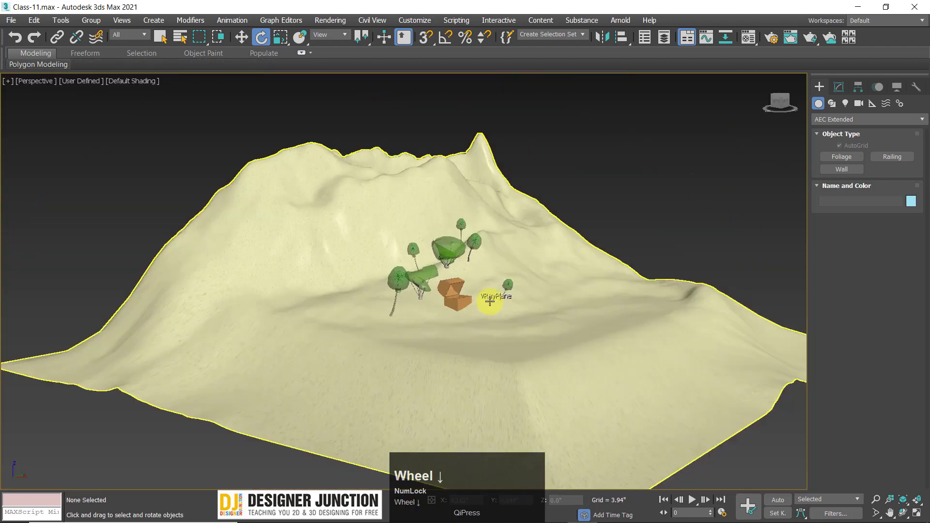
left_click(553, 310)
key("r")
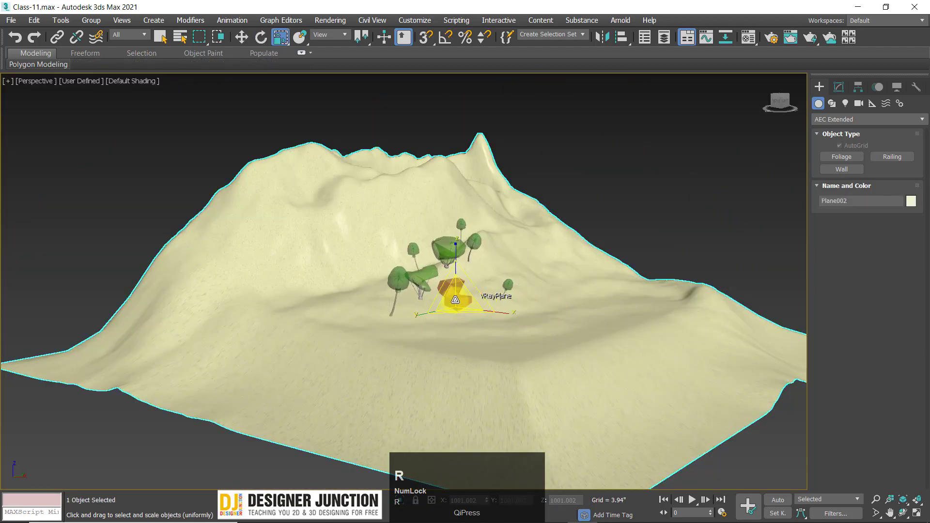
left_click_drag(455, 301, 472, 279)
key("w")
left_click(684, 159)
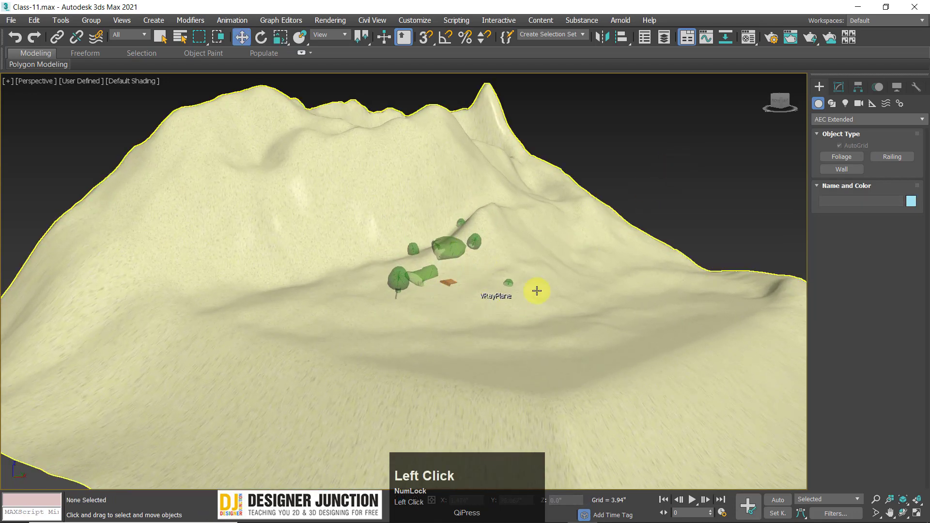
Show the whole scene in a maximized Front view and select the terrain for moving
scroll(510, 348, "down", 5)
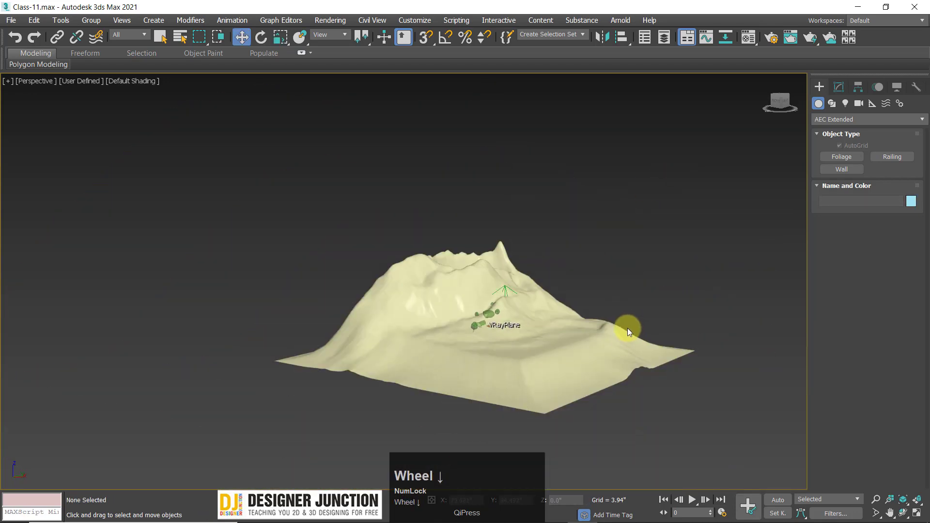
key("g")
key("alt+w")
key("alt+w")
key("z")
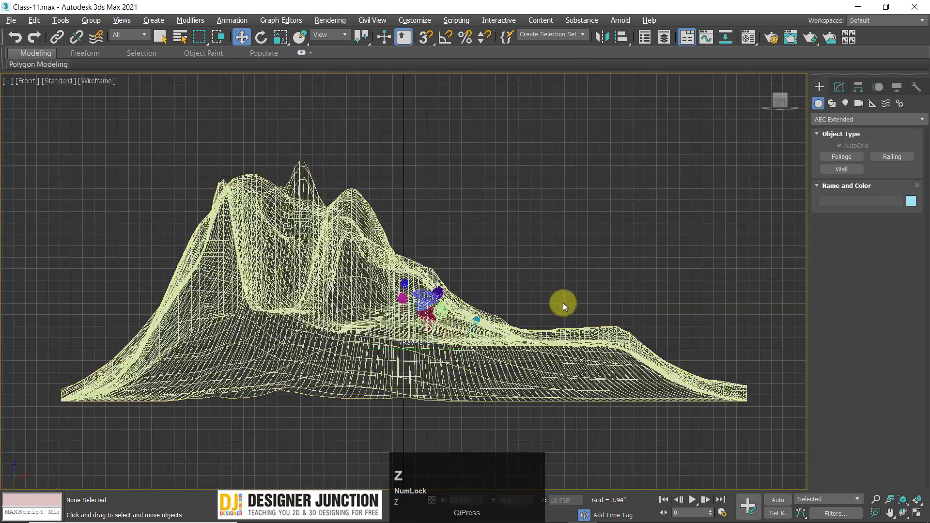
left_click(463, 368)
key("w")
scroll(436, 368, "down", 3)
scroll(444, 335, "up", 1)
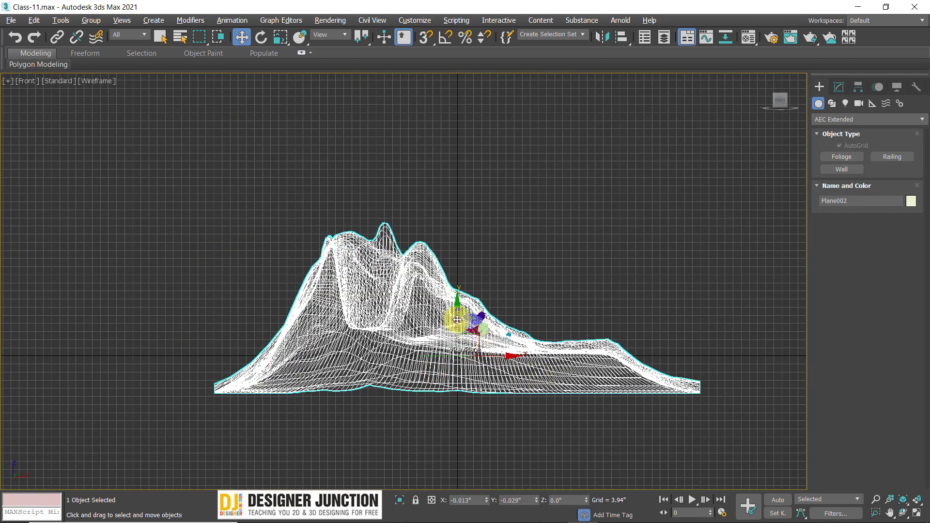
Raise the terrain about 13.7 inches in the Left view and hide the grid in the perspective view
key("alt+w")
key("alt+w")
key("z")
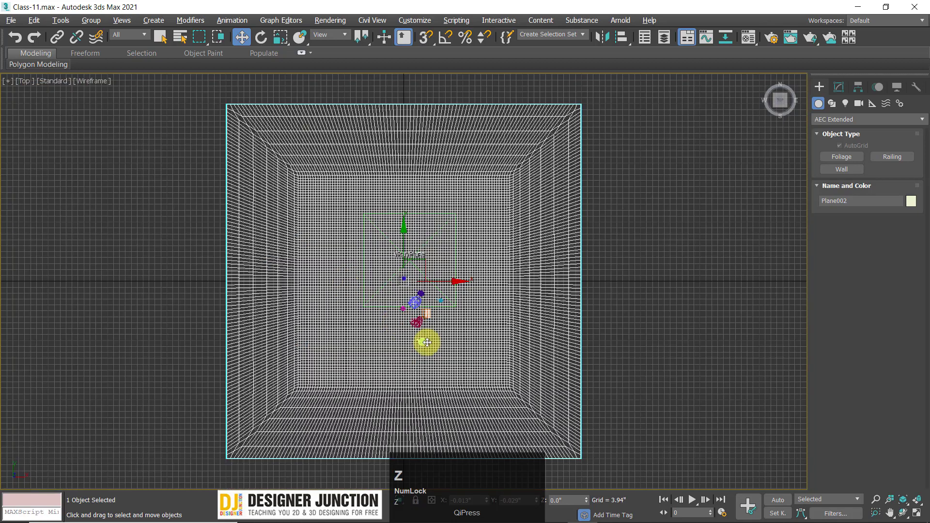
key("alt+w")
key("alt+w")
scroll(372, 309, "up", 3)
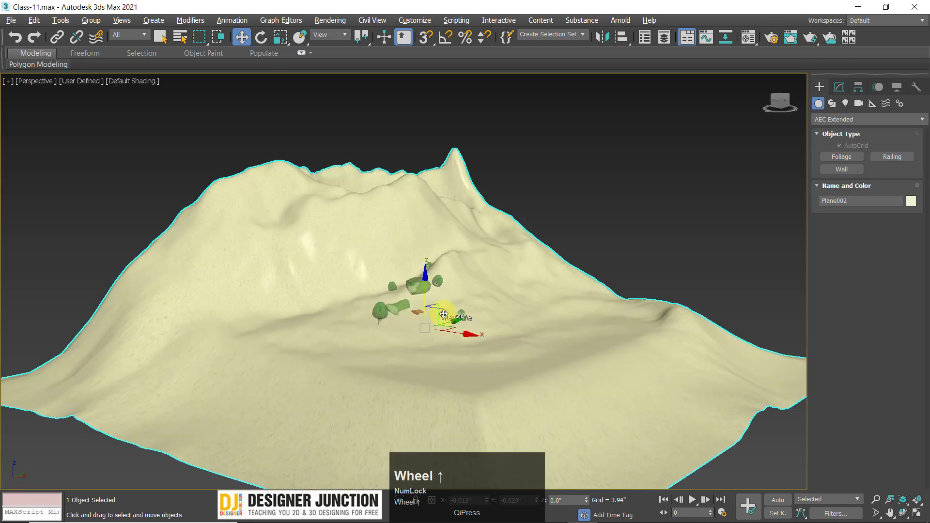
key("alt+w")
left_click(255, 380)
key("alt+w")
key("z")
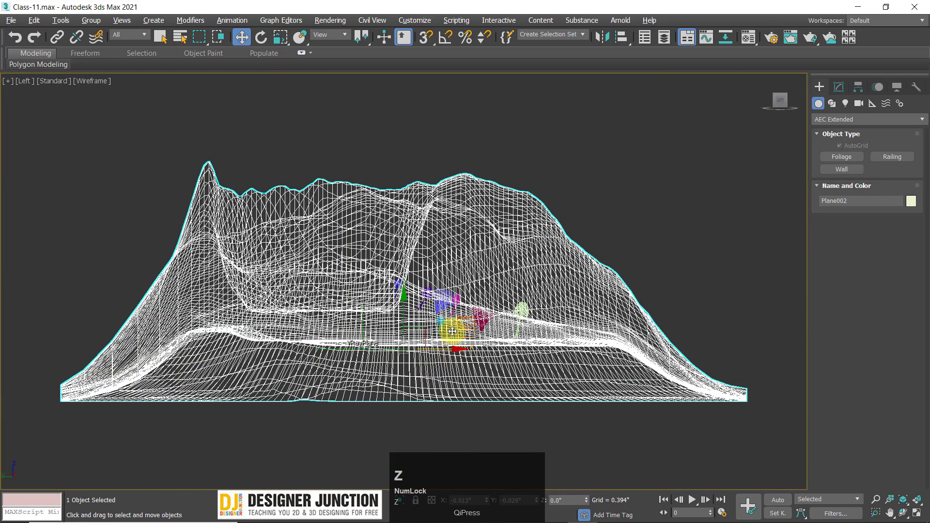
left_click_drag(404, 304, 398, 270)
key("g")
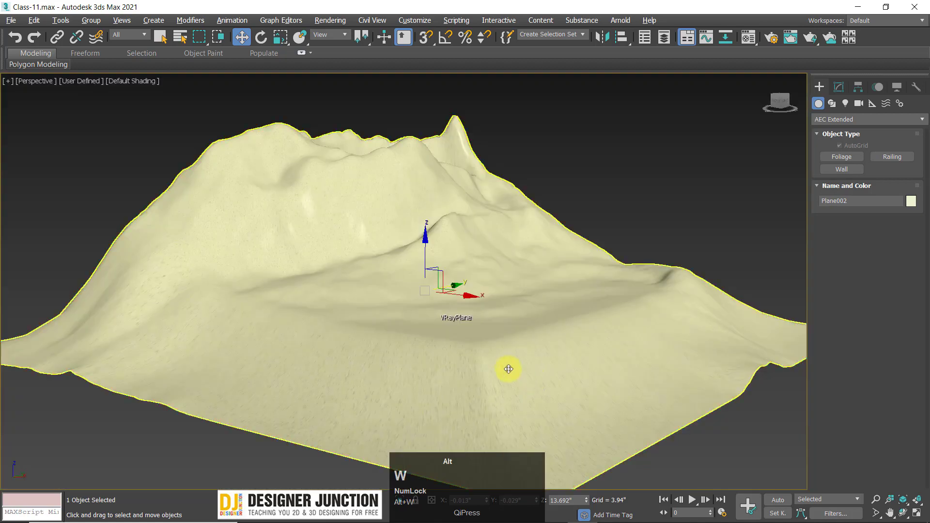
Check the raised terrain's height against the ground line from the front and in perspective, and clear the selection
mouse_move(504, 368)
middle_mouse_down("alt")
mouse_move(467, 315)
mouse_move(481, 227)
mouse_move(453, 287)
mouse_move(442, 343)
mouse_move(472, 318)
middle_mouse_up("alt")
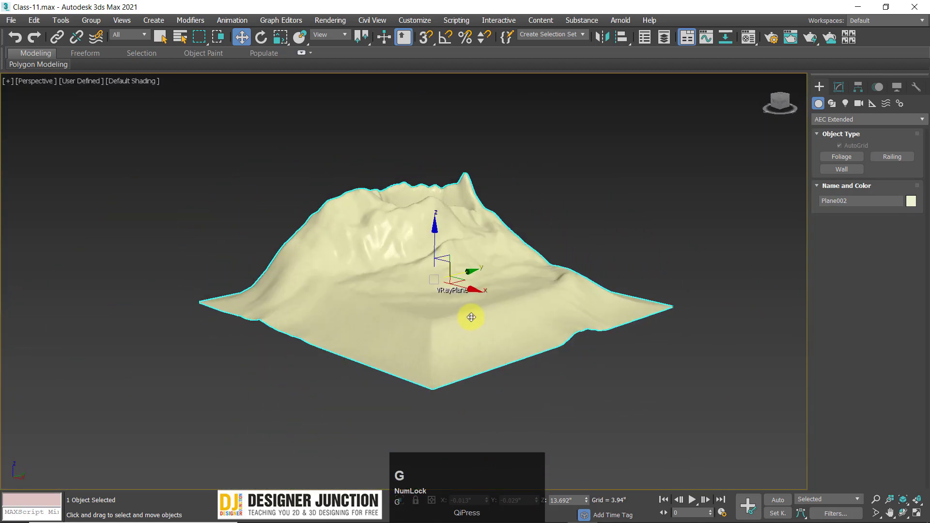
key("alt+w")
right_click(563, 256)
key("alt+w")
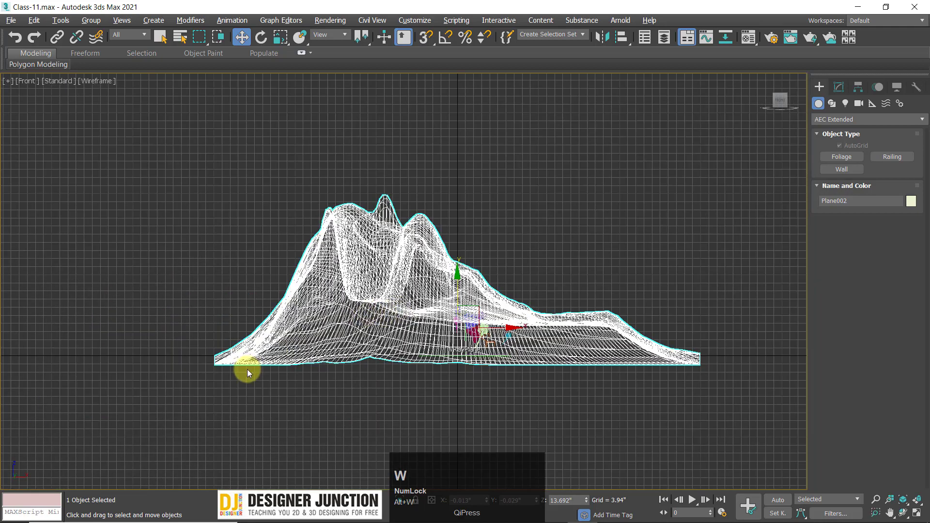
key("alt+w")
right_click(641, 411)
key("alt+w")
middle_click_drag(575, 368, 737, 283, "alt")
left_click(733, 286)
Draw a plane about 4062 by 3042 inches in the Top view and centre it under the terrain
key("alt+w")
right_click(208, 212)
key("alt+w")
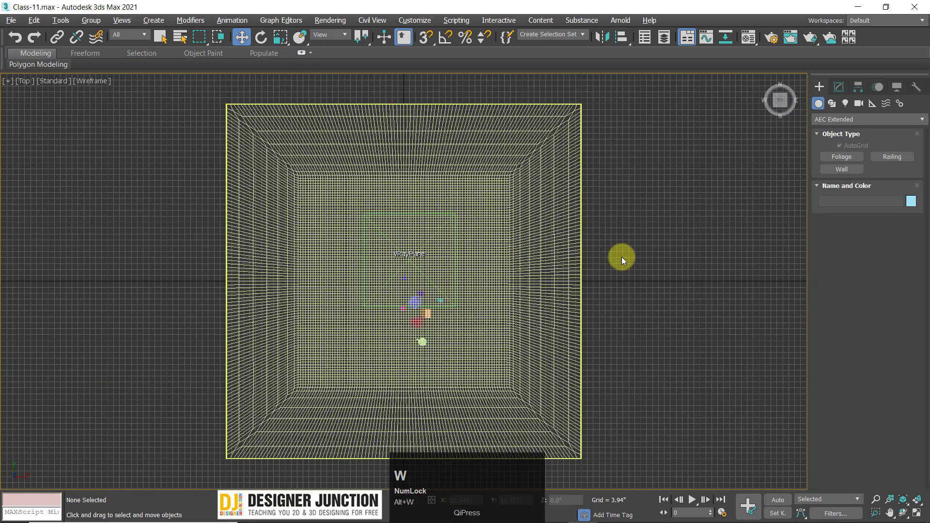
left_click(827, 121)
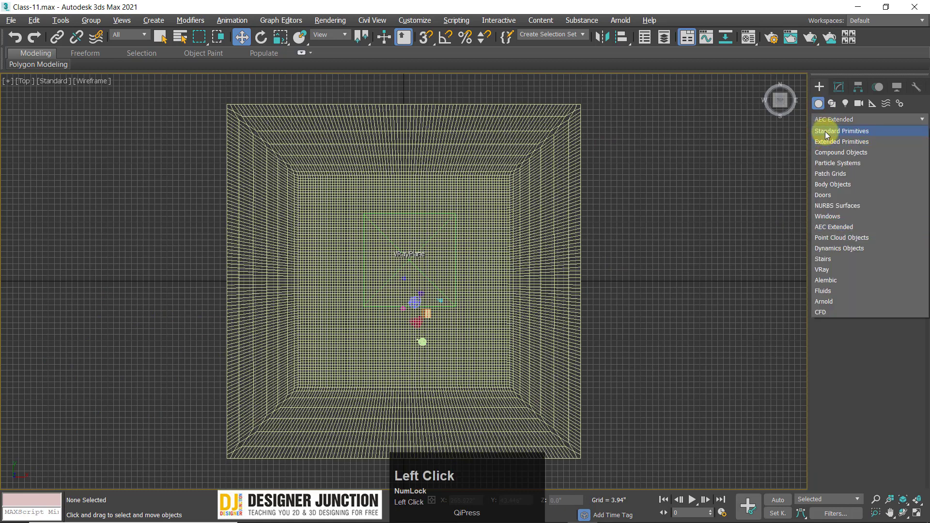
left_click(828, 130)
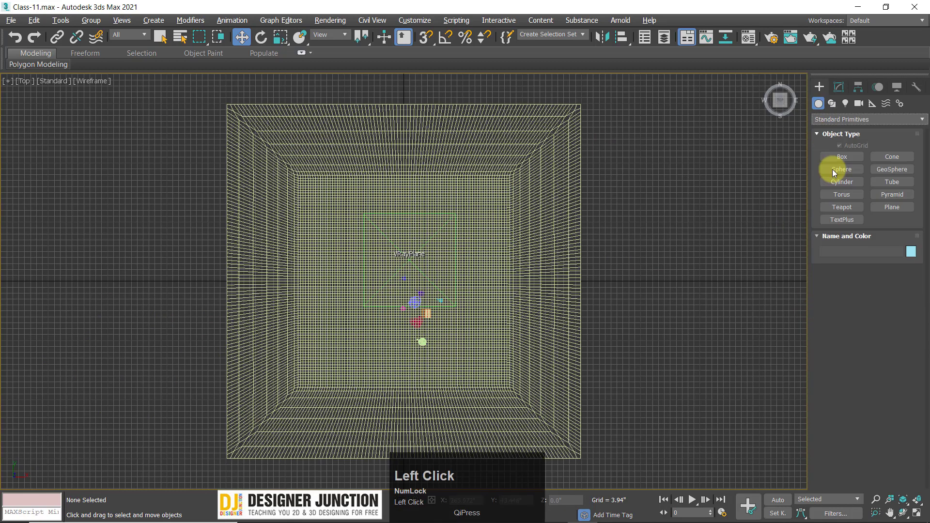
left_click(890, 212)
scroll(286, 256, "down", 5)
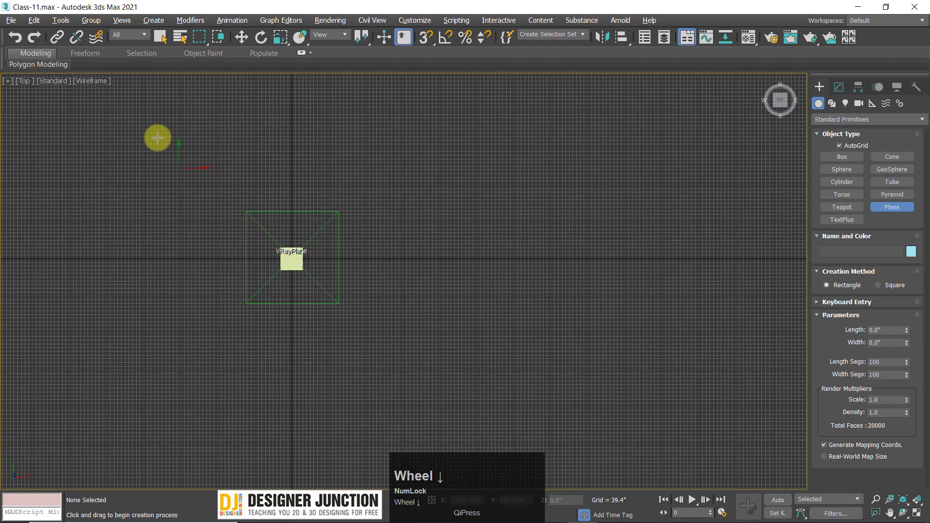
left_click_drag(143, 135, 525, 421)
right_click(538, 307)
key("w")
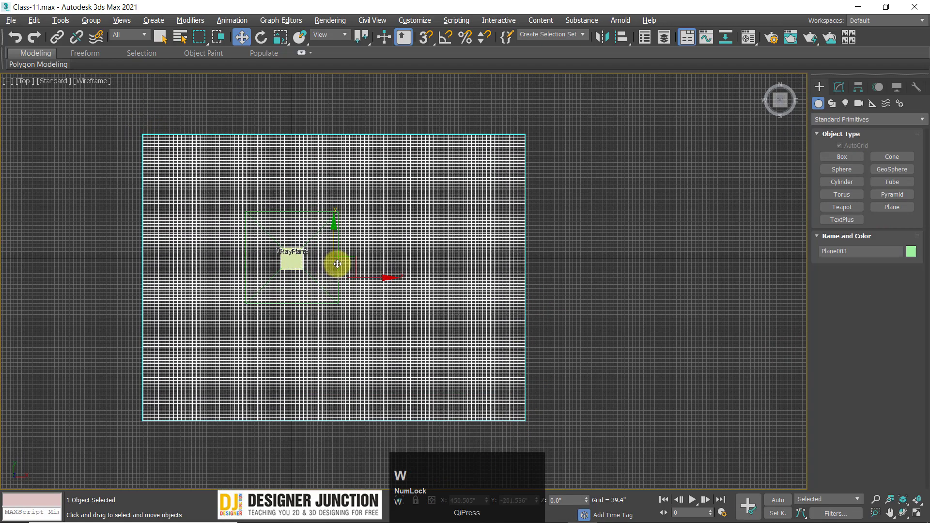
left_click_drag(339, 249, 292, 230)
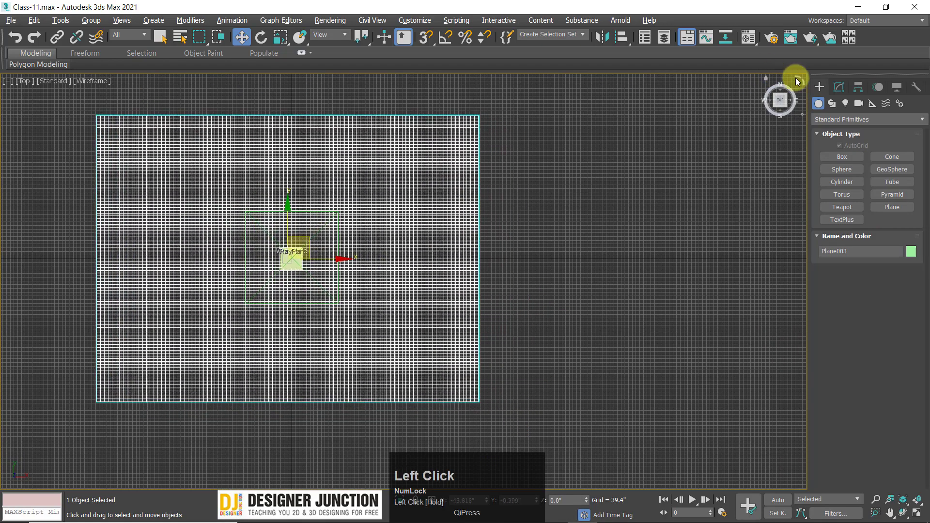
Set the large ground plane's length and width segments to 1
left_click(838, 87)
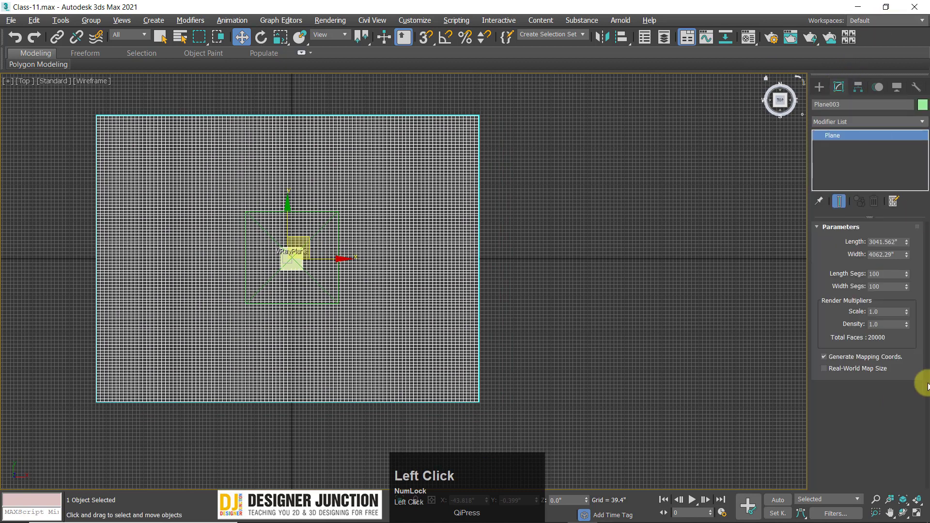
right_click(907, 276)
right_click(907, 288)
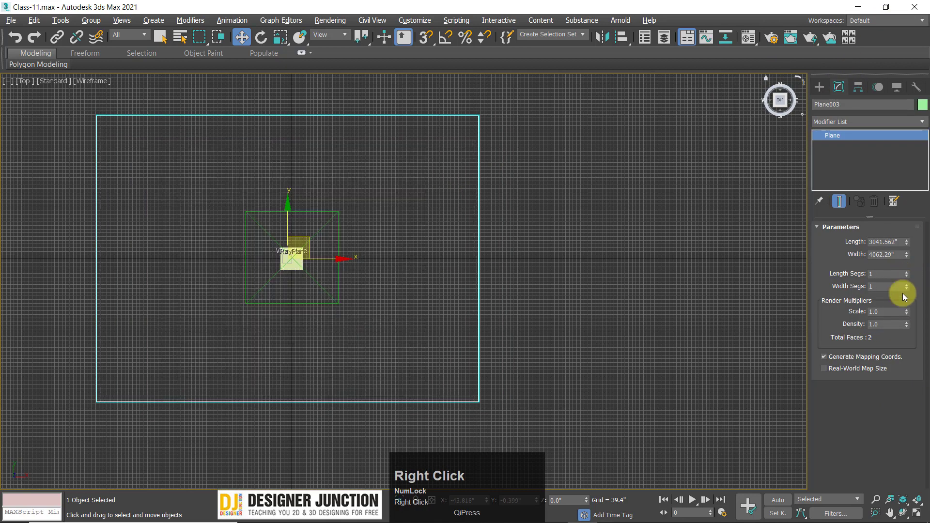
Examine where the large plane meets the terrain from above and from below in the perspective view
key("alt+w")
right_click(498, 416, "alt")
key("alt+w")
mouse_move(550, 316)
middle_mouse_down("alt")
mouse_move(588, 272)
mouse_move(556, 307)
middle_mouse_up("alt")
scroll(617, 140, "down", 2, "alt")
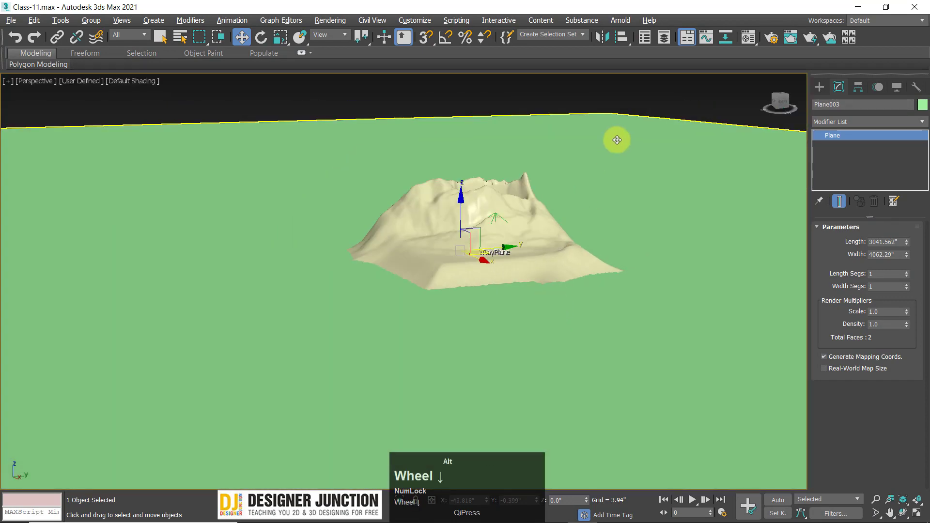
left_click(648, 115)
mouse_move(494, 298)
middle_mouse_down("alt")
mouse_move(511, 255)
mouse_move(500, 287)
middle_mouse_up("alt")
left_click(487, 289)
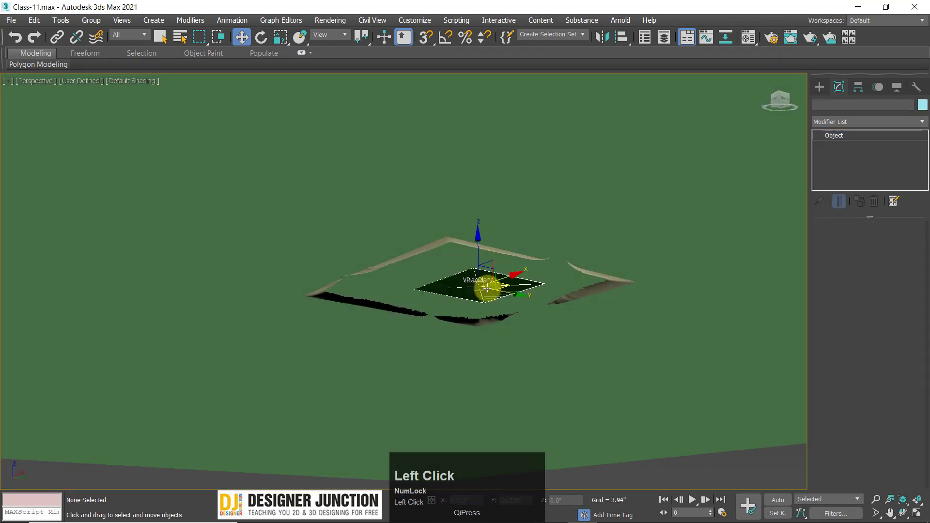
left_click(597, 321)
middle_click_drag(442, 239, 468, 262, "alt")
Select the chest with its contents and all plants, excluding the terrain, and raise them onto the terrain's surface
left_click(314, 208)
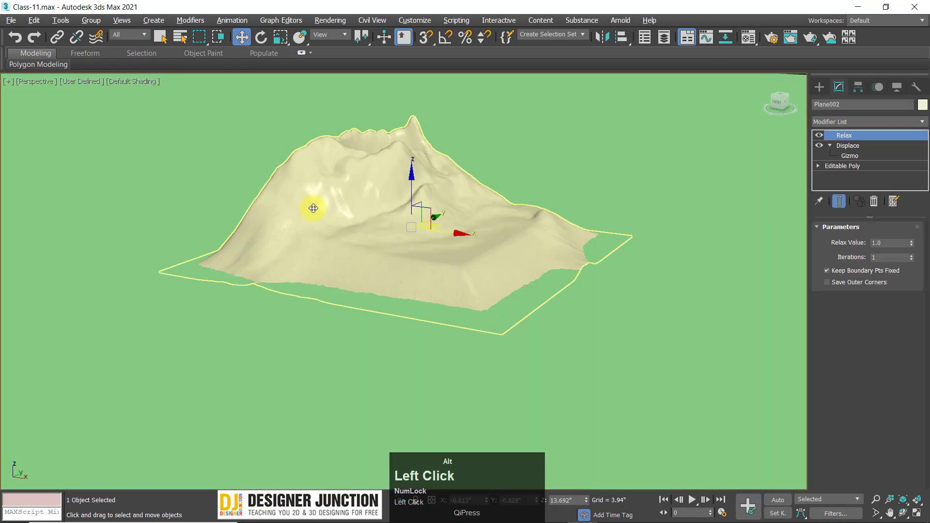
key("alt+w")
middle_click(315, 209)
key("alt+w")
key("z")
left_click(154, 292)
left_click_drag(140, 249, 673, 474)
scroll(519, 367, "down", 8)
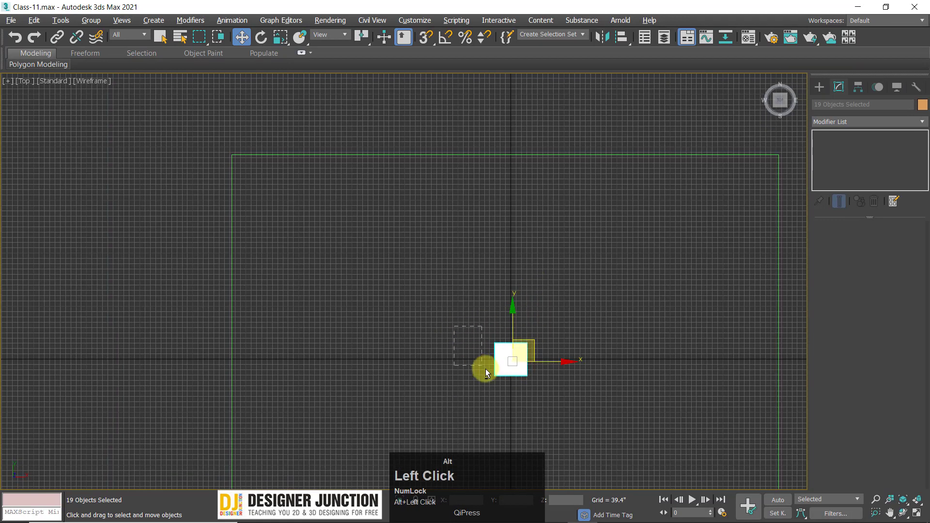
left_click_drag(487, 373, 496, 346, "alt")
key("alt+w")
middle_click(664, 380)
key("alt+w")
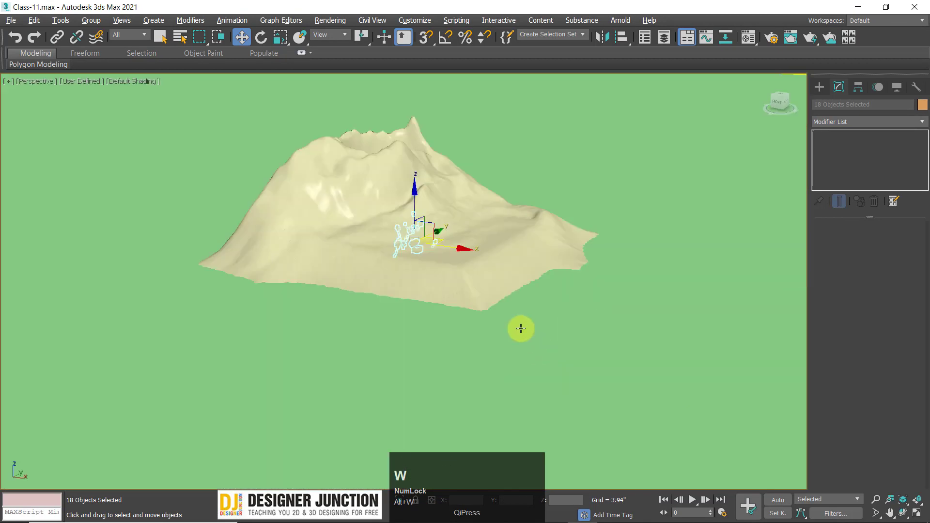
left_click_drag(417, 207, 418, 190)
key("z")
middle_click_drag(426, 308, 414, 279, "alt")
left_click_drag(414, 279, 440, 202)
scroll(440, 202, "down", 10)
scroll(509, 172, "up", 10)
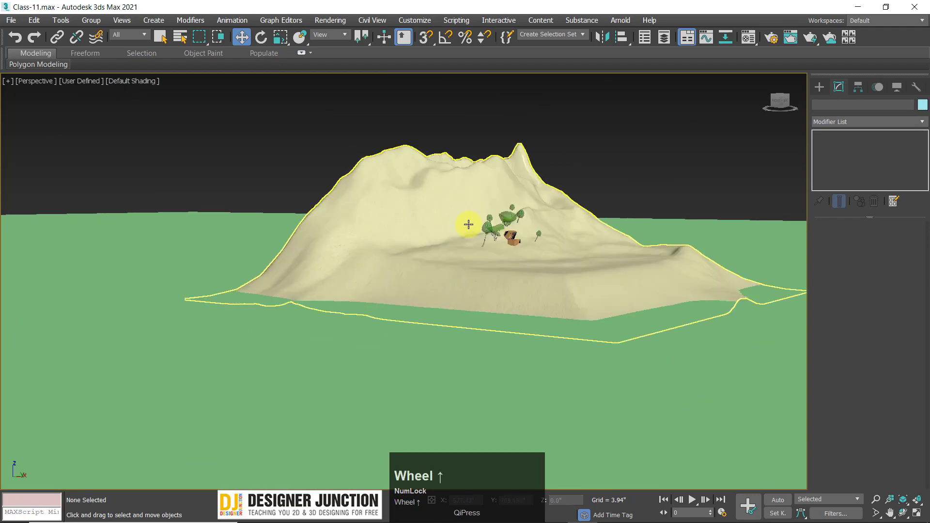
middle_click_drag(527, 210, 471, 174)
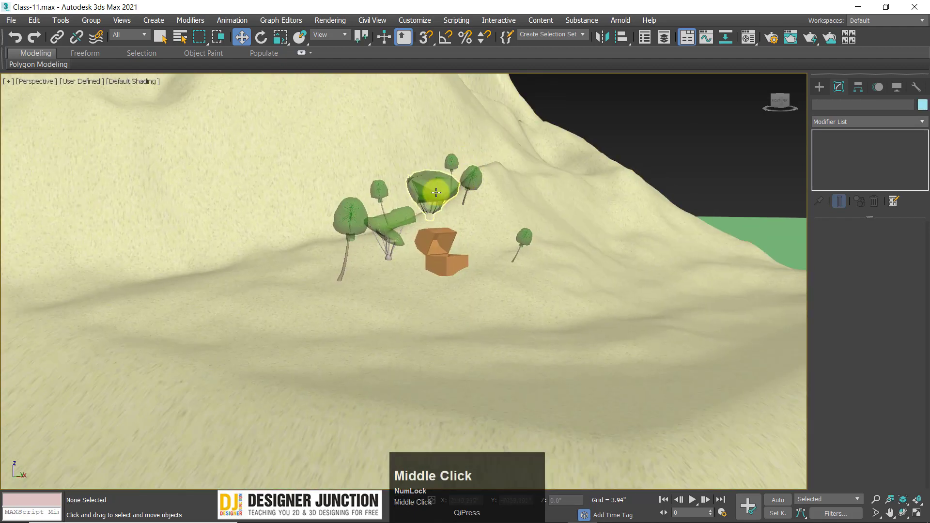
Reselect only the palms and yuccas without the chest, scale them up uniformly, and deselect them
key("ctrl+z")
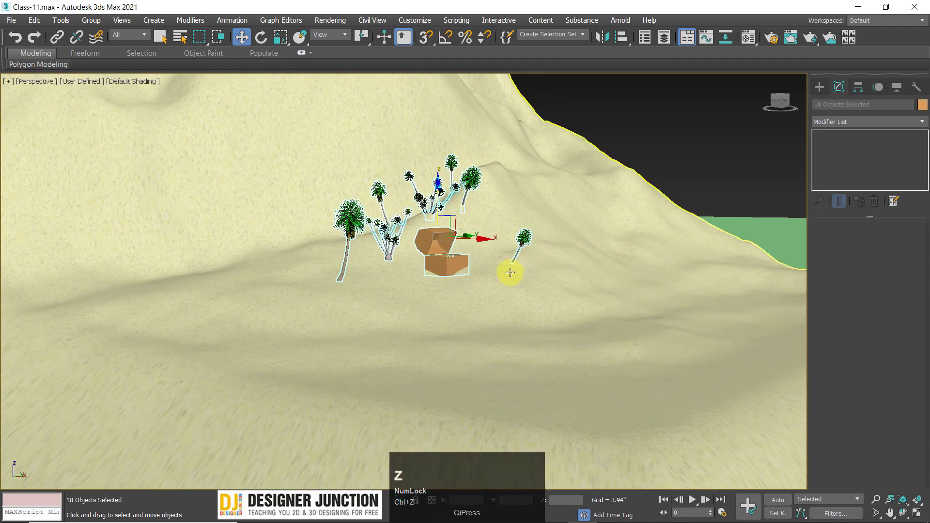
key("alt+w")
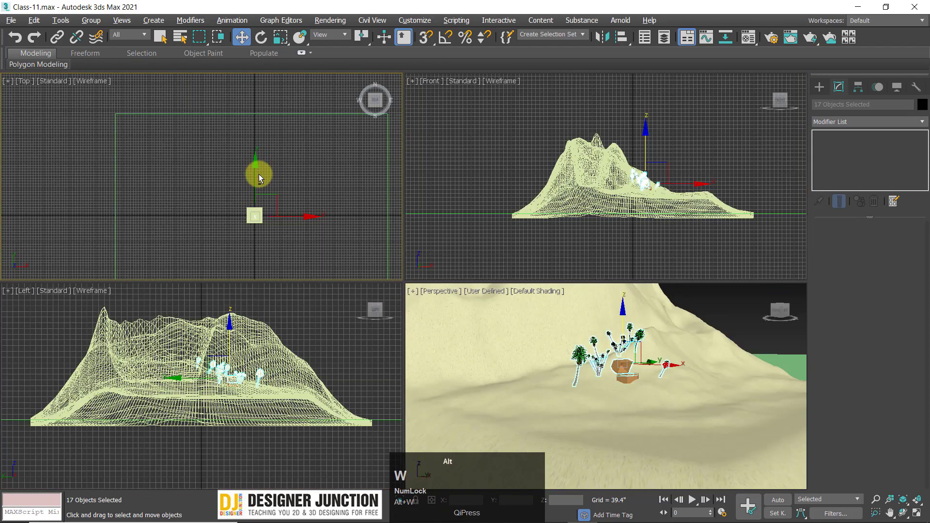
key("alt+w")
key("z")
scroll(471, 344, "up", 5)
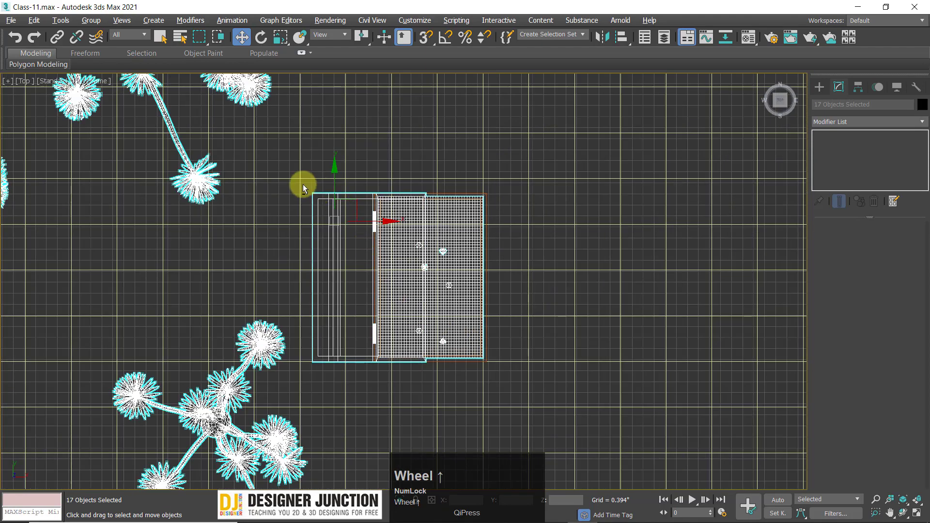
left_click_drag(554, 377, 553, 377)
key("alt+w")
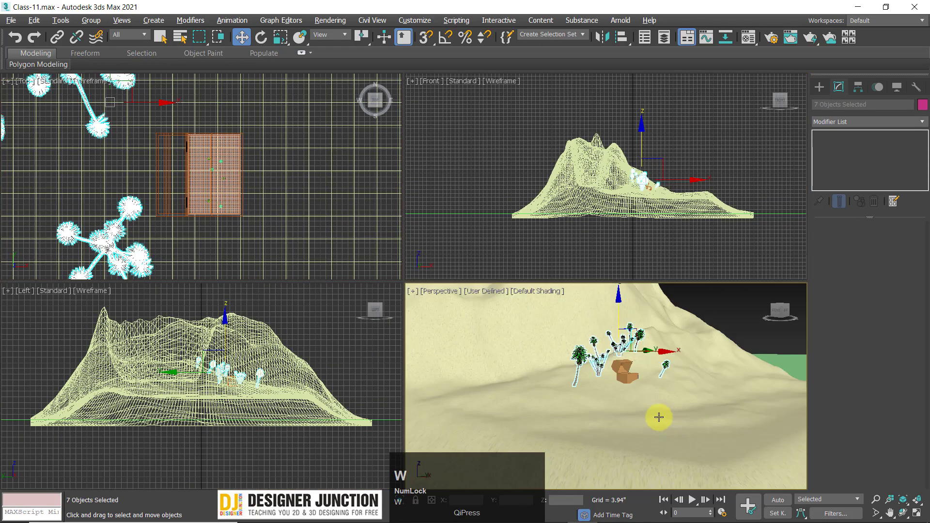
key("alt+w")
key("z")
key("z")
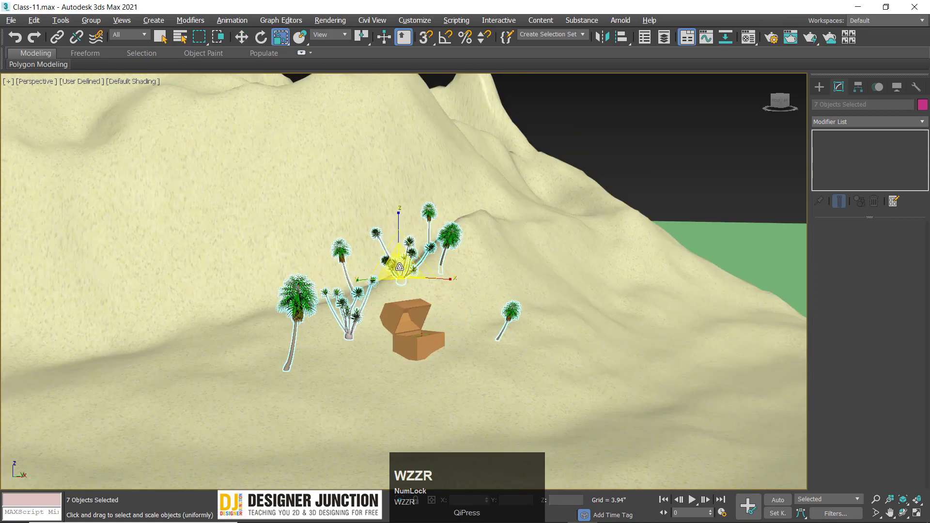
left_click_drag(400, 267, 400, 242)
key("w")
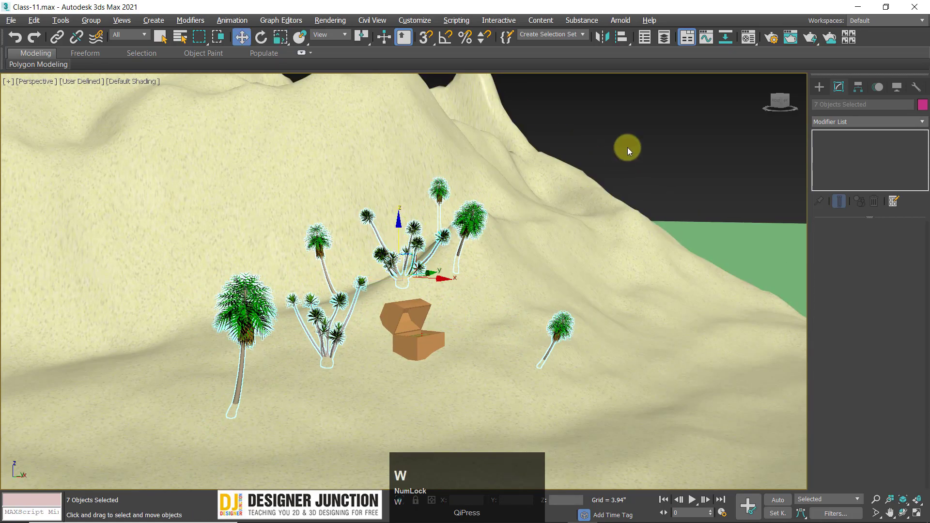
left_click(401, 345)
Examine the plants and the coins and gems inside the open chest up close
scroll(415, 351, "up", 5)
middle_click_drag(492, 286, 696, 176, "alt")
scroll(327, 256, "up", 2)
scroll(520, 286, "down", 10)
scroll(494, 315, "up", 5)
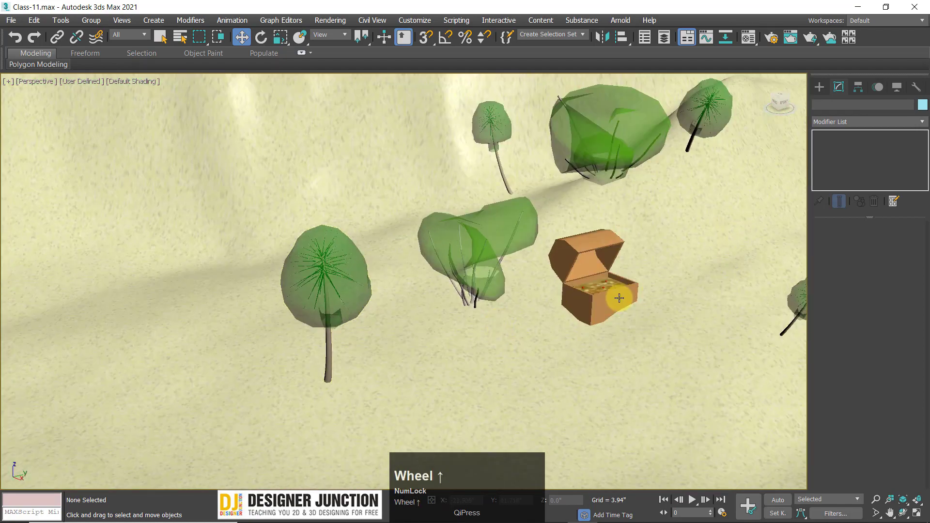
left_click(620, 298)
key("z")
middle_click_drag(478, 305, 214, 124)
left_click(159, 112)
middle_click_drag(369, 225, 378, 237, "alt")
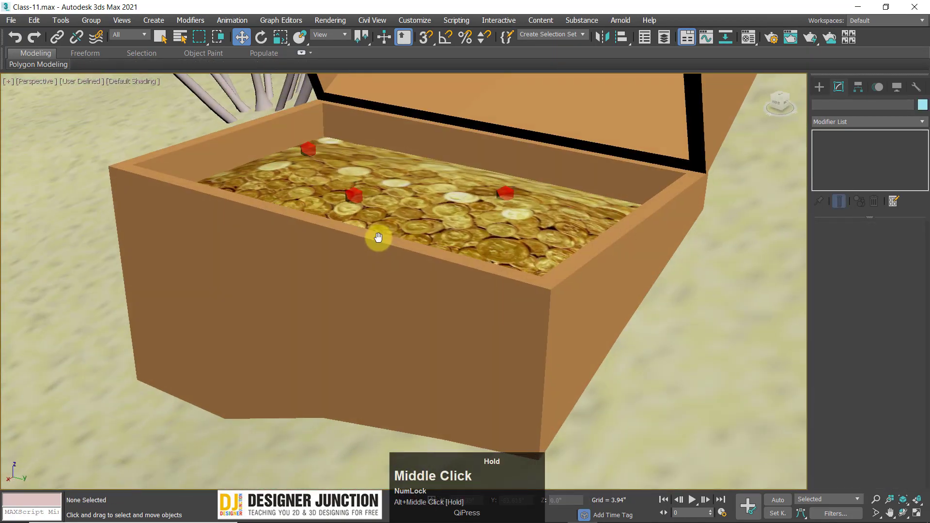
scroll(378, 238, "down", 5)
Test-render the perspective view of the chest, cancel the render, close its window, and show the whole plane
key("shift+q")
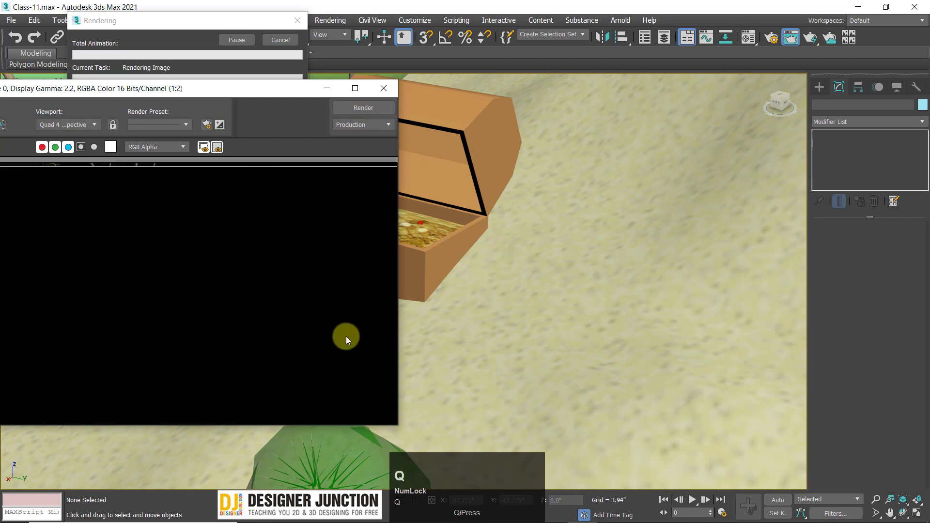
left_click_drag(208, 90, 446, 92)
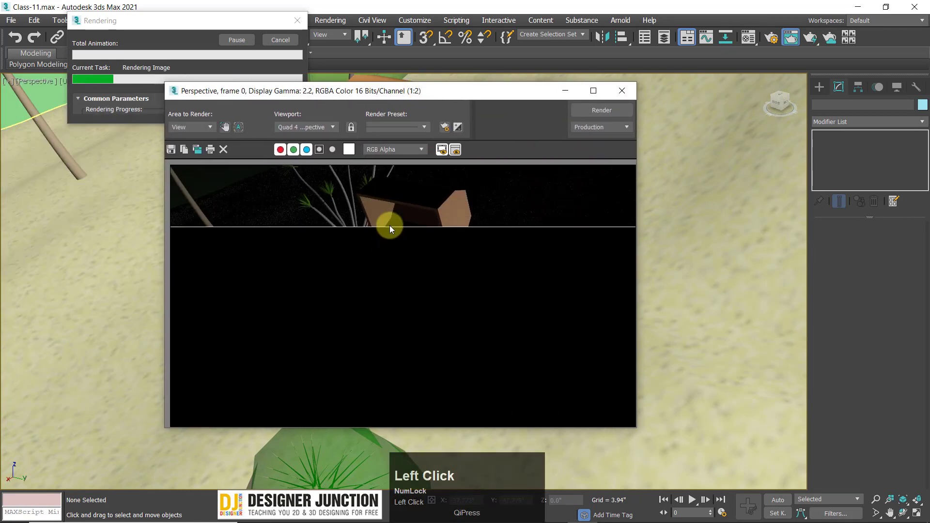
scroll(389, 226, "up", 1)
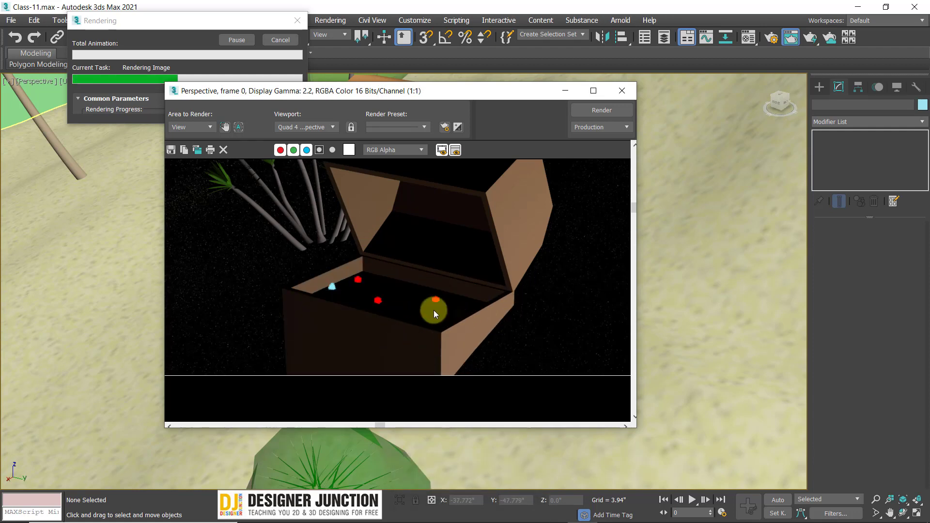
left_click(298, 20)
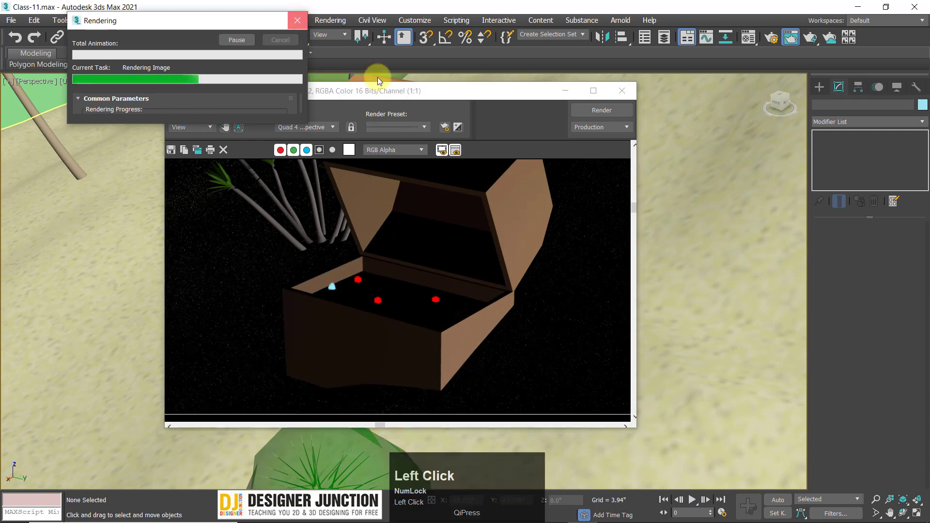
left_click(622, 92)
scroll(418, 252, "down", 3)
scroll(418, 252, "down", 10)
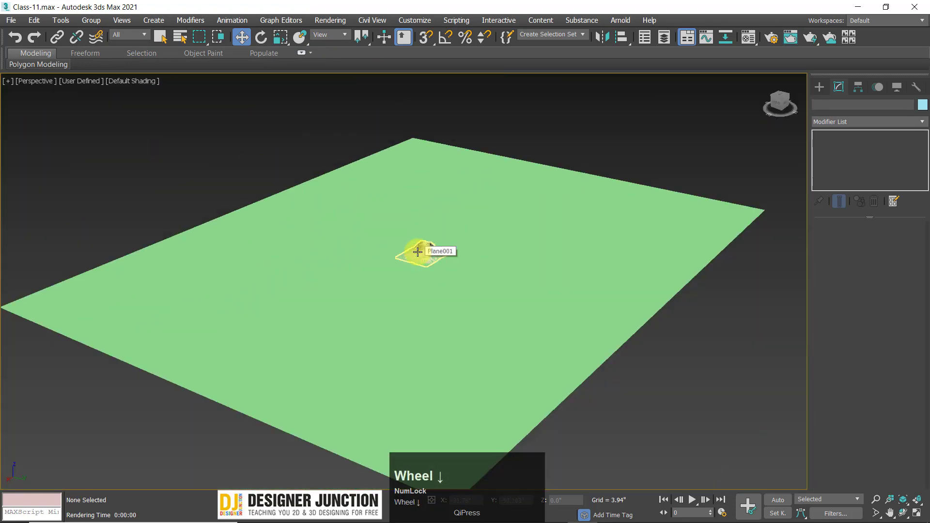
left_click(606, 138)
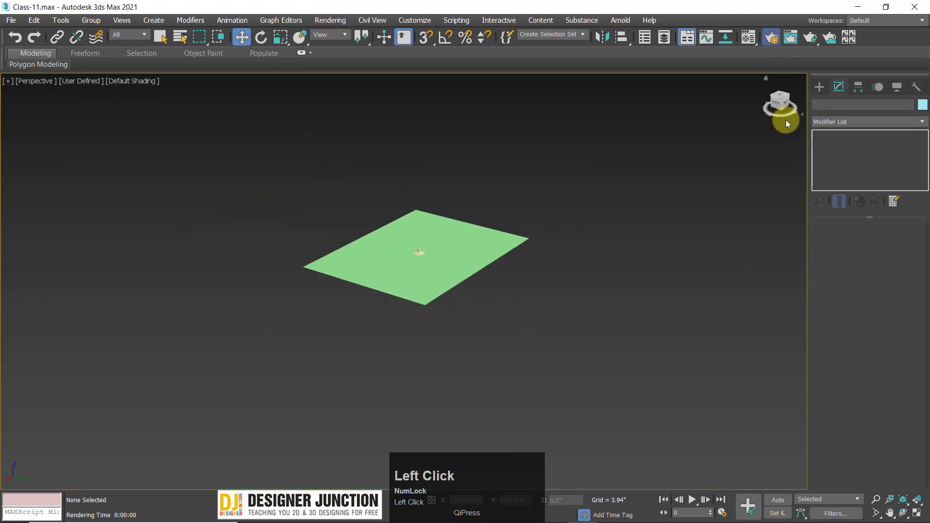
Switch the production renderer to V-Ray 5, hotfix 2, dismiss the Substance compatibility message, and close the render setup
key("F10")
left_click(740, 82)
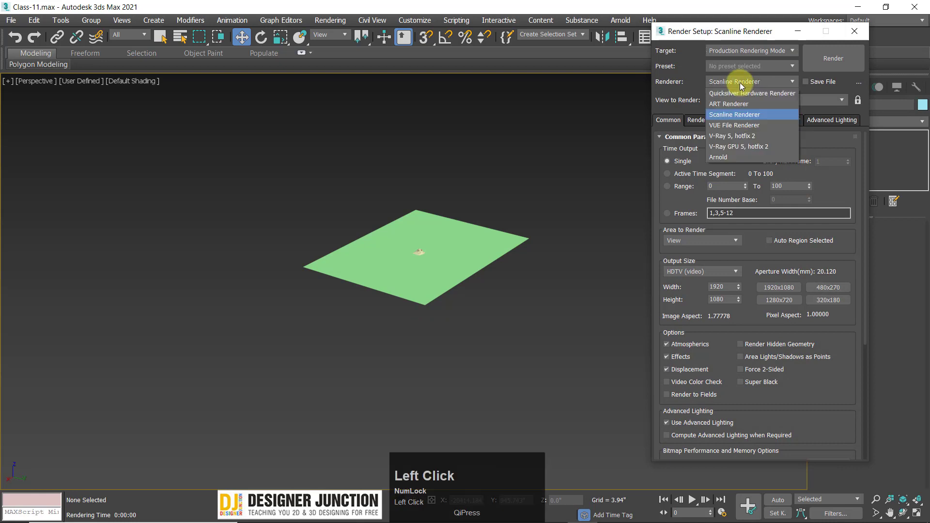
left_click(729, 136)
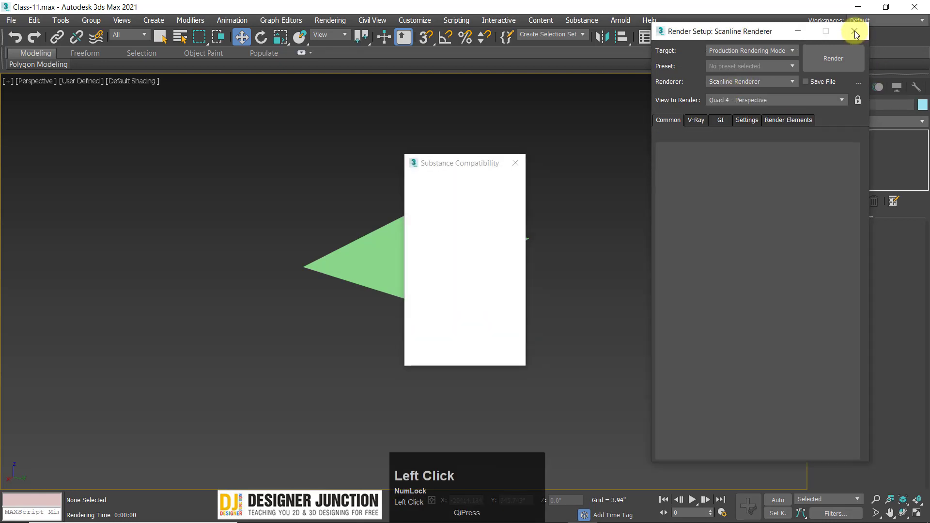
left_click(516, 163)
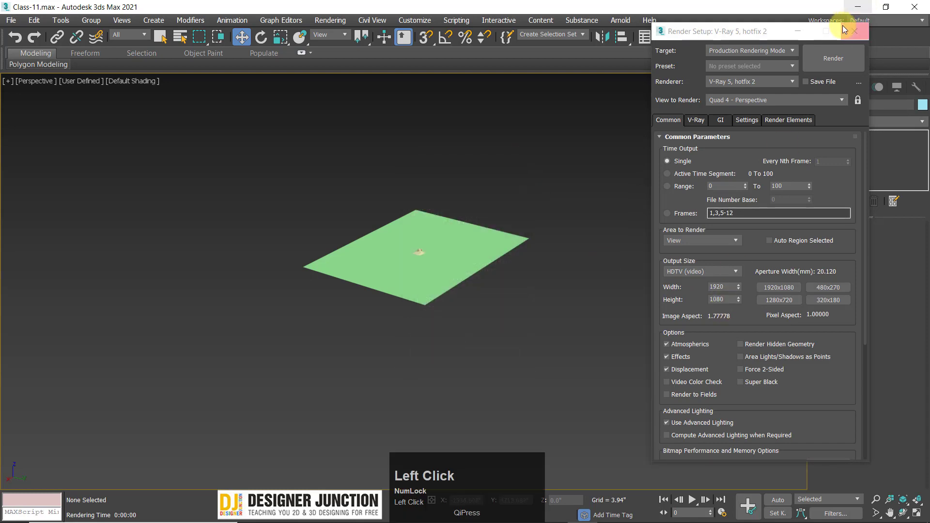
Unhide the lights category so the scene's lights are displayed around the island
scroll(366, 277, "up", 6)
middle_click_drag(518, 252, 339, 300, "alt")
scroll(335, 304, "up", 6)
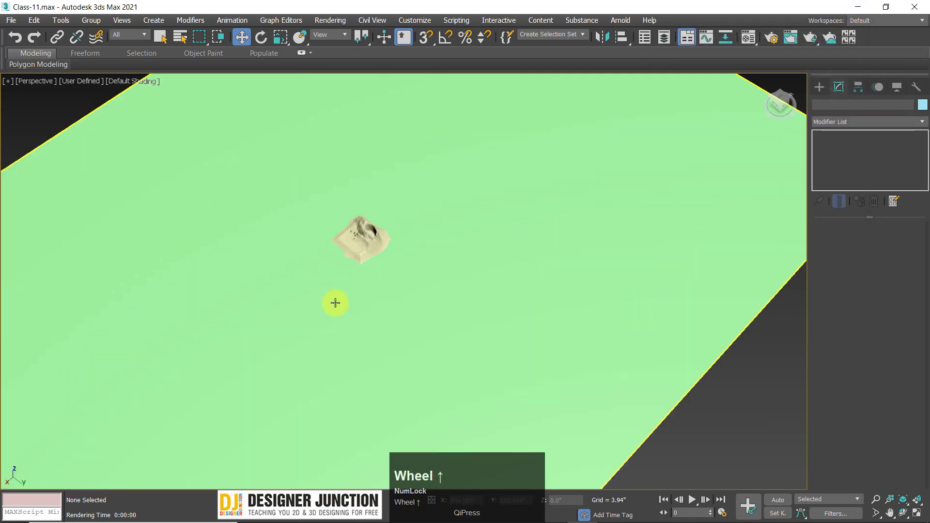
middle_click_drag(480, 157, 373, 274, "alt")
scroll(428, 222, "up", 3)
left_click(905, 87)
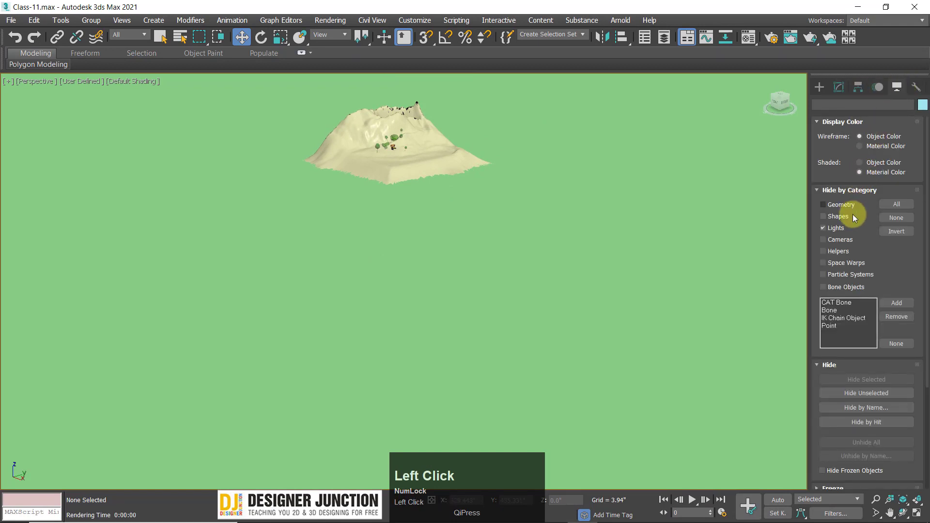
left_click(839, 89)
Clear the terrain selection in the top view and restrict the selection filter to Lights
middle_click_drag(492, 201, 493, 247, "alt")
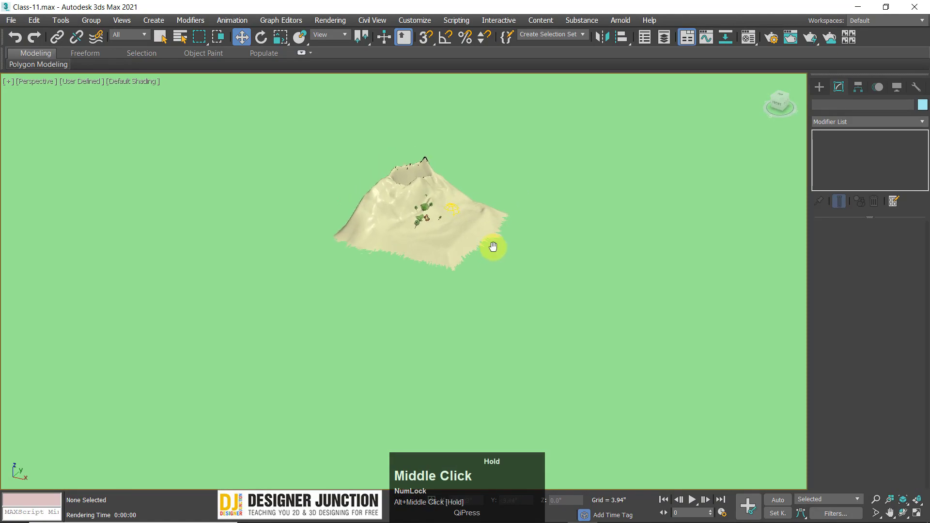
scroll(458, 221, "up", 5)
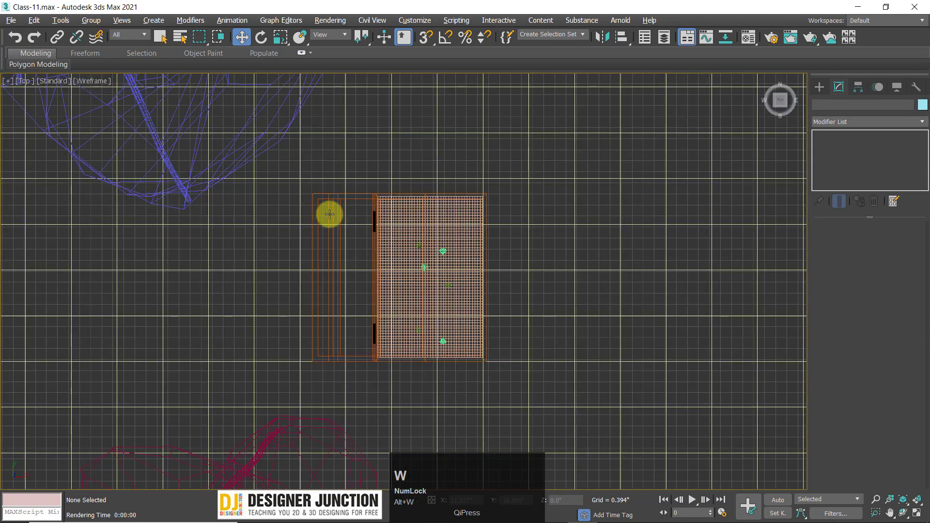
scroll(334, 203, "down", 10)
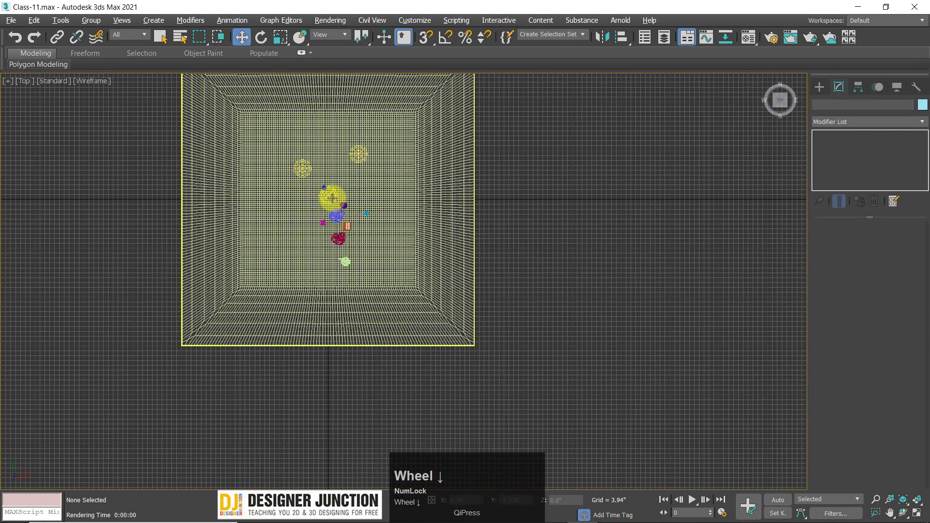
left_click(375, 204)
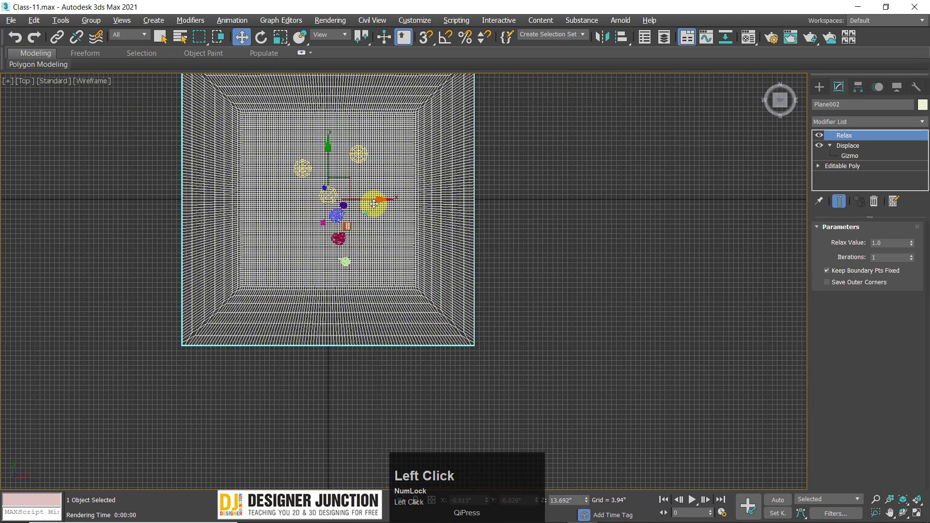
left_click(585, 209)
scroll(357, 189, "up", 4)
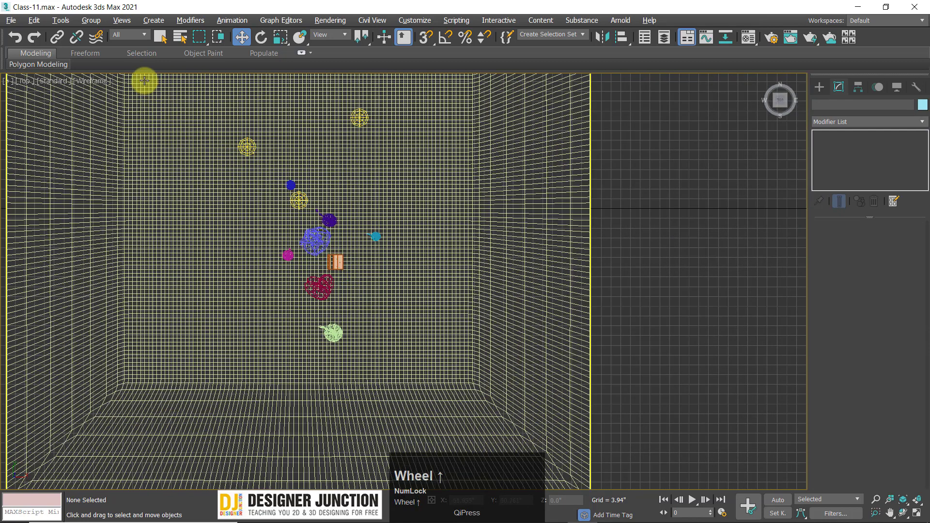
left_click(139, 36)
left_click(222, 129)
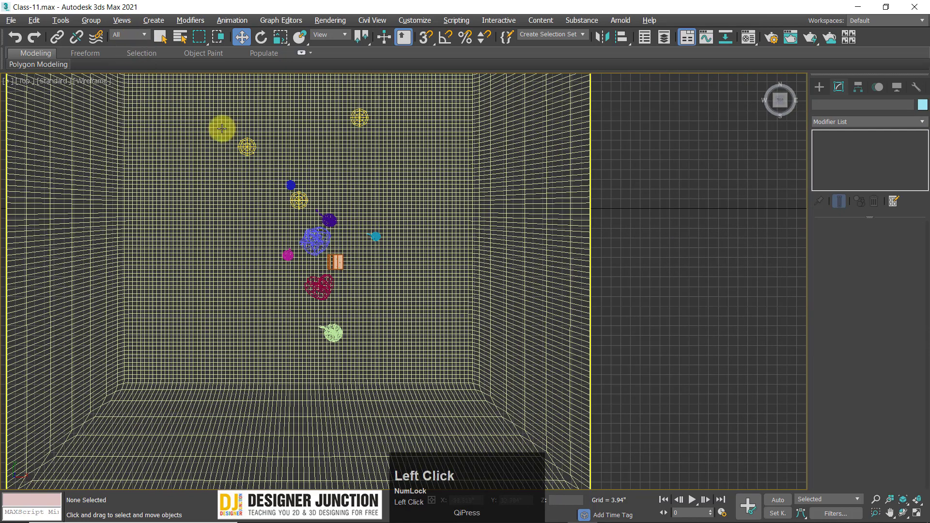
left_click(133, 37)
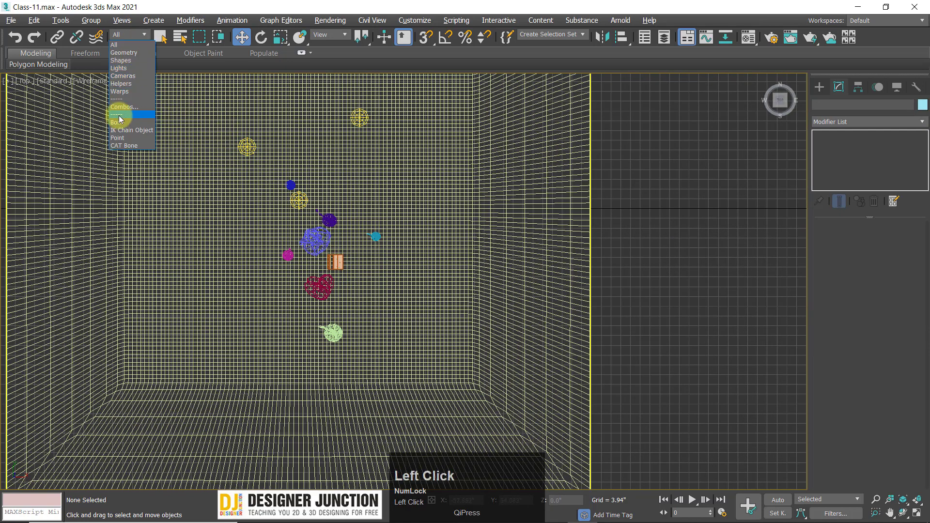
left_click(124, 68)
Move the light near the terrain's center toward the front of the island, level with the foremost plant
left_click(330, 222)
scroll(334, 225, "down", 2)
key("w")
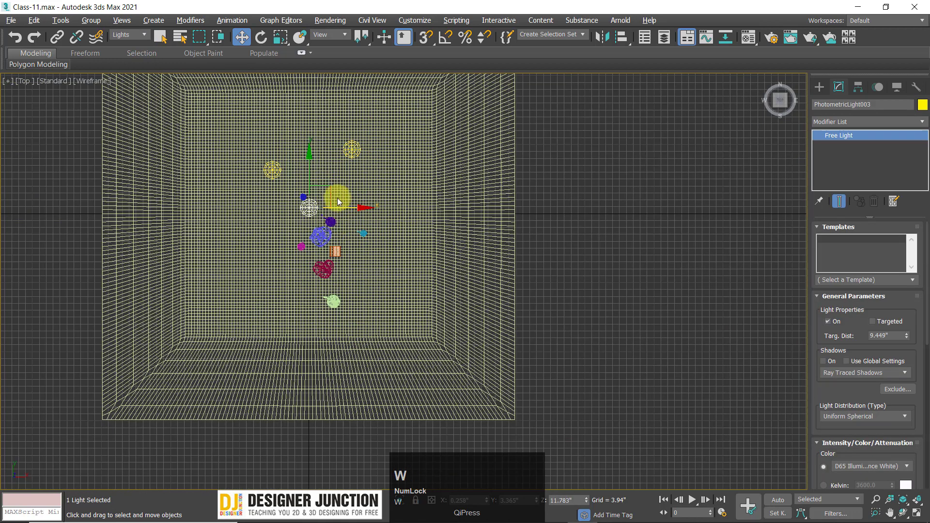
left_click_drag(333, 187, 304, 276)
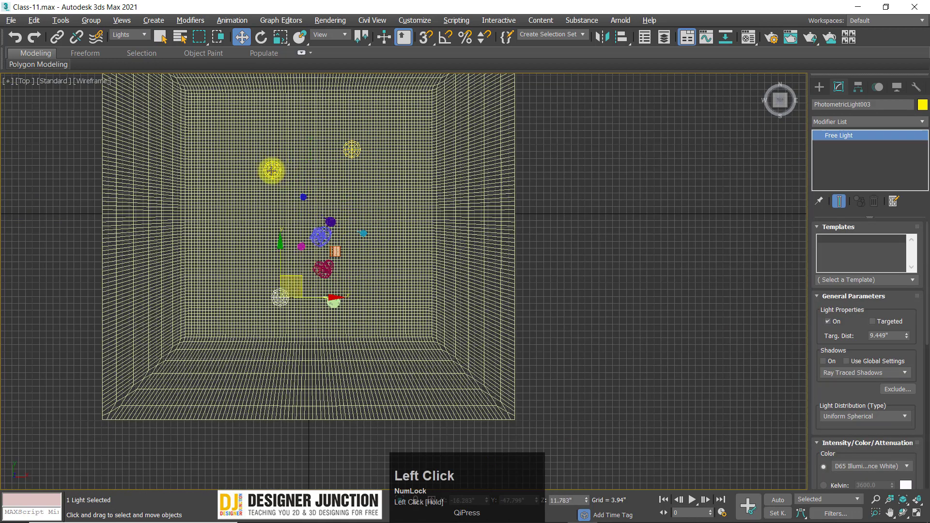
Add the other two lights to the selection, raise all three above the terrain's peaks in the front view, and deselect them
left_click(319, 167, "ctrl")
left_click(350, 152, "ctrl")
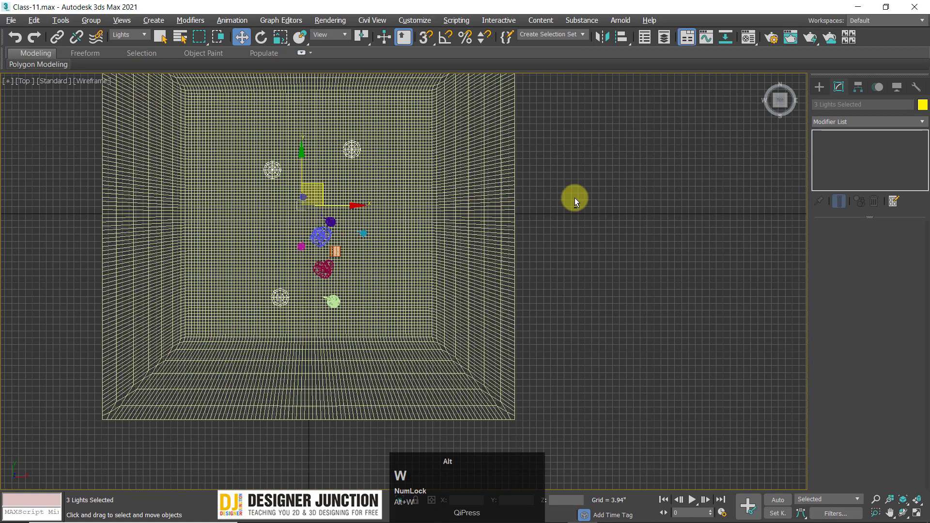
key("alt+w")
left_click_drag(448, 285, 469, 140)
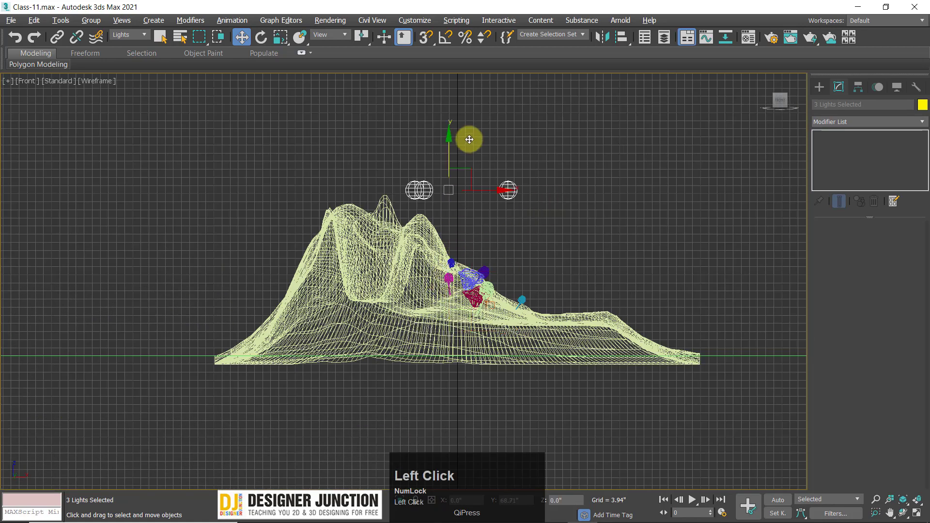
key("alt+w")
key("alt+w")
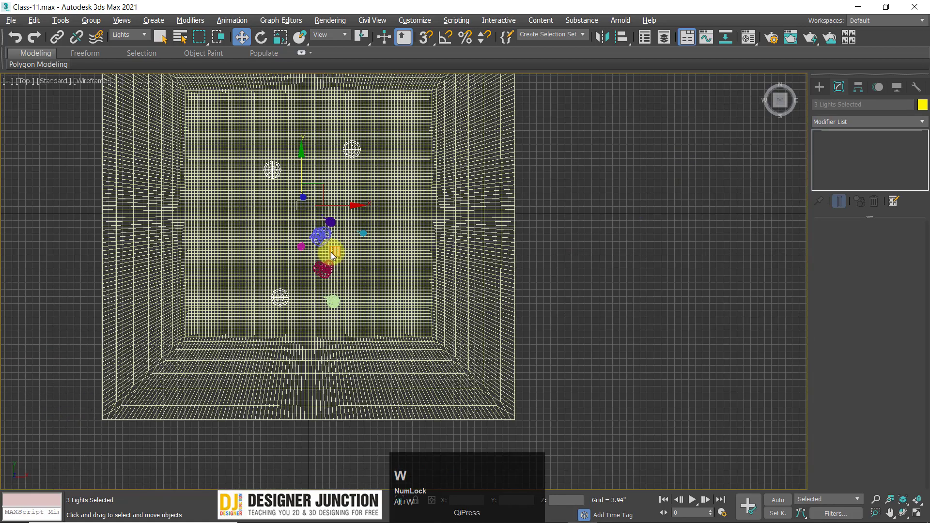
left_click(582, 239)
Test-render the island in the perspective view with V-Ray, inspect the enlarged image, and close the frame buffer and render
key("alt+w")
key("alt+w")
middle_click_drag(547, 320, 488, 239, "alt")
key("z")
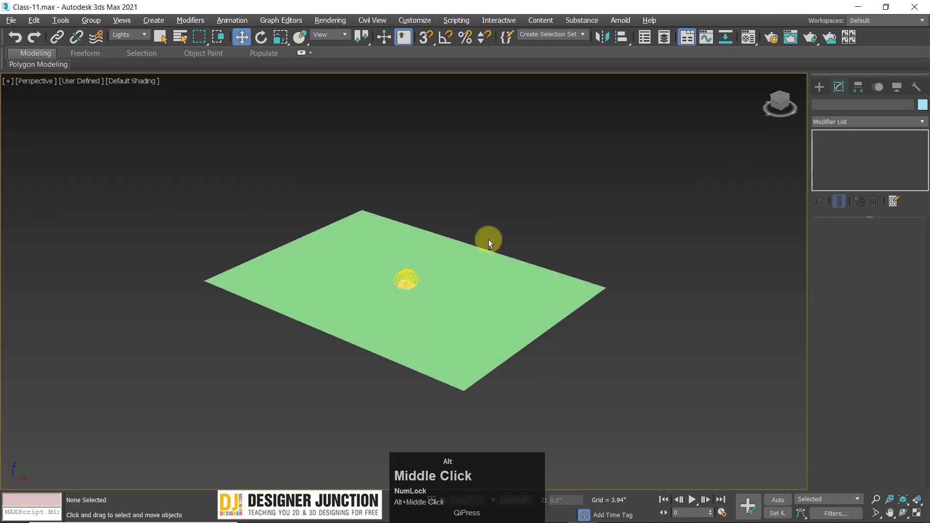
scroll(414, 281, "up", 10)
middle_click_drag(350, 312, 388, 301, "alt")
key("shift+q")
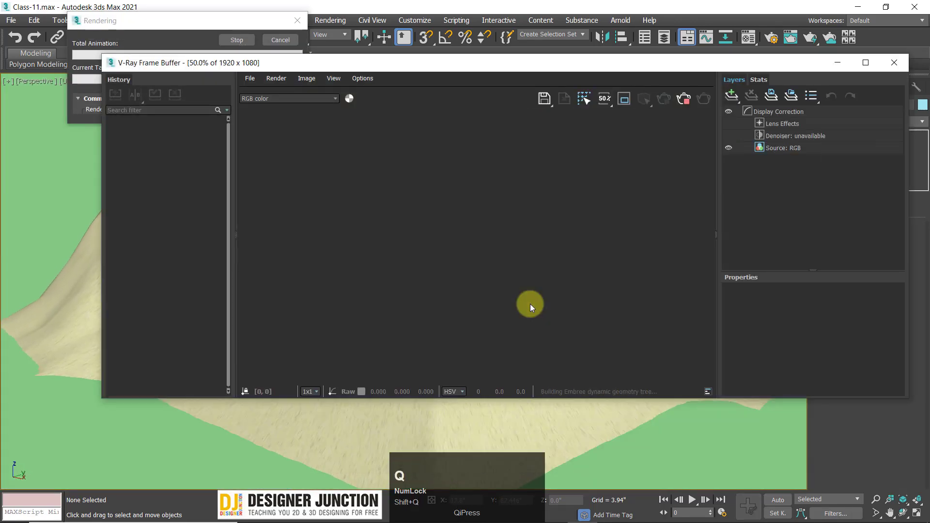
left_click(572, 277)
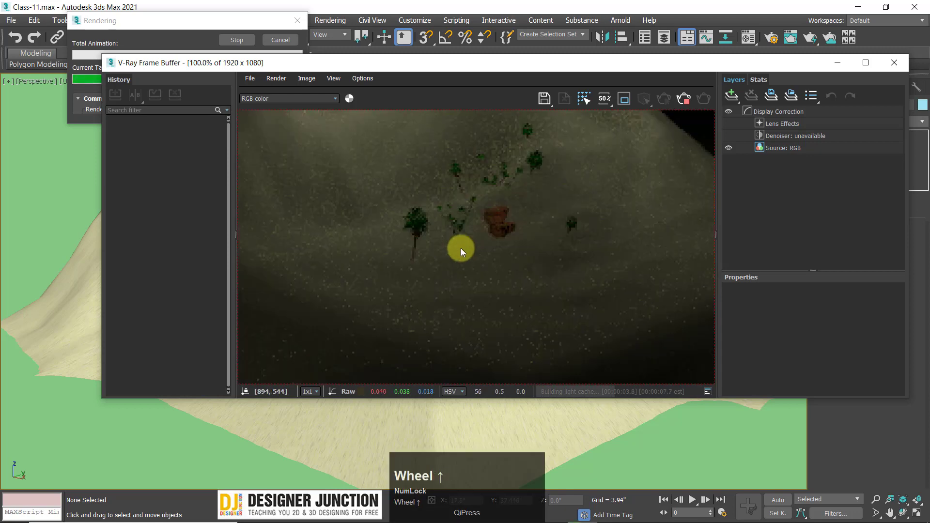
scroll(461, 248, "down", 1)
left_click(865, 62)
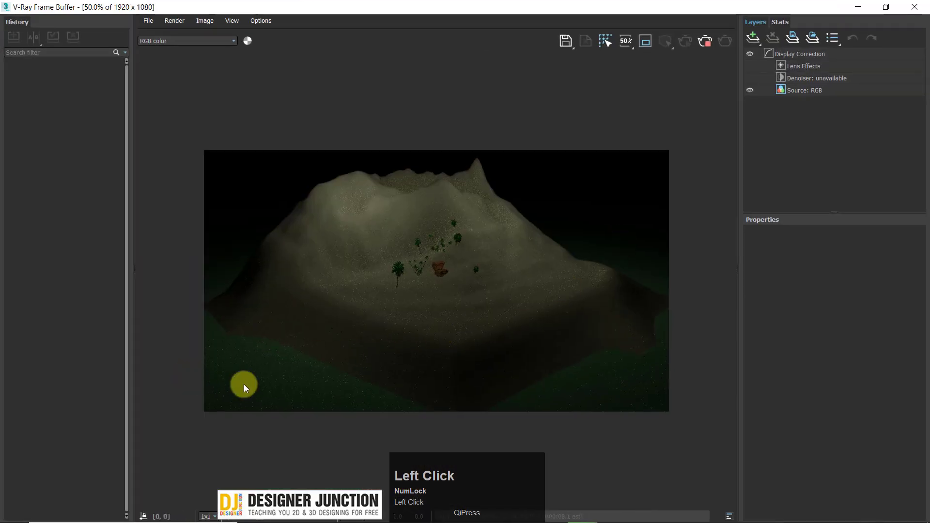
left_click(915, 7)
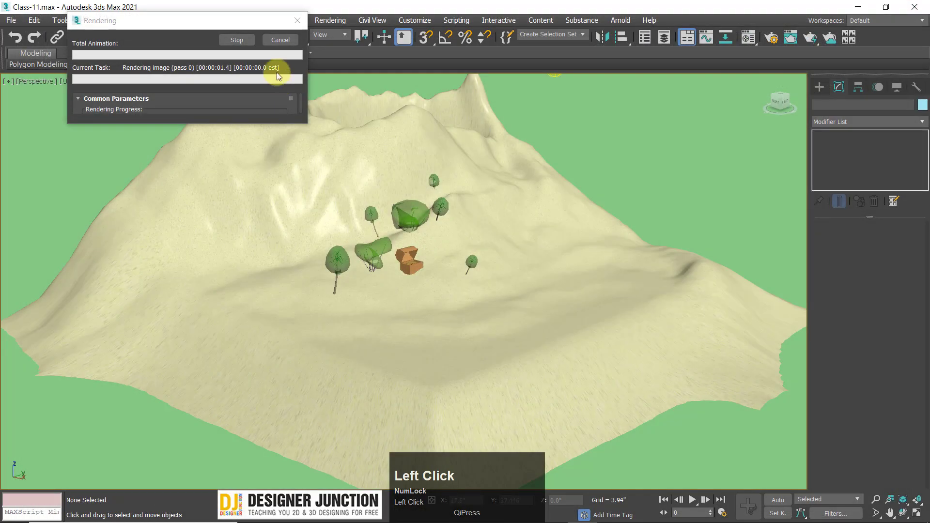
Select all three lights, check their placement above the island in perspective, and reset the selection filter to All
key("alt+w")
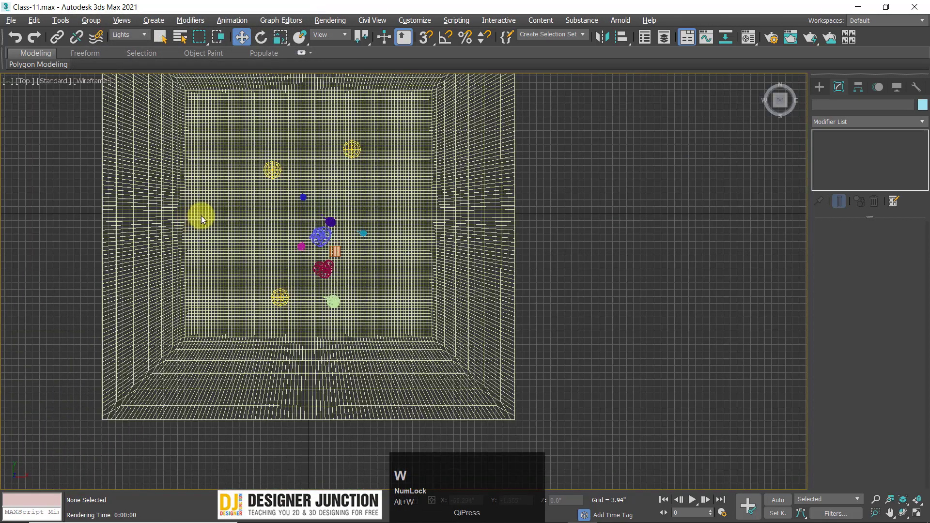
key("z")
left_click_drag(604, 381, 604, 381)
key("alt+w")
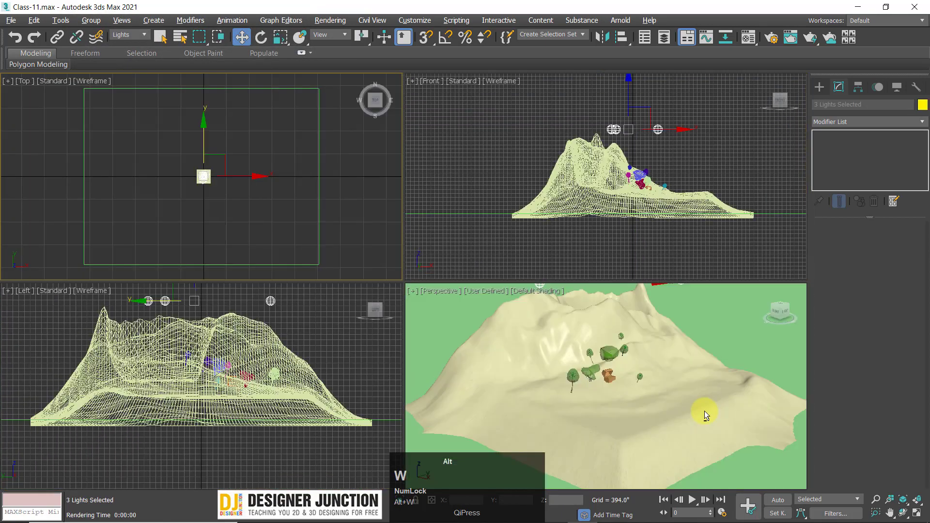
middle_click(705, 411)
key("alt+w")
middle_click_drag(418, 301, 416, 249, "alt")
scroll(413, 292, "down", 4)
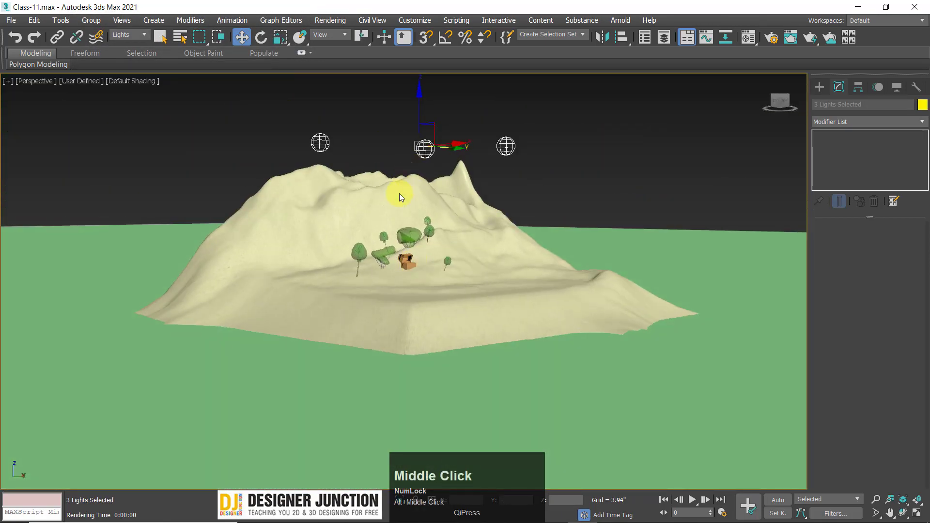
left_click(127, 34)
left_click(127, 44)
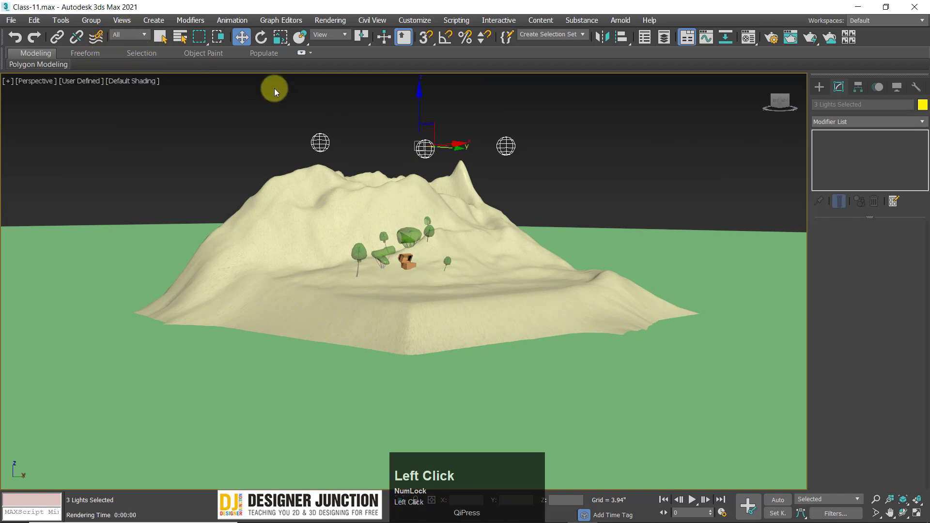
Select the terrain with its chest, plants and lights but not the water plane, lower them so the base is submerged, and deselect
left_click_drag(111, 108, 620, 385)
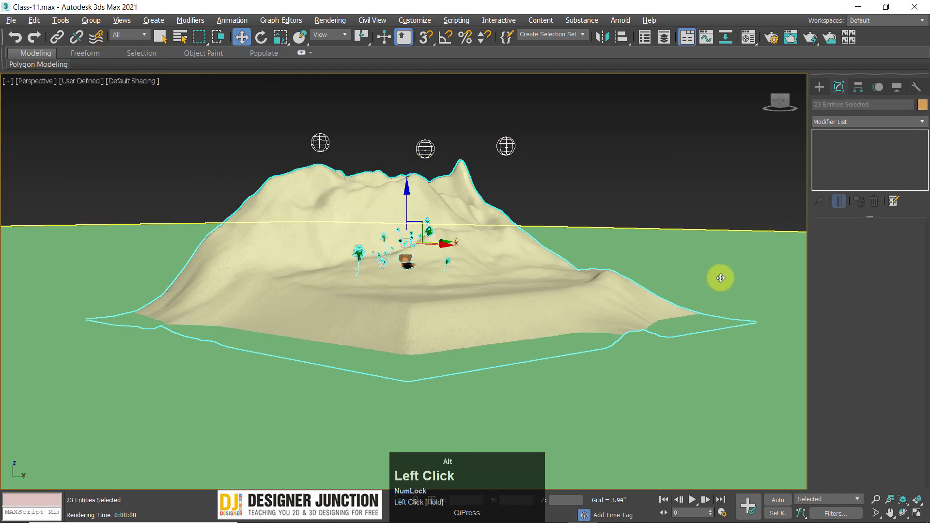
left_click(406, 239, "alt")
left_click_drag(409, 197, 404, 224)
middle_click_drag(527, 270, 575, 281, "alt")
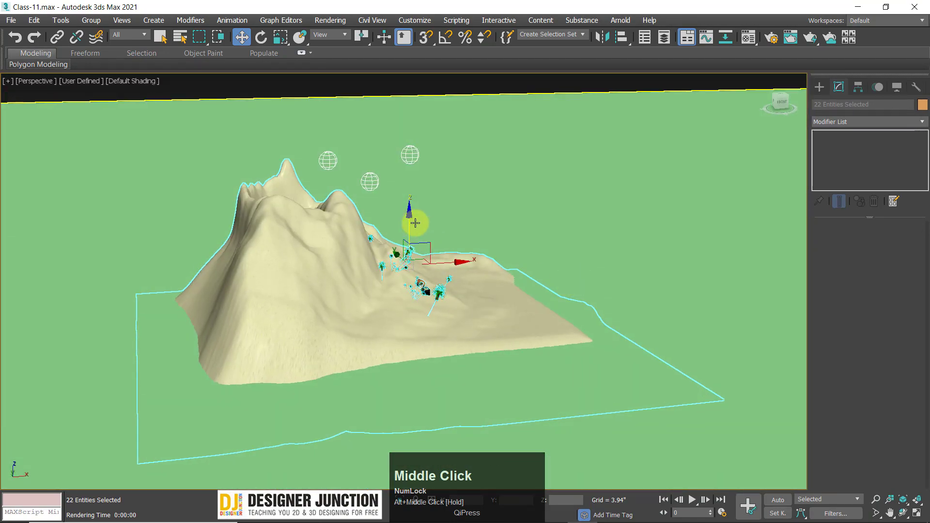
left_click_drag(407, 203, 426, 195)
middle_click_drag(426, 196, 482, 254, "alt")
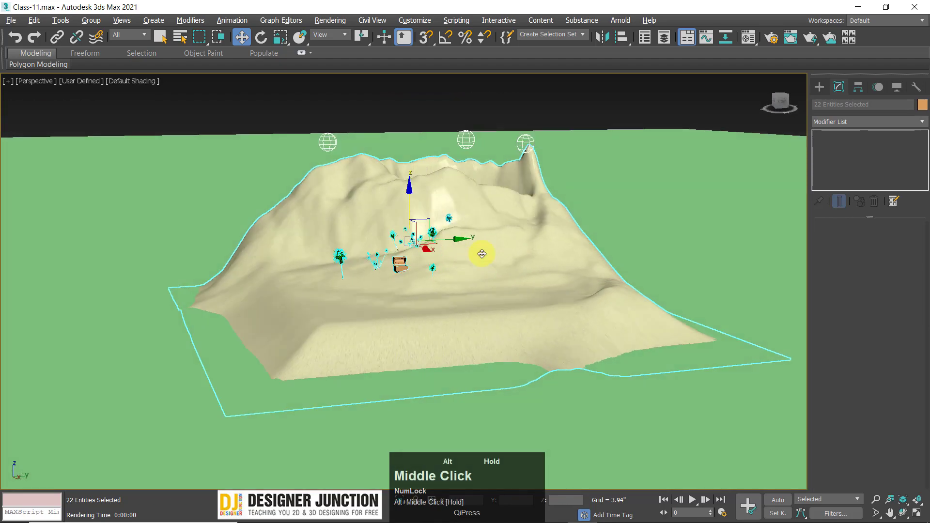
left_click(687, 100)
Raise the middle light above the island to a Z height of about 108 inches and edit its intensity
middle_click_drag(526, 224, 557, 224, "alt")
scroll(394, 254, "up", 3)
middle_click_drag(395, 254, 420, 286, "alt")
left_click(447, 105)
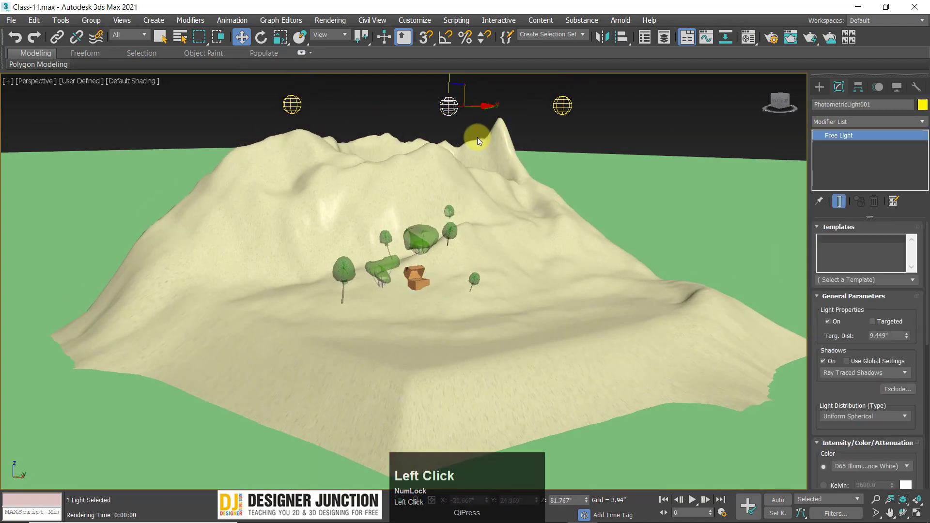
middle_click_drag(463, 116, 443, 158)
scroll(440, 188, "down", 3)
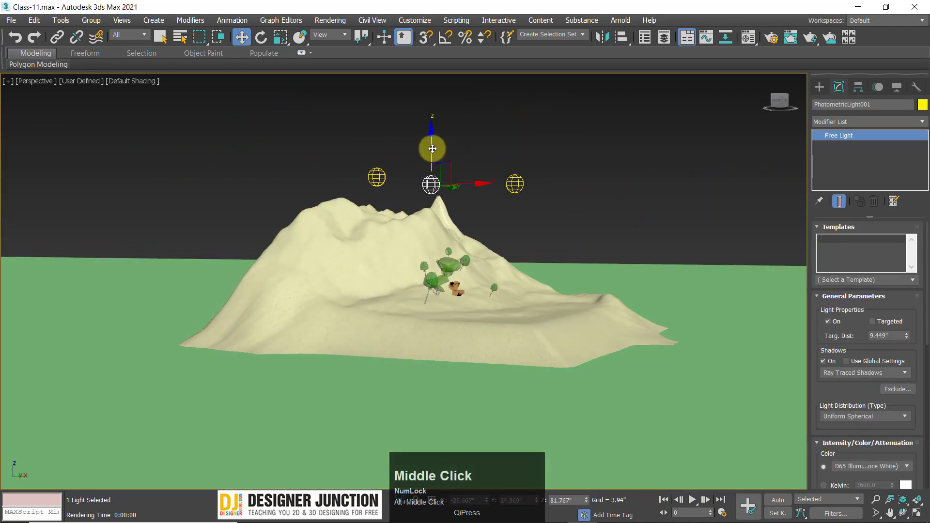
left_click_drag(432, 149, 436, 99)
middle_click_drag(595, 271, 551, 272, "alt")
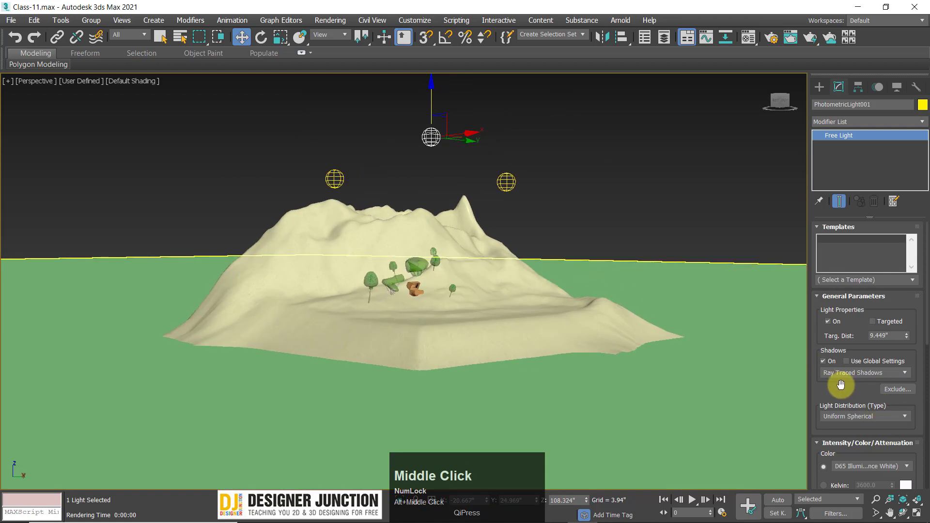
left_click_drag(842, 385, 844, 296)
left_click_drag(847, 451, 535, 412)
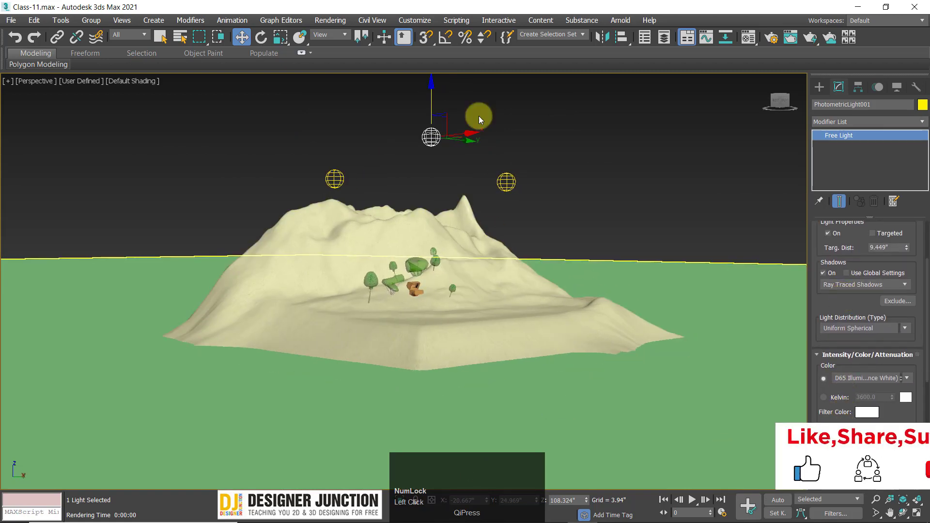
Shift the light beside the terrain's pointed peak slightly outward along Y and set its intensity to 500 cd
left_click_drag(480, 170, 517, 197)
mouse_move(522, 210)
middle_mouse_down()
mouse_move(526, 227)
mouse_move(511, 233)
mouse_move(544, 182)
middle_mouse_up()
left_click(549, 180)
left_click_drag(598, 171, 606, 172)
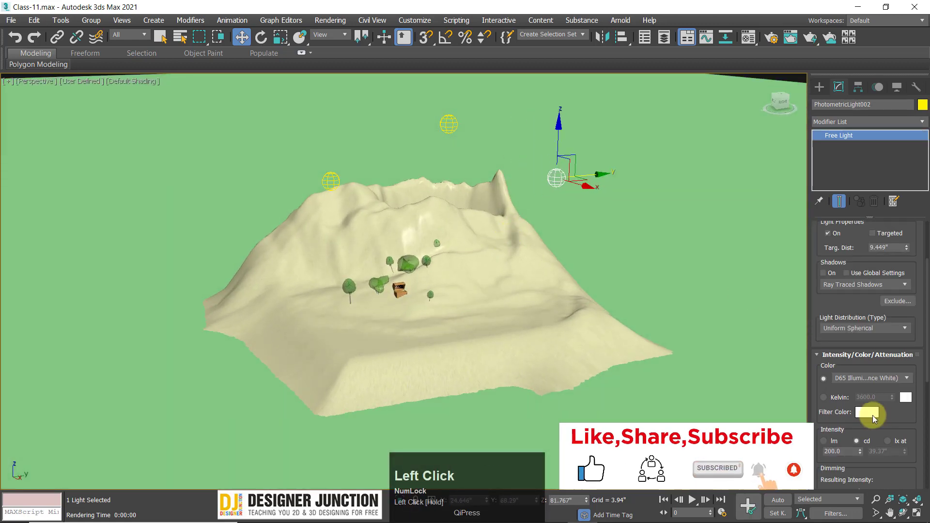
left_click_drag(841, 451, 531, 410)
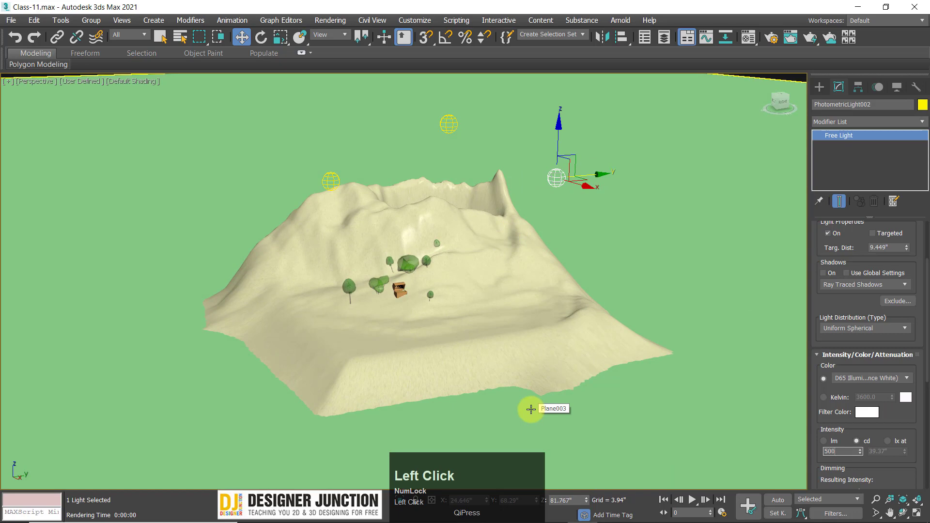
Move the light opposite the terrain's pointed peak outward to about -93 inches in Y, set its intensity to 800 cd, and deselect it
middle_click_drag(374, 243, 370, 209, "alt")
left_click_drag(310, 150, 277, 177)
left_click(840, 451)
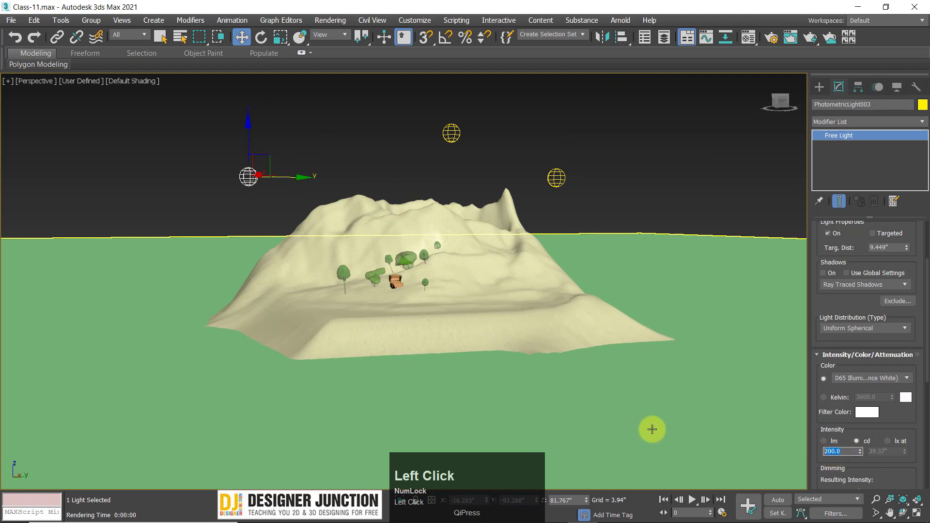
type("800")
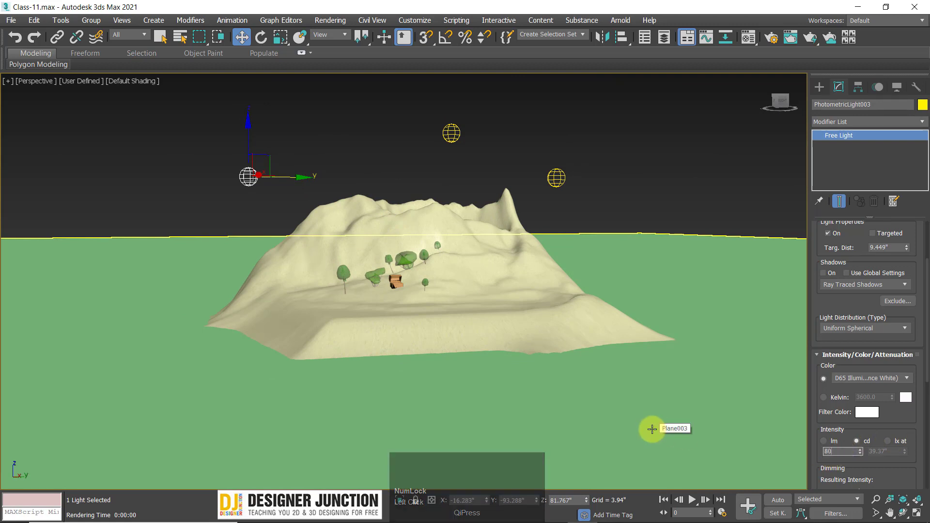
left_click(208, 179)
Render the island with V-Ray from a low and a slightly higher perspective angle, examine the chest area up close, and close the render
key("shift+q")
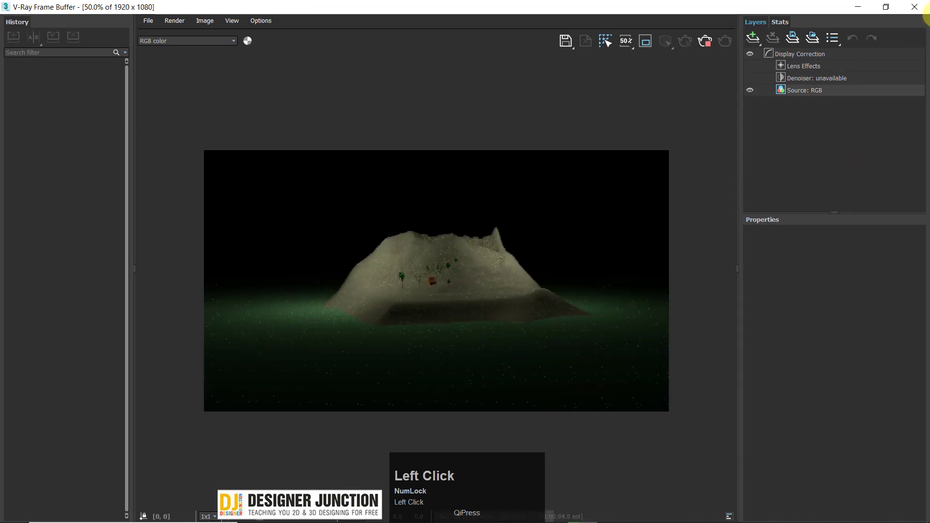
left_click(915, 7)
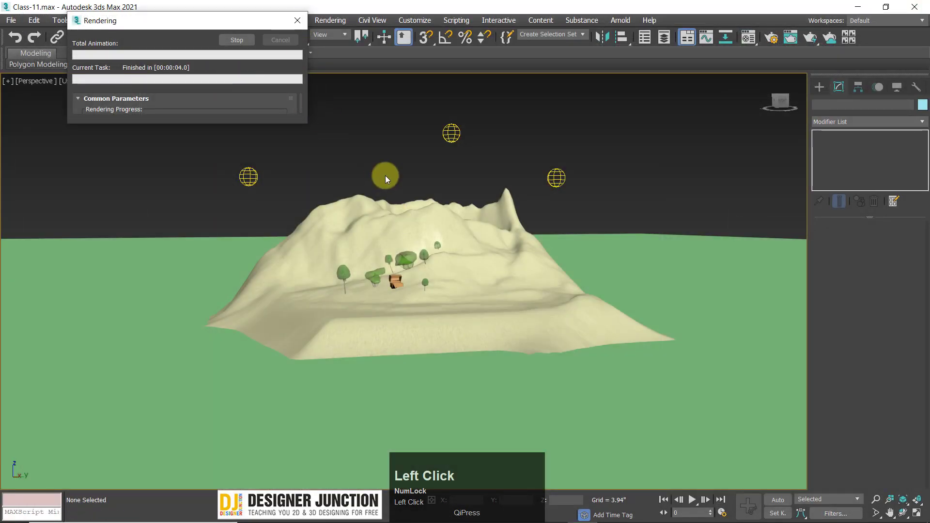
mouse_move(416, 324)
middle_mouse_down("alt")
mouse_move(432, 340)
mouse_move(424, 313)
middle_mouse_up("alt")
key("shift+q")
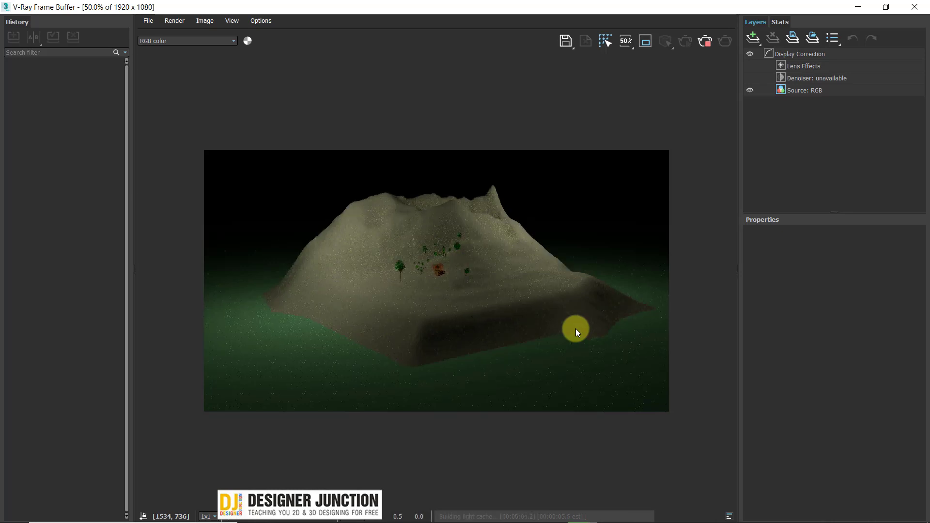
left_click(444, 257)
scroll(444, 257, "up", 1)
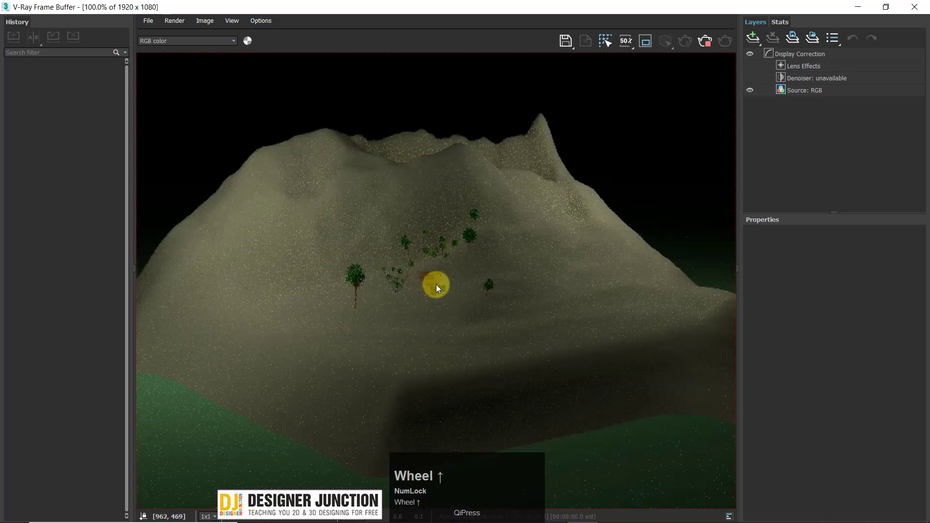
scroll(434, 274, "down", 1)
left_click(915, 7)
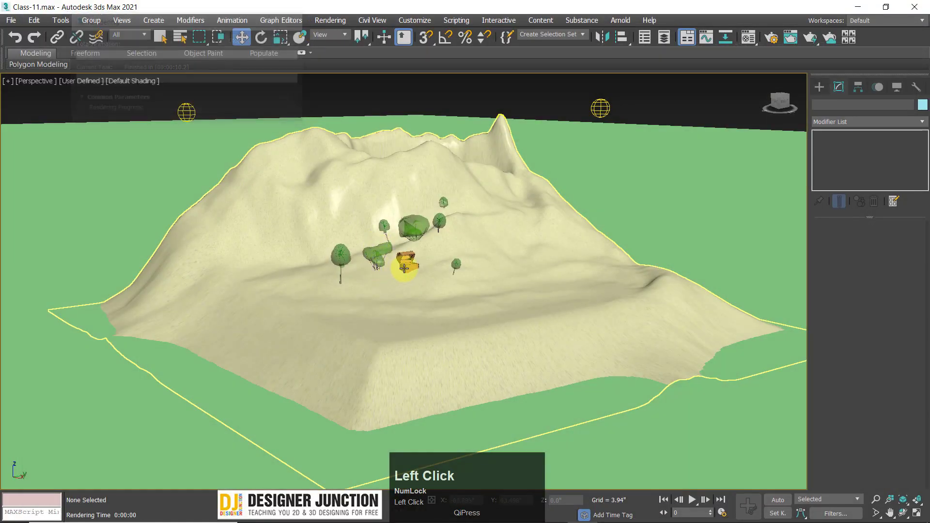
Uniformly scale down the treasure chest on the terrain, using its base as the selected object
left_click(408, 262)
key("r")
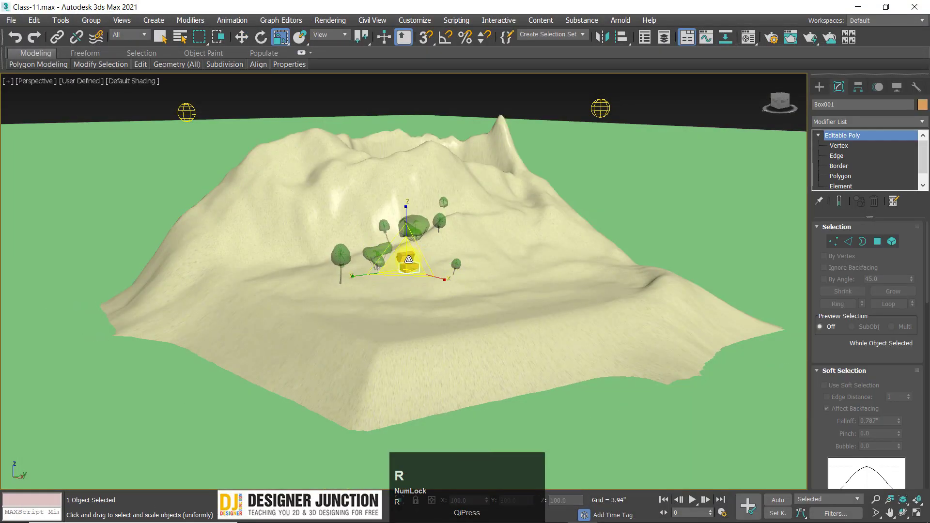
left_click_drag(406, 272, 402, 289)
key("w")
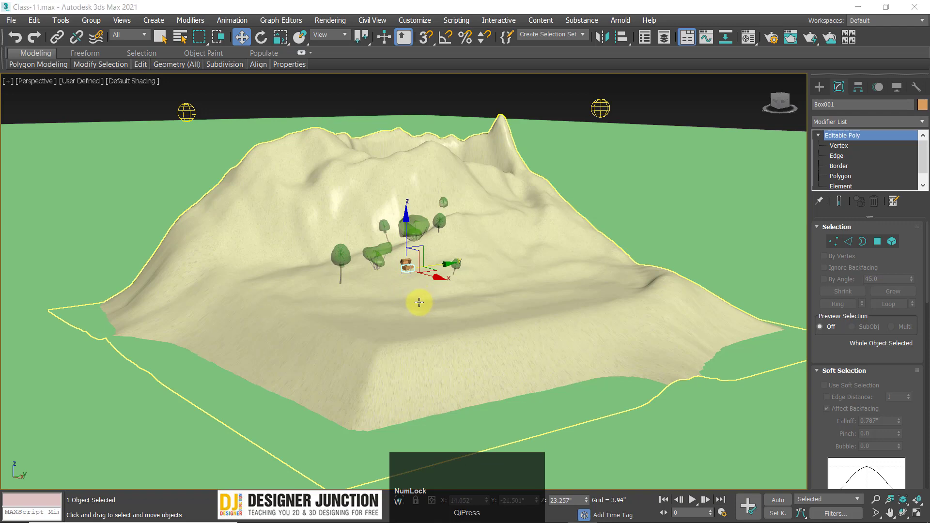
key("z")
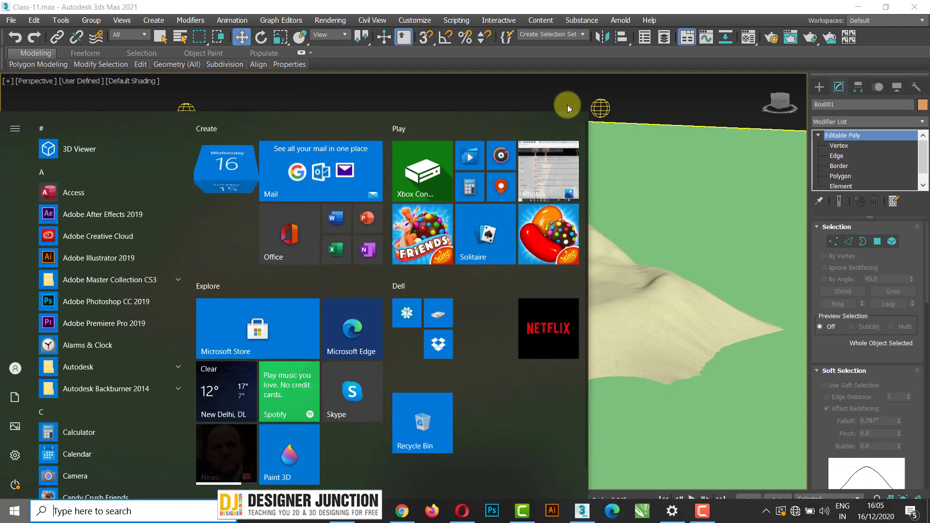
left_click(568, 104)
Frame the chest closely and uniformly enlarge its base together with the open lid
left_click(399, 267)
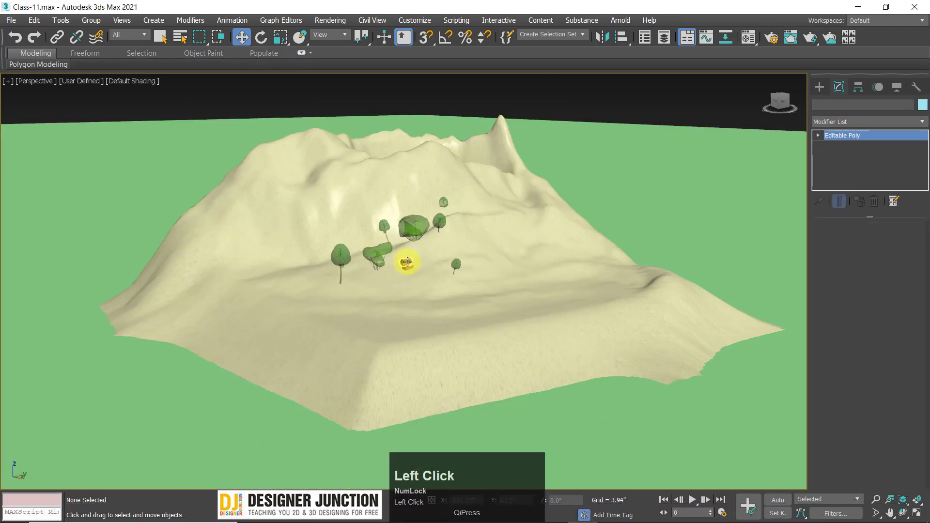
key("z")
scroll(445, 329, "down", 5)
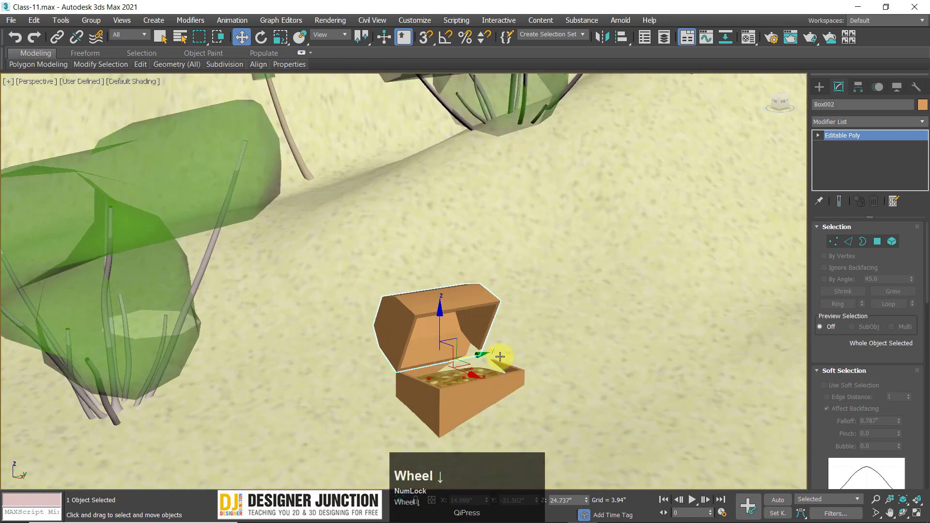
key("r")
left_click(449, 393)
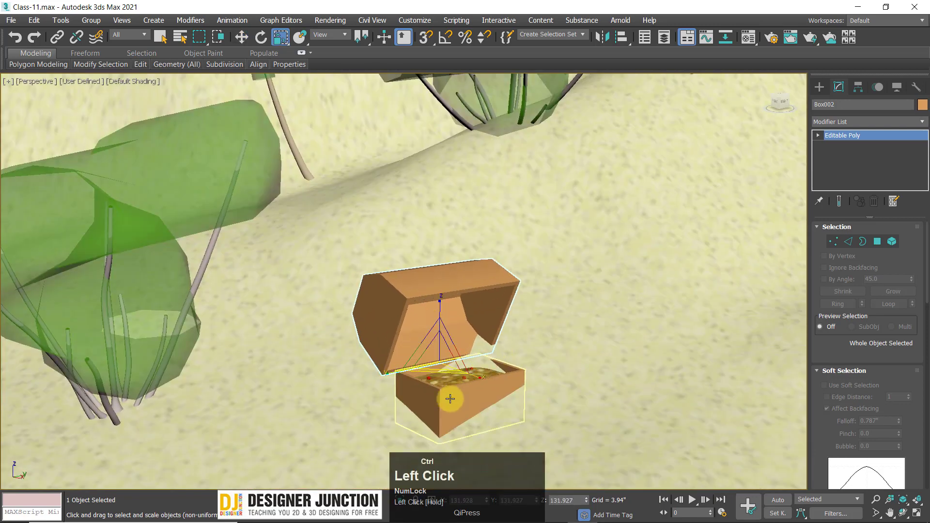
mouse_move(446, 376)
left_mouse_down()
mouse_move(428, 394)
mouse_move(443, 394)
left_mouse_up()
key("w")
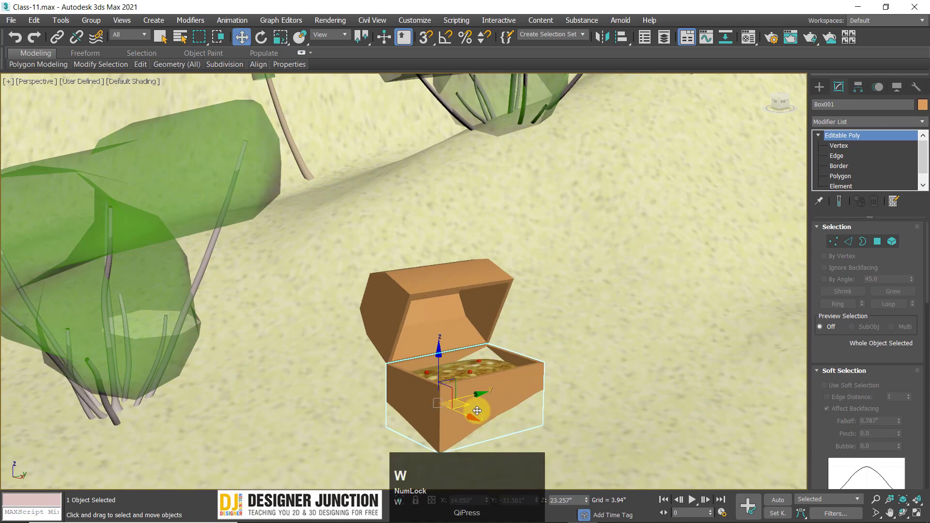
Shift the chest slightly in the negative Y direction, away from the neighbouring small plant, and deselect it
middle_click_drag(444, 394, 481, 426, "alt")
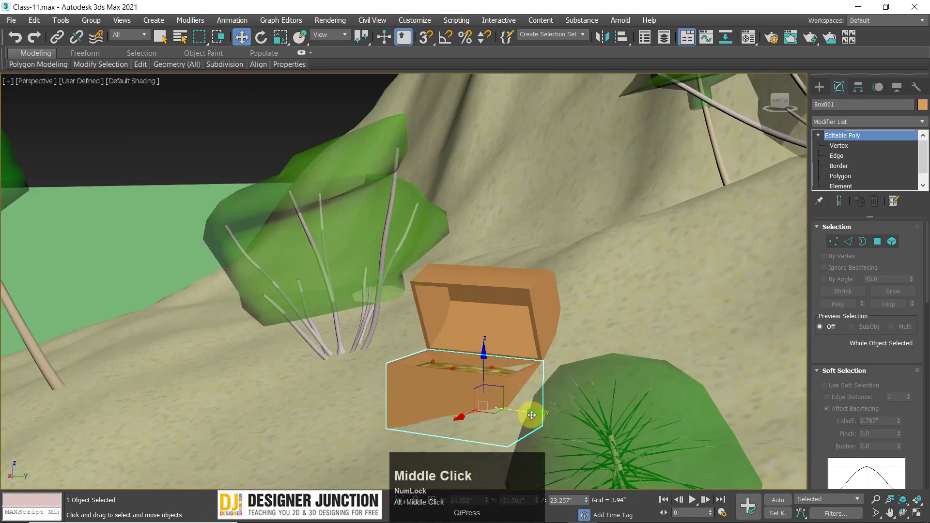
left_click_drag(531, 415, 493, 408)
middle_click_drag(493, 408, 558, 415, "alt")
scroll(558, 415, "down", 5)
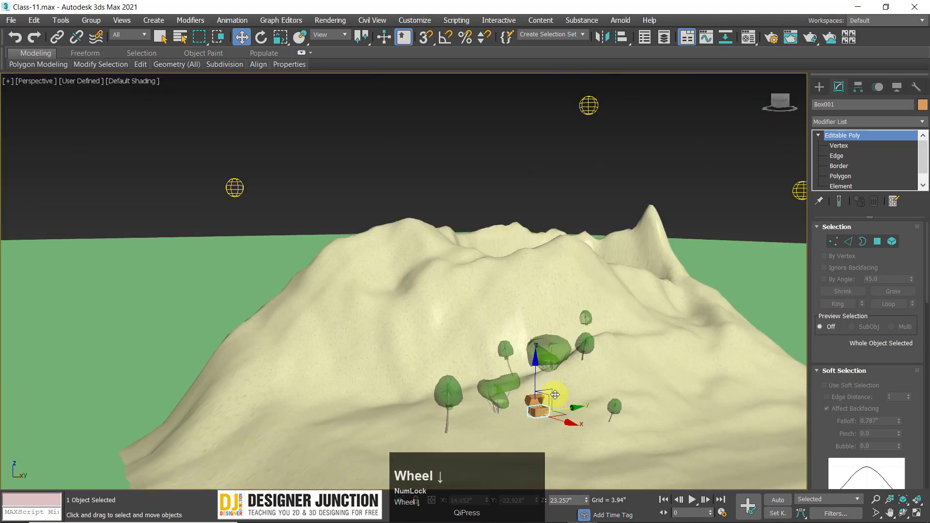
left_click(570, 342)
Examine the chest's size and placement among the plants up close and from farther away
scroll(415, 301, "up", 2)
mouse_move(416, 301)
middle_mouse_down("alt")
mouse_move(436, 312)
mouse_move(405, 319)
mouse_move(421, 316)
mouse_move(422, 305)
middle_mouse_up("alt")
scroll(430, 318, "down", 2)
scroll(421, 306, "up", 5)
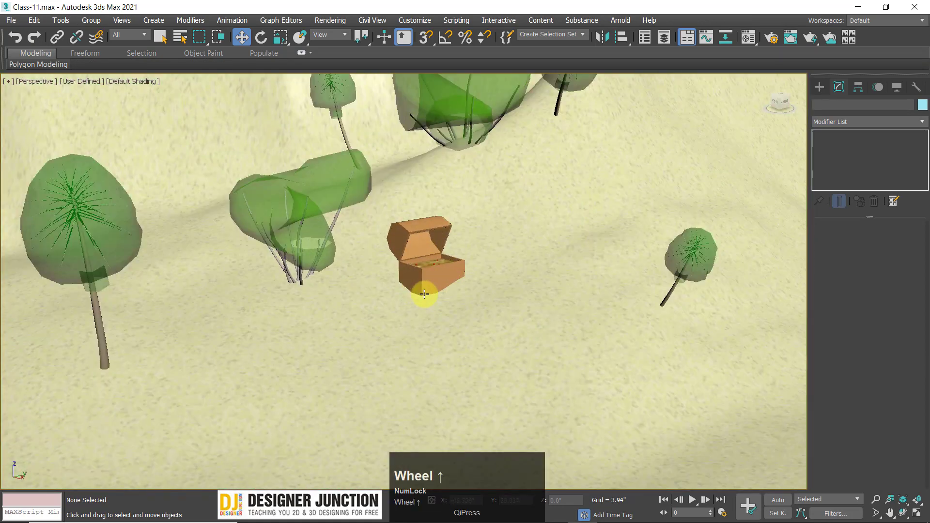
left_click(412, 281)
scroll(412, 281, "down", 8)
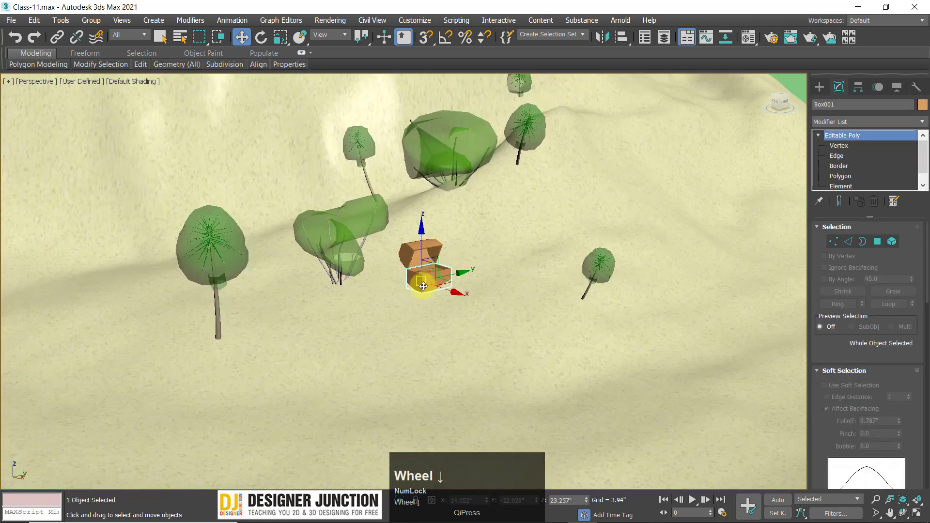
scroll(313, 175, "down", 5)
Deselect the chest, frame the whole island from a slightly raised angle, and render it again with V-Ray
left_click(501, 94)
scroll(343, 214, "up", 8)
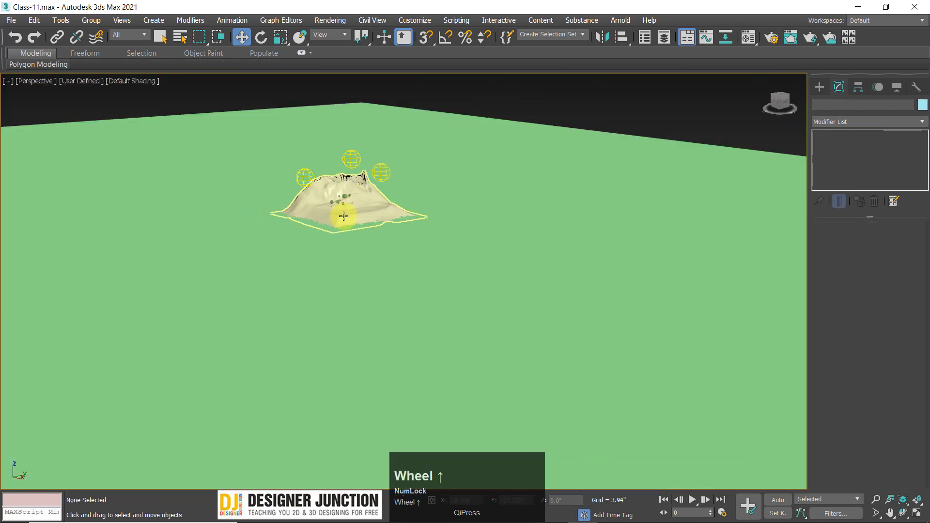
scroll(320, 171, "down", 2)
mouse_move(376, 232)
middle_mouse_down("alt")
mouse_move(366, 229)
mouse_move(380, 239)
middle_mouse_up("alt")
key("shift+q")
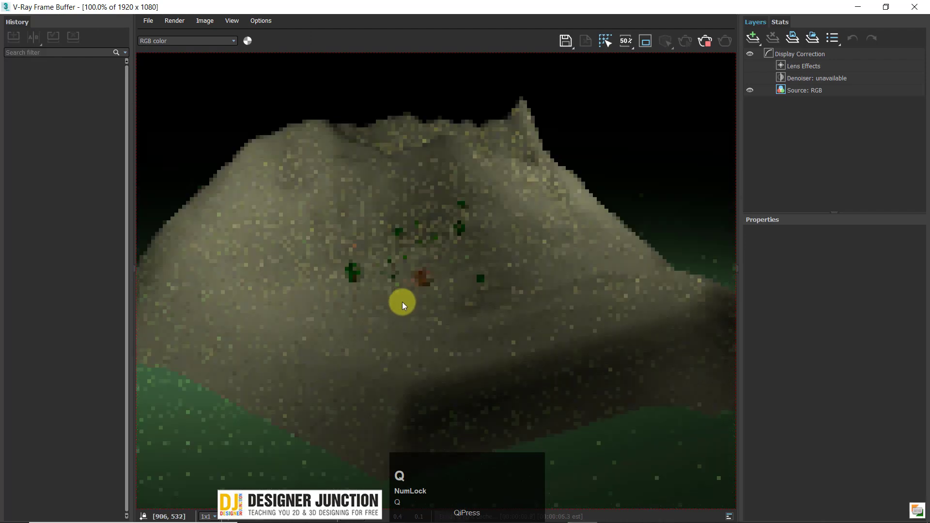